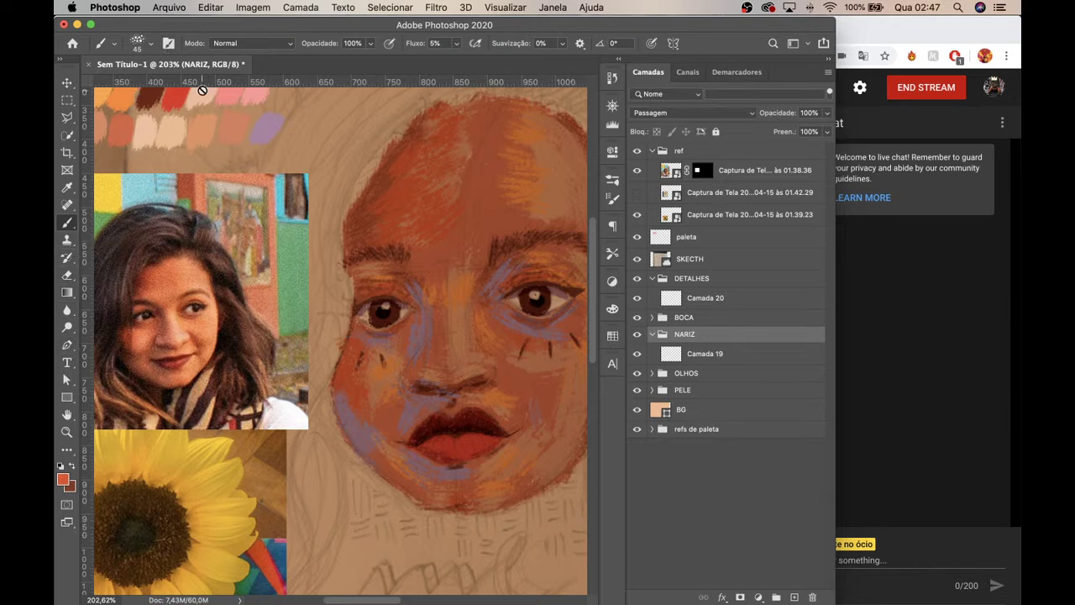
Step: Build up soft orange brush strokes over the nose and forehead on layer Camada 19 in the NARIZ group
click(706, 317)
click(716, 301)
click(696, 336)
click(691, 356)
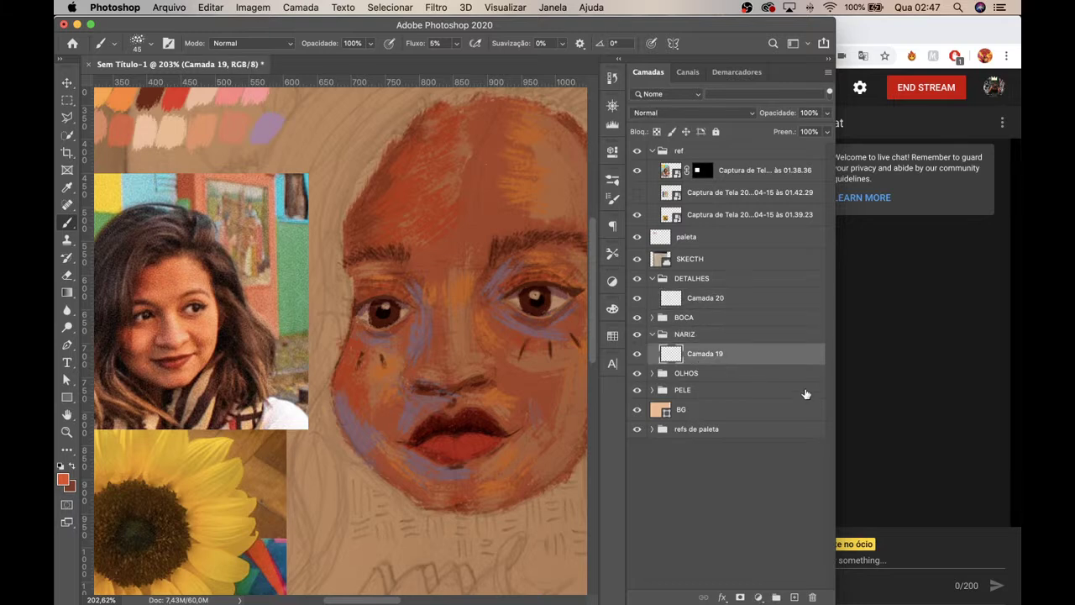
mouse_move(830, 387)
mouse_down()
mouse_move(756, 381)
mouse_move(843, 391)
mouse_up()
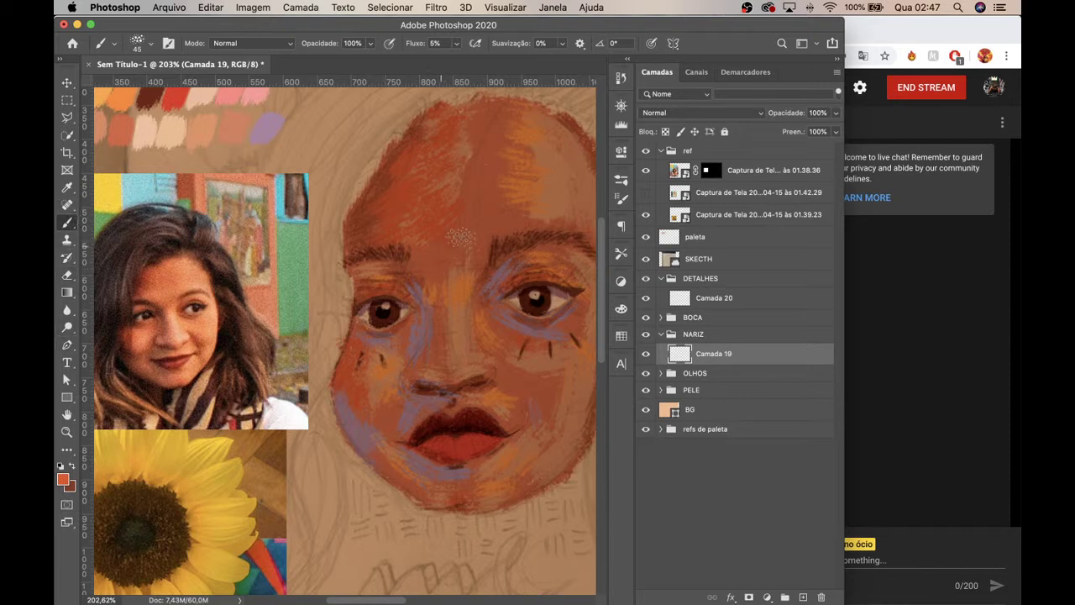
key(super+z)
mouse_move(410, 359)
mouse_down()
mouse_move(445, 364)
mouse_move(423, 364)
mouse_move(429, 346)
mouse_move(440, 352)
mouse_move(427, 369)
mouse_move(452, 365)
mouse_move(436, 339)
mouse_move(446, 384)
mouse_move(436, 357)
mouse_up()
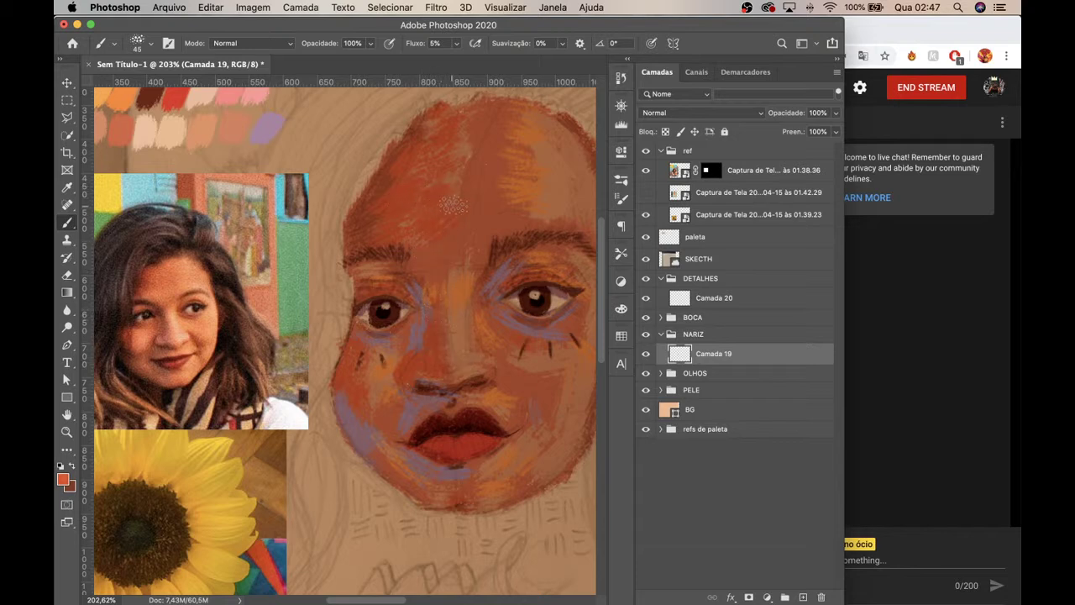
Step: Add a new layer above Camada 26 in the PELE group and brush orange strokes along the face's outer edge
scroll(540, 192, right, 5)
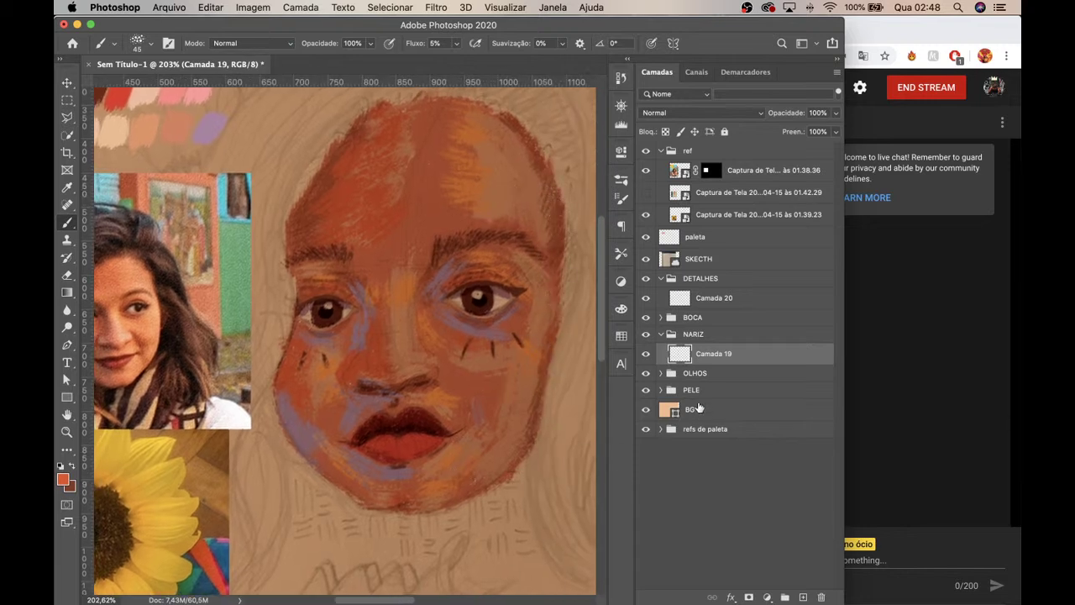
click(693, 389)
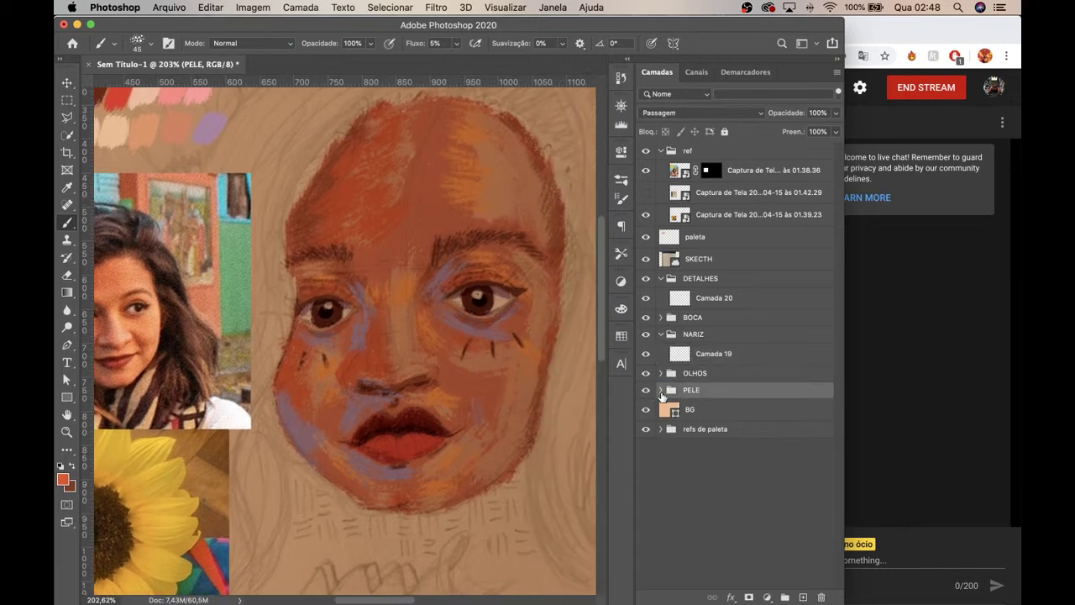
click(660, 390)
click(726, 411)
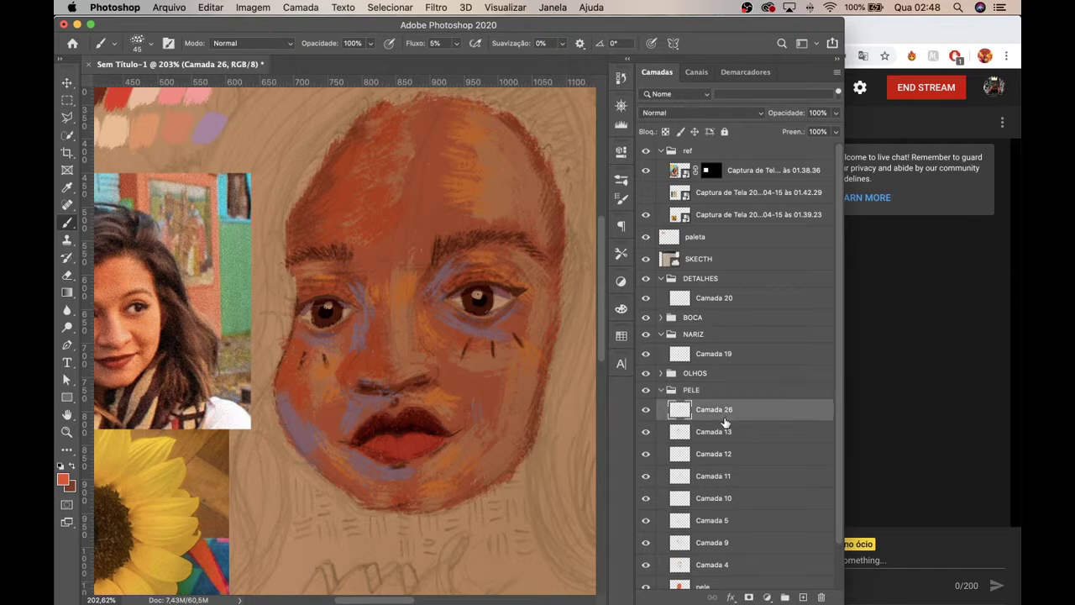
click(803, 598)
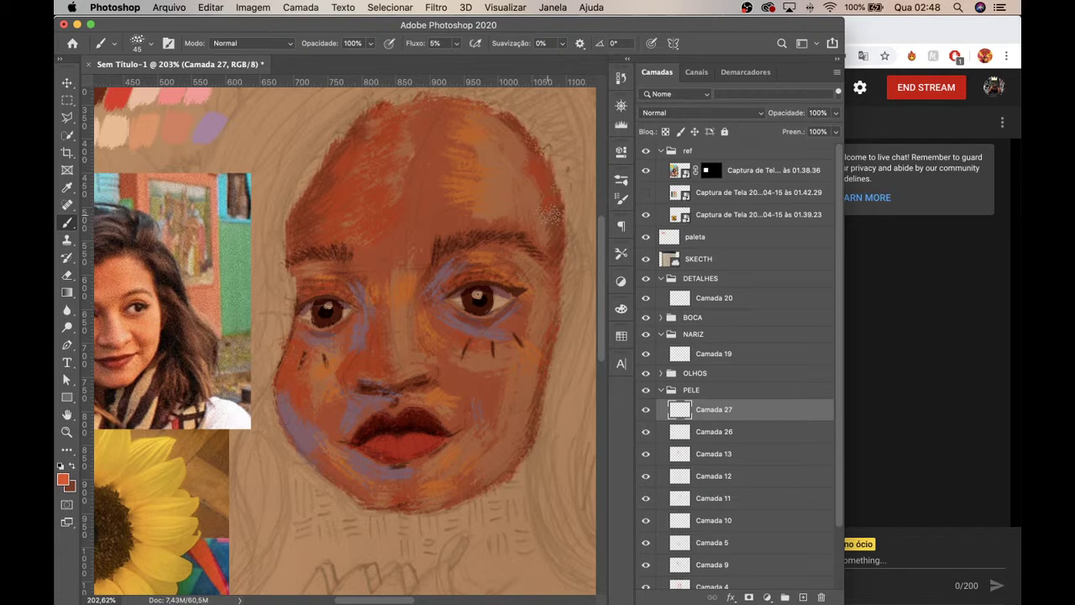
mouse_move(561, 270)
mouse_down()
mouse_move(547, 253)
mouse_move(555, 242)
mouse_up()
mouse_move(445, 339)
mouse_down()
mouse_move(499, 308)
mouse_move(512, 249)
mouse_move(538, 264)
mouse_up()
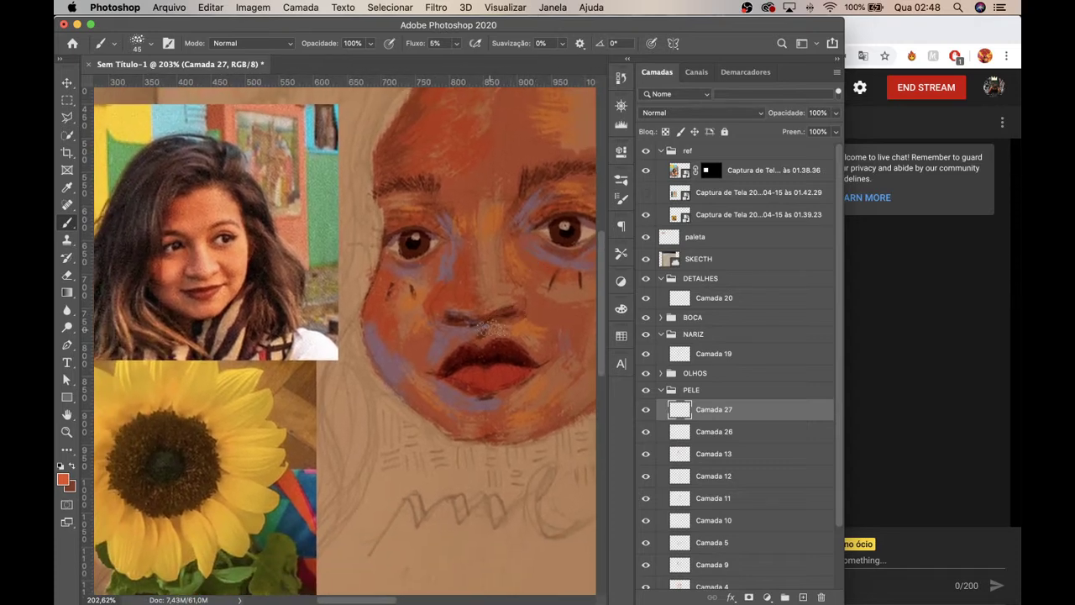
Step: Expand the OLHOS group and add a new layer above Camada 22 for detailing the eyes
key(z)
mouse_move(496, 296)
mouse_down()
mouse_move(425, 361)
mouse_move(436, 355)
mouse_move(418, 360)
mouse_up()
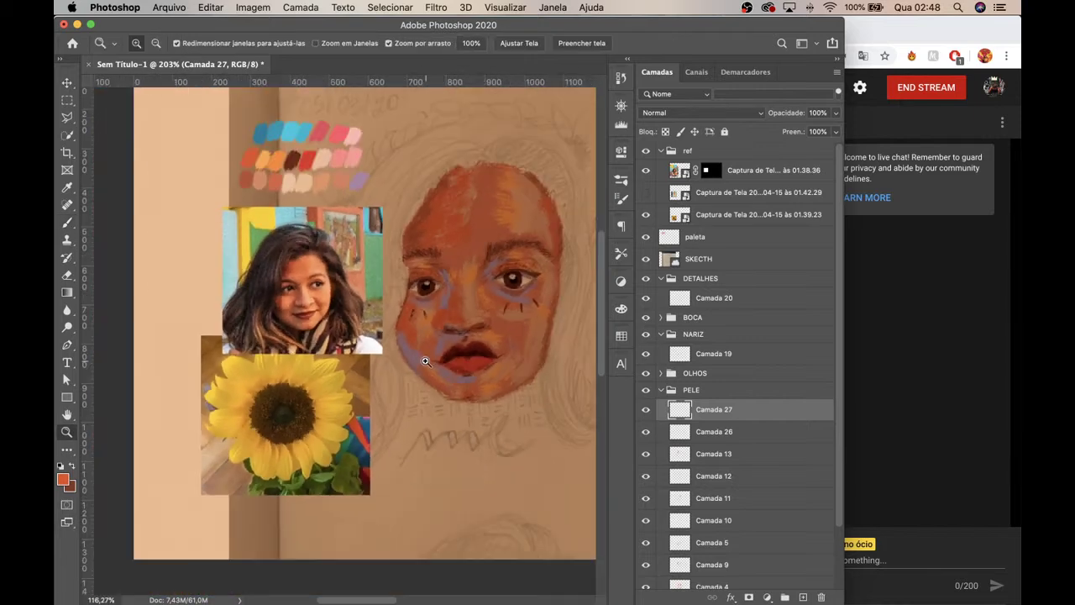
key(b)
mouse_move(476, 291)
mouse_down()
mouse_move(445, 323)
mouse_move(504, 308)
mouse_move(578, 233)
mouse_move(490, 274)
mouse_up()
key(z)
key(b)
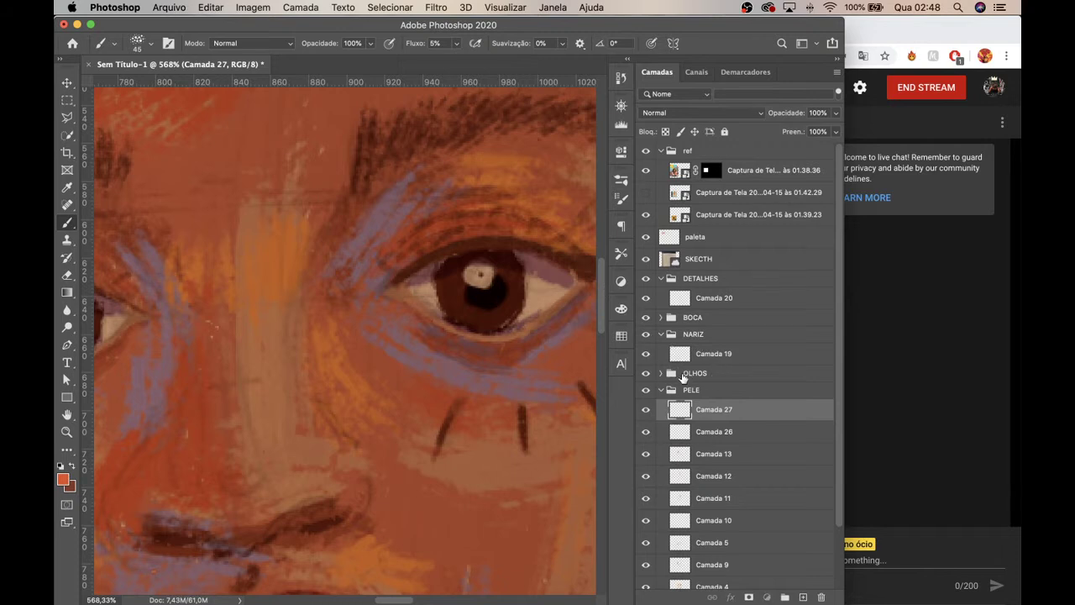
click(663, 374)
click(662, 375)
click(714, 393)
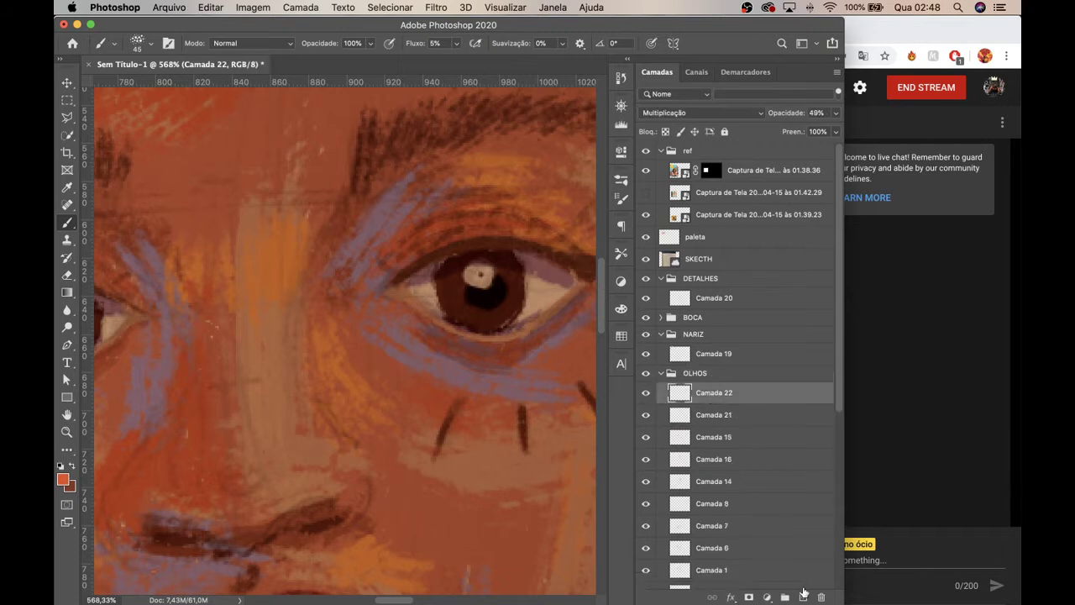
click(801, 595)
drag(439, 221, 409, 249)
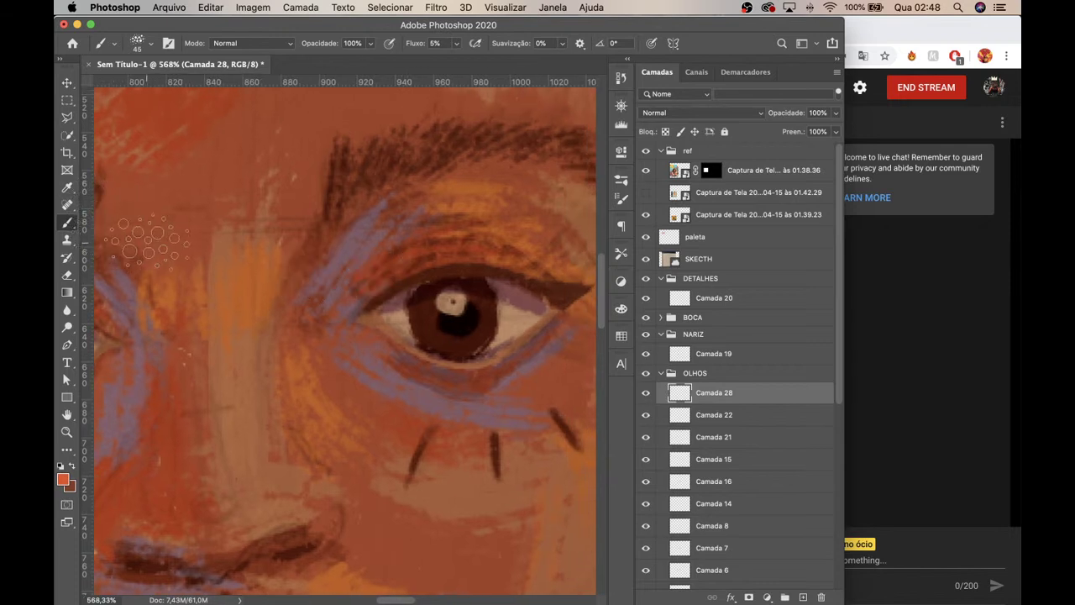
Step: Sample the black of the pupil as the foreground color and choose the TGTS - Dry Brush Inker brush
click(67, 187)
click(458, 317)
click(68, 222)
key(bracketleft)
key(bracketleft)
key(bracketleft)
key(bracketleft)
key(bracketleft)
key(bracketleft)
key(bracketleft)
key(bracketleft)
key(bracketleft)
key(bracketleft)
key(bracketleft)
click(151, 44)
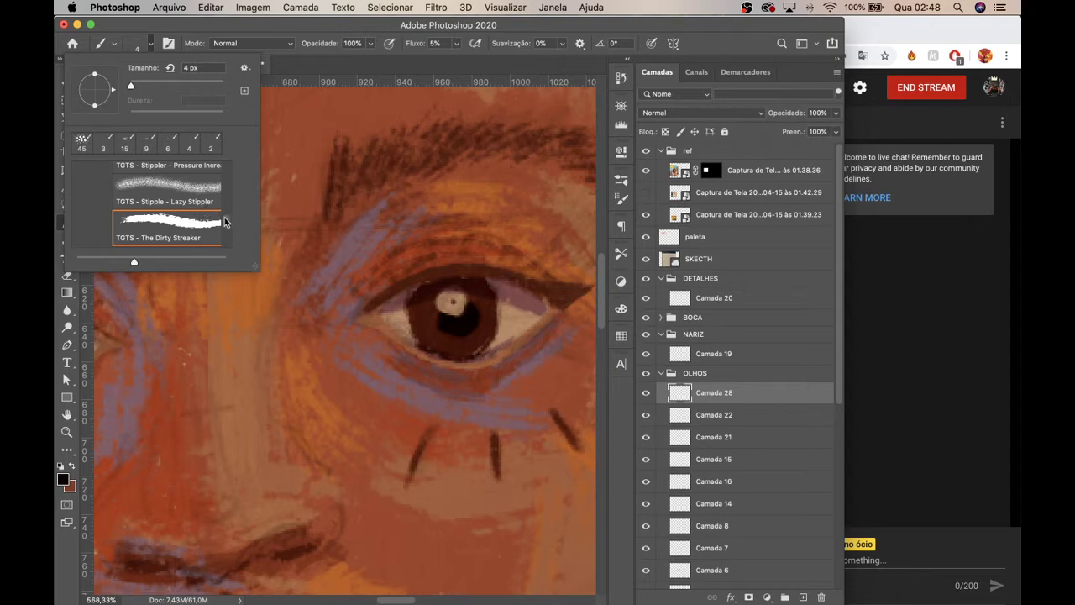
scroll(229, 225, down, 2)
scroll(228, 227, down, 1)
click(180, 206)
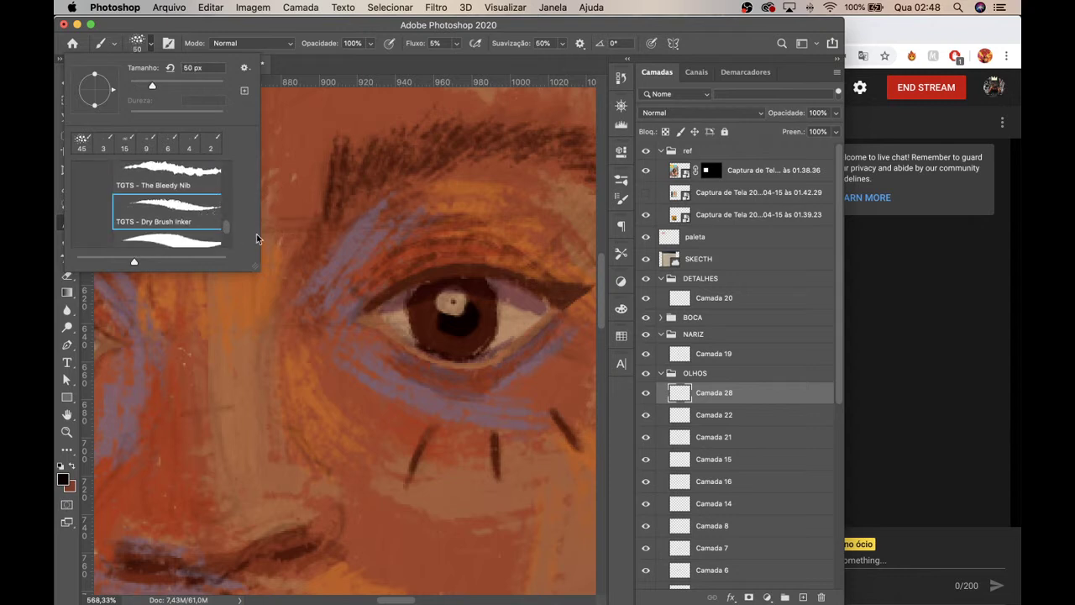
click(407, 67)
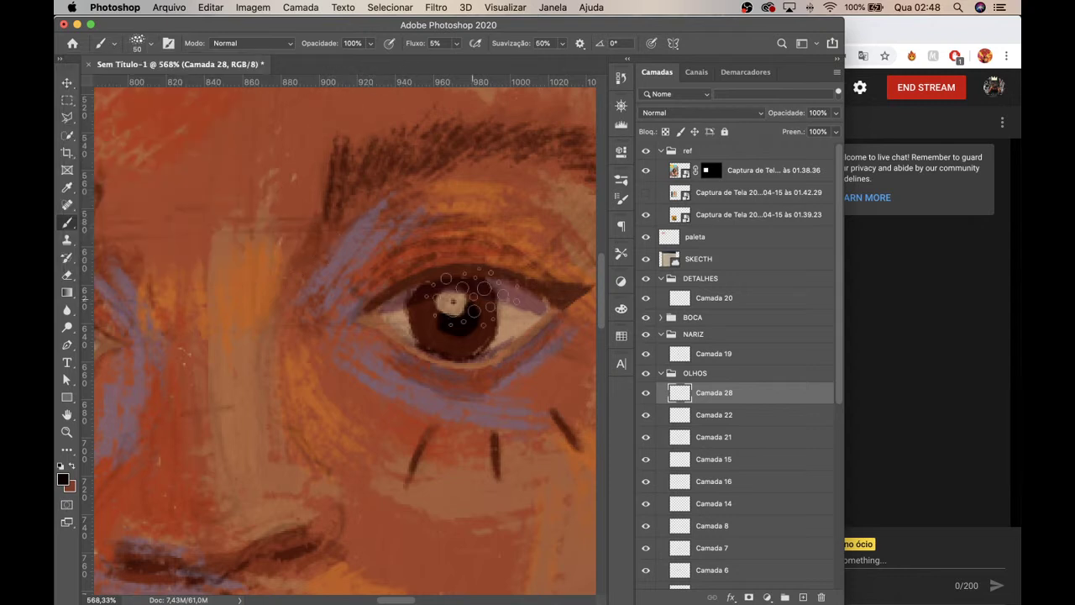
Step: Reduce the brush to 5 px and darken the pupils and irises of both eyes with black
key(bracketleft)
key(bracketleft)
key(bracketleft)
key(bracketleft)
key(bracketleft)
key(bracketleft)
key(bracketleft)
key(bracketleft)
key(bracketleft)
key(bracketleft)
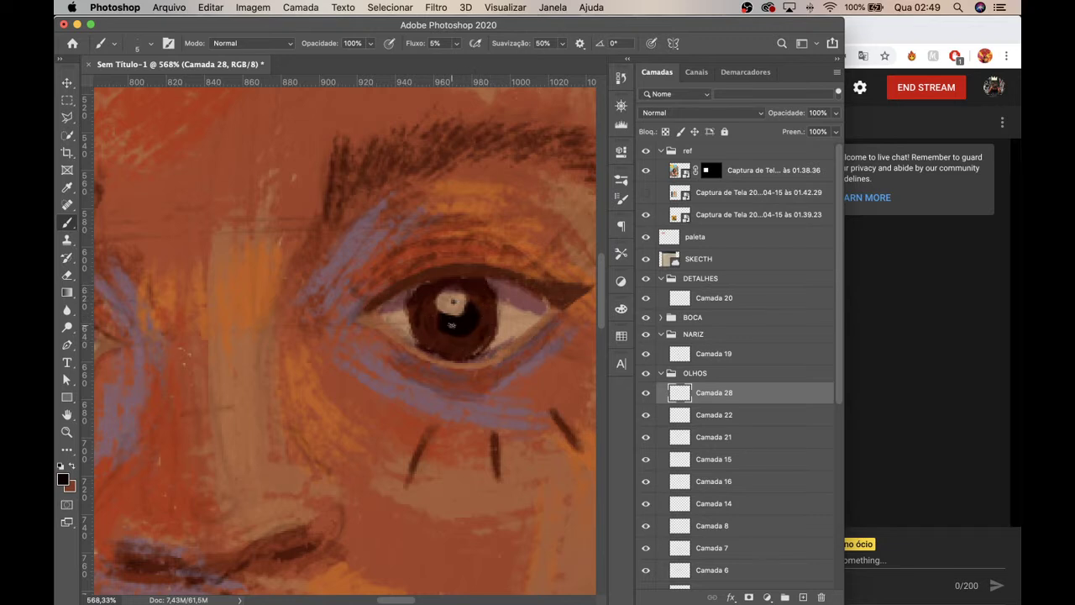
scroll(261, 339, left, 10)
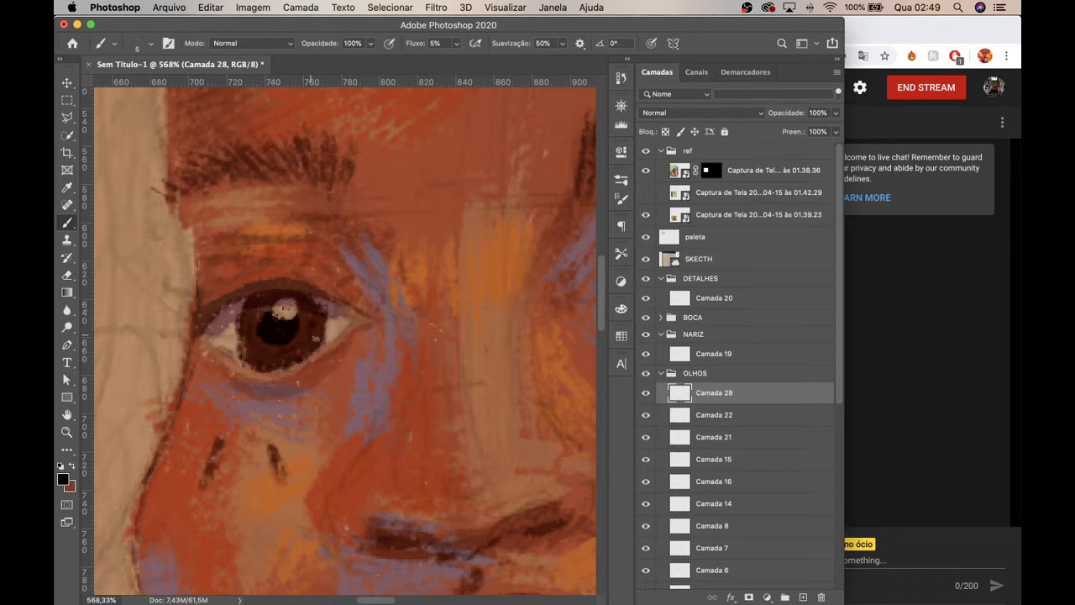
click(312, 320)
scroll(362, 370, down, 2)
scroll(361, 369, left, 2)
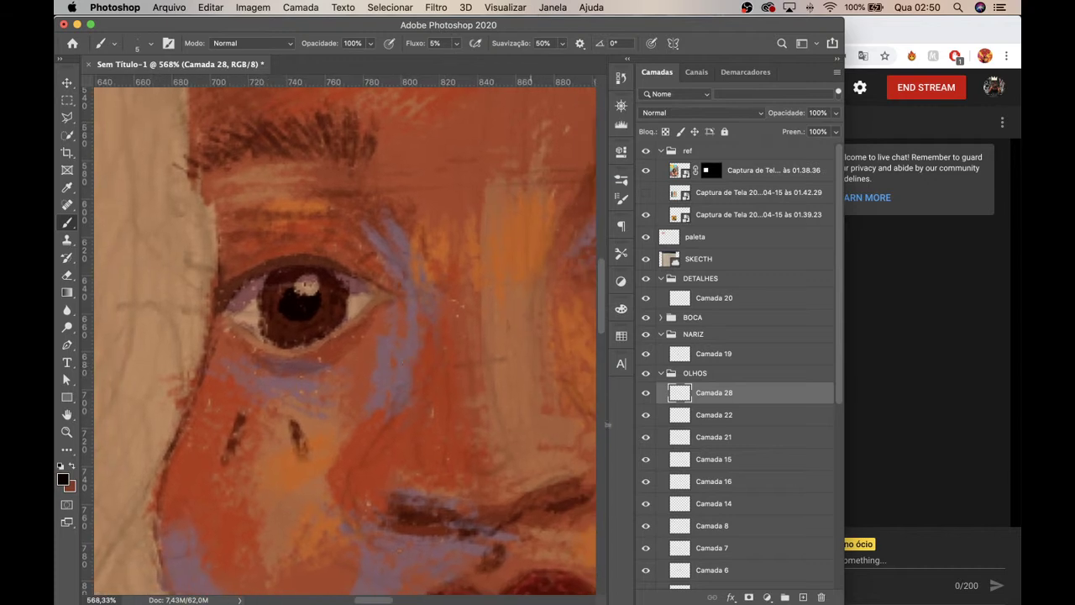
Step: Add a new layer above Camada 28 in the OLHOS group and set the foreground color to white
click(802, 597)
click(72, 467)
click(62, 478)
drag(698, 400, 650, 366)
click(939, 378)
Step: Choose the TGTS - Super Smooth Inker brush and reduce its size to 3 px
click(151, 43)
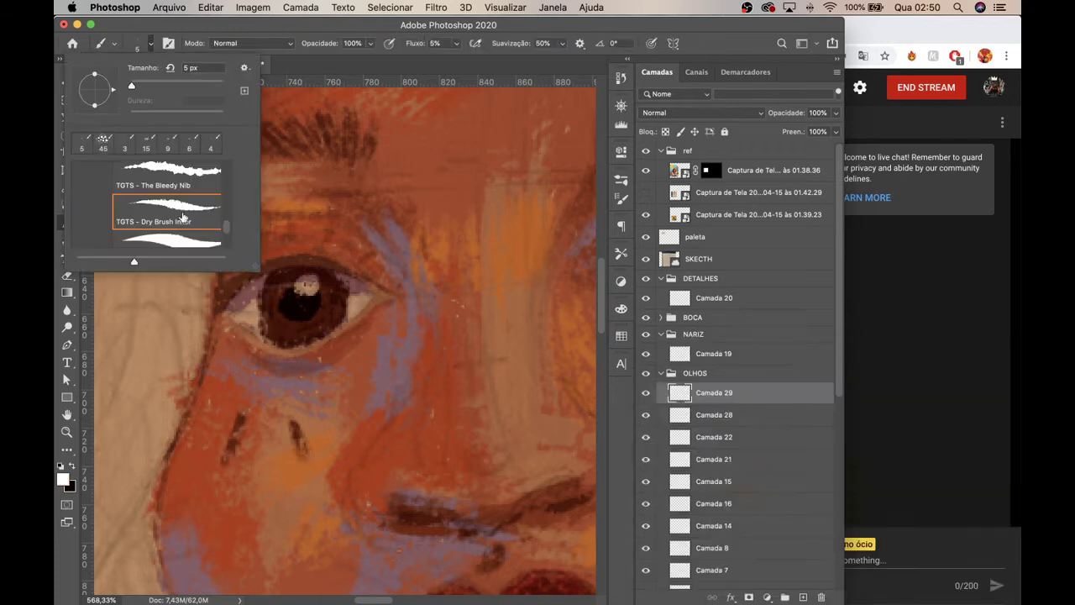
scroll(227, 232, down, 1)
mouse_move(227, 232)
mouse_down()
mouse_move(227, 216)
mouse_move(229, 231)
mouse_up()
click(197, 204)
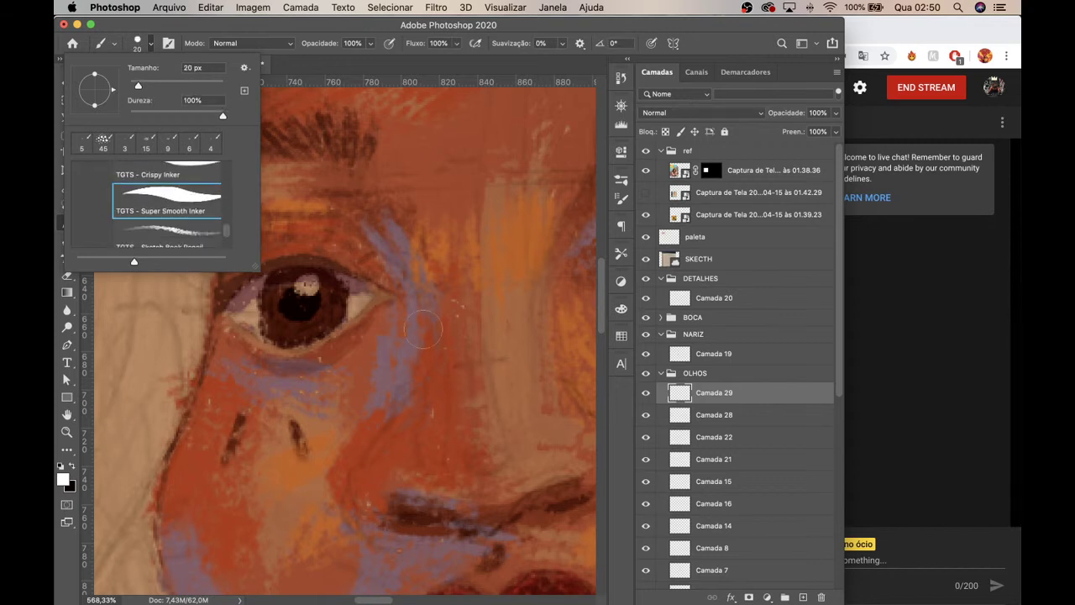
click(72, 551)
key(bracketleft)
key(bracketleft)
key(bracketleft)
key(bracketleft)
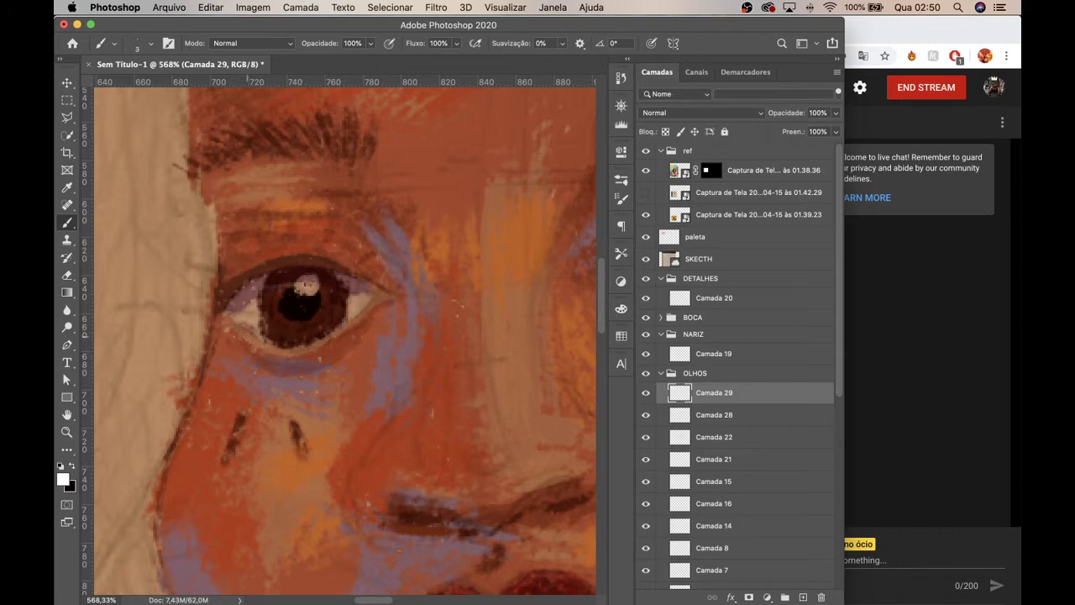
Step: Dot small white highlights along the lower lid rim of the eye beside the reference photo with a 1 px brush
key(super+space)
drag(240, 338, 335, 339)
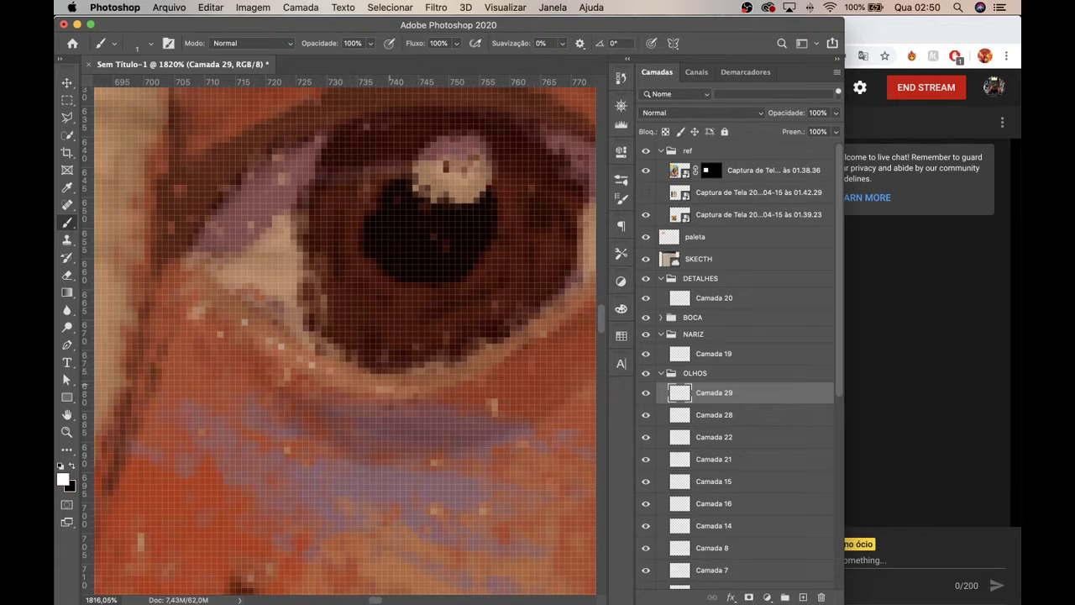
click(444, 384)
click(461, 378)
click(532, 329)
click(556, 310)
click(251, 332)
click(272, 350)
click(306, 372)
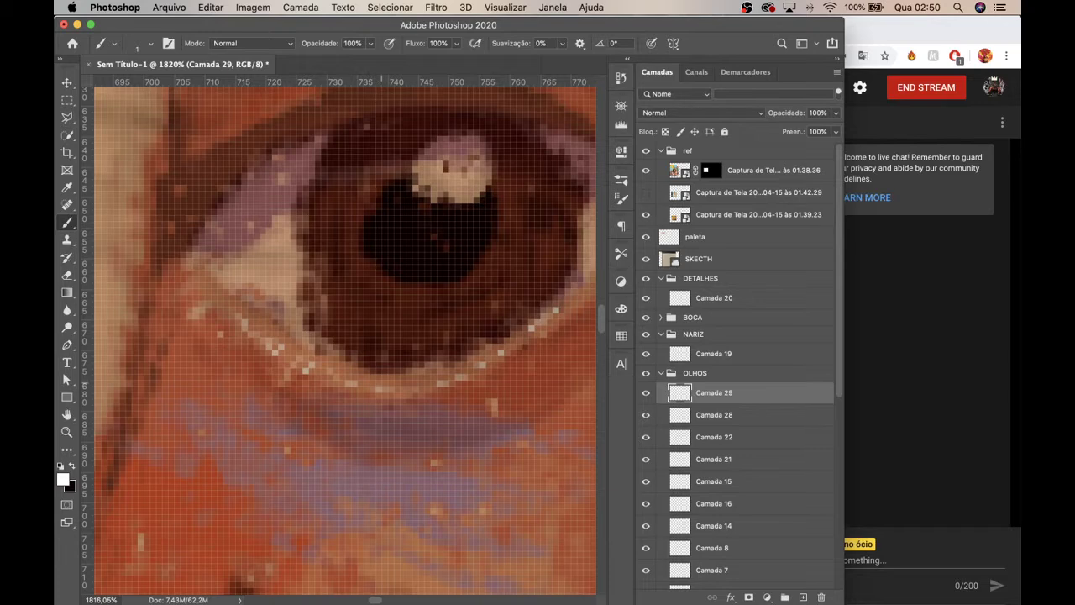
key(z)
drag(444, 285, 403, 332)
key(b)
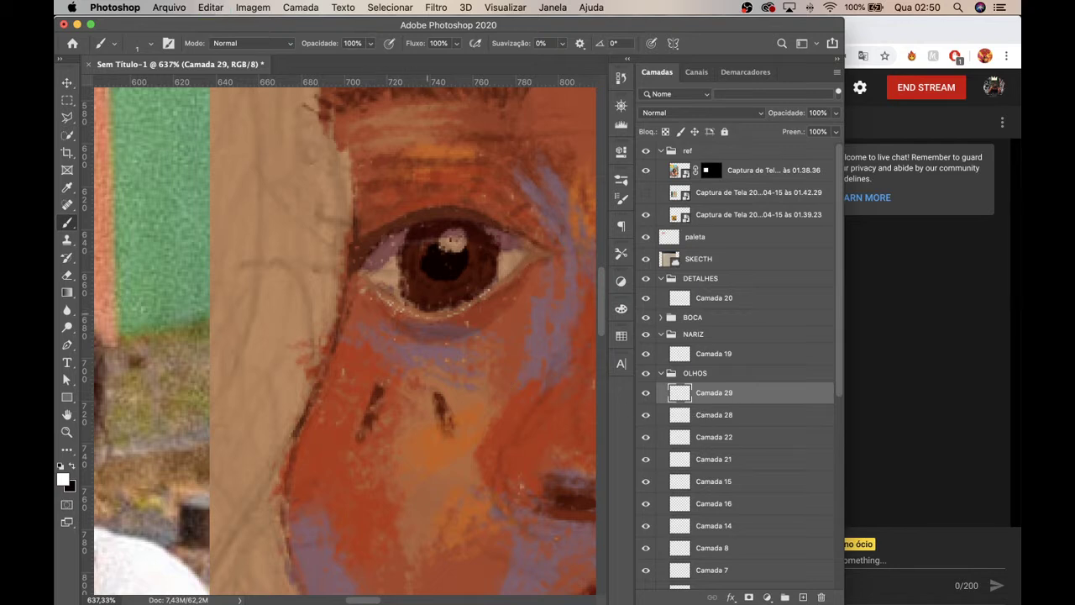
key(super+e)
click(803, 597)
drag(480, 276, 456, 291)
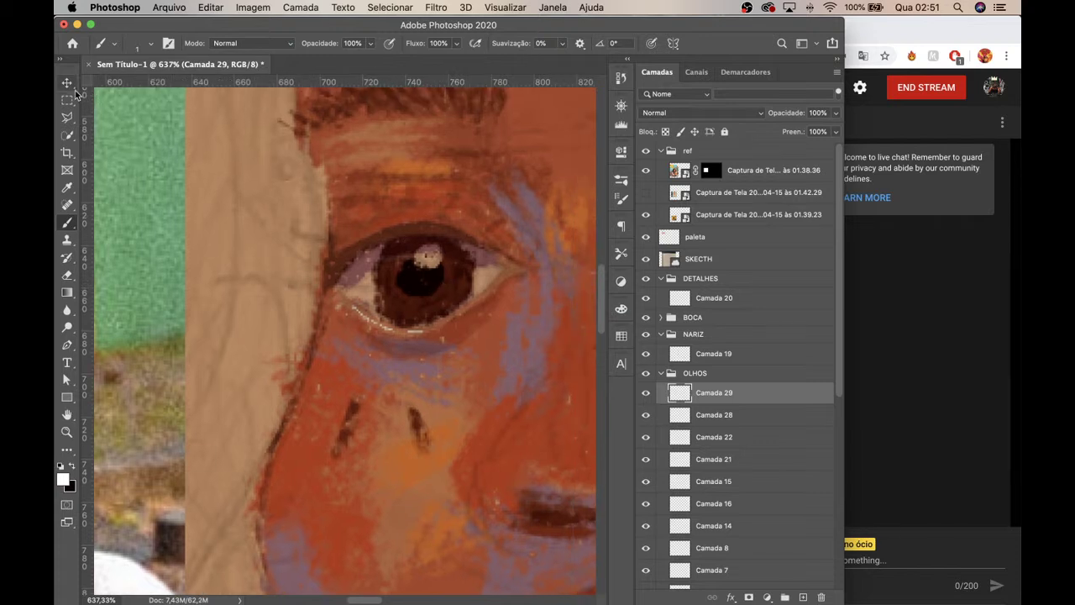
Step: Select the eye layer Camada 15 from the canvas with SKECTH temporarily hidden, and add a new layer above it for brushing
click(67, 83)
click(431, 268)
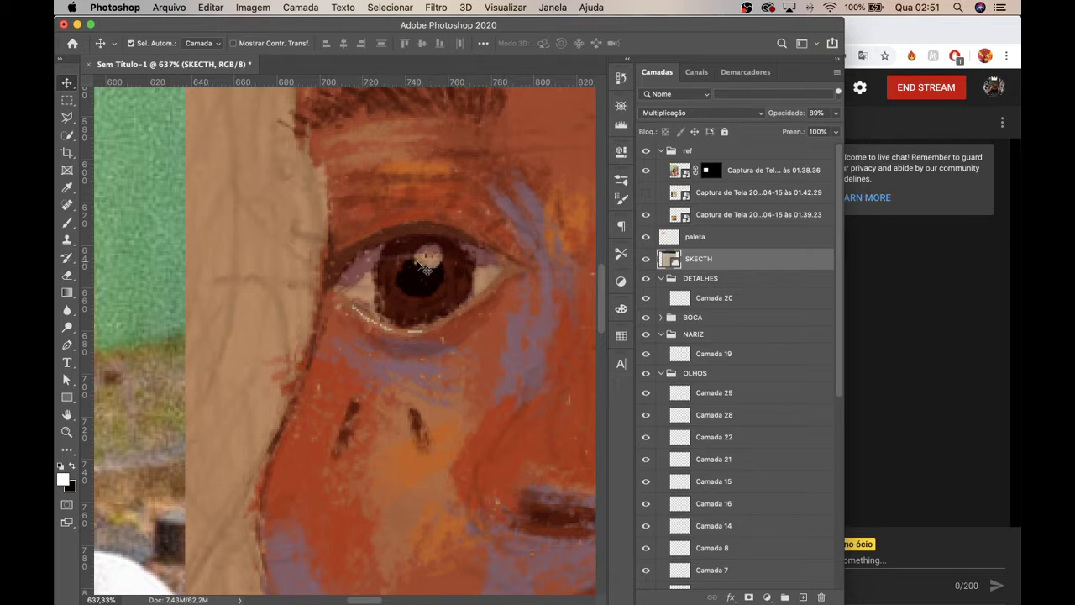
click(645, 259)
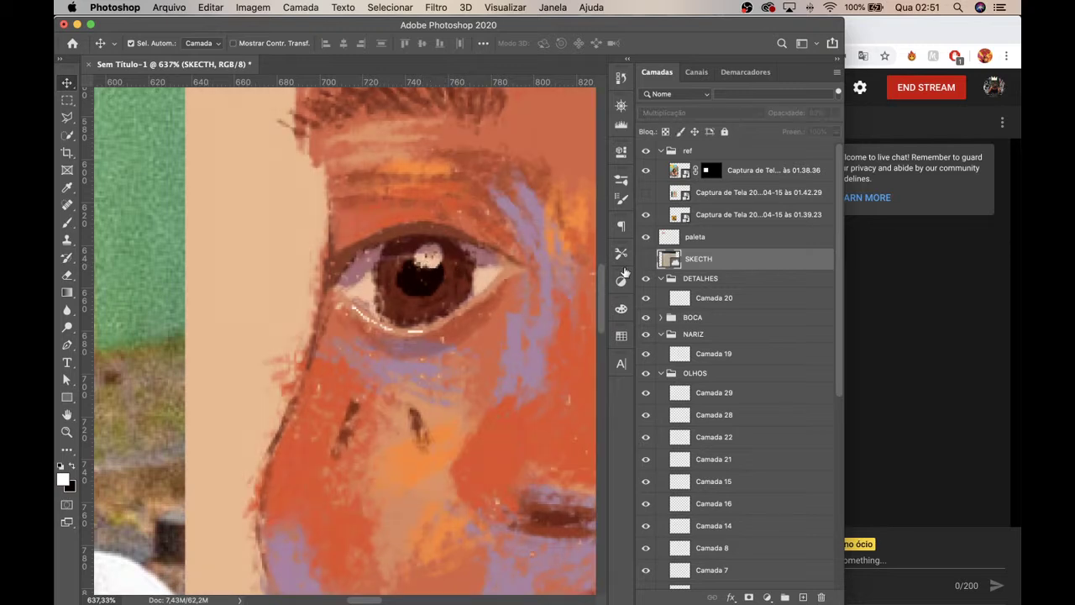
click(441, 273)
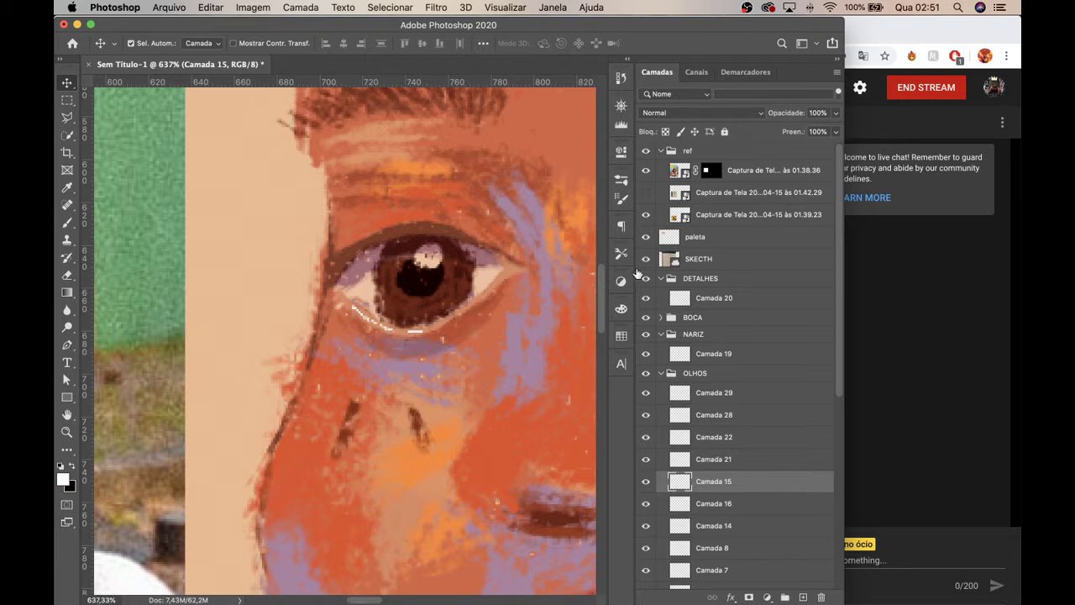
click(644, 260)
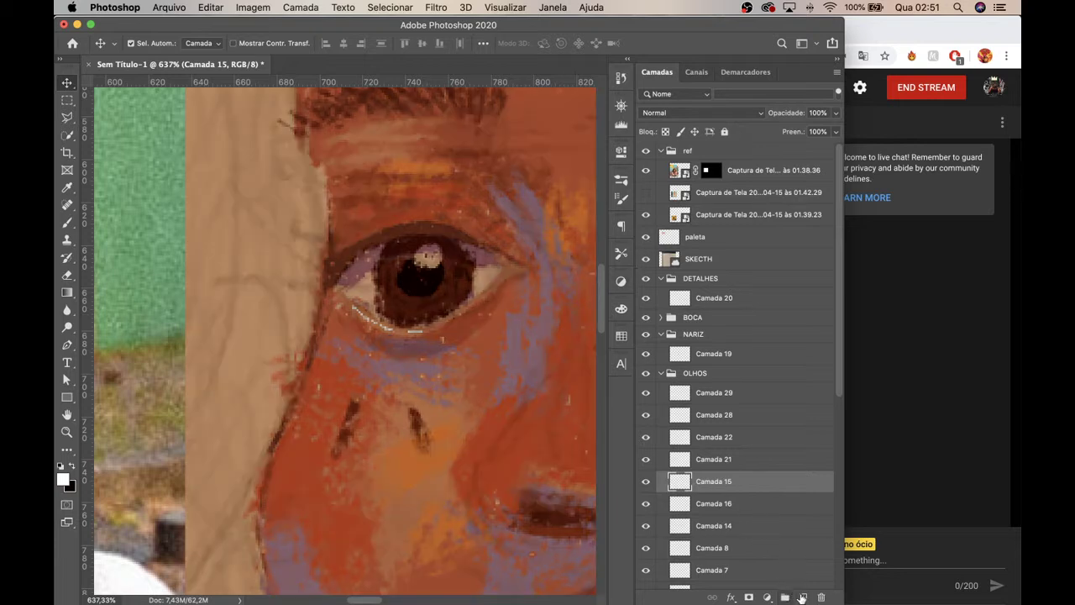
click(804, 596)
click(68, 223)
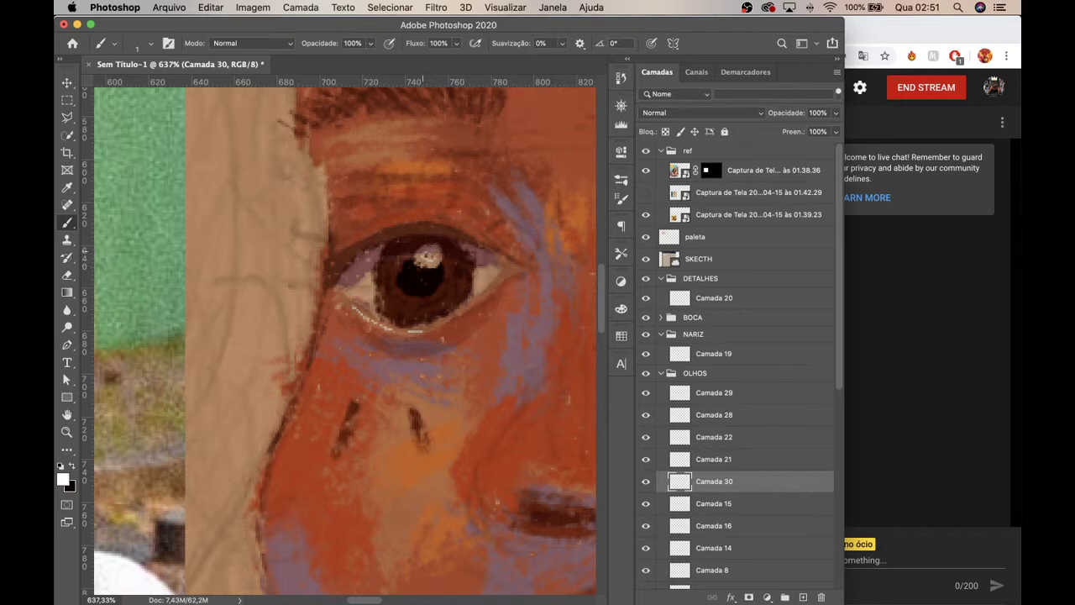
Step: Paint fine white highlights along the lower lid rim of the other eye on layer Camada 29
scroll(547, 262, right, 10)
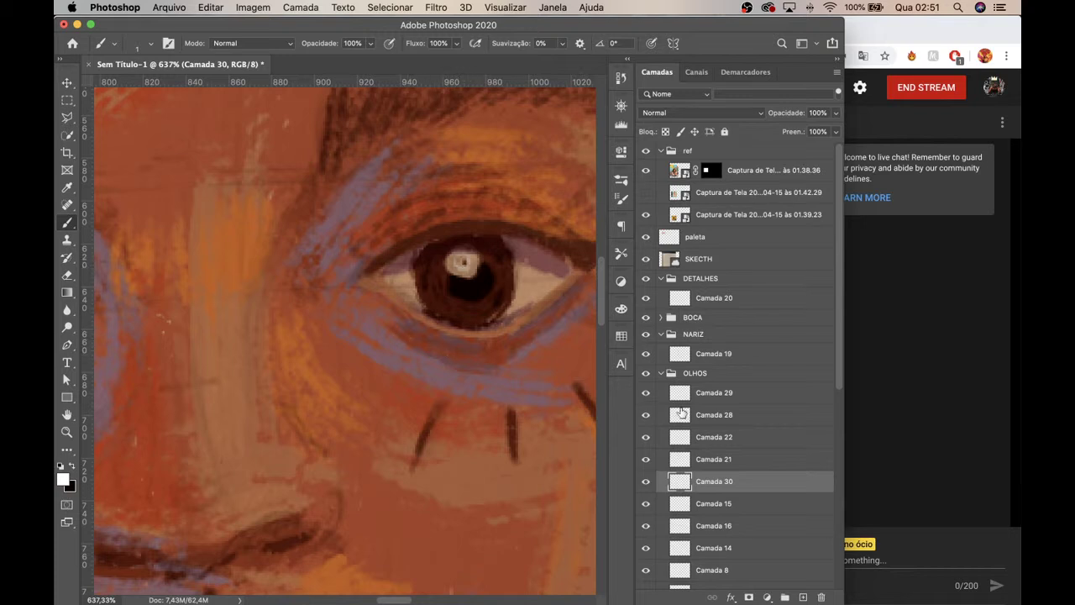
click(700, 395)
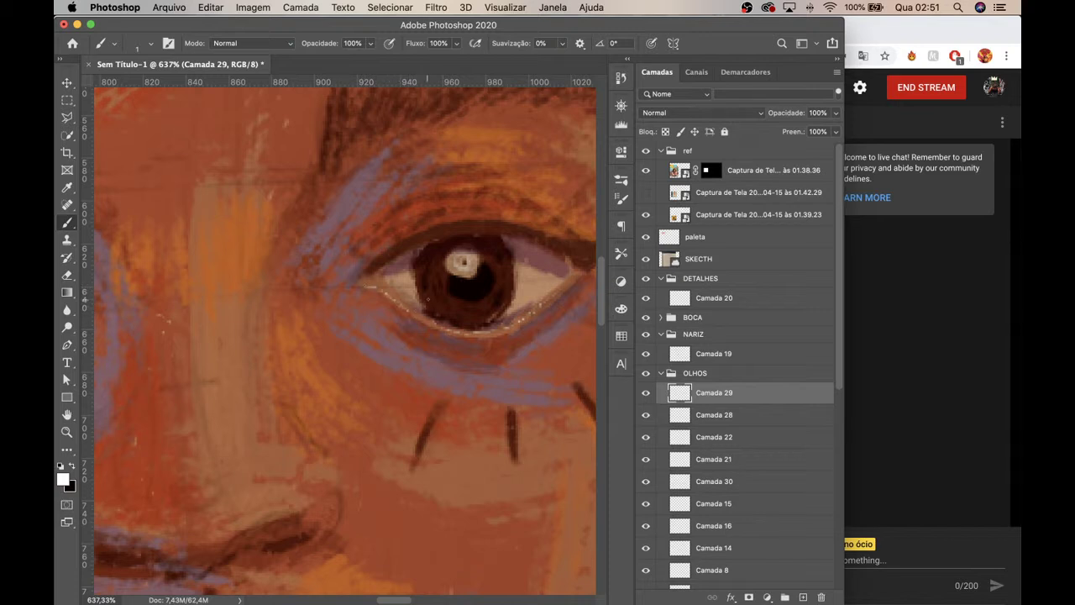
key(z)
mouse_move(432, 277)
mouse_down()
mouse_move(369, 348)
mouse_move(427, 291)
mouse_move(509, 295)
mouse_move(408, 336)
mouse_move(399, 367)
mouse_move(384, 334)
mouse_move(400, 283)
mouse_move(392, 255)
mouse_move(434, 280)
mouse_move(422, 318)
mouse_up()
key(b)
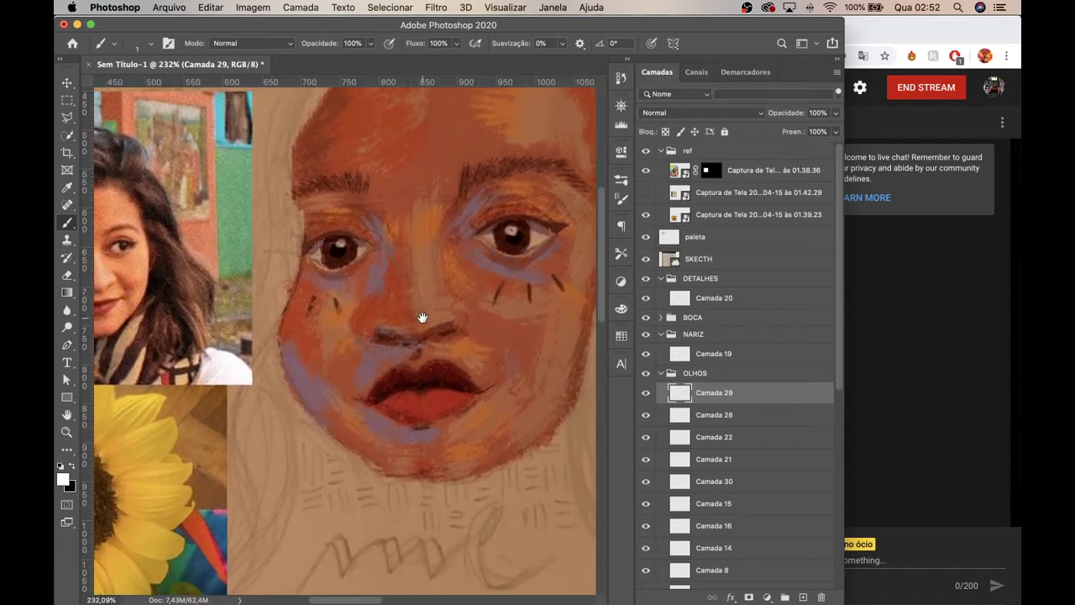
Step: Collapse the OLHOS and PELE groups and add a new layer group directly above the BG layer
click(662, 373)
click(706, 412)
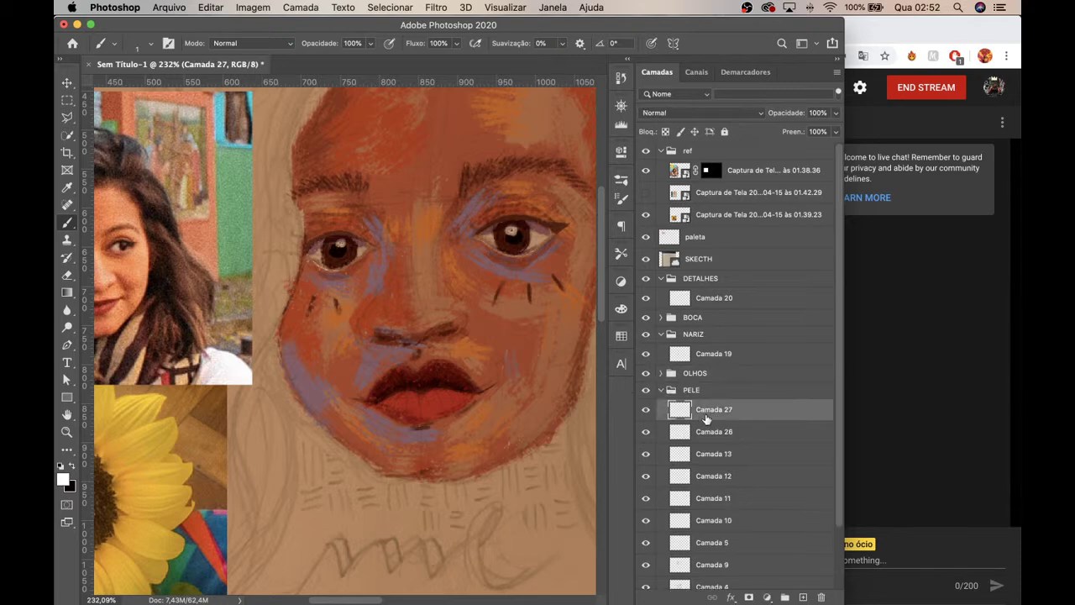
drag(442, 302, 413, 324)
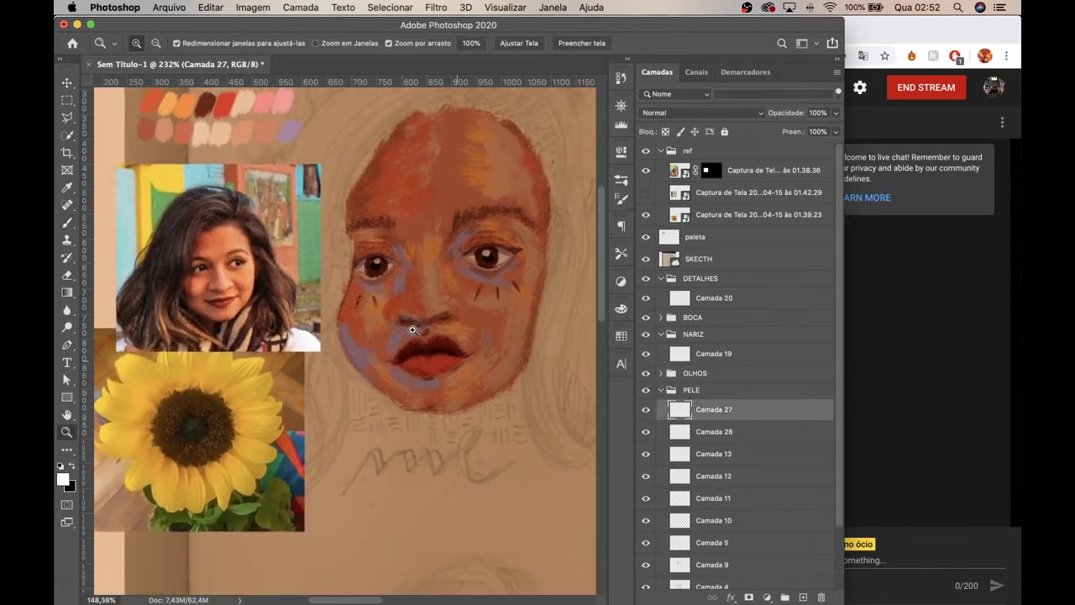
mouse_move(416, 282)
mouse_down()
mouse_move(414, 329)
mouse_move(386, 359)
mouse_up()
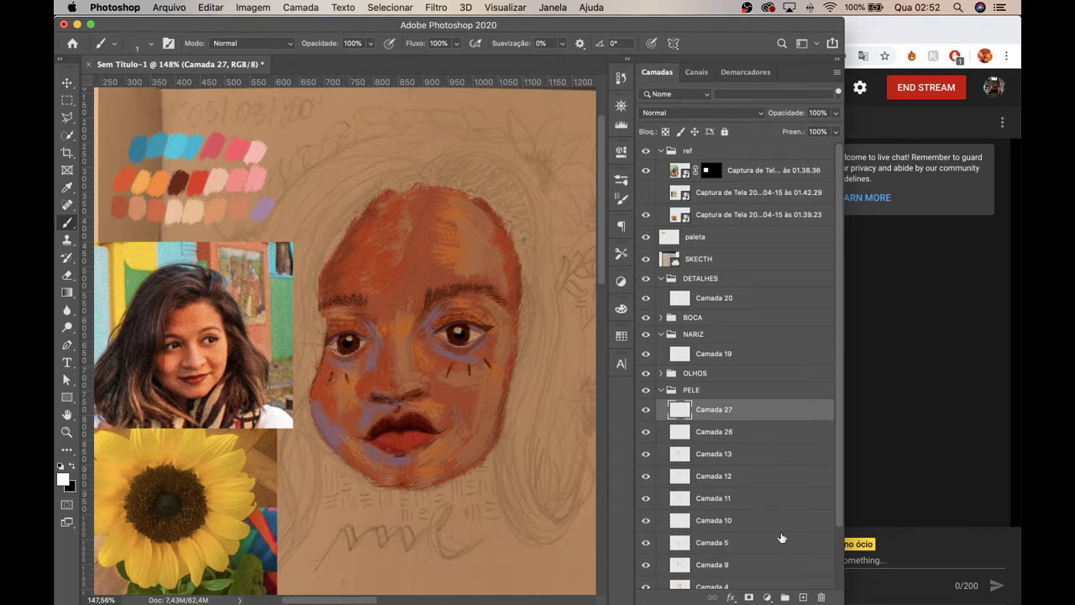
click(661, 390)
click(744, 418)
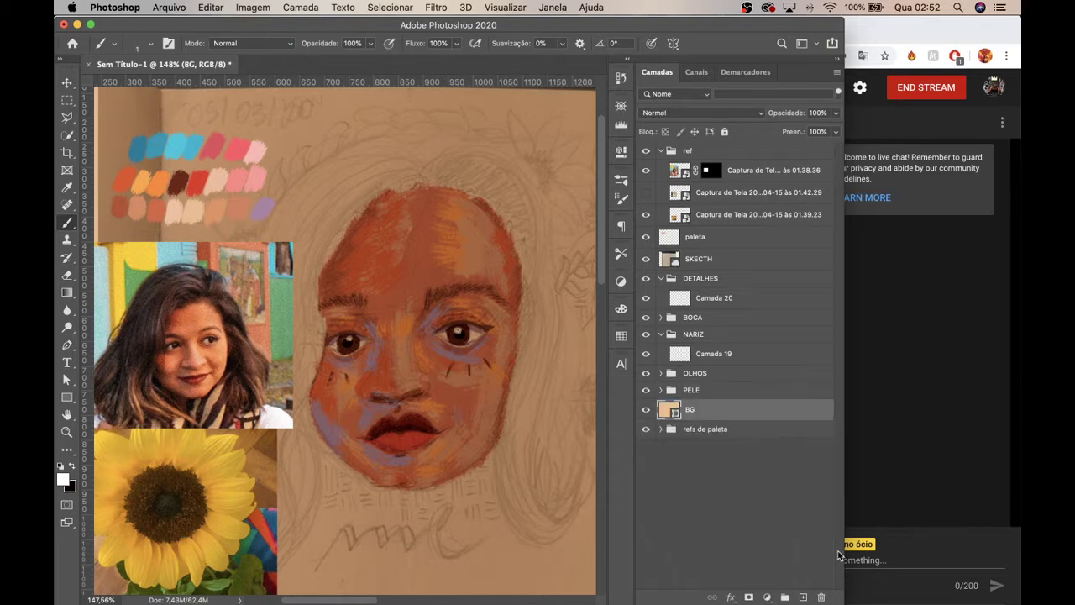
click(785, 596)
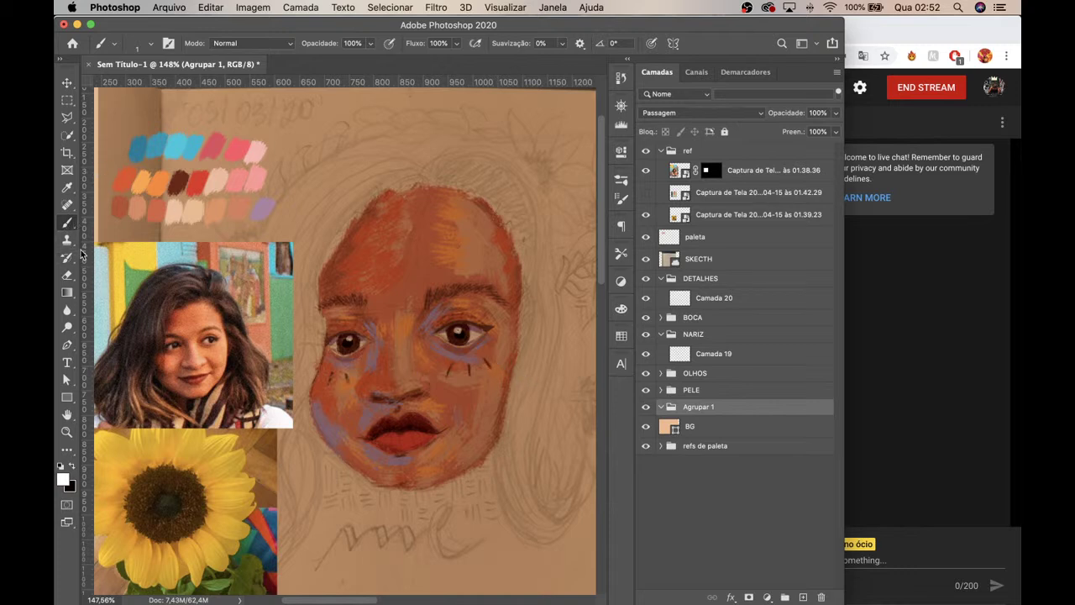
Step: Sample the dark brown swatch from the painted palette as the brush colour
click(68, 187)
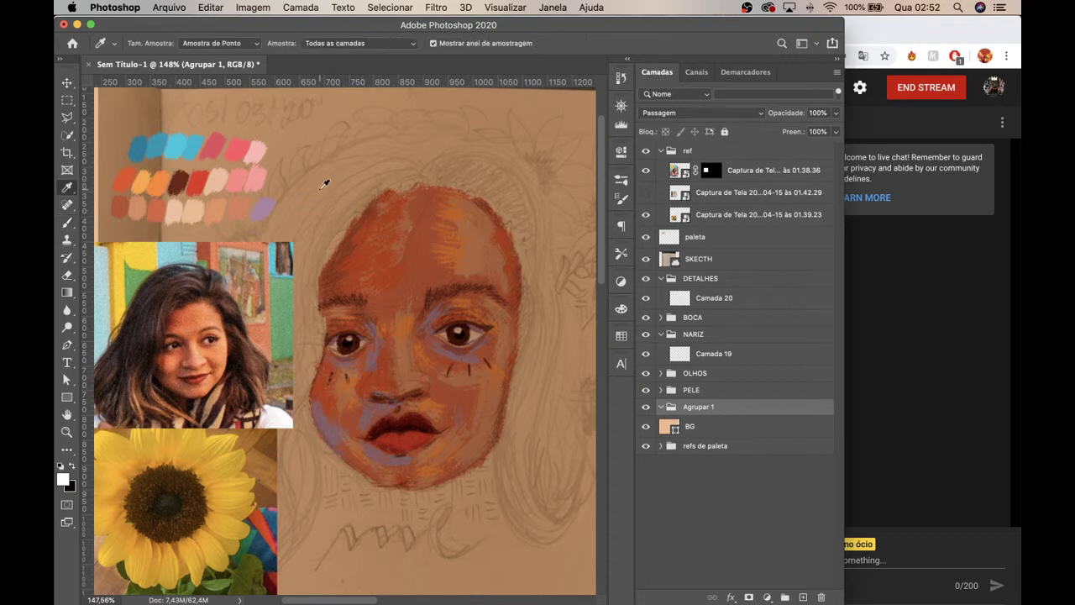
click(179, 178)
click(67, 222)
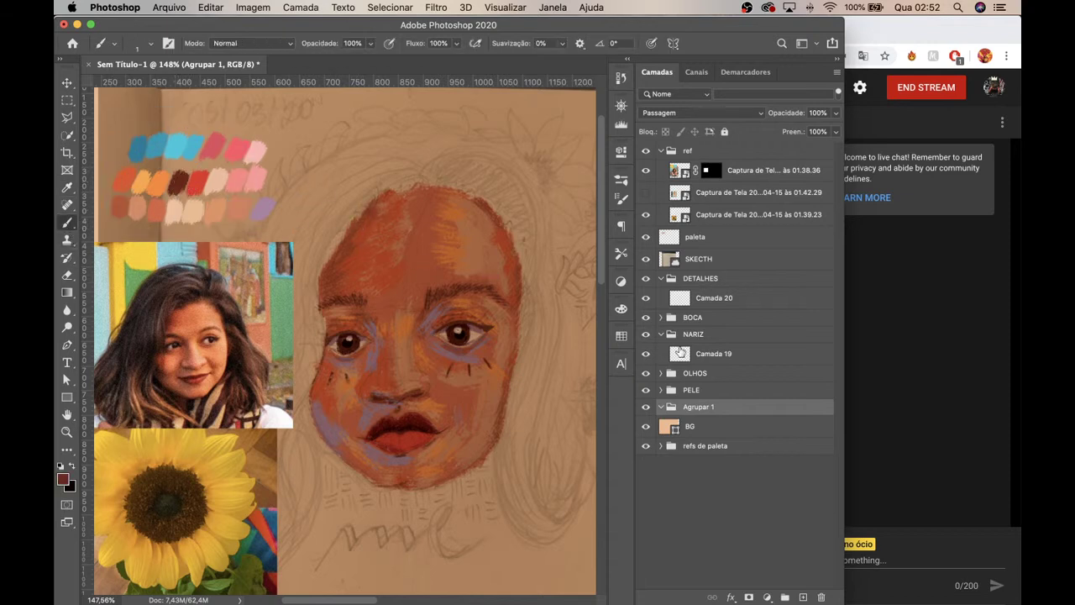
Step: Rename the new group CABELO and add an empty layer inside it
double_click(701, 408)
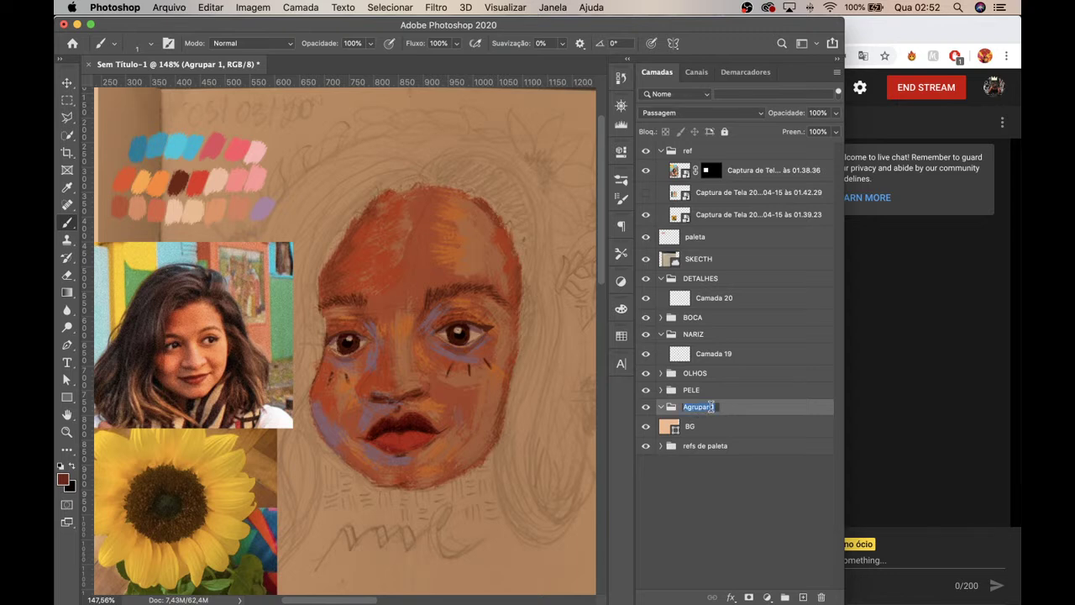
text(CABELO)
click(743, 408)
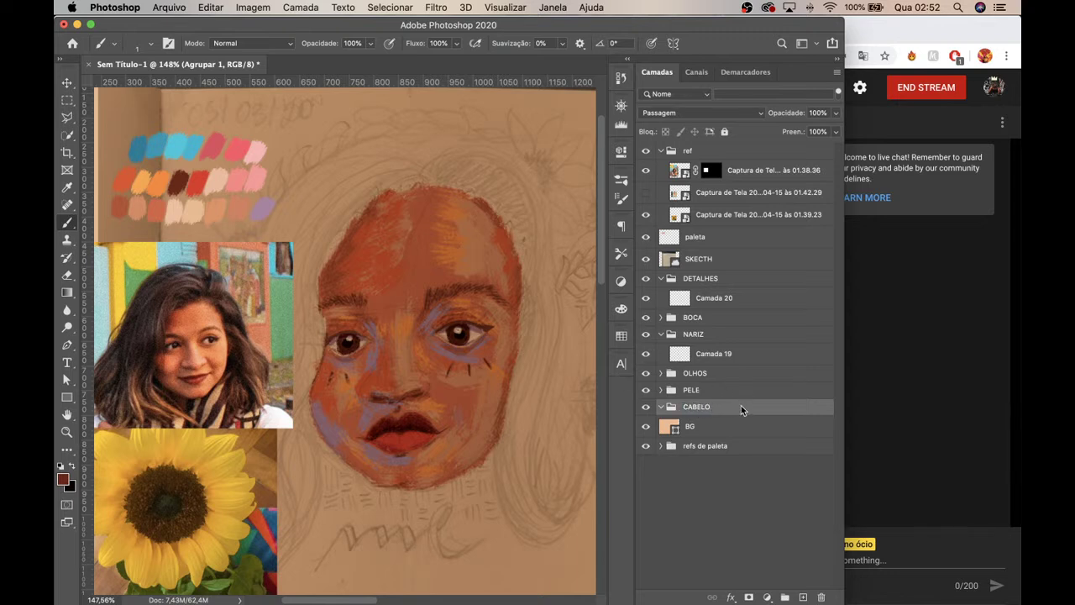
click(804, 597)
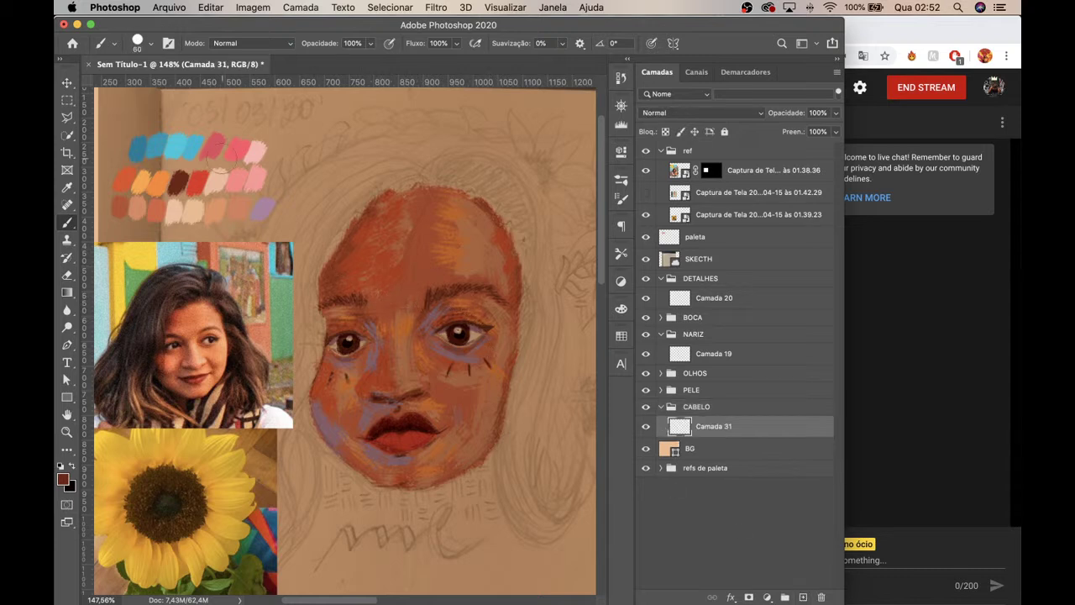
Step: Choose the TGTS - The Dirty Streaker brush at 100 px, test one stroke beside the forehead and undo it
click(151, 43)
scroll(227, 218, down, 6)
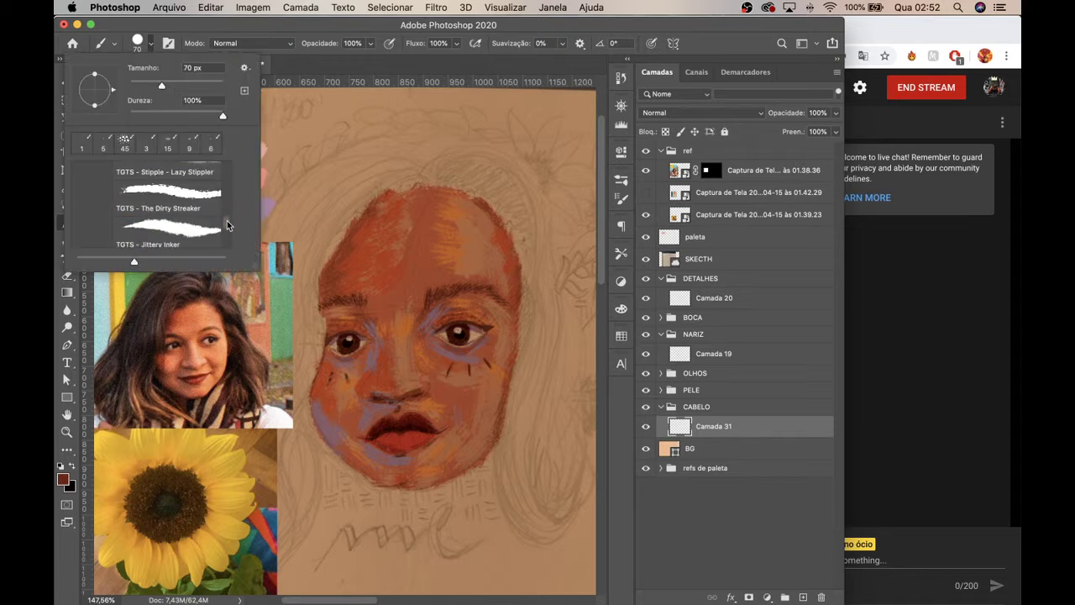
scroll(228, 221, down, 1)
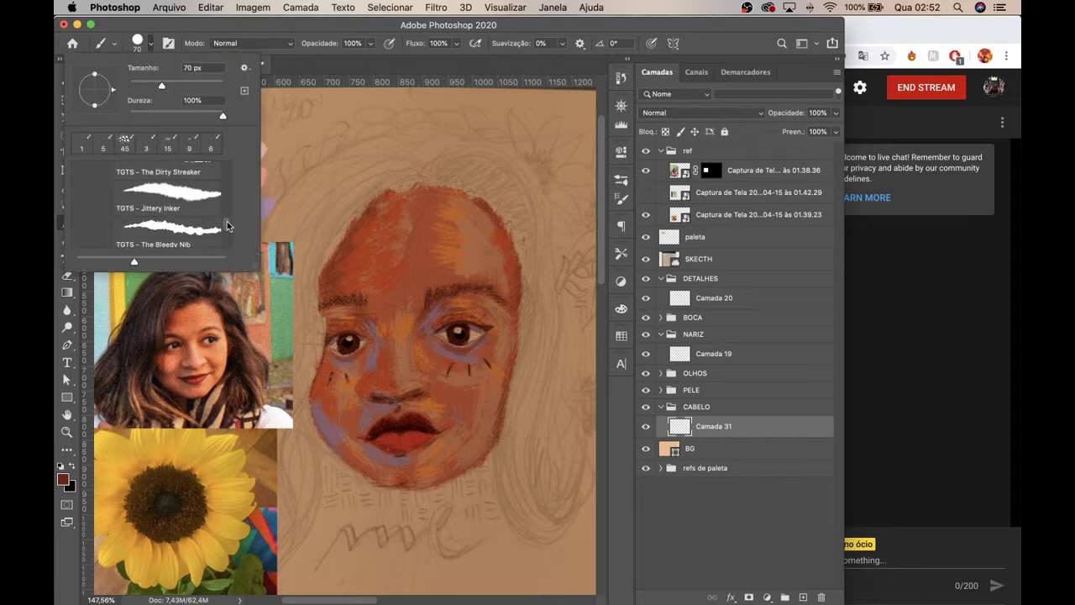
click(200, 202)
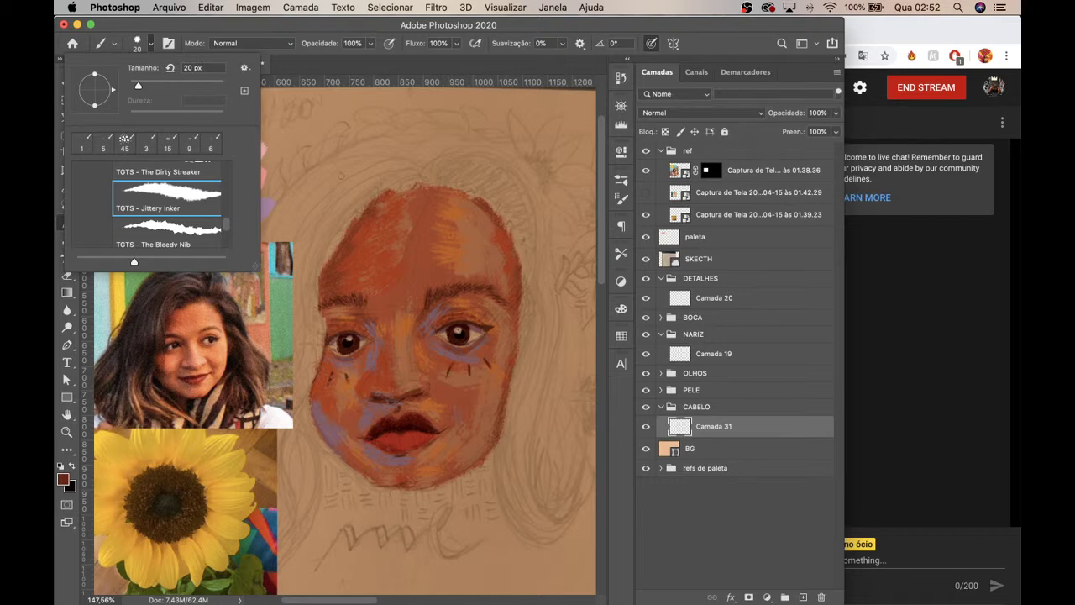
drag(220, 228, 227, 232)
scroll(227, 225, down, 2)
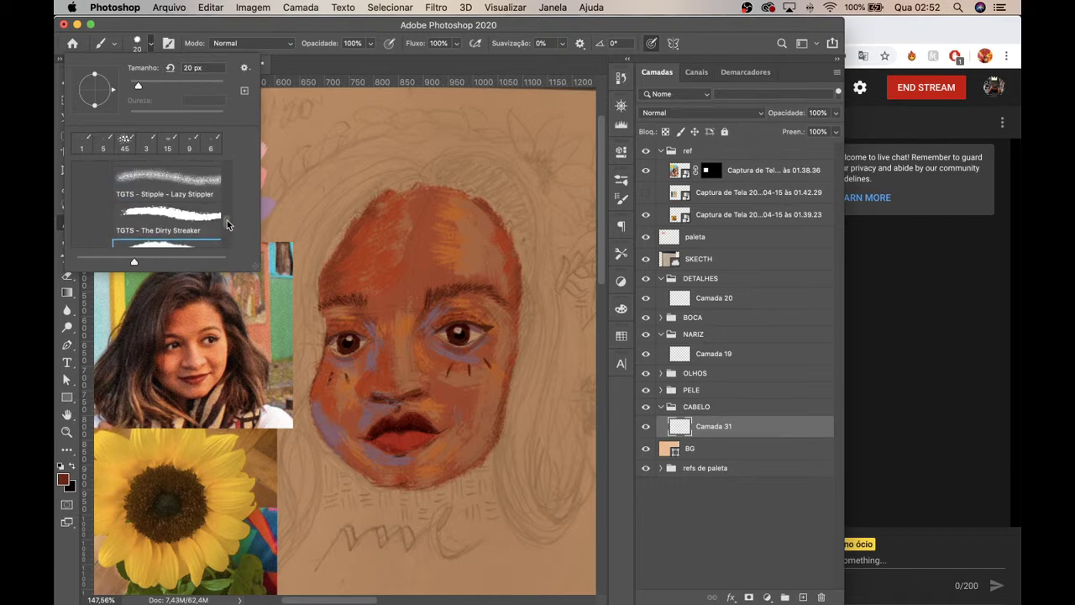
click(202, 224)
click(317, 186)
drag(357, 157, 308, 218)
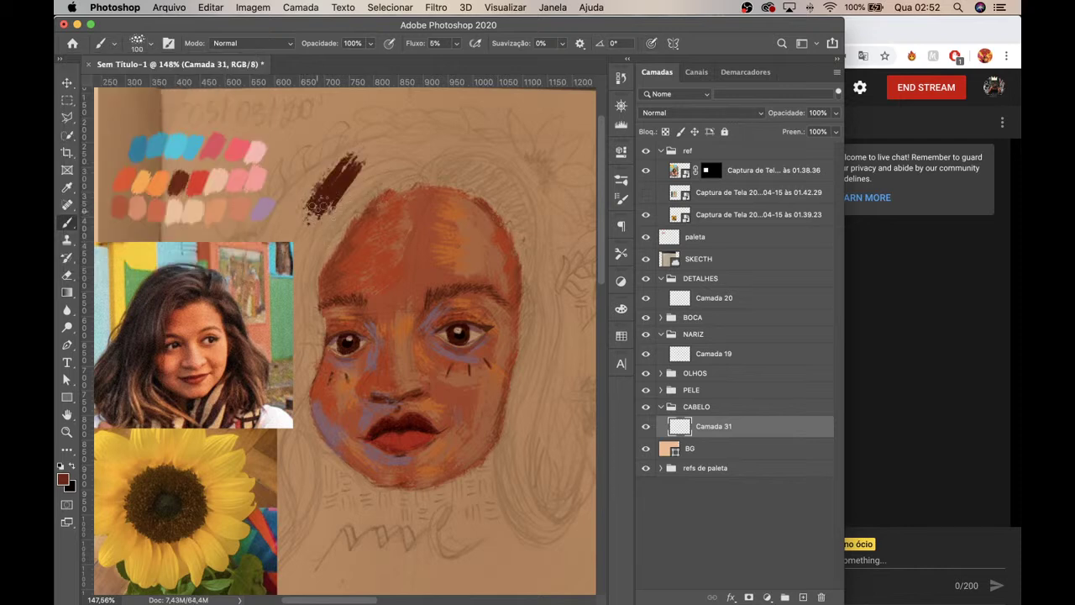
key(super+z)
Step: Paint dark brown hair on Camada 31 along the face edge beside the reference photos, from the parting down to the cheek
mouse_move(379, 179)
mouse_down()
mouse_move(386, 173)
mouse_move(311, 244)
mouse_move(369, 180)
mouse_move(314, 250)
mouse_move(297, 338)
mouse_up()
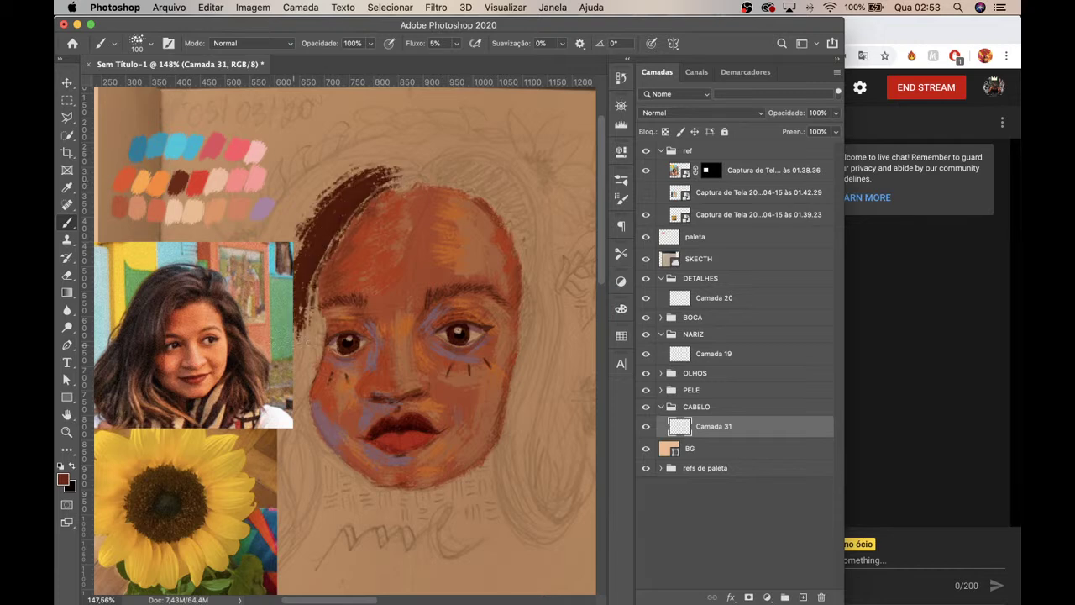
drag(302, 289, 302, 395)
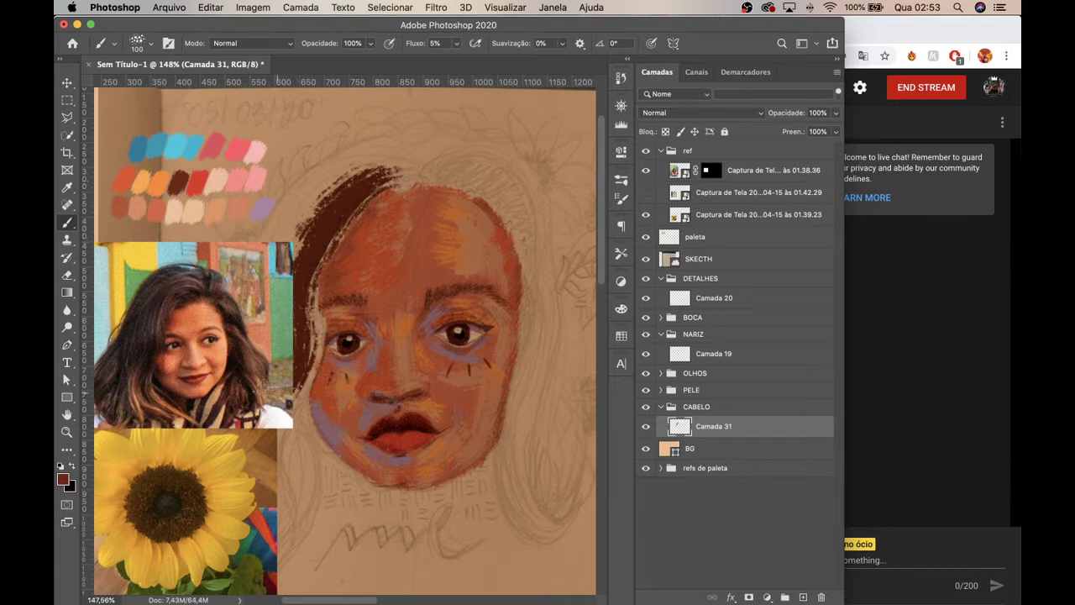
drag(306, 290, 300, 410)
drag(304, 287, 298, 392)
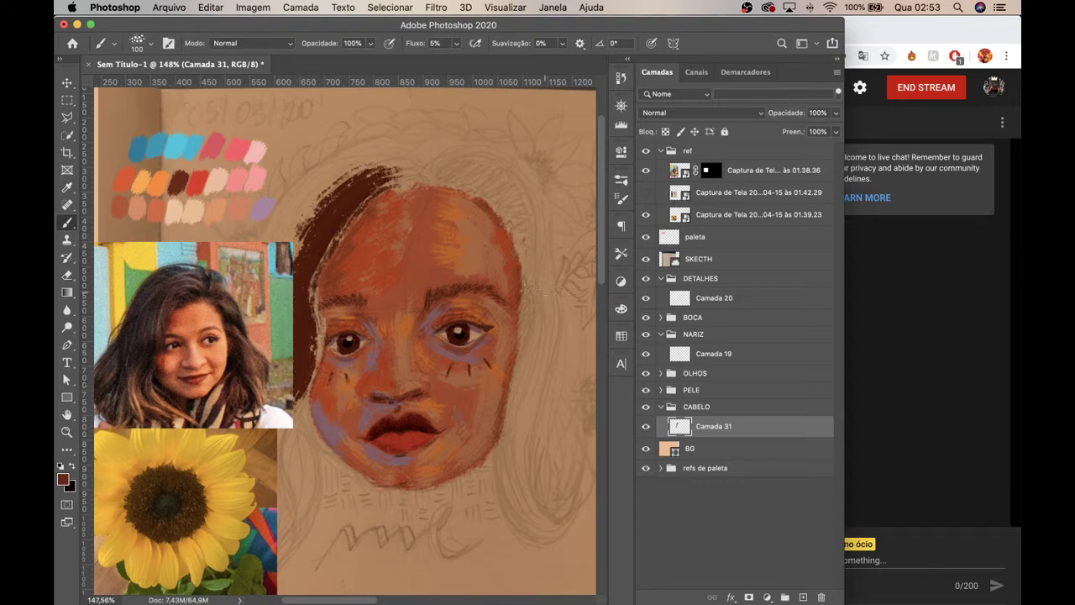
Step: Hide the two visible reference images and fill out the long wavy hair lock from the parting down past the chin
click(645, 171)
click(645, 214)
mouse_move(290, 395)
mouse_down()
mouse_move(252, 491)
mouse_move(261, 587)
mouse_up()
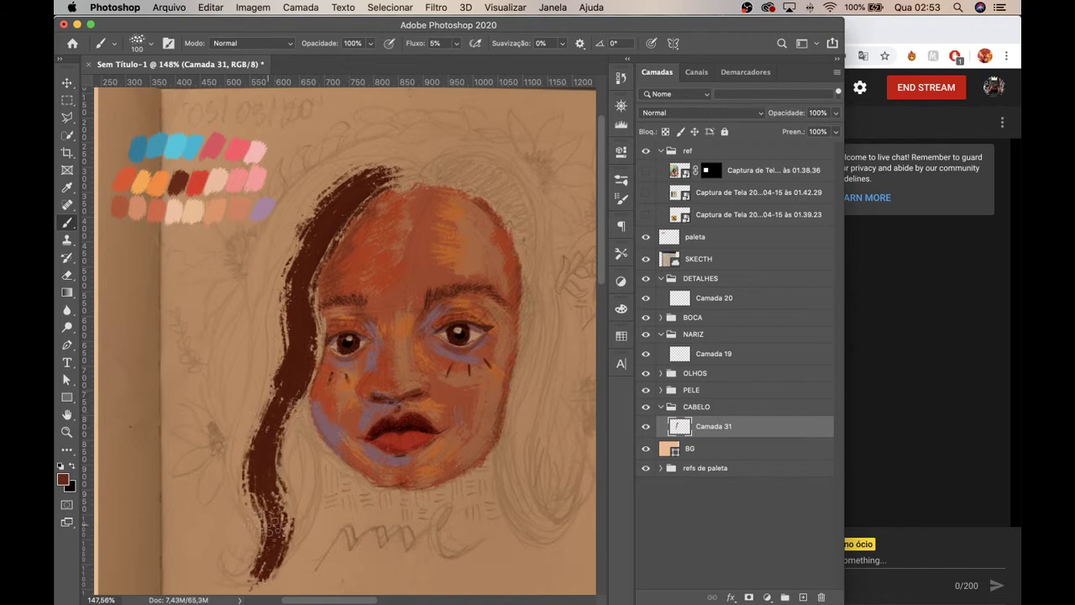
drag(282, 514, 242, 584)
mouse_move(319, 172)
mouse_down()
mouse_move(365, 158)
mouse_move(257, 262)
mouse_move(237, 340)
mouse_up()
drag(315, 214, 252, 382)
mouse_move(298, 252)
mouse_down()
mouse_move(251, 407)
mouse_move(271, 359)
mouse_move(248, 505)
mouse_up()
mouse_move(273, 379)
mouse_down()
mouse_move(246, 452)
mouse_move(271, 518)
mouse_move(243, 477)
mouse_move(268, 542)
mouse_move(256, 566)
mouse_up()
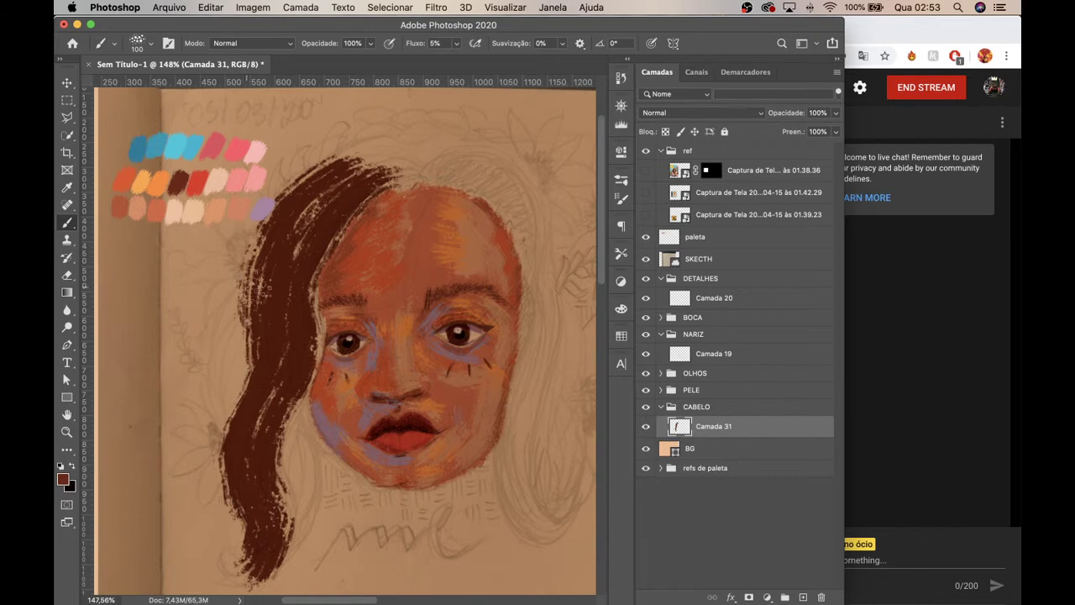
mouse_move(310, 206)
mouse_down()
mouse_move(350, 166)
mouse_move(417, 155)
mouse_move(392, 175)
mouse_move(383, 160)
mouse_move(410, 170)
mouse_up()
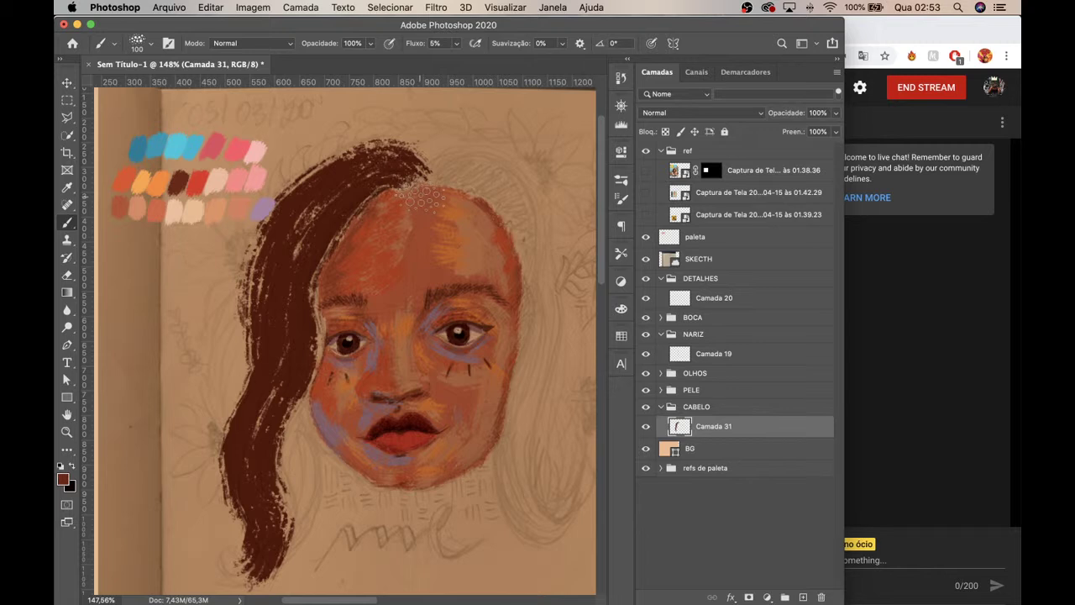
Step: Try painting the hair on the other side of the parting down to the temple, and undo those strokes
mouse_move(424, 172)
mouse_down()
mouse_move(468, 151)
mouse_move(451, 168)
mouse_move(489, 194)
mouse_move(468, 164)
mouse_move(523, 176)
mouse_move(505, 186)
mouse_move(523, 211)
mouse_move(493, 180)
mouse_move(452, 173)
mouse_move(489, 178)
mouse_move(526, 221)
mouse_up()
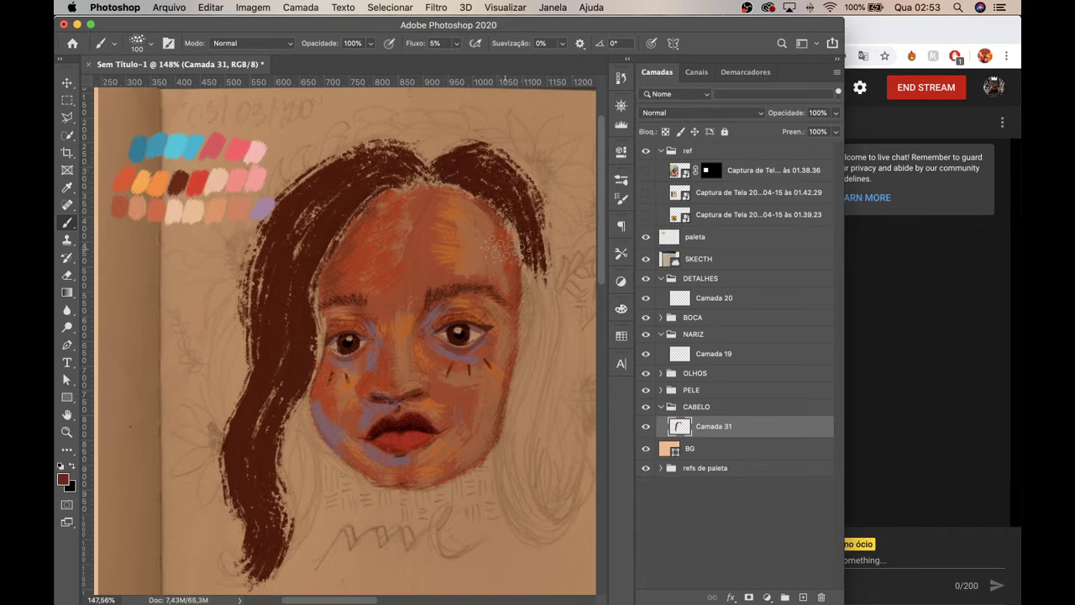
key(super+z)
key(super+z)
key(super+z)
key(super+z)
key(super+z)
key(super+z)
key(super+z)
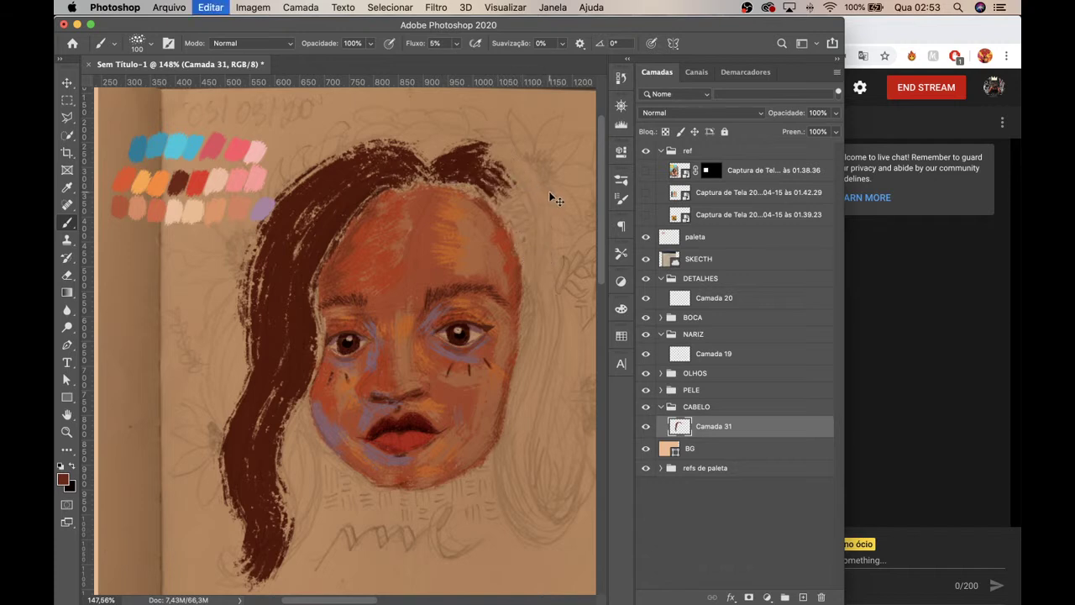
Step: Paint the dark brown hair on the other side of the parting down past the jaw, flicking its tip outward
mouse_move(432, 174)
mouse_down()
mouse_move(469, 171)
mouse_move(503, 184)
mouse_move(527, 226)
mouse_up()
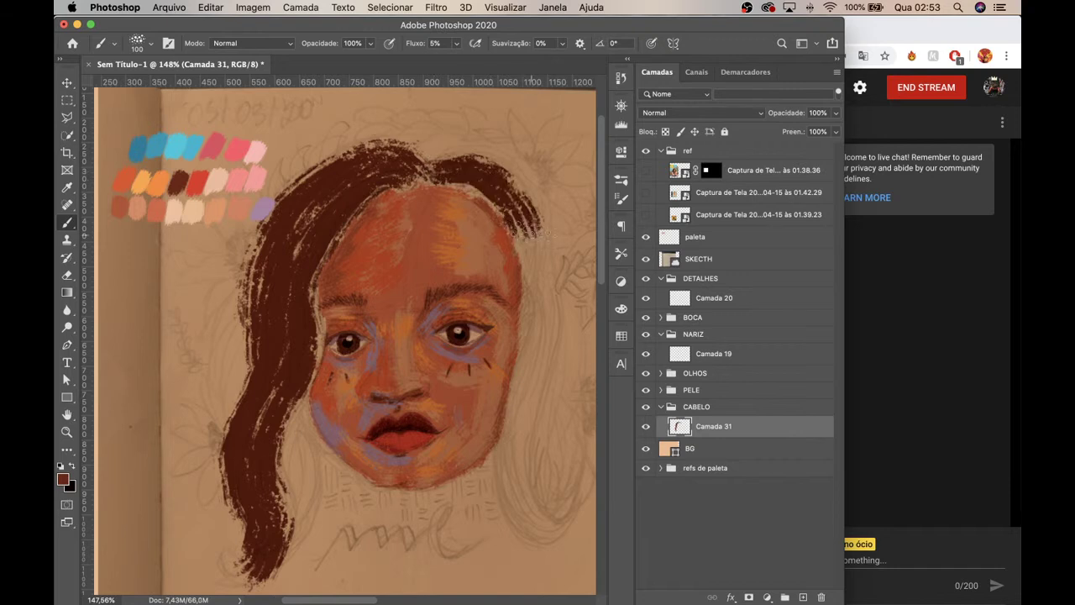
drag(455, 170, 514, 186)
mouse_move(483, 168)
mouse_down()
mouse_move(500, 189)
mouse_move(515, 178)
mouse_move(533, 239)
mouse_move(542, 227)
mouse_move(549, 273)
mouse_move(543, 243)
mouse_move(515, 340)
mouse_move(536, 292)
mouse_move(532, 327)
mouse_move(504, 386)
mouse_move(534, 365)
mouse_move(530, 353)
mouse_move(515, 424)
mouse_move(523, 416)
mouse_move(508, 407)
mouse_move(521, 403)
mouse_move(529, 370)
mouse_move(516, 458)
mouse_move(521, 395)
mouse_move(525, 483)
mouse_move(516, 435)
mouse_move(526, 500)
mouse_move(513, 458)
mouse_move(517, 441)
mouse_move(525, 503)
mouse_move(533, 498)
mouse_move(519, 472)
mouse_move(531, 504)
mouse_move(558, 504)
mouse_move(527, 394)
mouse_move(541, 317)
mouse_move(547, 408)
mouse_move(540, 309)
mouse_move(524, 504)
mouse_move(530, 426)
mouse_move(528, 502)
mouse_move(548, 506)
mouse_move(524, 497)
mouse_move(523, 506)
mouse_move(542, 525)
mouse_move(559, 507)
mouse_move(548, 513)
mouse_move(537, 391)
mouse_move(546, 343)
mouse_move(538, 509)
mouse_move(542, 265)
mouse_move(529, 223)
mouse_move(481, 184)
mouse_move(525, 222)
mouse_move(531, 255)
mouse_move(479, 174)
mouse_move(506, 186)
mouse_up()
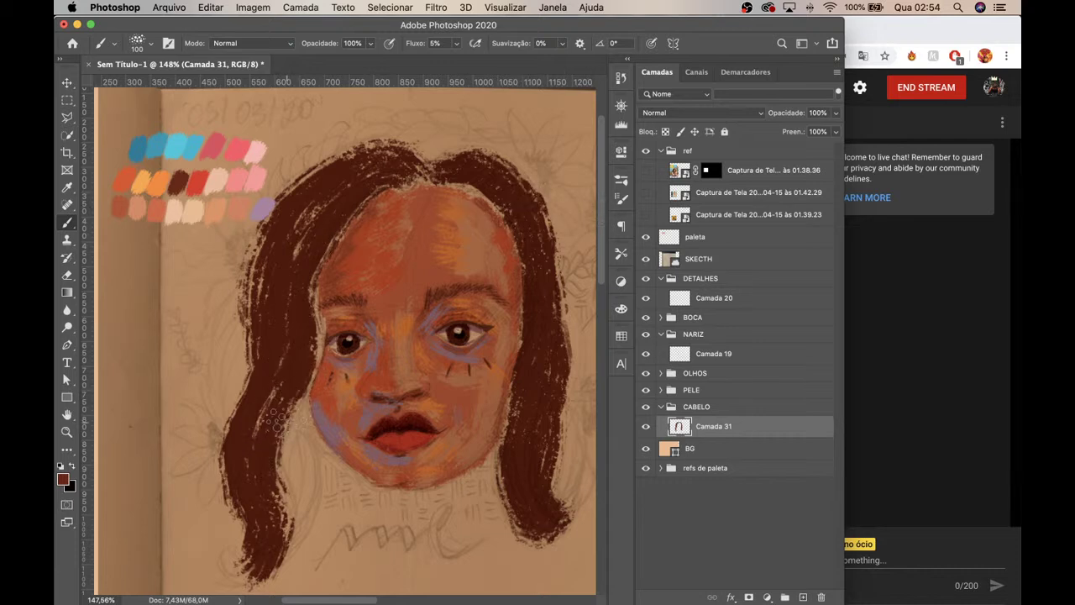
drag(288, 421, 290, 483)
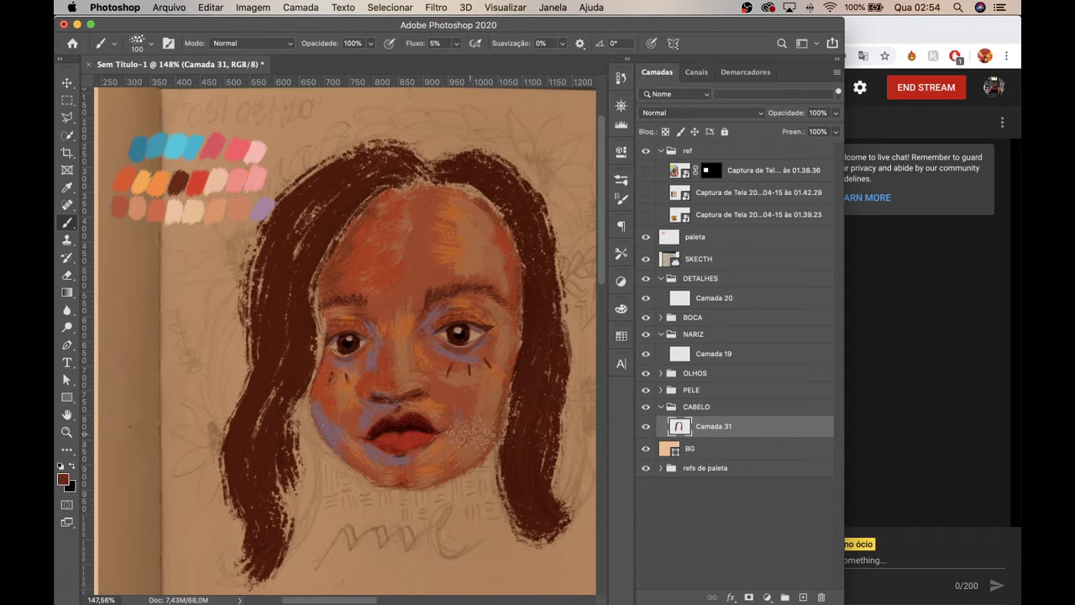
drag(508, 367, 458, 364)
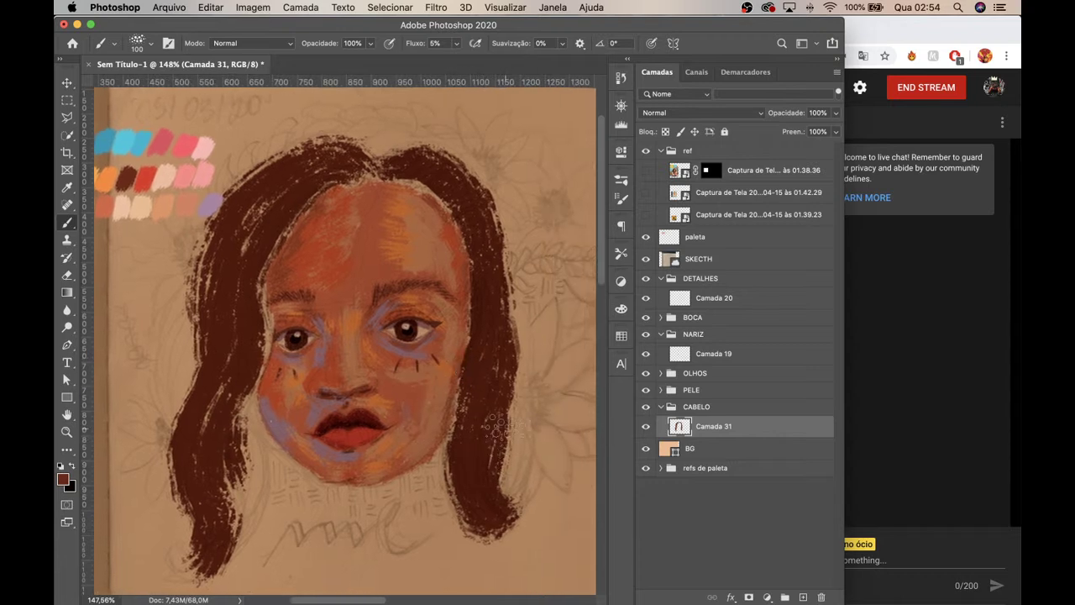
drag(509, 489, 506, 504)
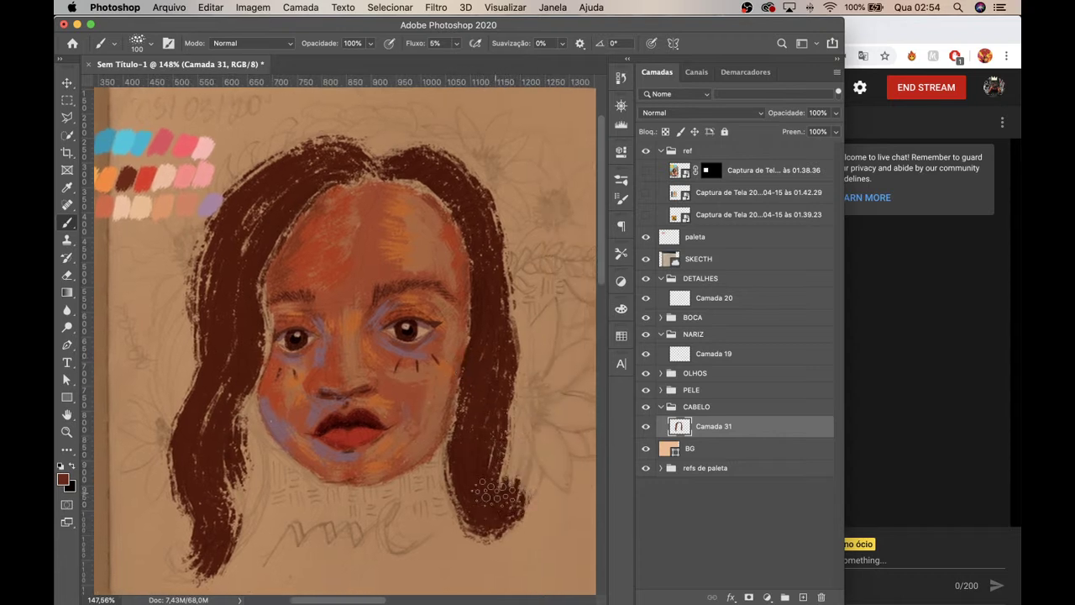
Step: Reduce the brush to 25 px and toggle the visibility of Camada 31 to compare the sketch with the painted hair
key(bracketleft)
key(bracketleft)
key(bracketleft)
key(bracketleft)
key(bracketleft)
key(bracketleft)
key(bracketleft)
key(bracketleft)
key(bracketleft)
click(647, 430)
click(647, 429)
click(649, 429)
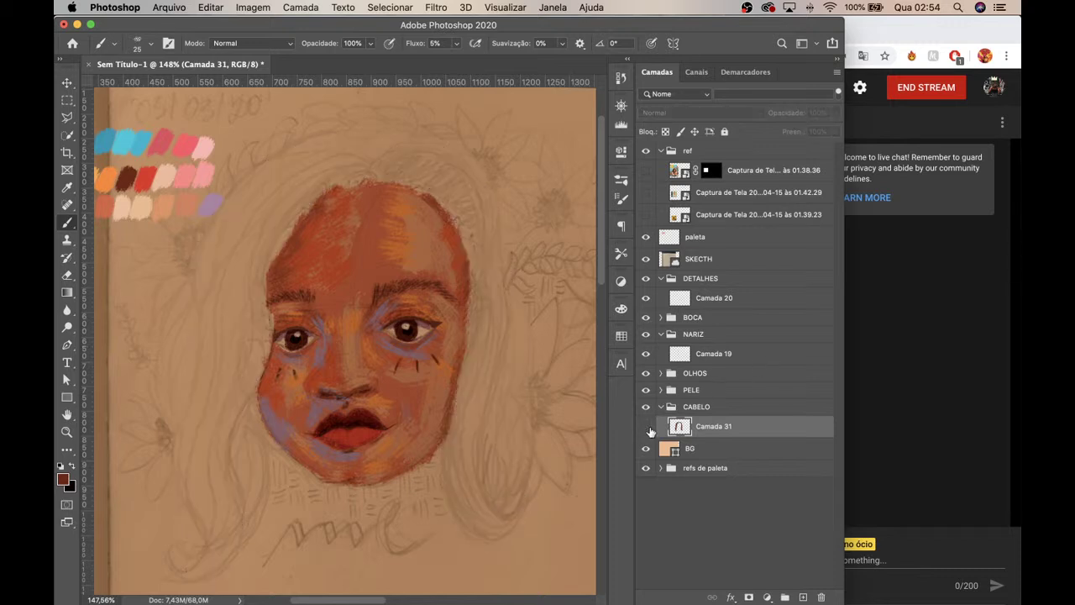
click(647, 427)
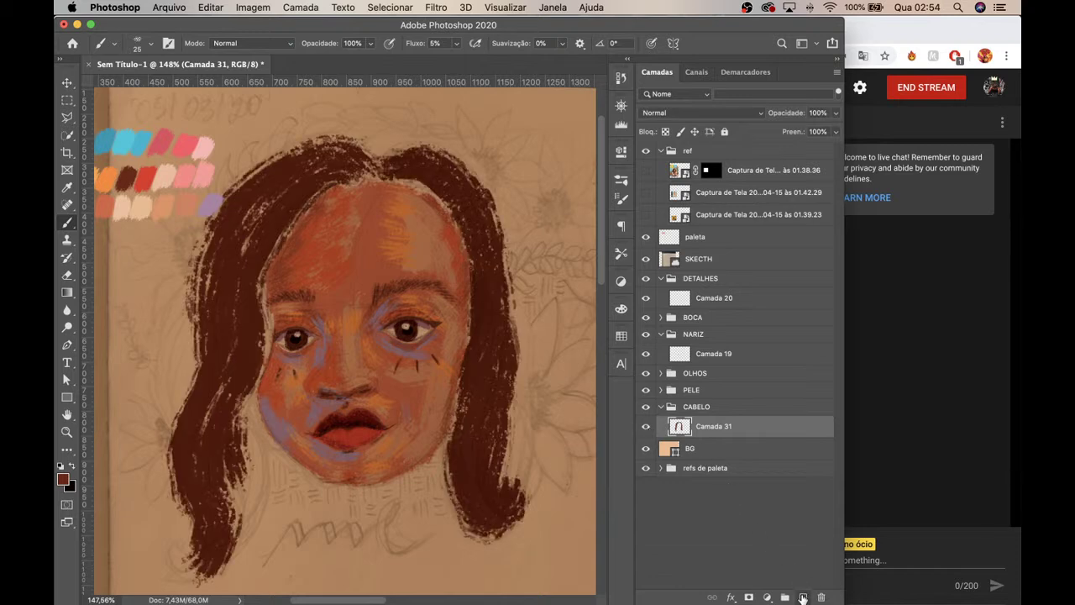
Step: Add a new layer above Camada 31 in Multiplicação blending mode and enlarge the brush to 45 px
click(803, 597)
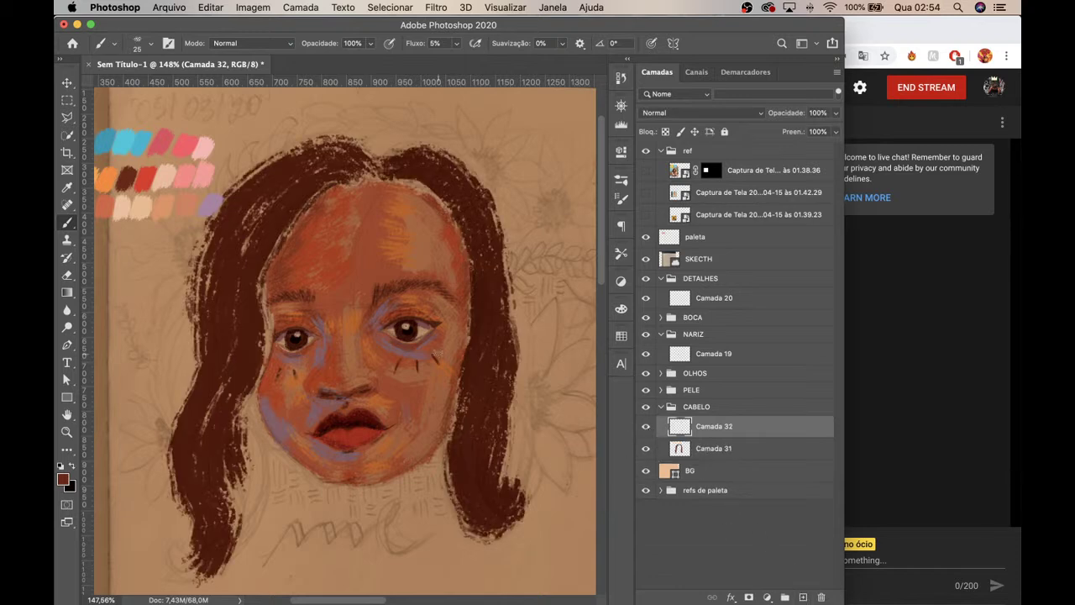
click(701, 112)
click(685, 152)
key(bracketright)
key(bracketright)
key(bracketright)
Step: Paint dark shadows in the hair along both sides of the hairline and lower the shadow layer's opacity to about 64%
mouse_move(396, 179)
mouse_down()
mouse_move(423, 174)
mouse_move(398, 174)
mouse_move(417, 173)
mouse_move(462, 215)
mouse_move(460, 250)
mouse_move(450, 202)
mouse_move(469, 243)
mouse_move(434, 189)
mouse_move(389, 173)
mouse_move(420, 170)
mouse_move(409, 171)
mouse_move(457, 192)
mouse_move(458, 213)
mouse_move(465, 202)
mouse_move(474, 281)
mouse_move(472, 241)
mouse_move(406, 176)
mouse_move(448, 197)
mouse_move(473, 229)
mouse_move(464, 204)
mouse_move(462, 275)
mouse_move(477, 249)
mouse_move(471, 306)
mouse_up()
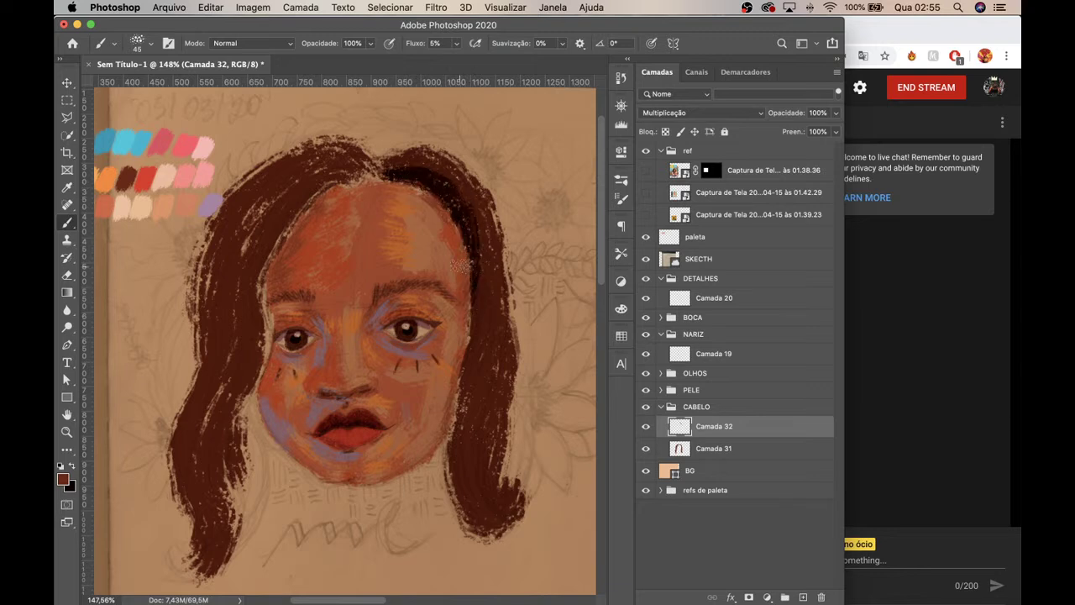
mouse_move(272, 198)
mouse_down()
mouse_move(250, 308)
mouse_move(252, 269)
mouse_move(260, 332)
mouse_up()
click(834, 114)
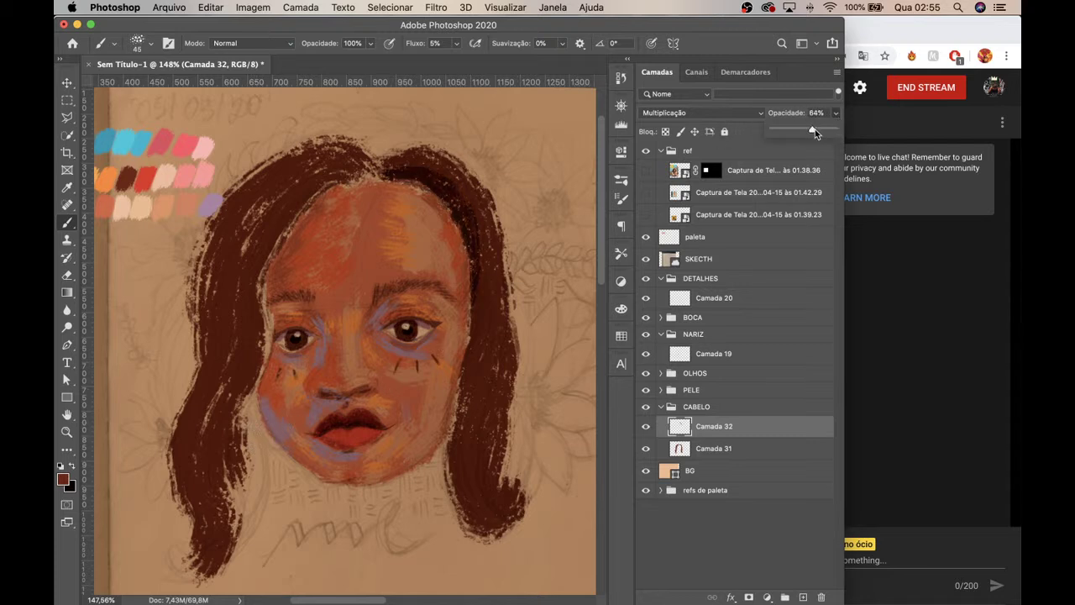
click(397, 180)
Step: Enlarge the brush to 80 px and move Camada 31 above Camada 32 in the CABELO group, checking its visibility
click(696, 451)
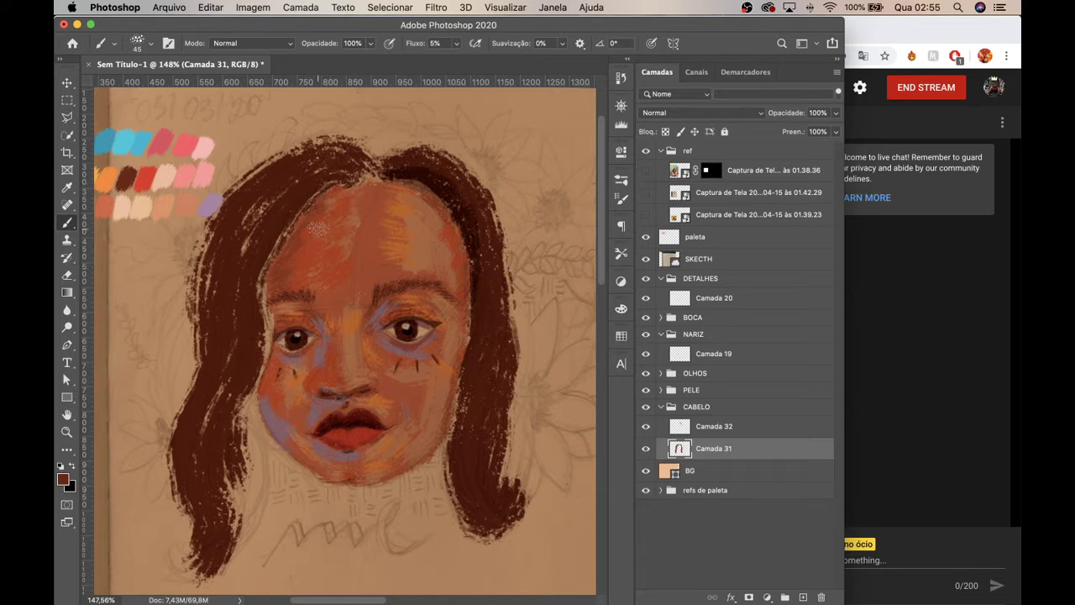
key(bracketright)
key(bracketright)
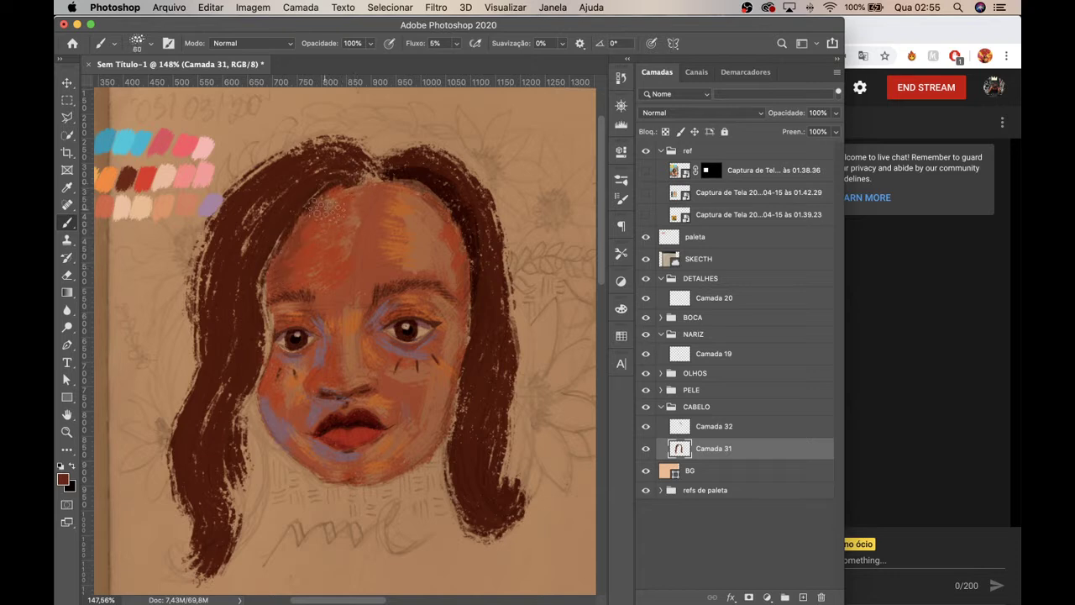
drag(690, 451, 701, 426)
click(646, 426)
click(646, 426)
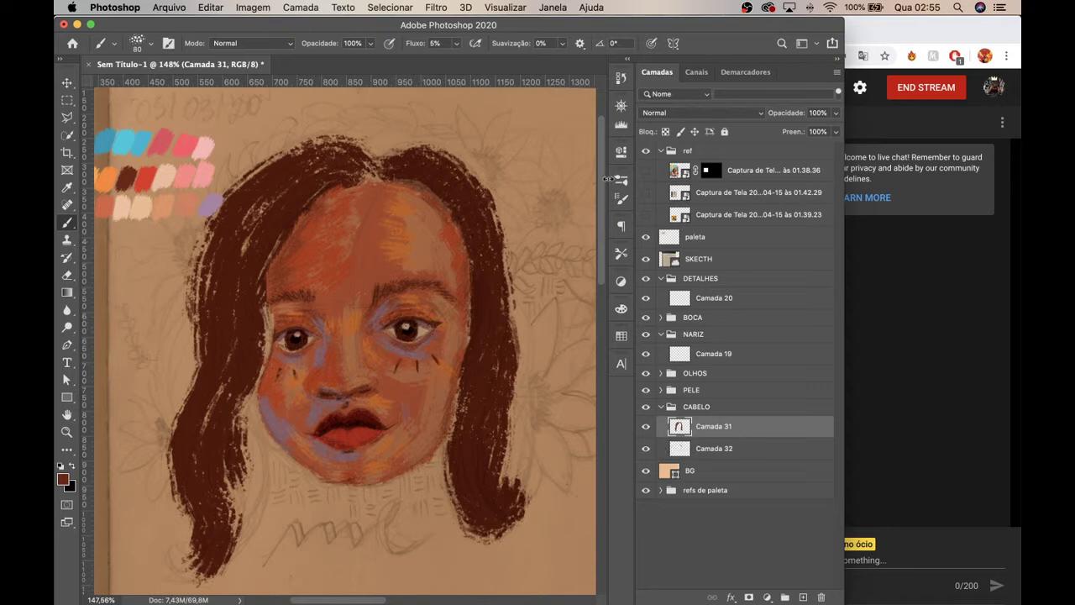
Step: Add a new layer above Camada 19 in the NARIZ group and show the portrait reference photo
drag(321, 324, 396, 285)
scroll(370, 341, down, 5)
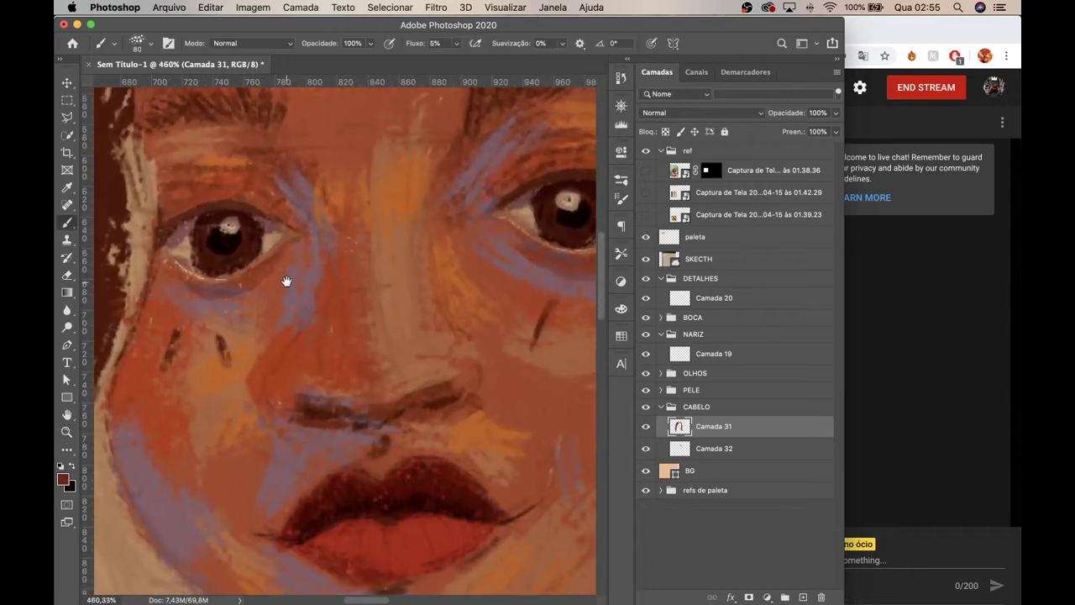
click(661, 391)
click(661, 392)
click(695, 354)
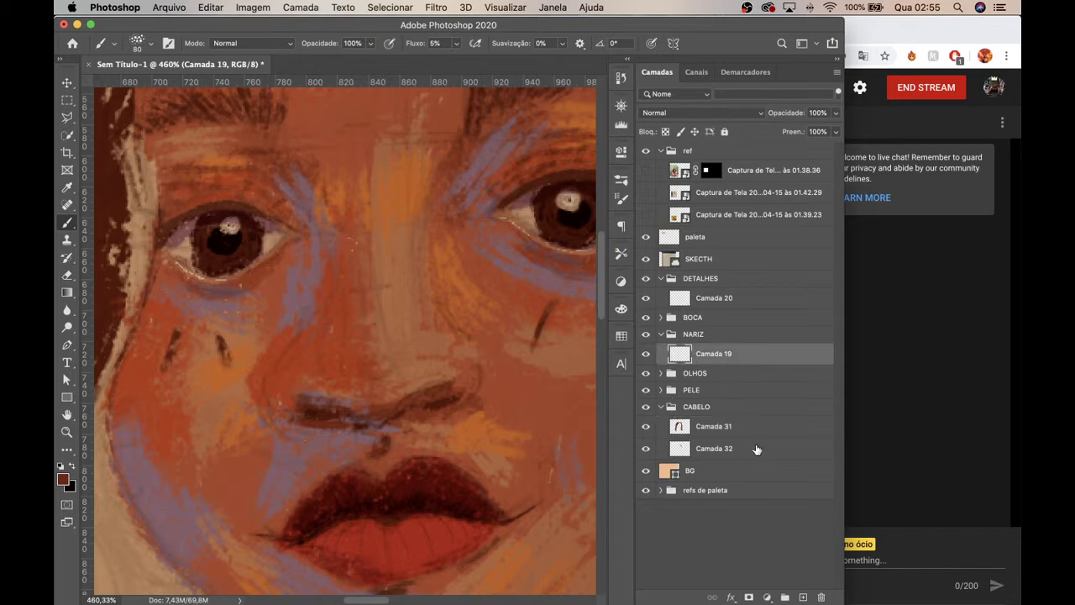
click(803, 597)
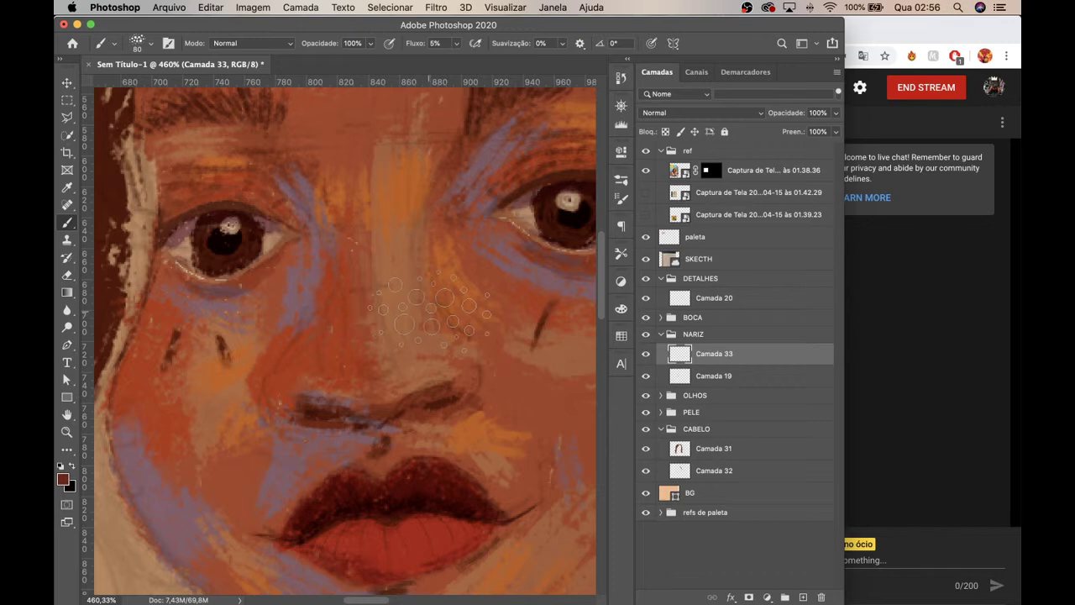
key(z)
mouse_move(412, 288)
mouse_down()
mouse_move(373, 331)
mouse_move(451, 319)
mouse_up()
key(b)
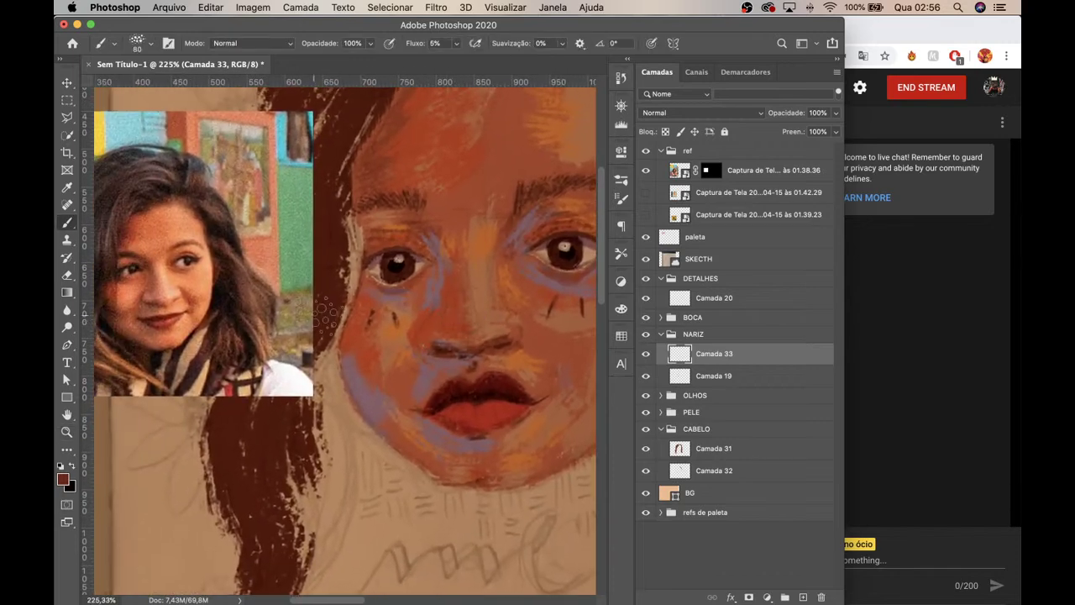
Step: Reduce the brush to 25 px and try a stroke along the base of the nose
key(bracketleft)
key(bracketleft)
key(bracketleft)
key(bracketleft)
key(bracketleft)
key(bracketleft)
drag(474, 346, 497, 342)
key(super+z)
click(398, 266)
drag(412, 222, 505, 389)
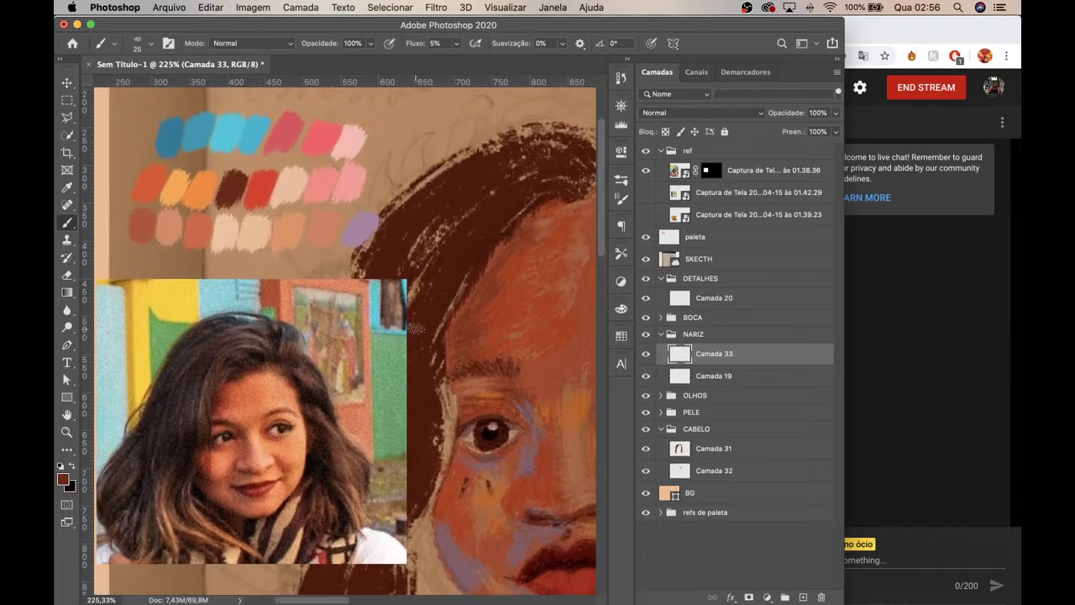
Step: Sample the reddish-orange skin swatch from the palette, touch up the nose with it, and hide the SKECTH layer
key(i)
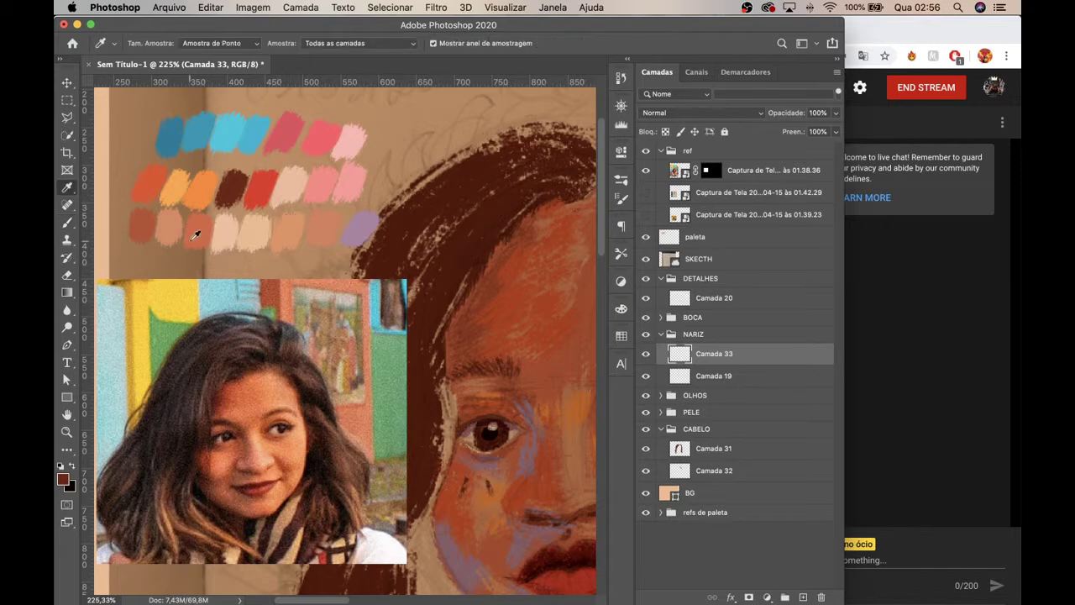
click(206, 229)
key(b)
drag(484, 429, 396, 283)
drag(469, 404, 467, 401)
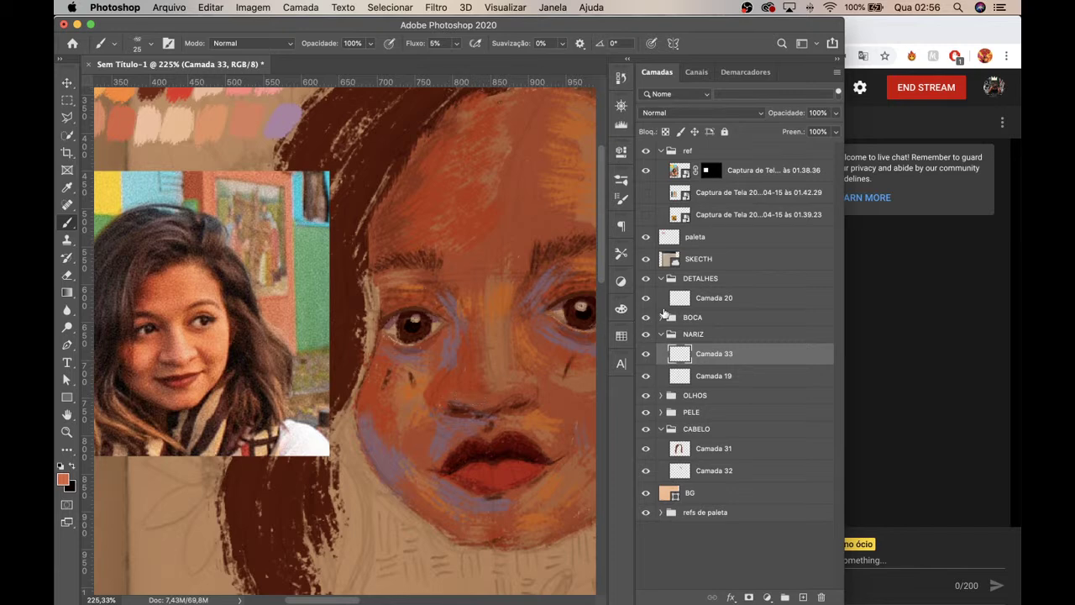
click(646, 259)
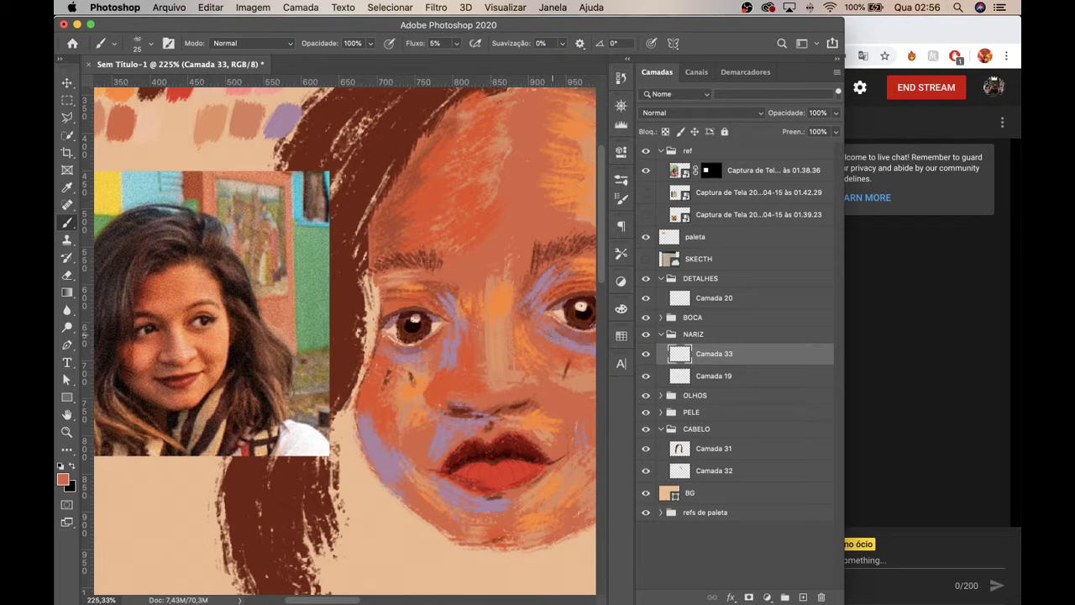
scroll(493, 445, down, 3)
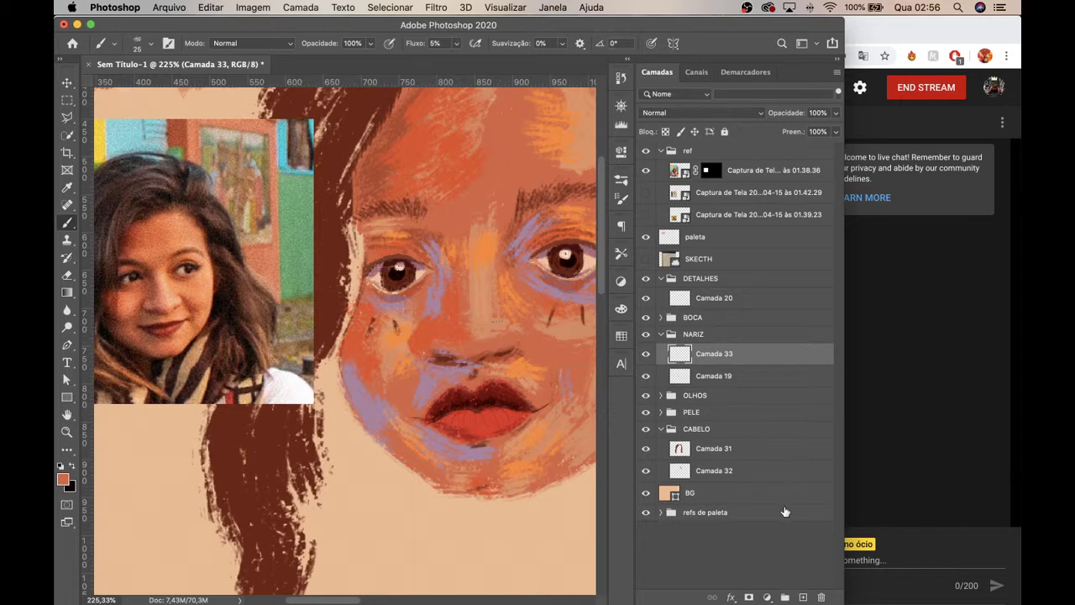
Step: Add a layer above Camada 33 in Multiplicação mode at 39% opacity and enlarge the brush to 45 px
click(803, 595)
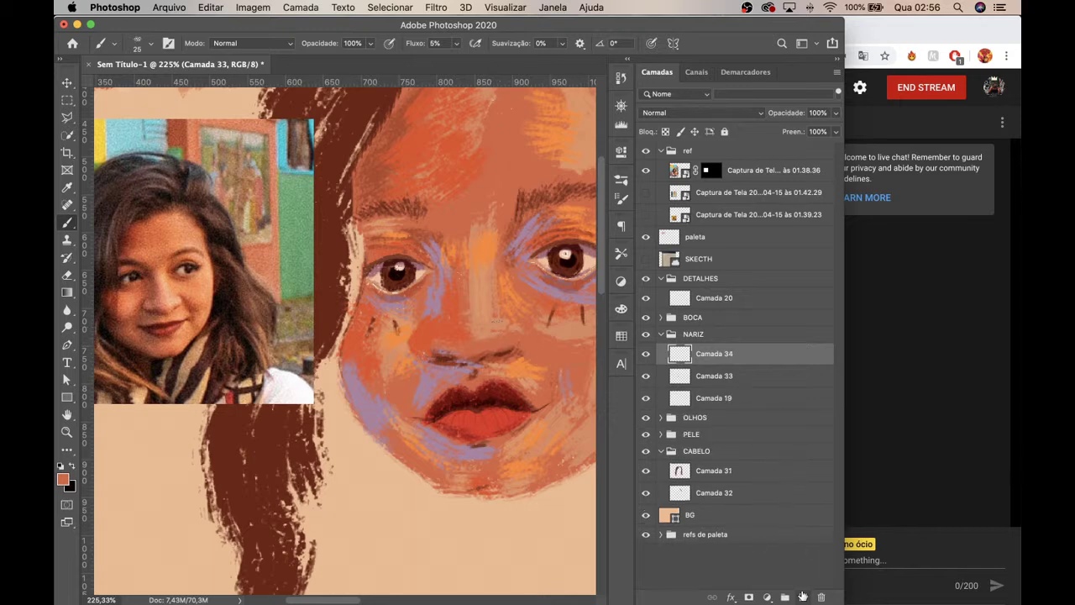
click(698, 116)
click(677, 154)
key(bracketright)
drag(467, 314, 443, 256)
key(super+z)
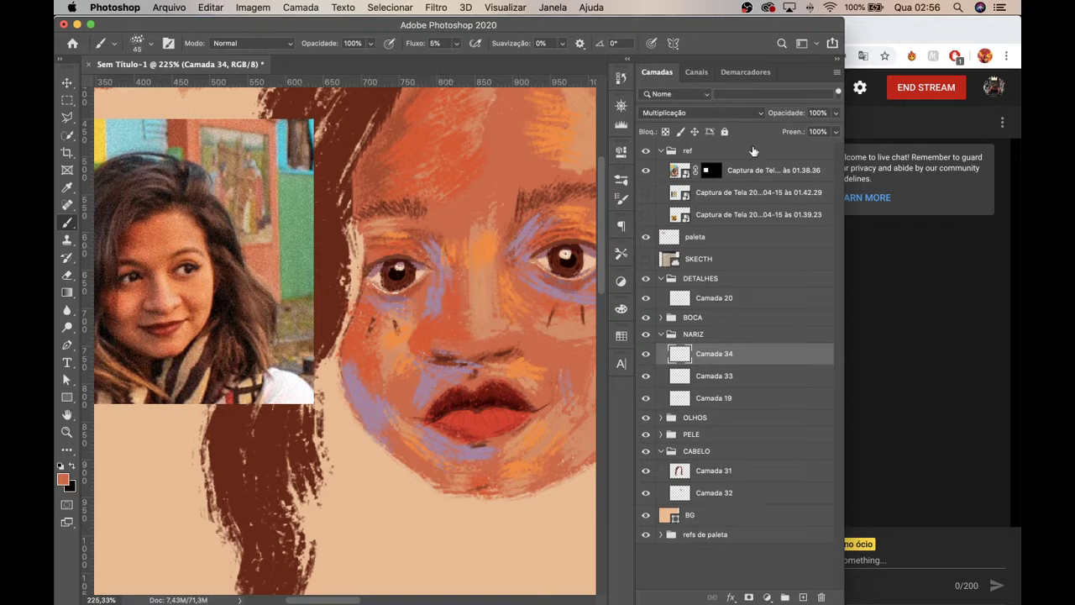
mouse_move(836, 112)
mouse_down()
mouse_move(824, 134)
mouse_move(804, 132)
mouse_up()
Step: Paint soft shadows along the side of the nose and around the nostrils on the Multiplicação layer
click(447, 265)
drag(439, 274, 420, 275)
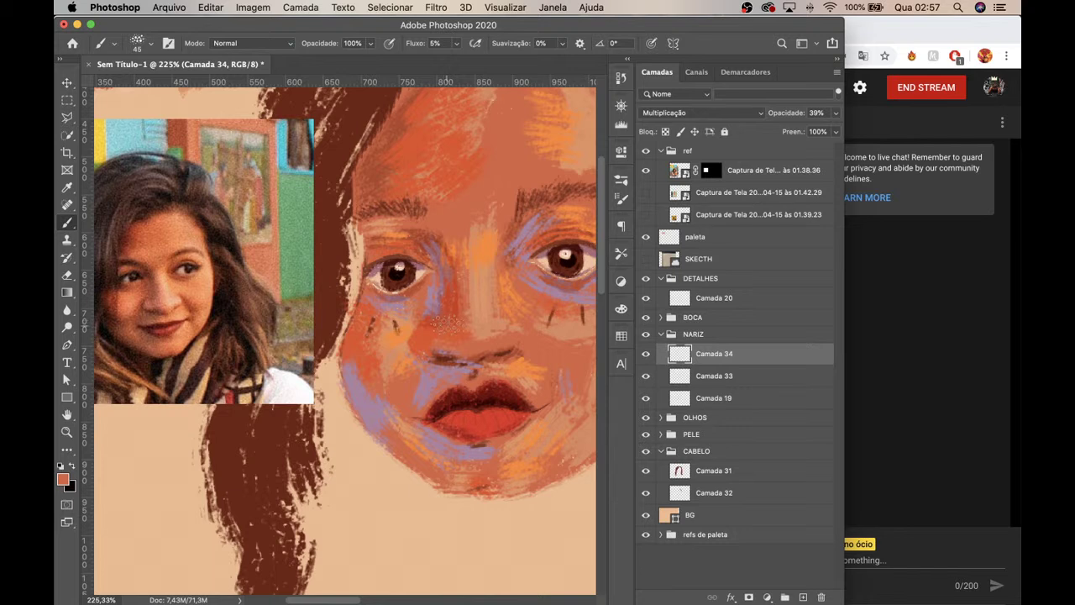
mouse_move(449, 358)
mouse_down()
mouse_move(504, 355)
mouse_move(515, 339)
mouse_up()
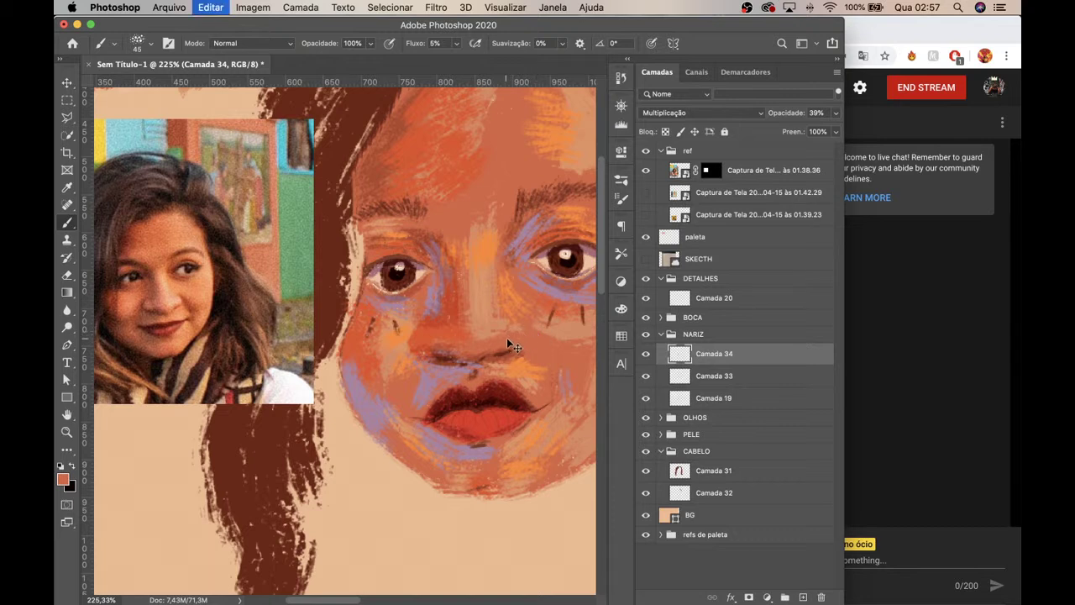
key(super+z)
mouse_move(467, 367)
mouse_down()
mouse_move(438, 368)
mouse_move(411, 361)
mouse_up()
mouse_move(496, 353)
mouse_down()
mouse_move(515, 348)
mouse_move(533, 364)
mouse_move(513, 350)
mouse_move(521, 362)
mouse_up()
key(super+z)
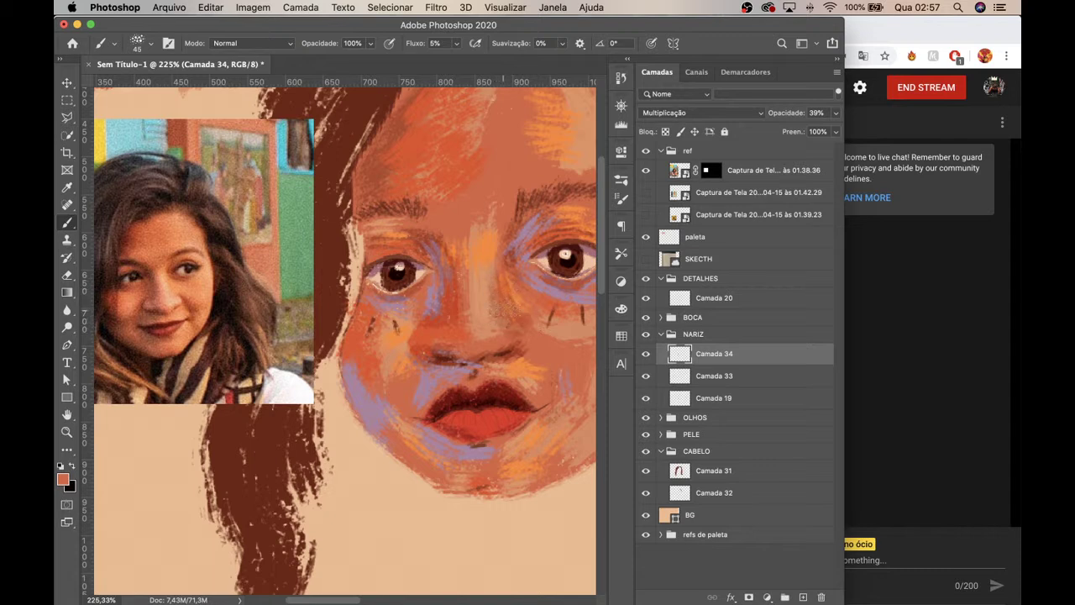
Step: Reduce the brush size and paint skin tone over the base of the nose on Camada 33
click(510, 276)
click(708, 381)
key(bracketleft)
key(bracketleft)
key(bracketleft)
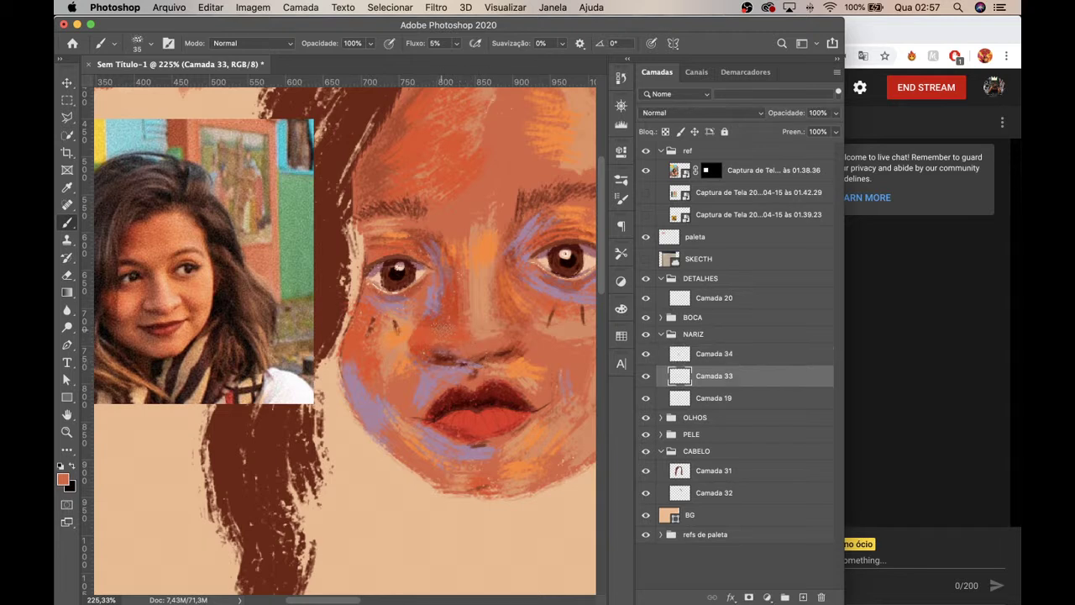
mouse_move(471, 359)
mouse_down()
mouse_move(486, 359)
mouse_move(458, 354)
mouse_up()
Step: Deepen the shadows around both nostrils on Camada 34 and set the brush to 40 px
click(706, 354)
mouse_move(451, 364)
mouse_down()
mouse_move(539, 357)
mouse_move(496, 357)
mouse_move(535, 348)
mouse_up()
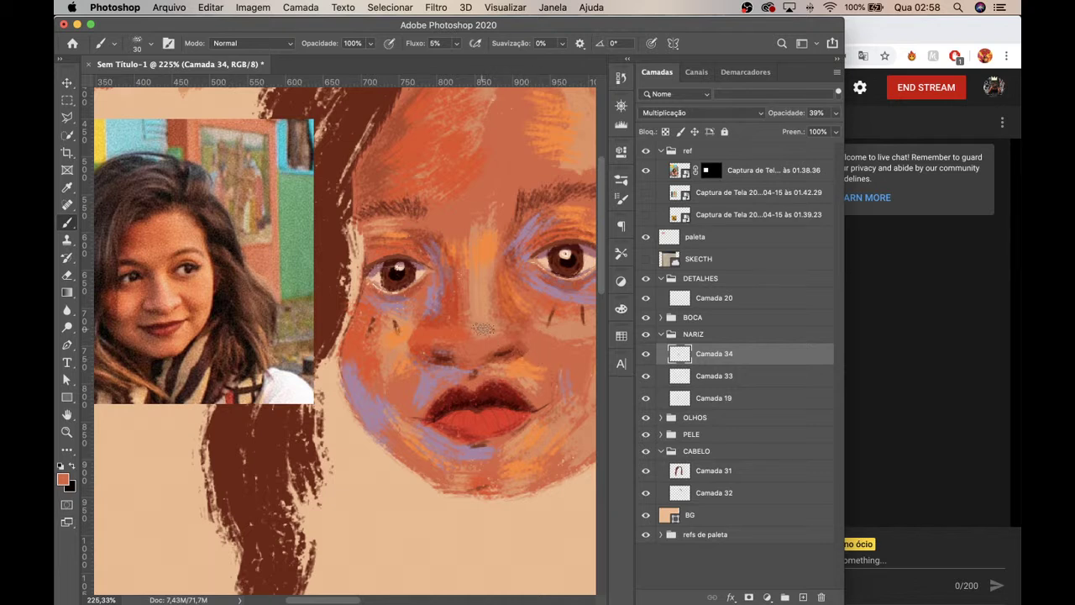
drag(458, 360, 449, 356)
key(bracketleft)
key(bracketleft)
key(bracketleft)
key(bracketright)
key(bracketright)
key(bracketright)
key(bracketright)
key(bracketright)
key(bracketright)
key(bracketright)
Step: Toggle the visibility of Camada 19, Camada 33 and Camada 34 to compare their effect on the nose
click(646, 399)
click(646, 399)
click(646, 399)
click(646, 399)
click(647, 378)
click(647, 379)
click(647, 378)
click(647, 378)
click(647, 354)
click(647, 355)
Step: Add a new layer above Camada 19 and sample the dark brown of the painted hair
click(711, 398)
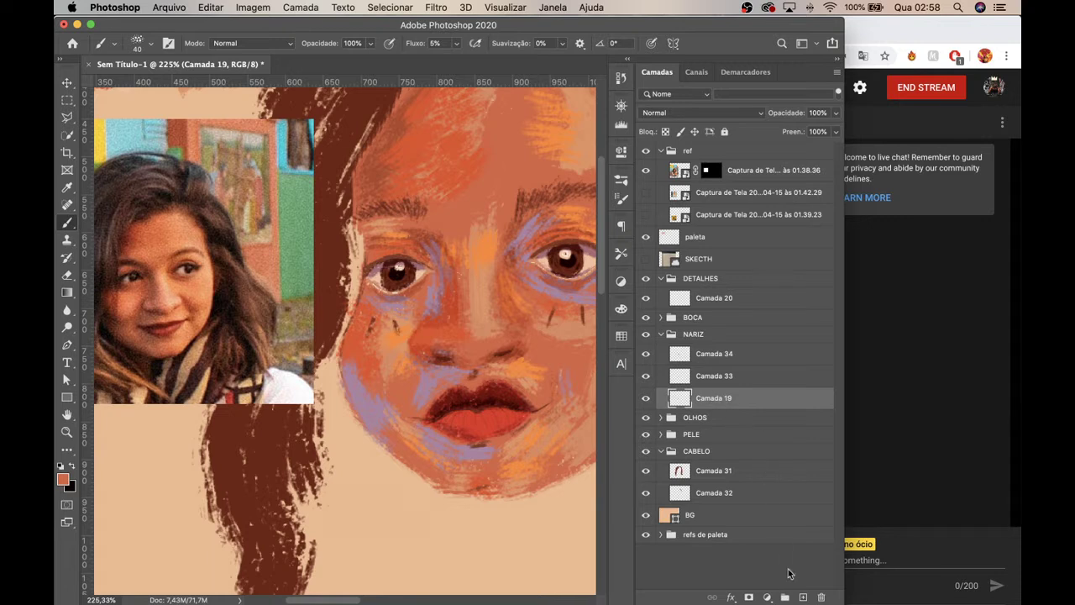
click(803, 597)
click(67, 187)
click(336, 252)
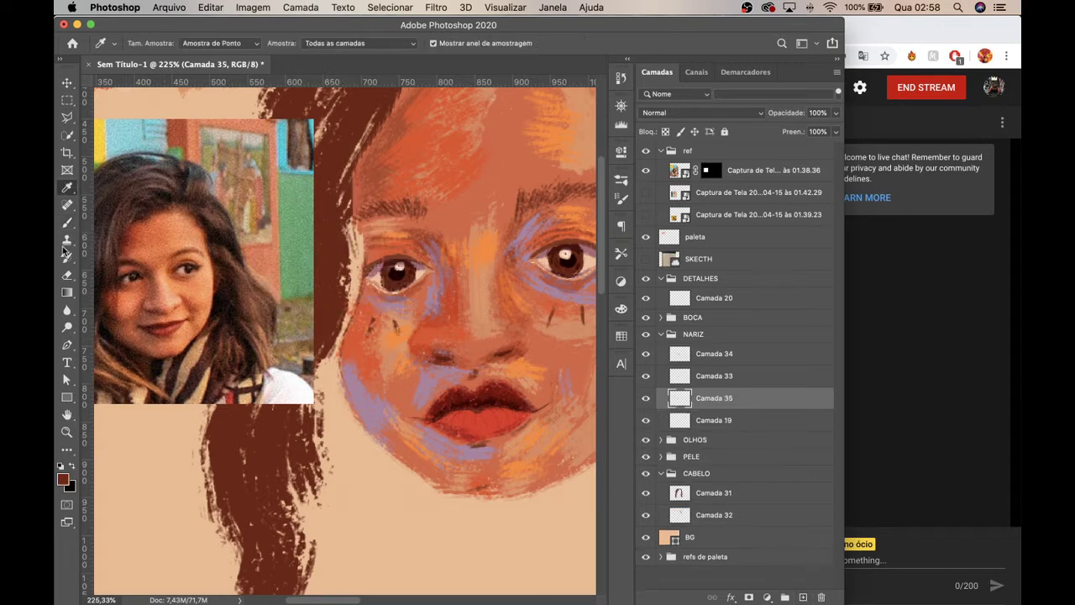
Step: Reduce the brush to 9 px and paint dark brown definition into the nostrils and just below the nose
click(68, 223)
key(bracketleft)
key(bracketleft)
key(bracketleft)
key(bracketleft)
key(bracketleft)
drag(438, 361, 424, 360)
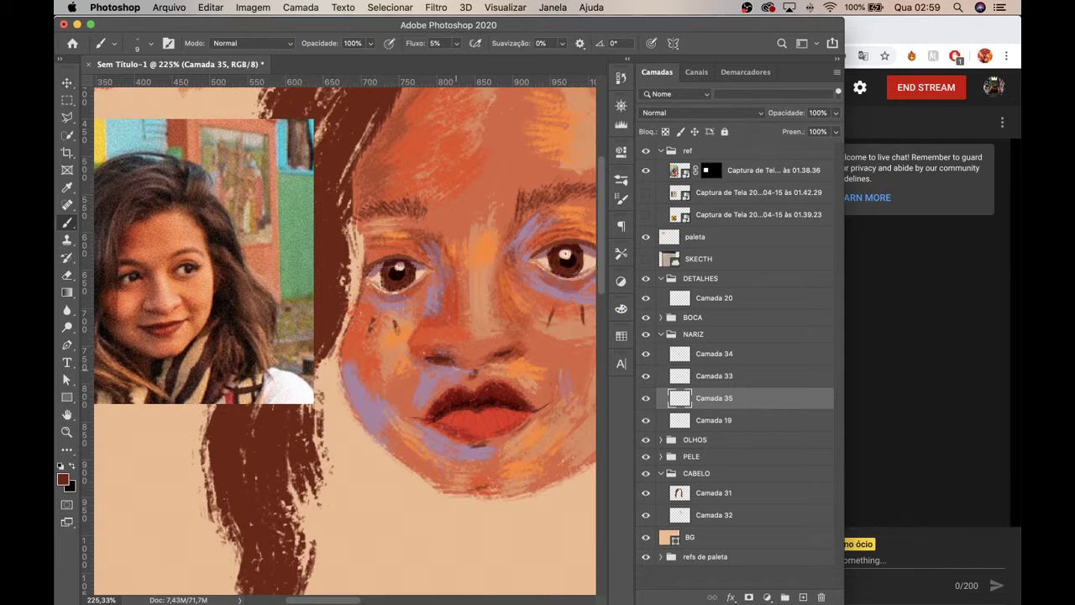
drag(456, 373, 457, 372)
Step: Hide the CABELO group and show the sunflower reference image
key(z)
mouse_move(501, 354)
mouse_down()
mouse_move(432, 429)
mouse_move(461, 411)
mouse_up()
key(b)
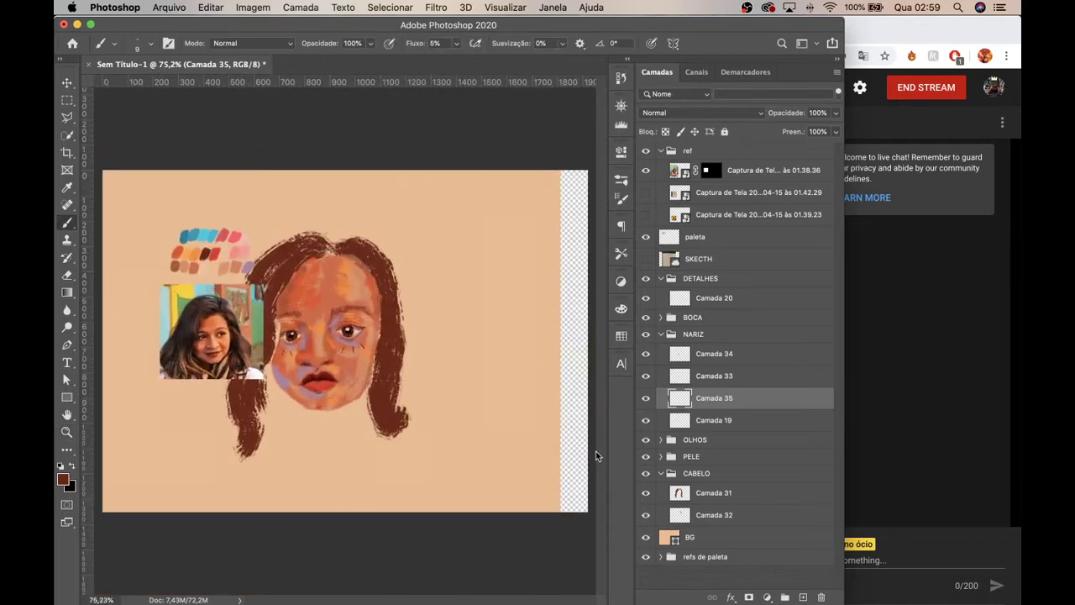
click(645, 475)
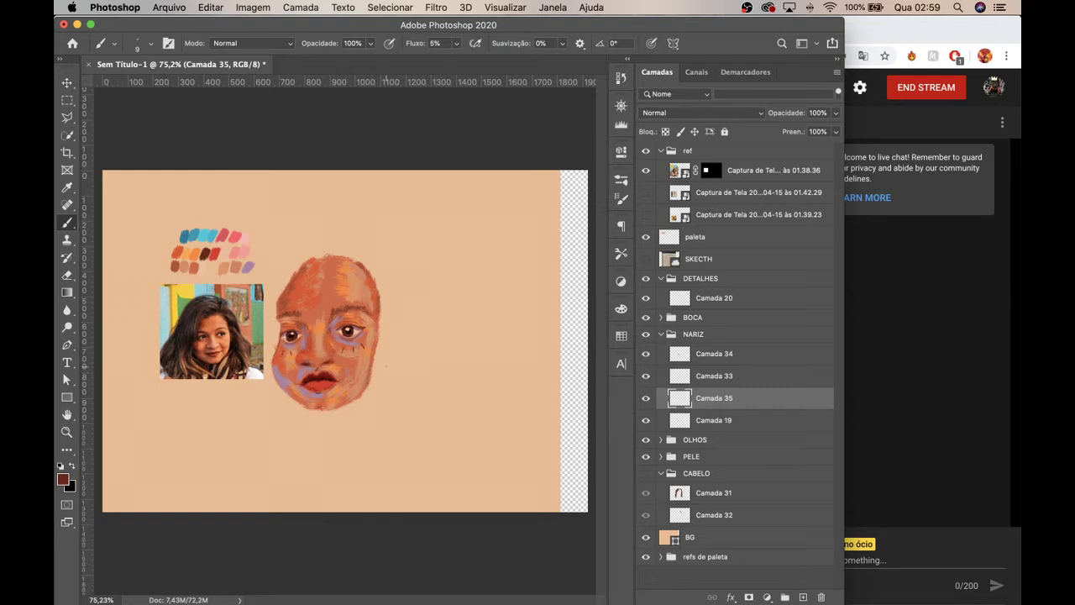
click(645, 214)
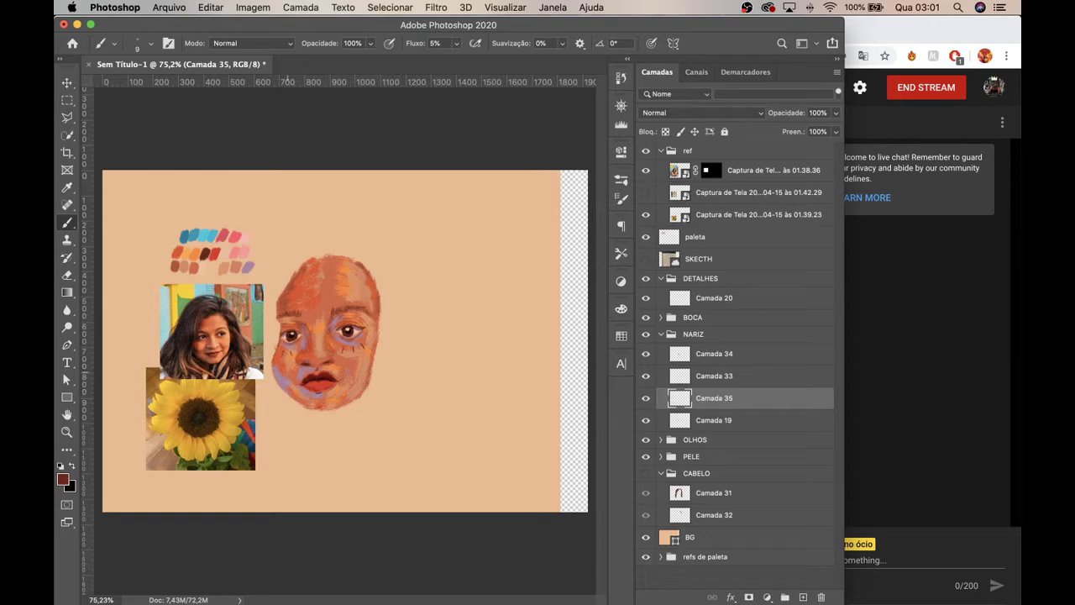
key(z)
mouse_move(286, 383)
mouse_down()
mouse_move(347, 338)
mouse_move(494, 361)
mouse_up()
key(b)
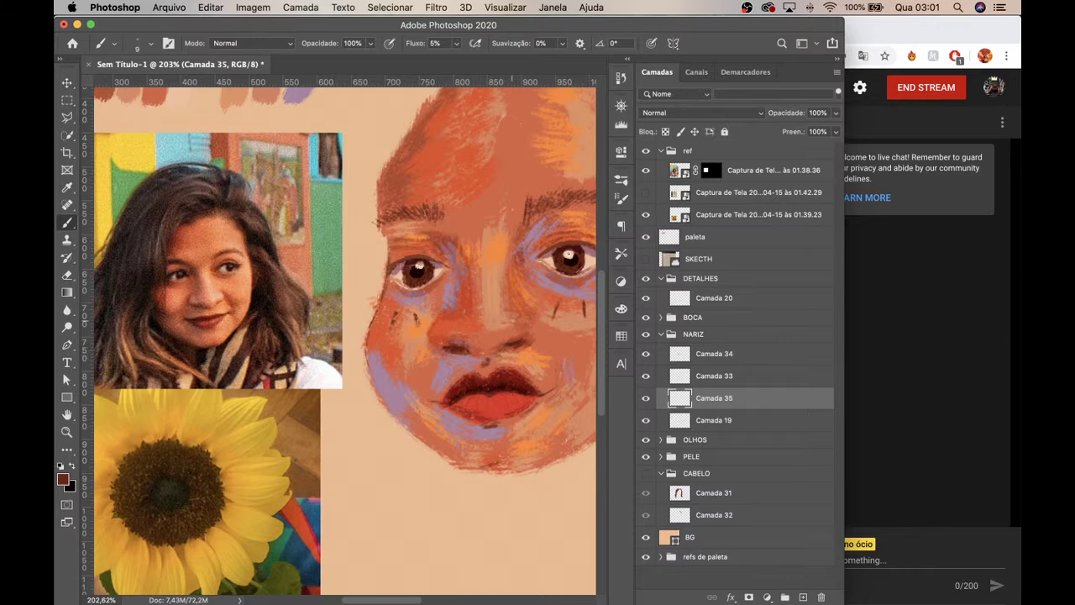
scroll(344, 336, right, 2)
scroll(344, 336, up, 2)
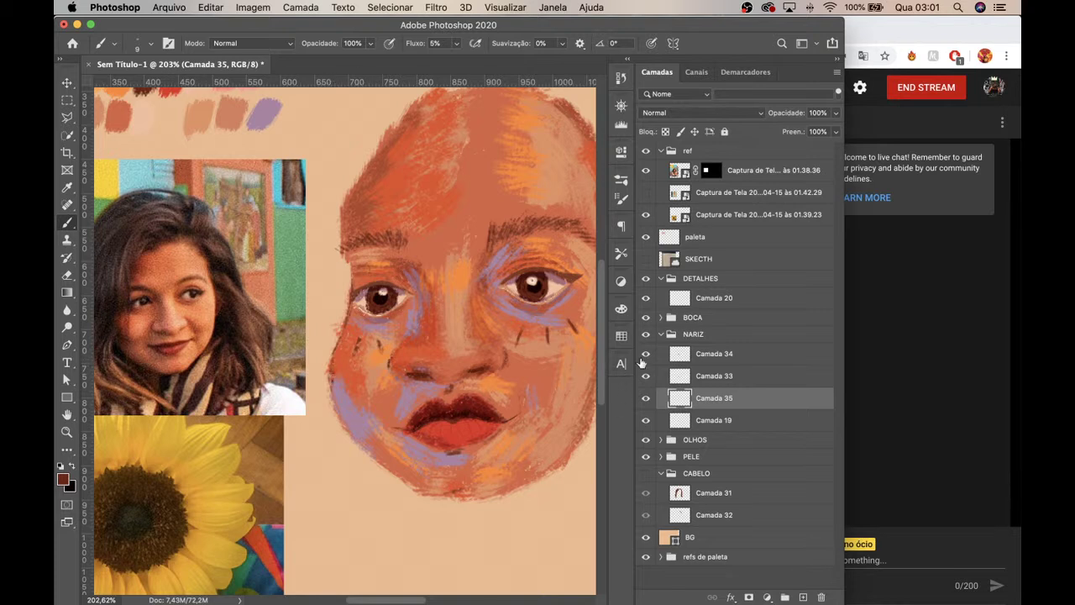
Step: Sample the salmon skin swatch from the palette and enlarge the brush to 30 px
drag(443, 332, 455, 342)
key(i)
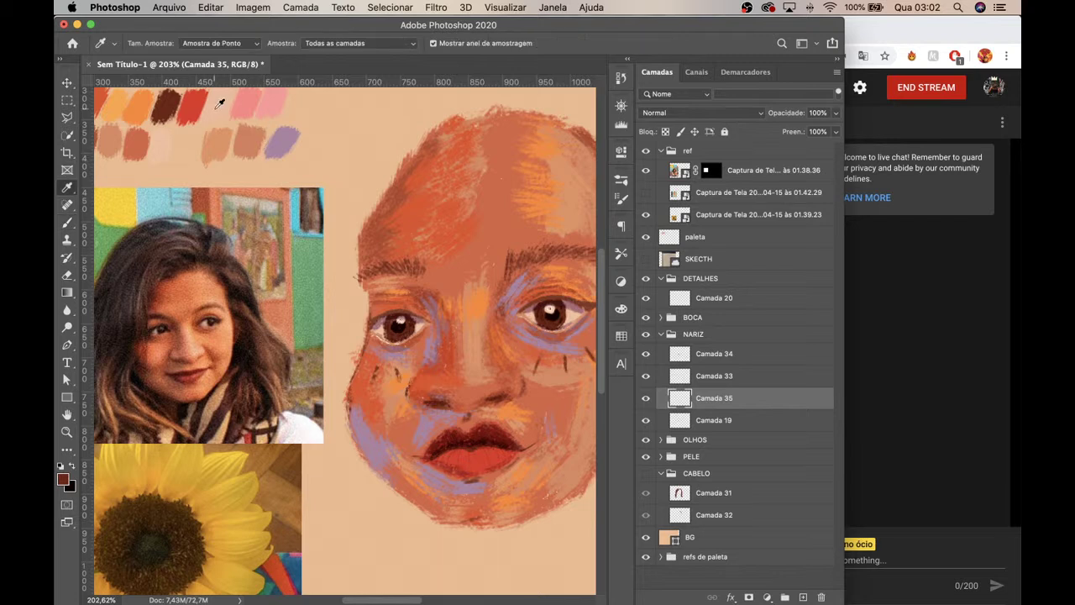
click(249, 148)
key(b)
drag(460, 328, 417, 316)
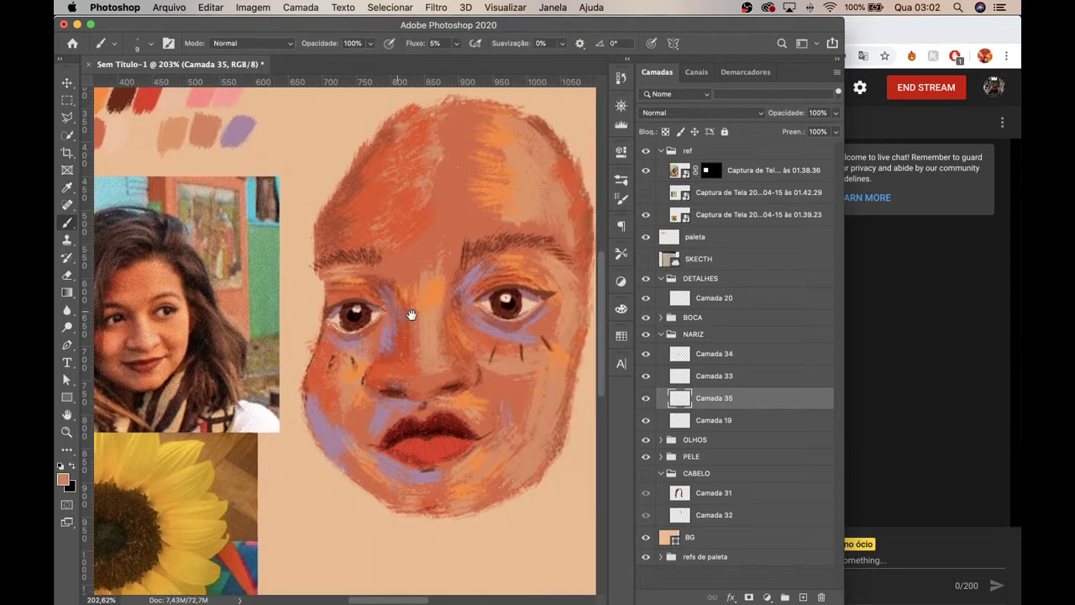
drag(467, 423, 487, 397)
key(bracketright)
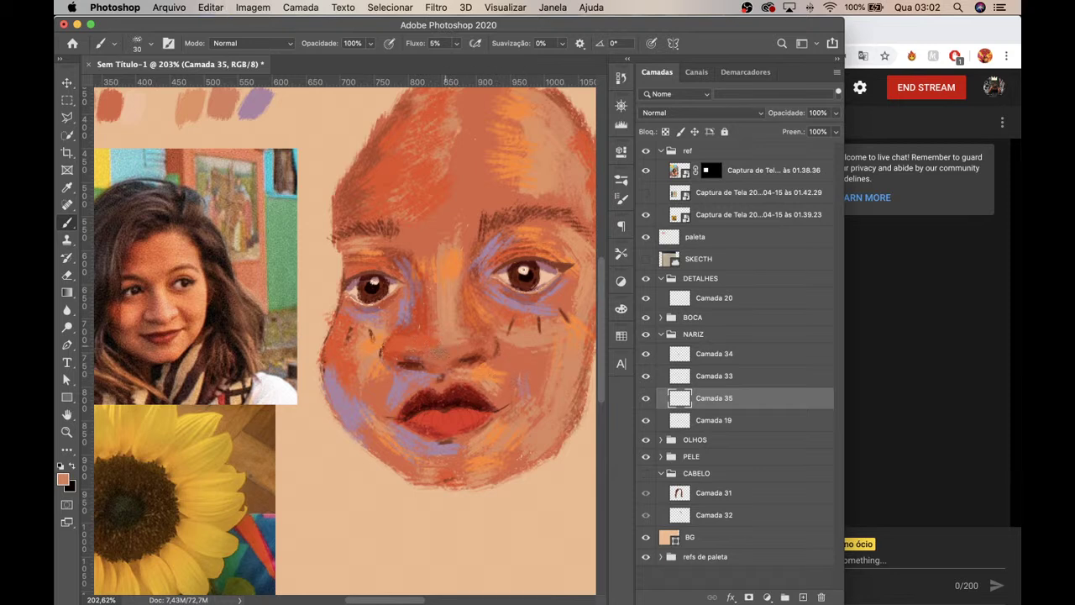
Step: Add a new layer above Camada 34 and set the foreground colour to a lighter peach tone
click(731, 359)
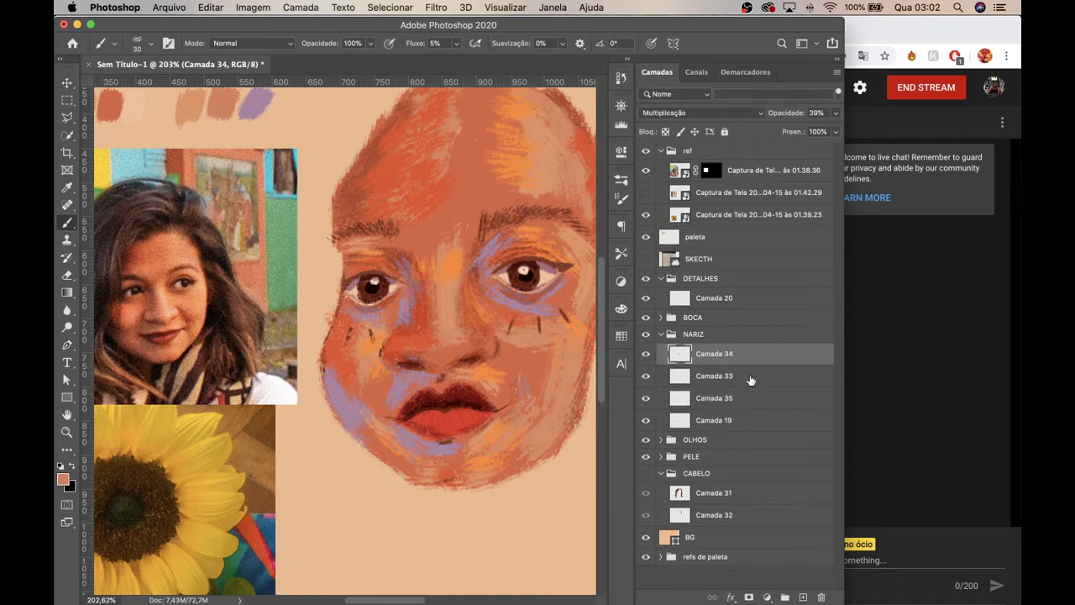
click(803, 596)
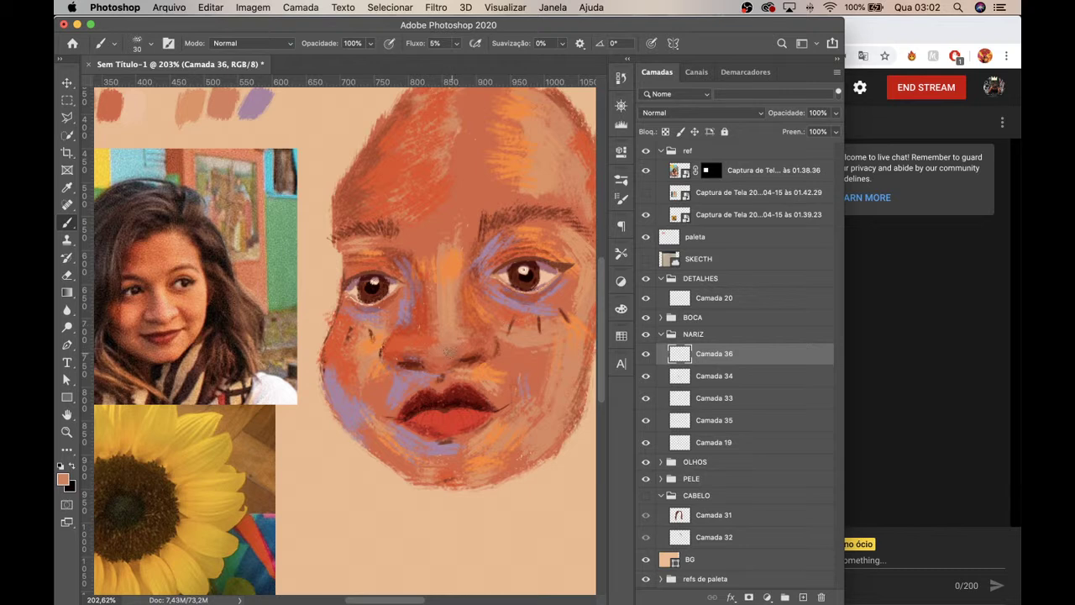
click(62, 478)
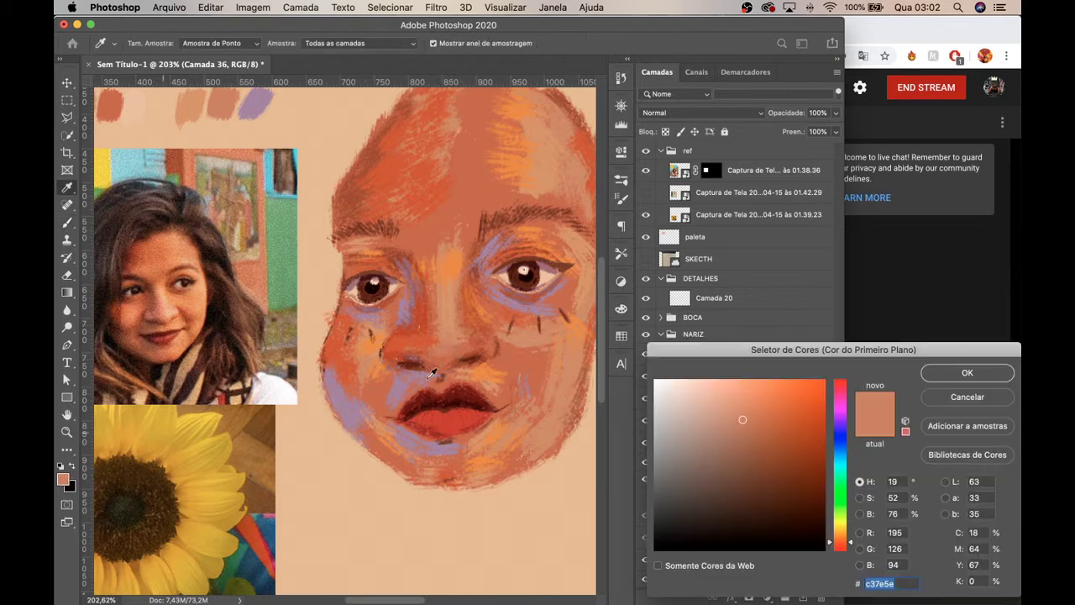
drag(729, 412, 717, 385)
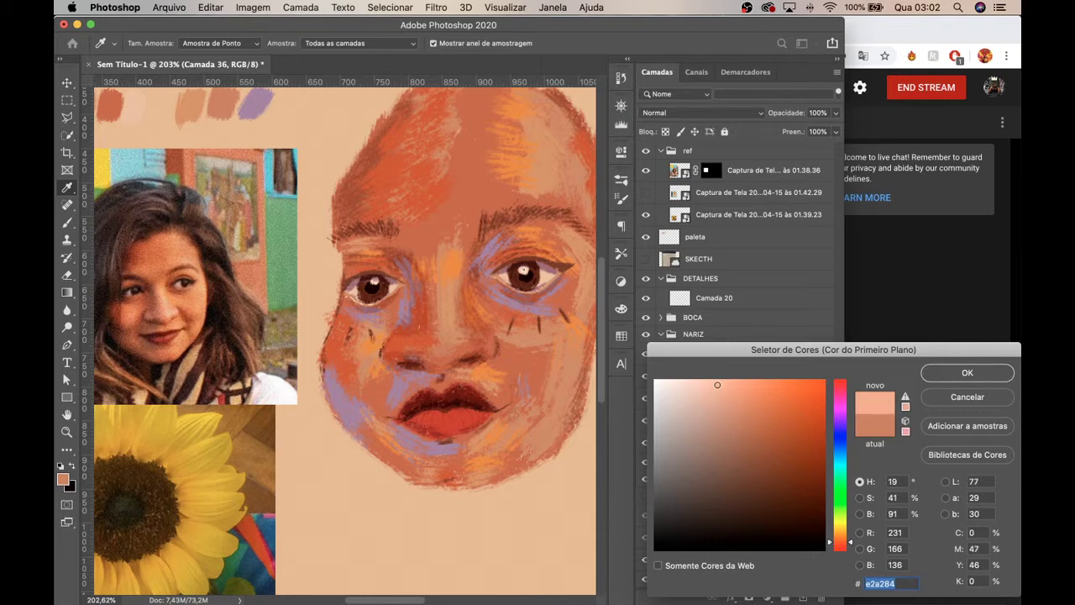
click(936, 378)
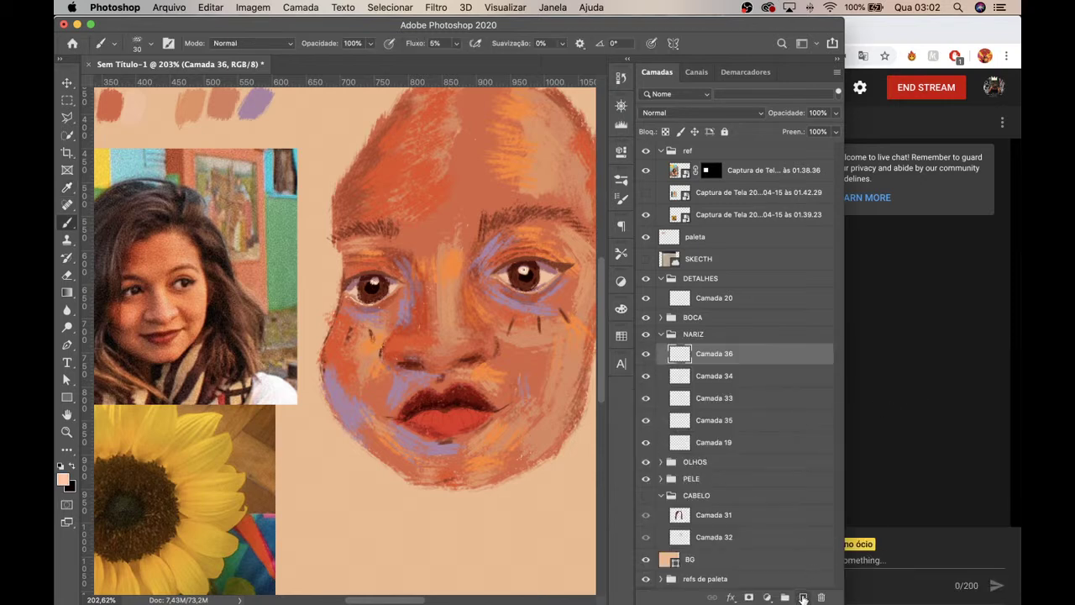
Step: Switch to Spotify and play the song In Your Eyes from the abr playlist
mouse_move(554, 595)
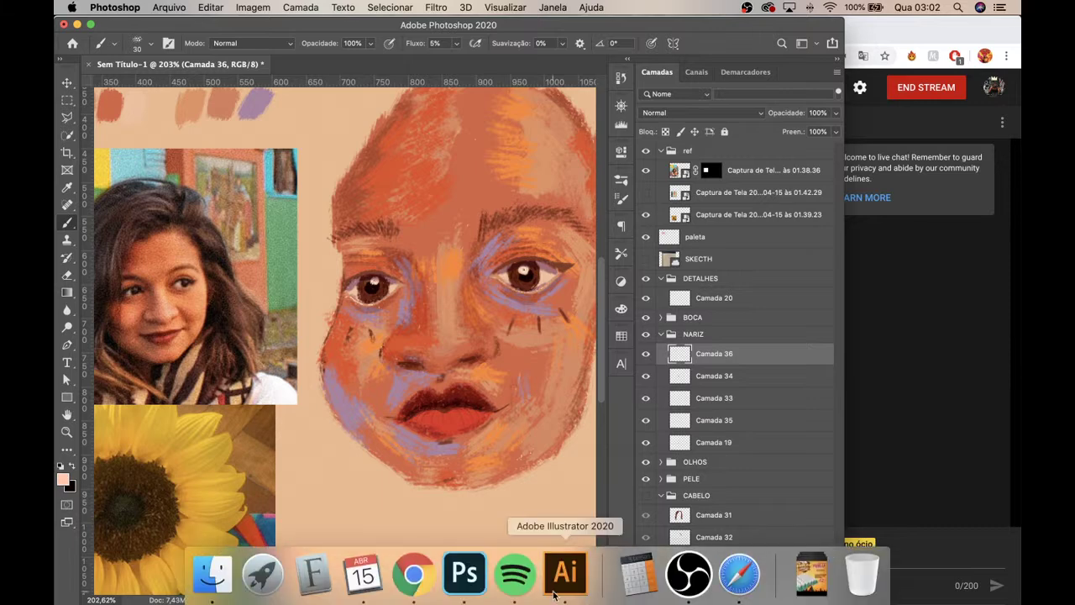
click(515, 578)
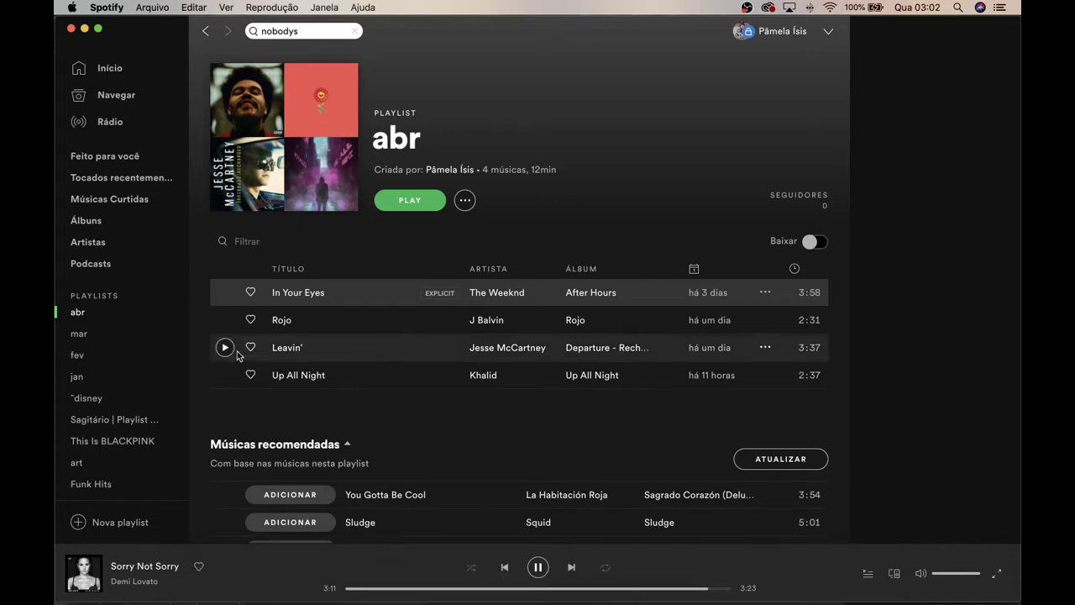
click(224, 292)
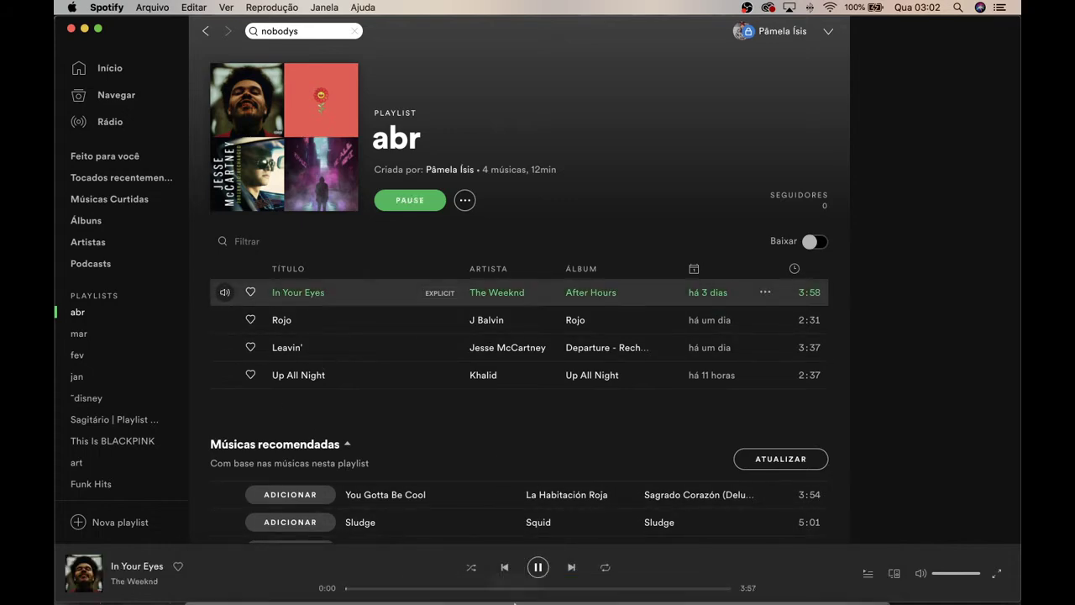
Step: Switch back to Photoshop and paint light peach highlights along the bridge and tip of the nose with the 30 px brush
click(457, 570)
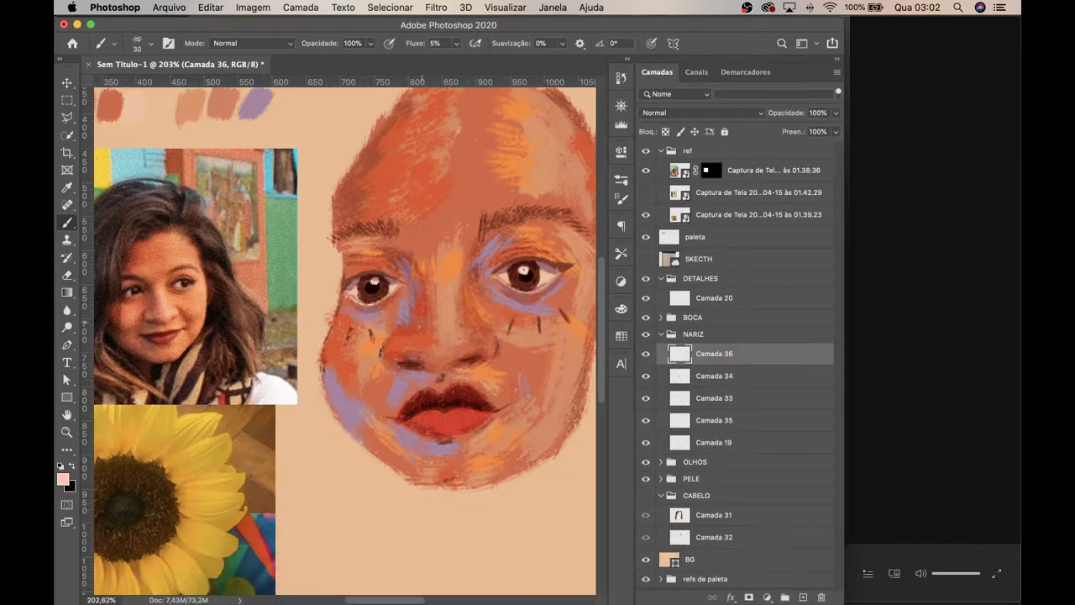
drag(439, 298, 441, 330)
key(super+z)
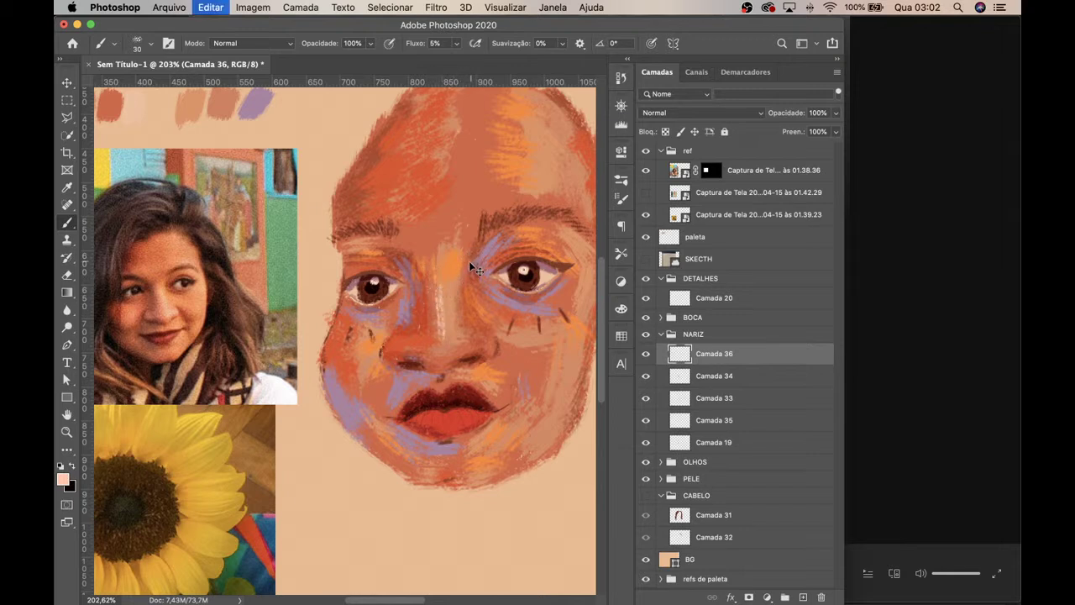
mouse_move(444, 269)
mouse_down()
mouse_move(447, 331)
mouse_move(464, 336)
mouse_move(452, 342)
mouse_move(477, 342)
mouse_up()
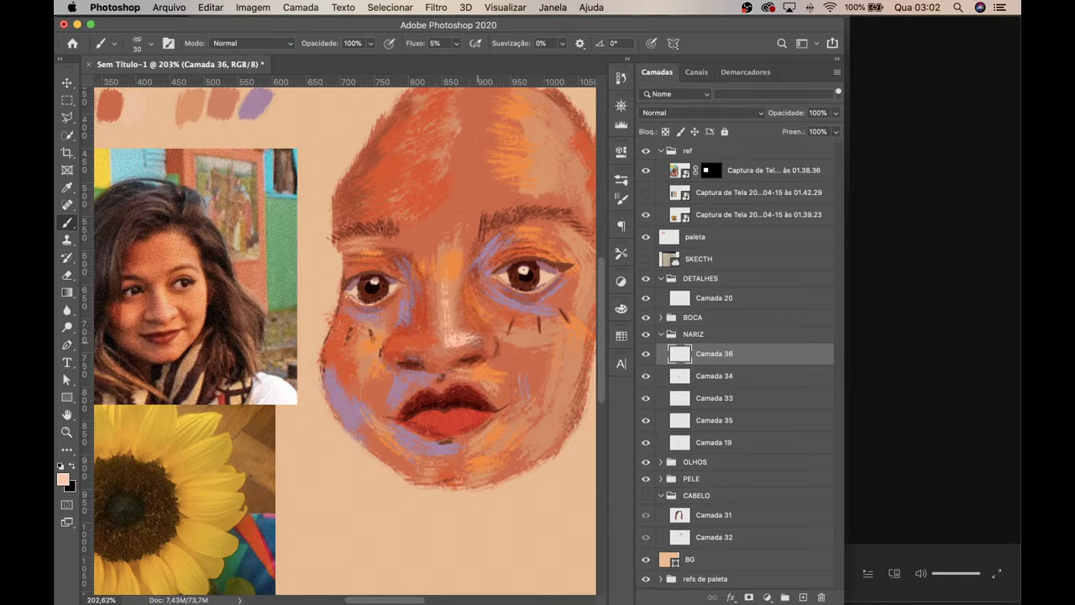
mouse_move(440, 283)
mouse_down()
mouse_move(446, 346)
mouse_move(476, 337)
mouse_move(443, 348)
mouse_move(470, 340)
mouse_up()
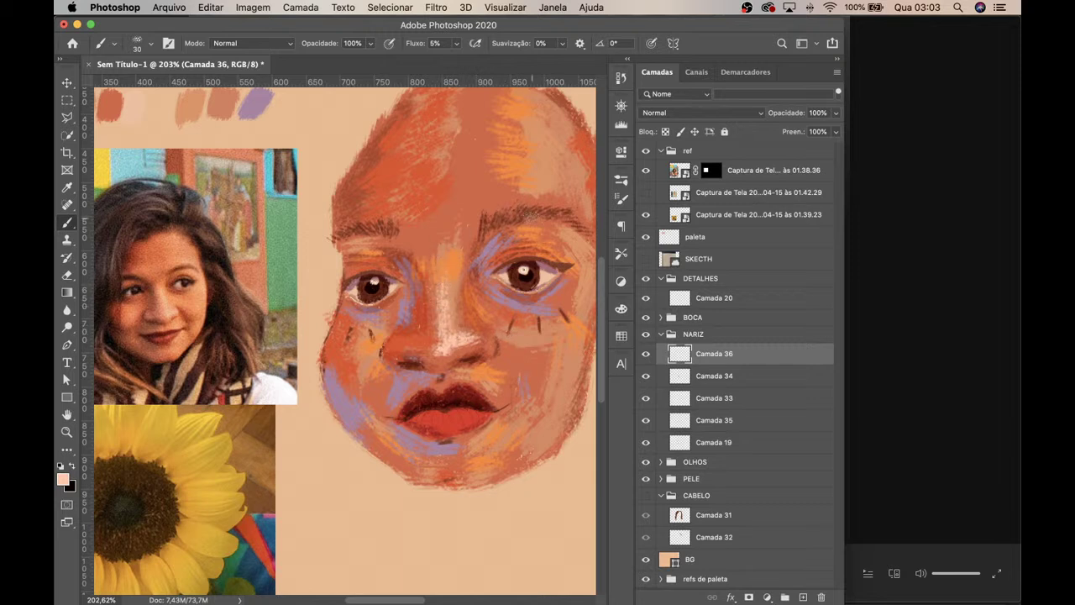
Step: Add a new layer above Camada 27, at the head of the PELE group
scroll(521, 198, right, 2)
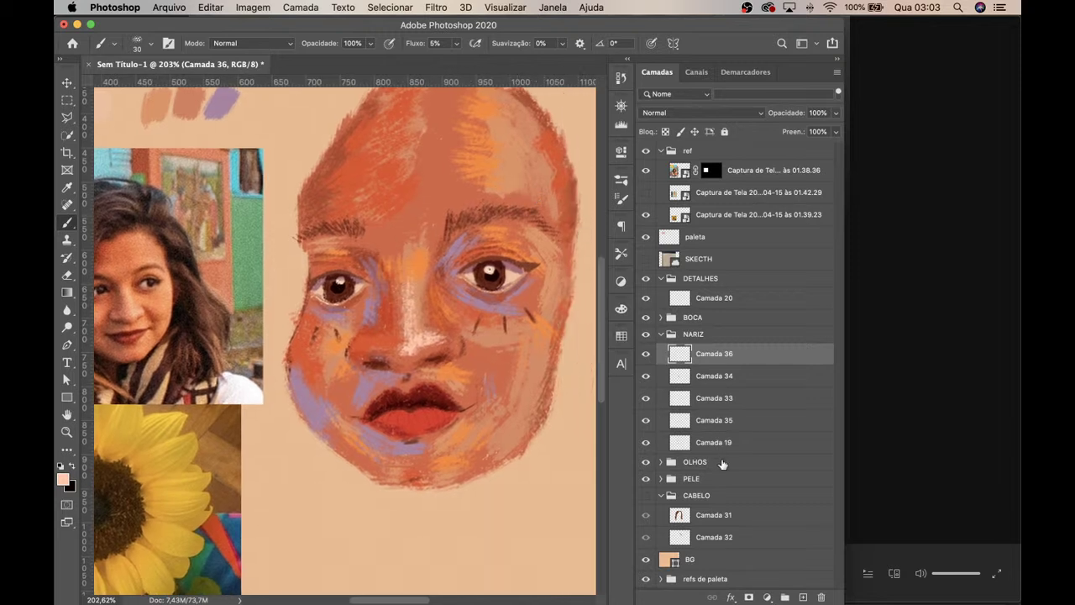
click(710, 478)
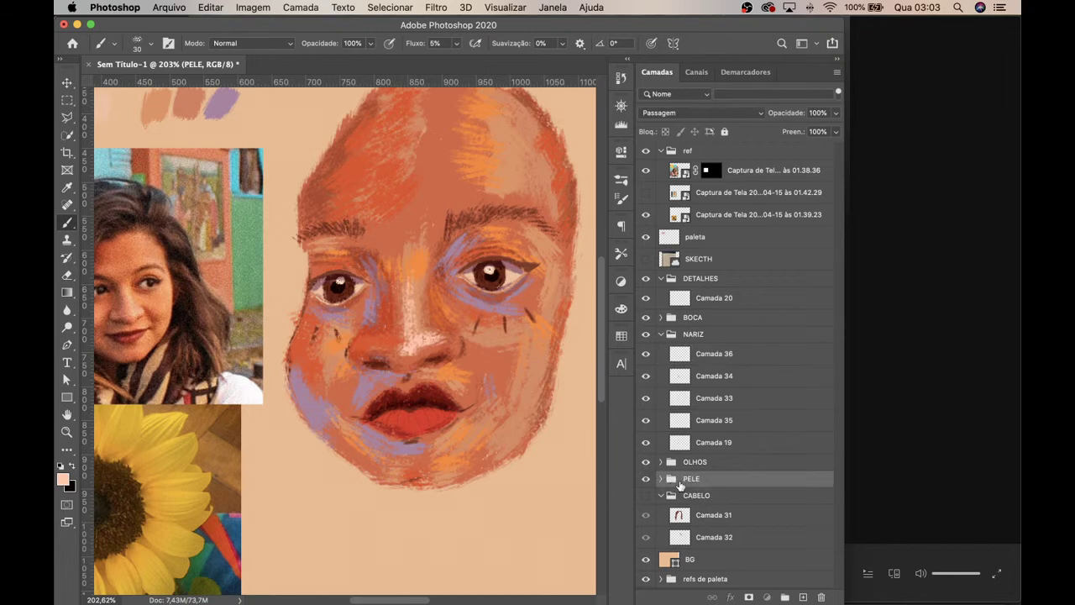
click(662, 479)
click(715, 498)
click(804, 598)
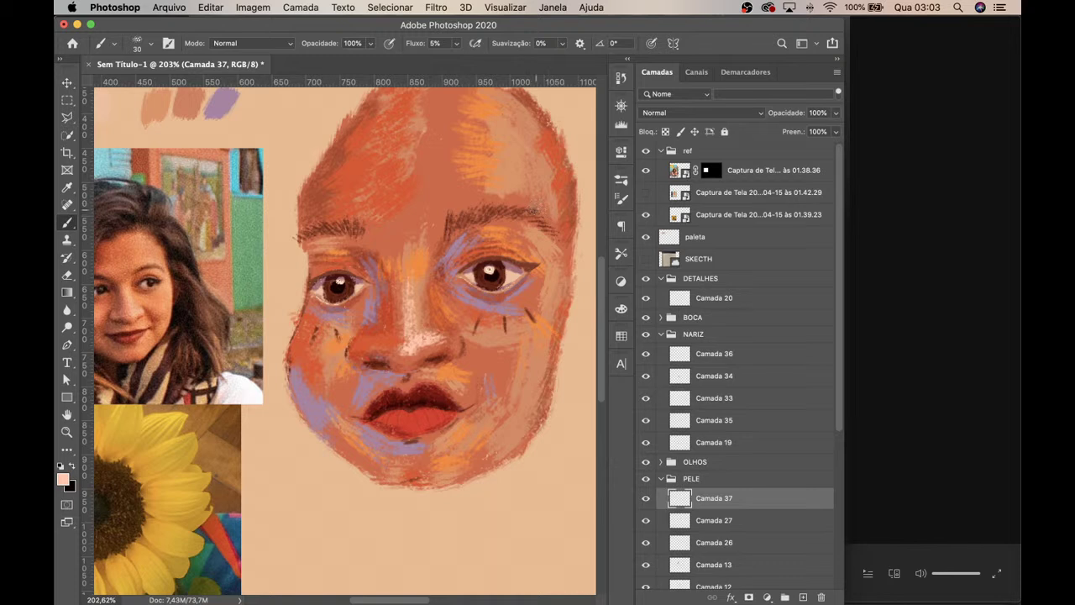
Step: Paint soft peach highlights above the brow, beside the eye, on the cheek and near the mouth corner on the face's right half
mouse_move(511, 195)
mouse_down()
mouse_move(548, 220)
mouse_move(531, 196)
mouse_up()
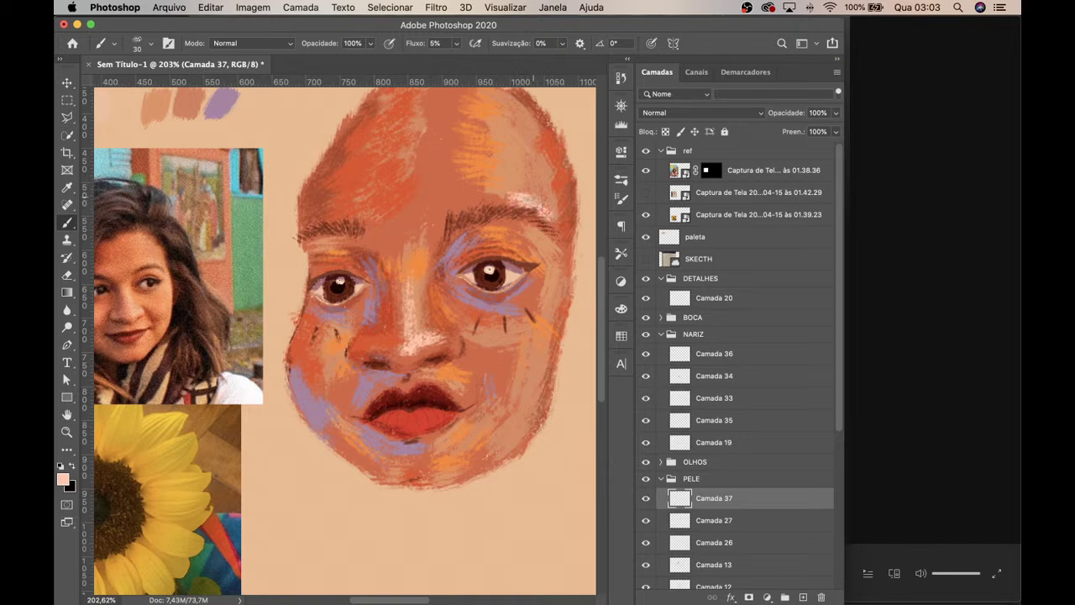
drag(497, 348, 519, 323)
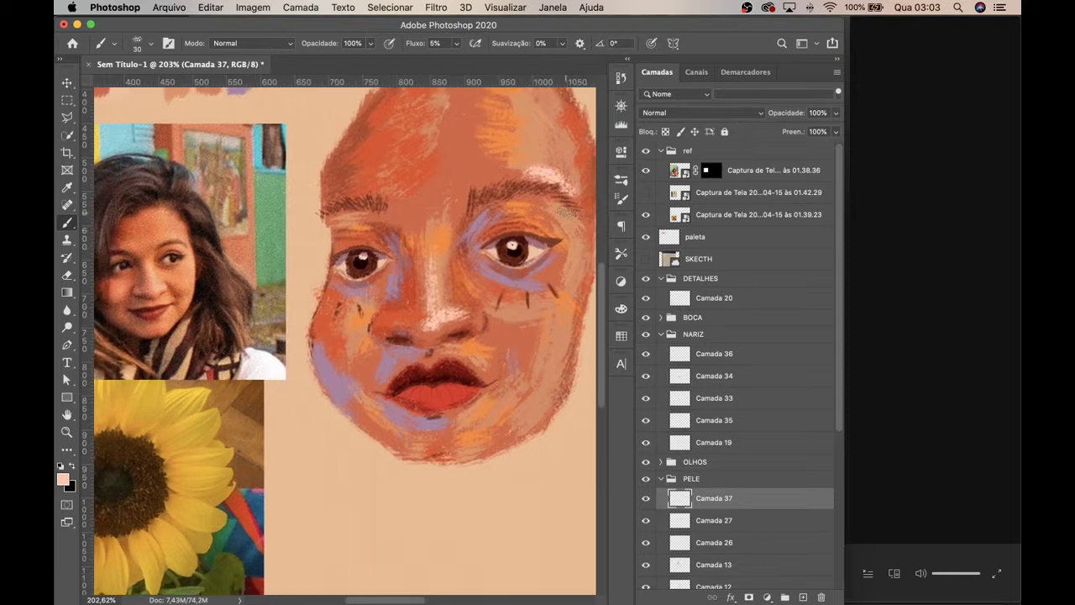
drag(568, 217, 583, 237)
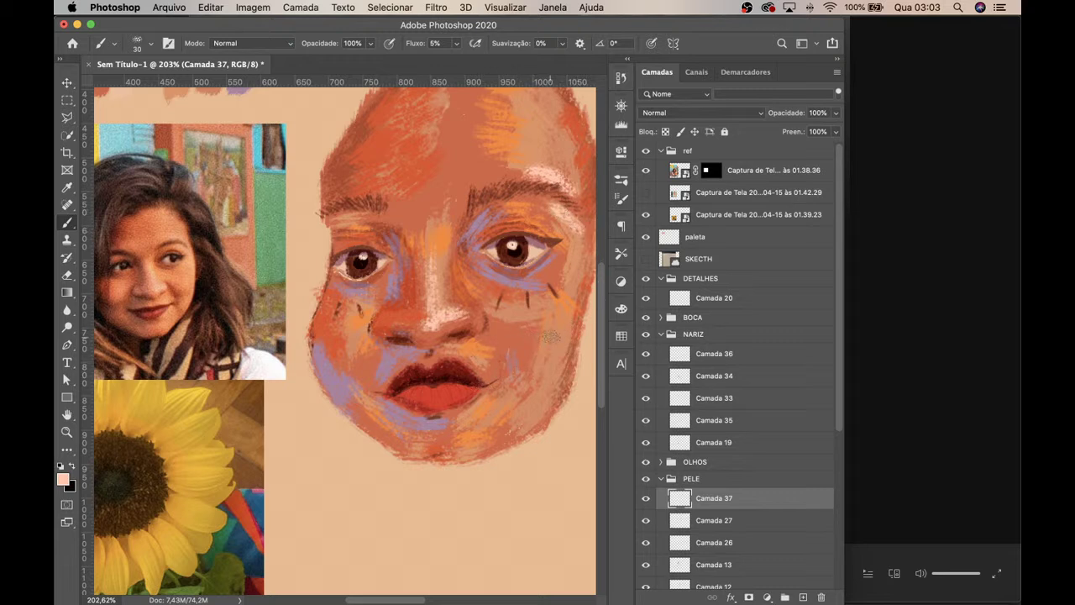
drag(565, 316, 570, 324)
mouse_move(485, 402)
mouse_down()
mouse_move(471, 414)
mouse_move(502, 387)
mouse_move(489, 399)
mouse_move(498, 398)
mouse_up()
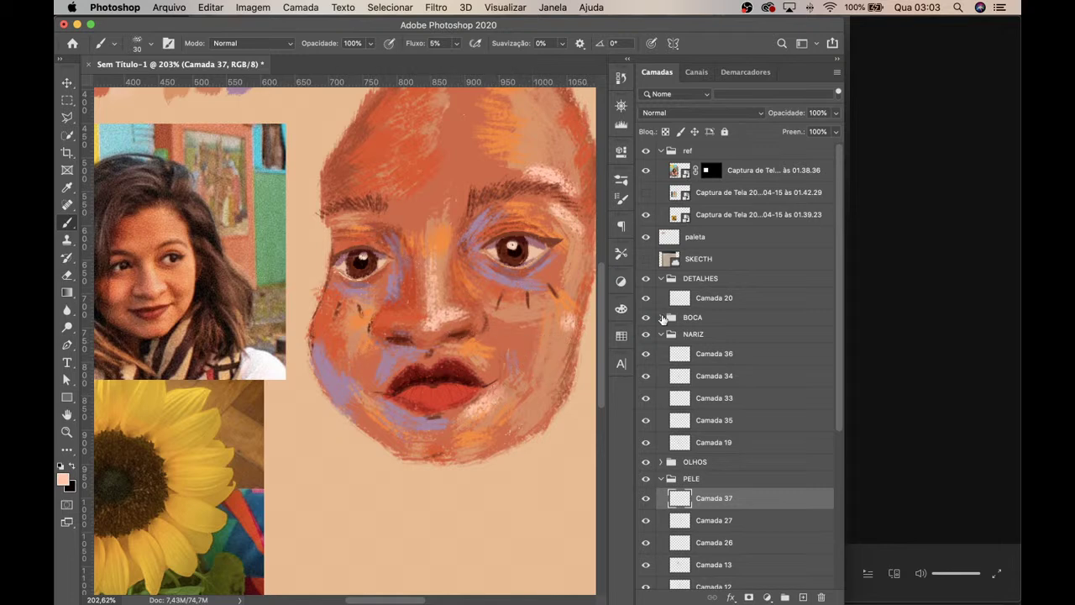
Step: Lower the skin highlight layer's opacity to 68% and add a peach highlight to the cheek on the other half of the face
click(836, 112)
drag(836, 120, 815, 129)
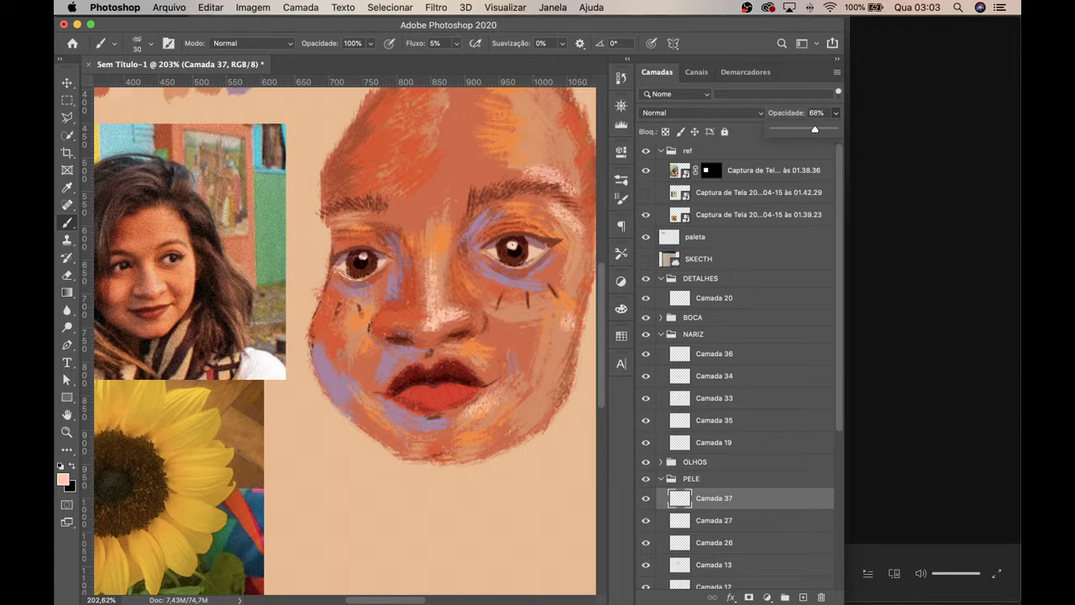
click(344, 343)
mouse_move(344, 343)
mouse_down()
mouse_move(358, 330)
mouse_move(361, 343)
mouse_move(346, 339)
mouse_up()
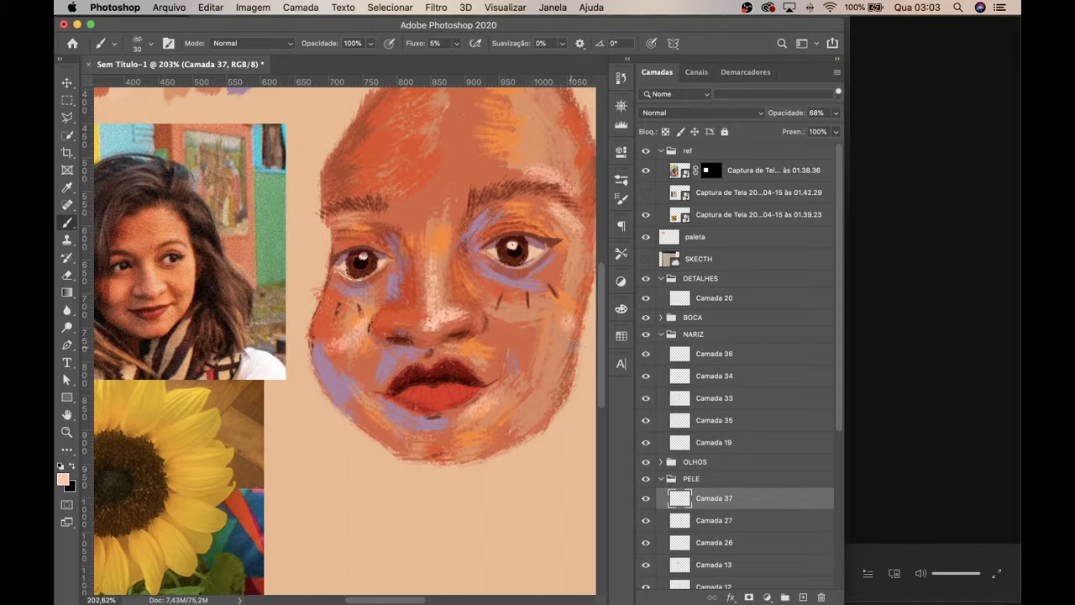
Step: Collapse the NARIZ and PELE groups, add a new layer above Camada 29 in OLHOS, and reduce the brush to 9 px
click(661, 335)
click(662, 367)
click(661, 352)
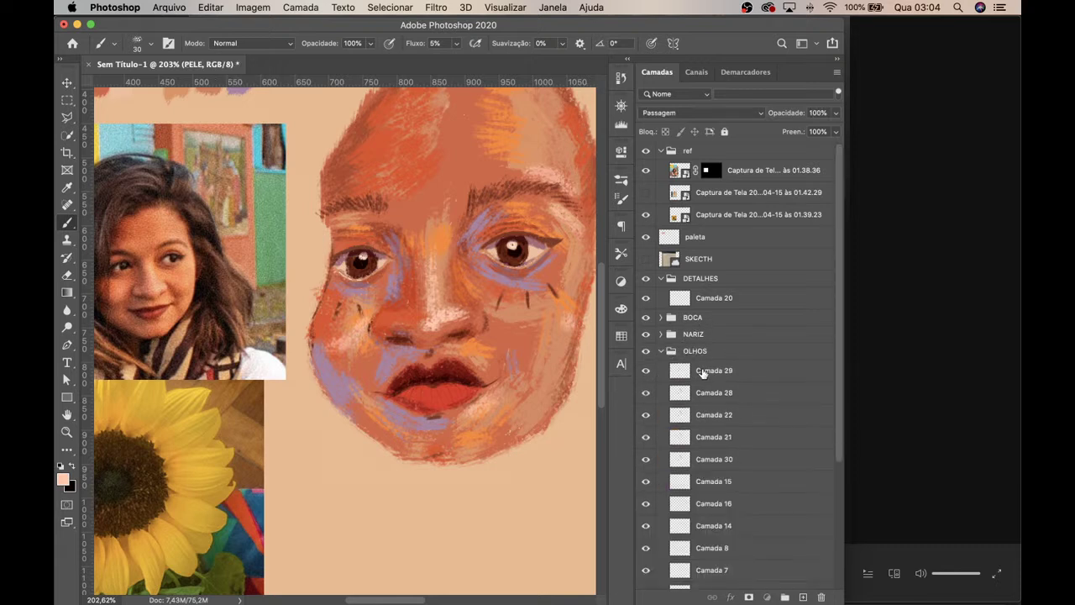
click(803, 597)
key(bracketright)
key(bracketleft)
key(bracketleft)
key(bracketleft)
key(bracketleft)
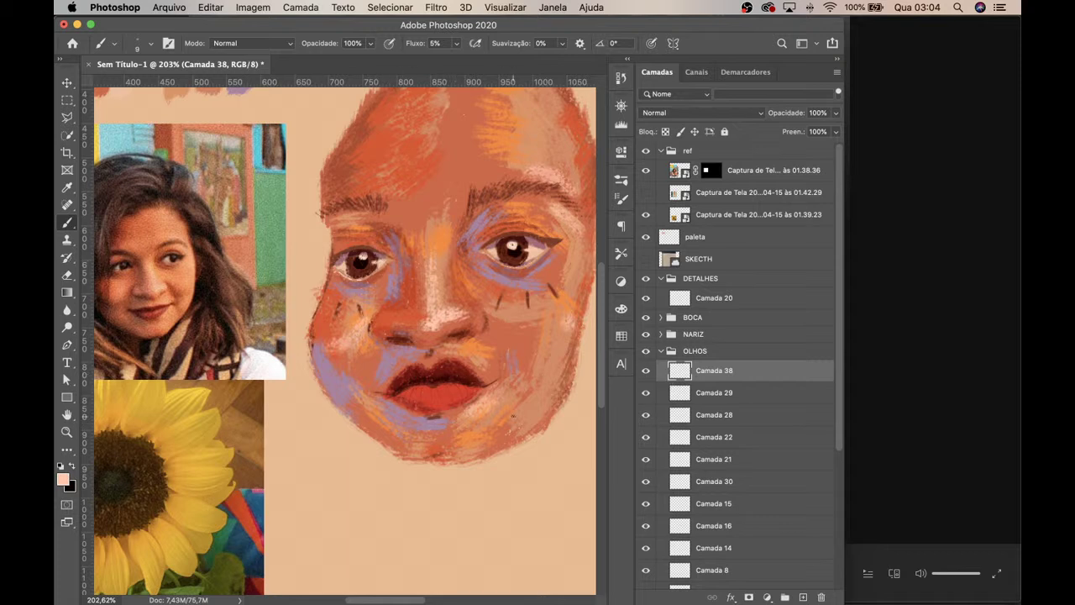
Step: Collapse the OLHOS group and add a new layer above Camada 25 in the BOCA group
click(661, 352)
click(662, 319)
click(707, 340)
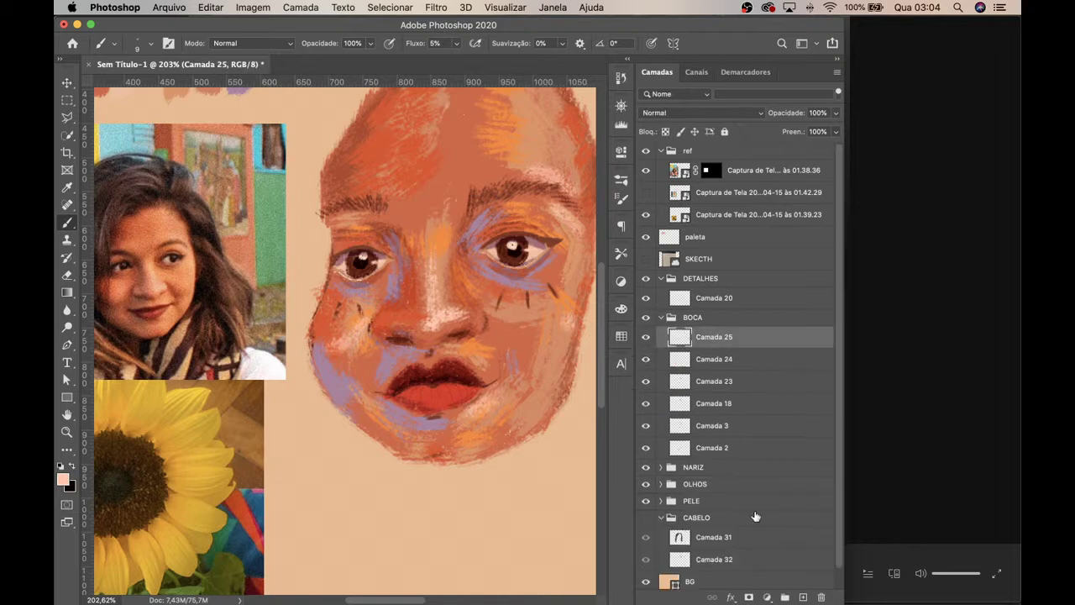
click(803, 597)
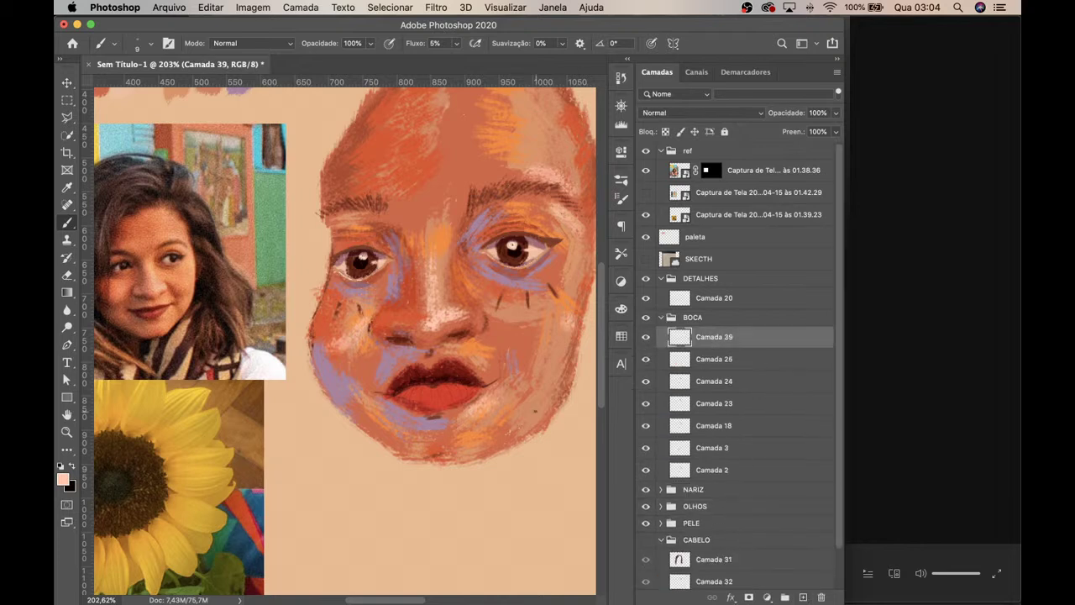
Step: Sample a very dark maroon from the painted lips as the foreground colour
click(67, 188)
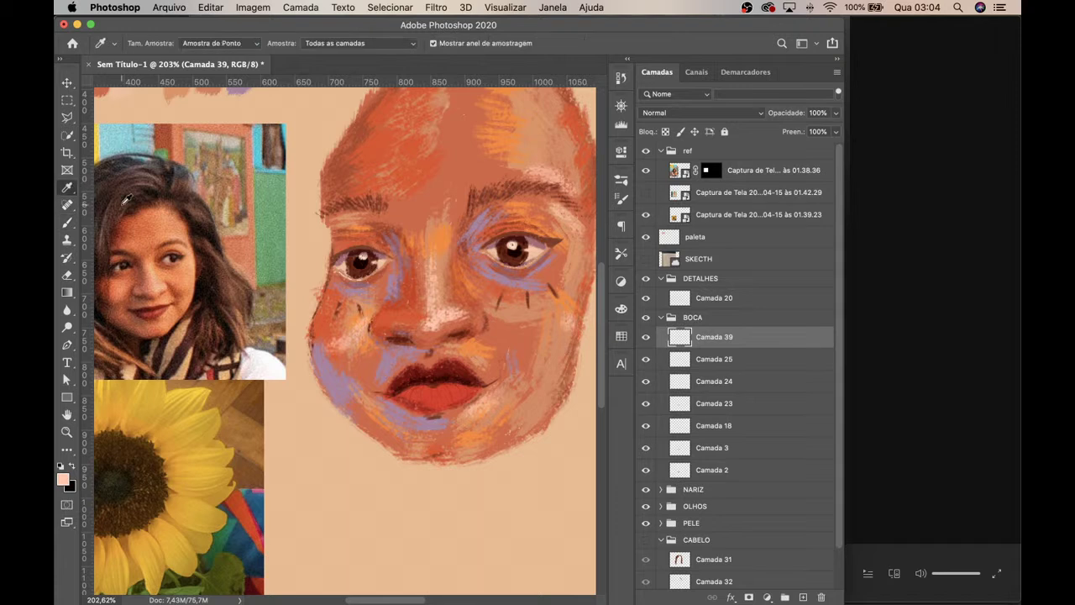
click(430, 380)
click(452, 381)
key(z)
mouse_move(442, 386)
mouse_down()
mouse_move(491, 351)
mouse_move(400, 347)
mouse_move(435, 360)
mouse_move(435, 374)
mouse_move(426, 370)
mouse_move(446, 369)
mouse_move(419, 366)
mouse_move(514, 372)
mouse_up()
key(i)
Step: Paint fine dark vertical creases across the lower lip with the brush reduced to 4 px
click(68, 225)
mouse_move(388, 362)
mouse_down()
mouse_move(405, 368)
mouse_move(365, 377)
mouse_up()
key(bracketleft)
key(bracketleft)
key(bracketleft)
key(bracketleft)
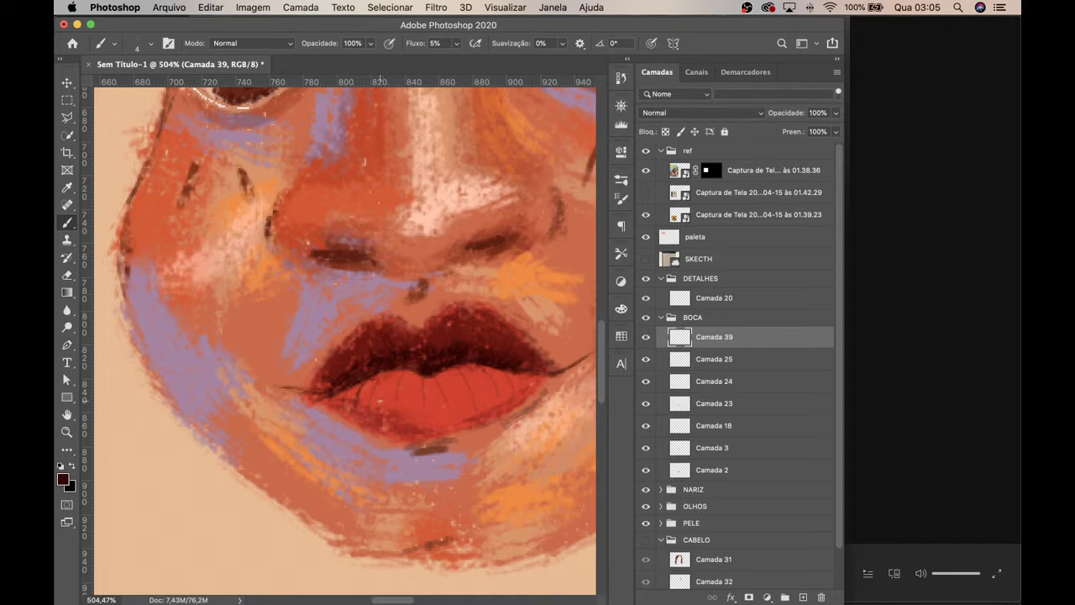
drag(377, 382, 372, 406)
drag(434, 381, 443, 399)
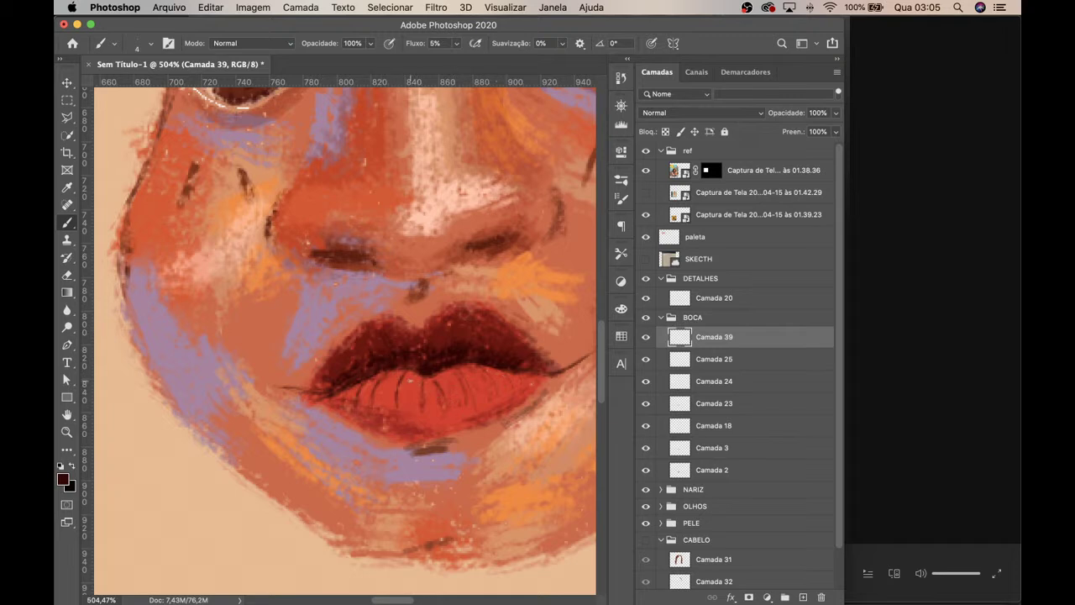
Step: Sample the lower lip's red, lighten it to d94a3c, and add a new layer directly above Camada 25
click(718, 361)
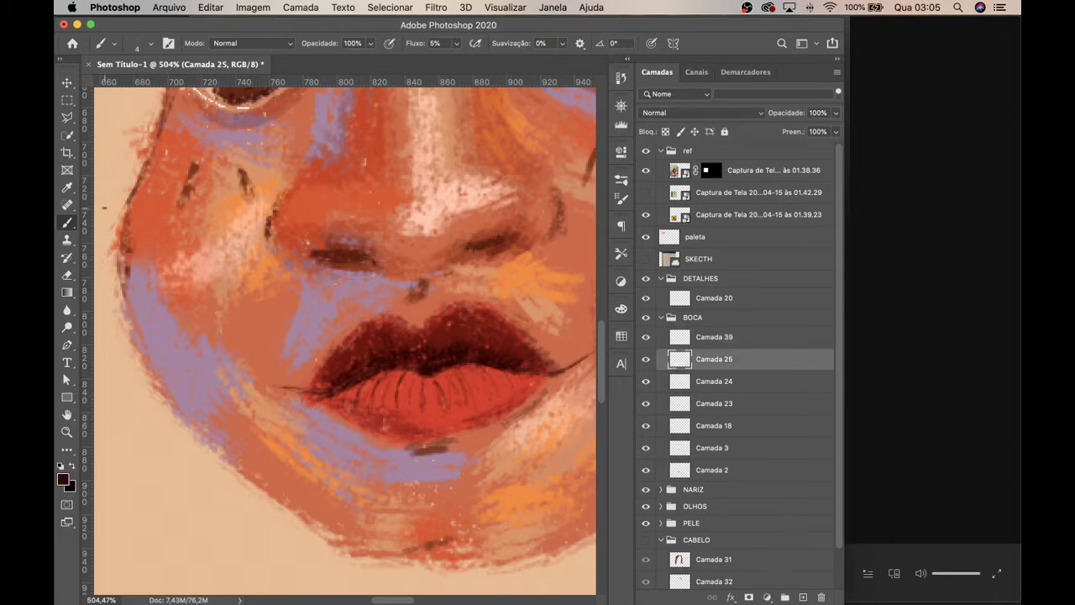
alt+click(486, 393)
click(64, 480)
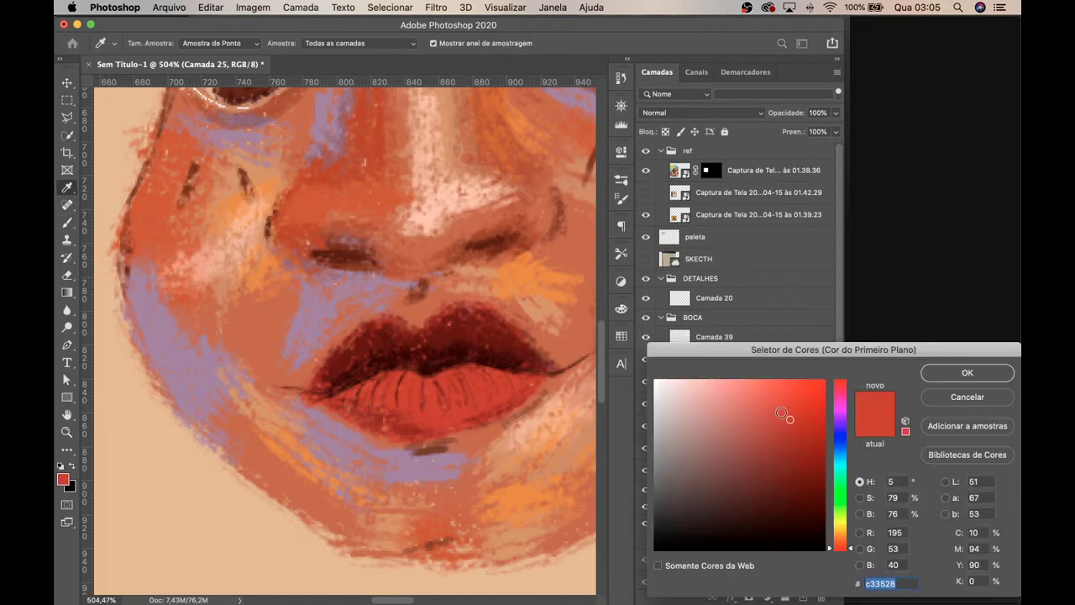
drag(784, 415, 777, 405)
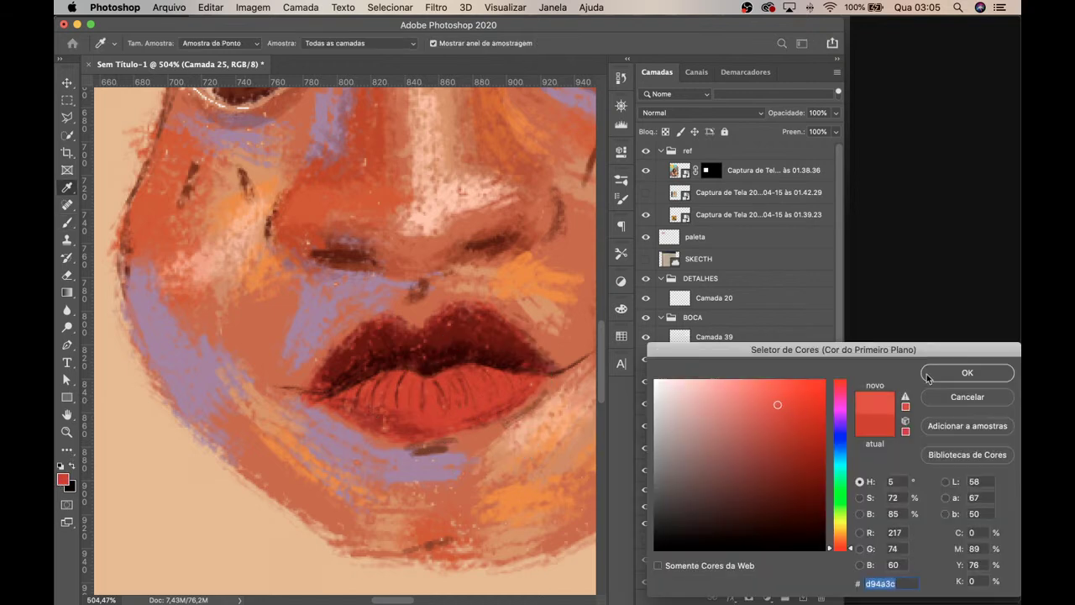
click(929, 375)
click(804, 598)
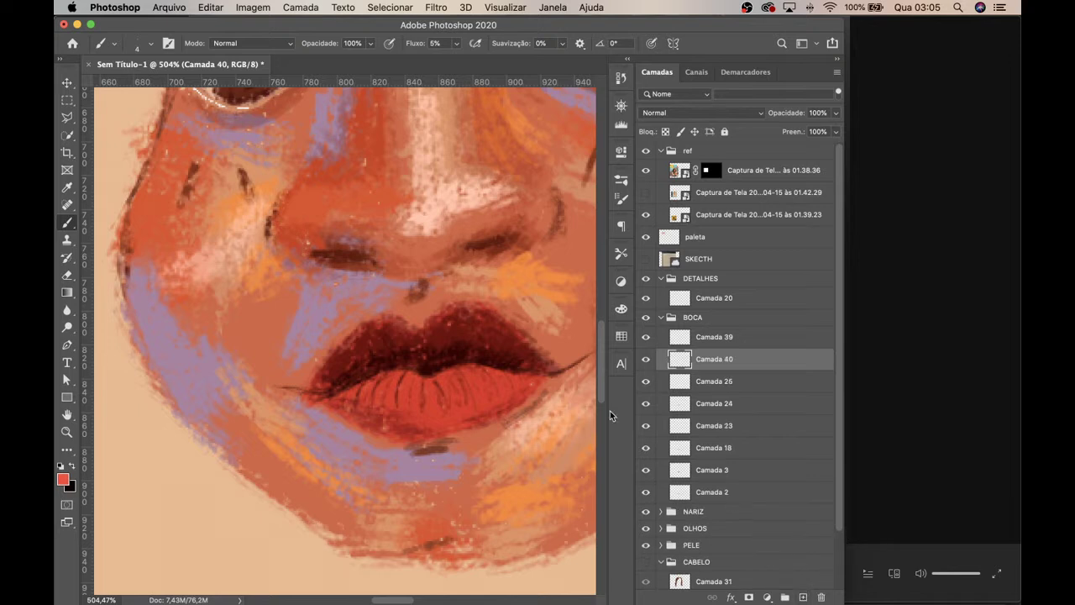
Step: Enlarge the brush to 20 px and paint lighter red highlights over the lower lip
key(])
key(])
key(])
key(])
key(bracketleft)
drag(448, 303, 408, 367)
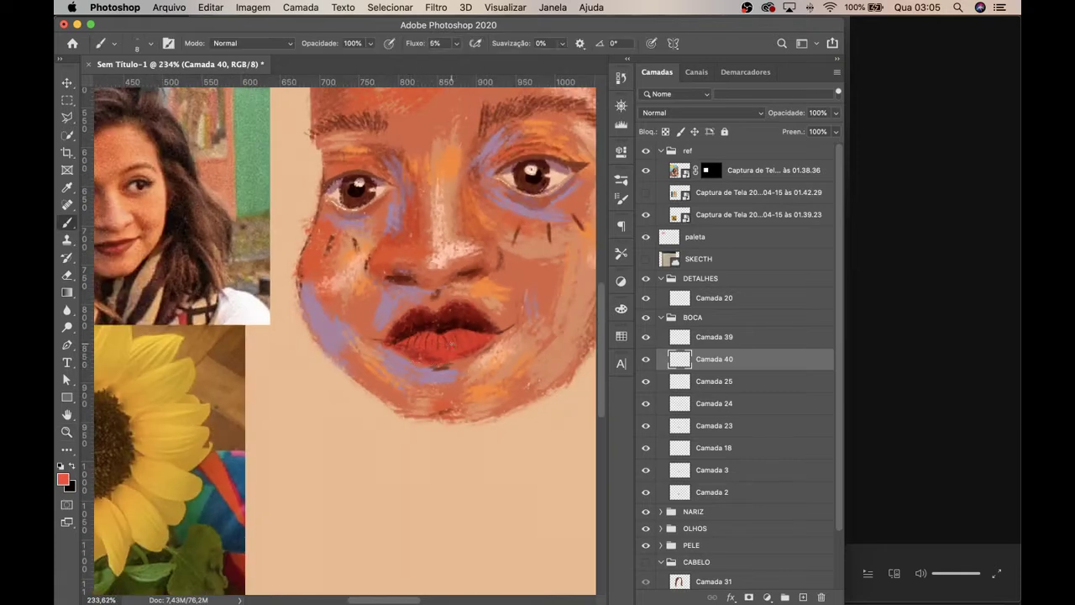
key(bracketright)
key(bracketright)
mouse_move(450, 345)
mouse_down()
mouse_move(484, 342)
mouse_move(437, 345)
mouse_up()
drag(489, 310, 473, 377)
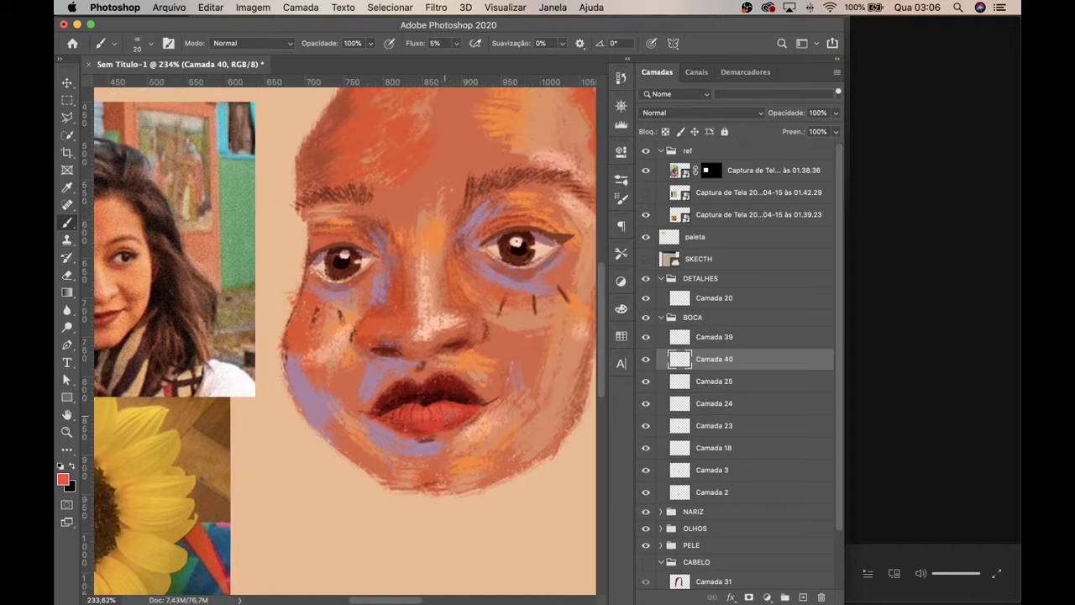
mouse_move(468, 338)
mouse_down()
mouse_move(481, 385)
mouse_move(488, 357)
mouse_up()
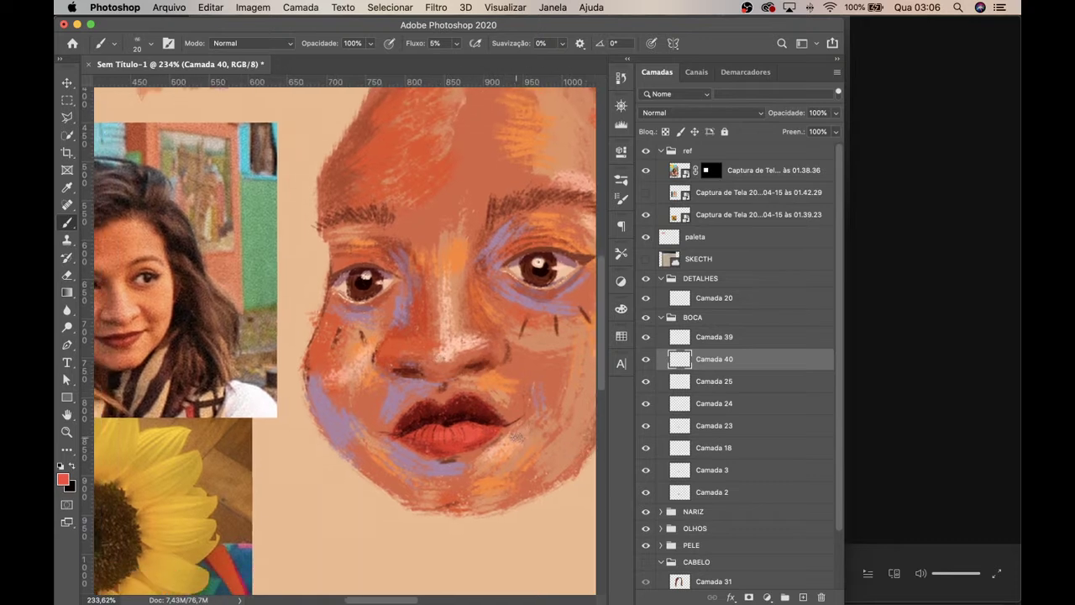
mouse_move(520, 363)
mouse_down()
mouse_move(518, 413)
mouse_move(514, 384)
mouse_move(494, 380)
mouse_move(526, 379)
mouse_up()
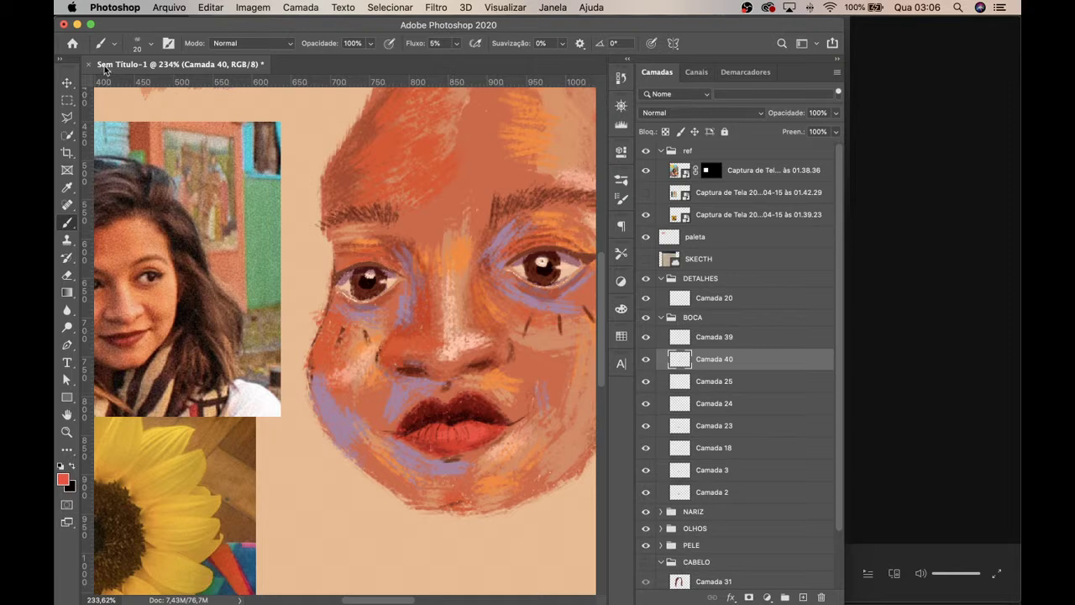
Step: Set the blend mode of the eye layer Camada 21 to Multiplicação and collapse the OLHOS group
click(68, 83)
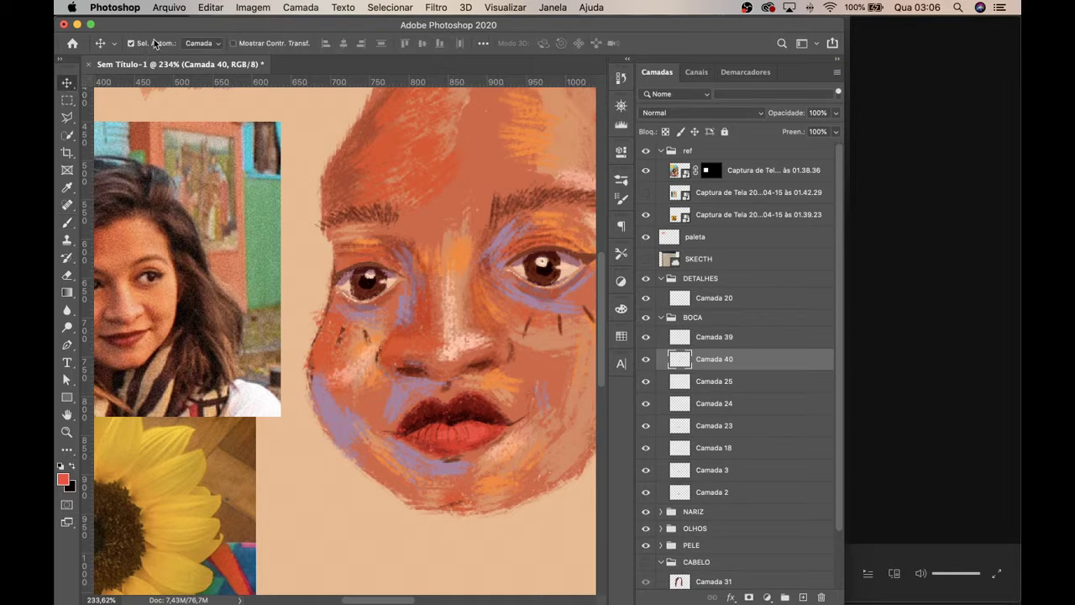
click(367, 270)
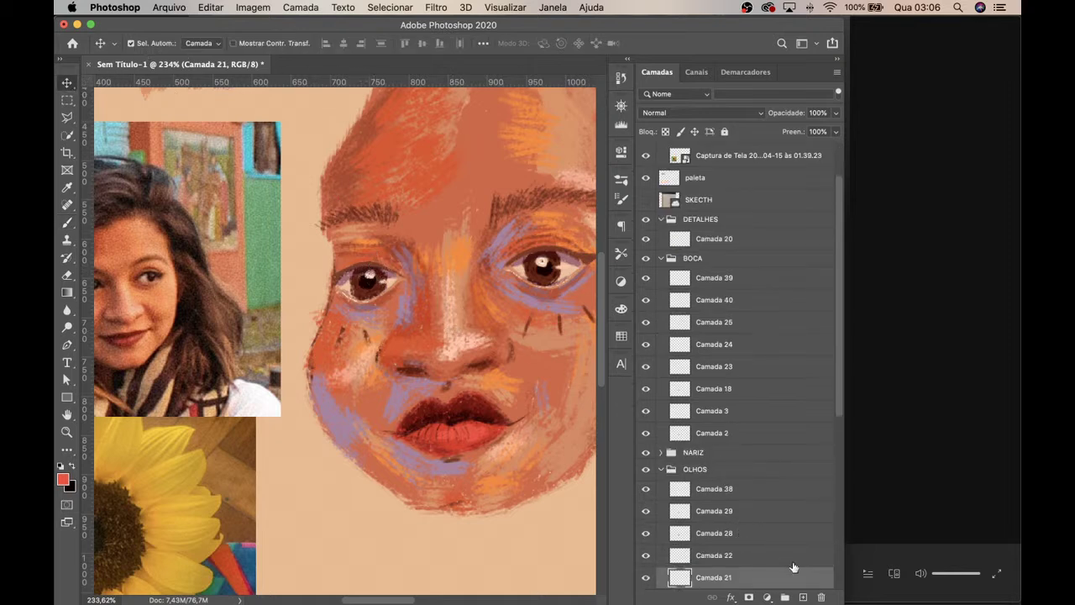
click(746, 114)
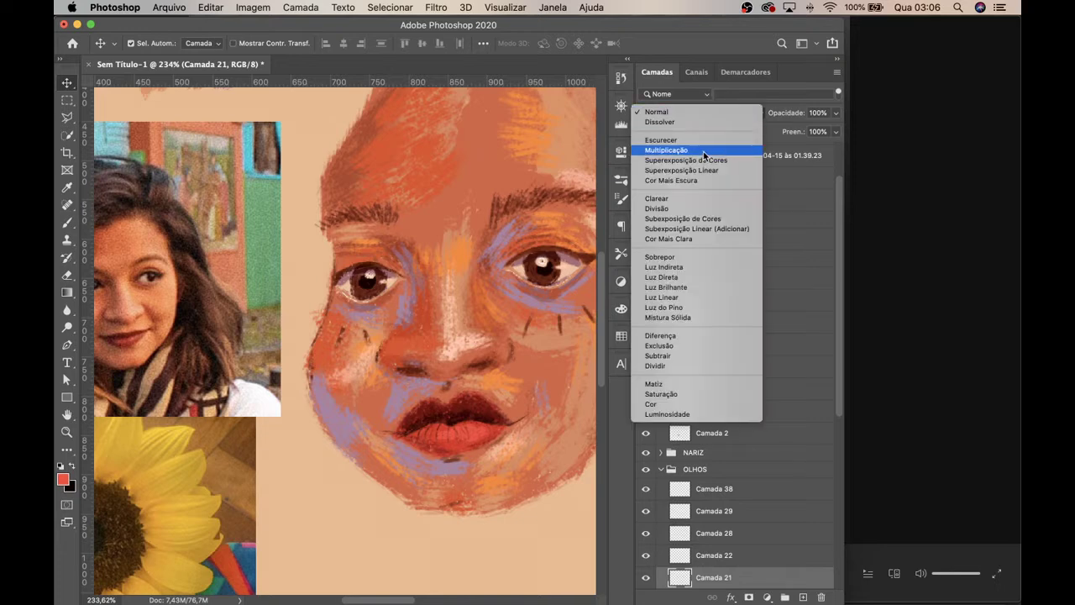
click(672, 150)
drag(515, 375, 571, 350)
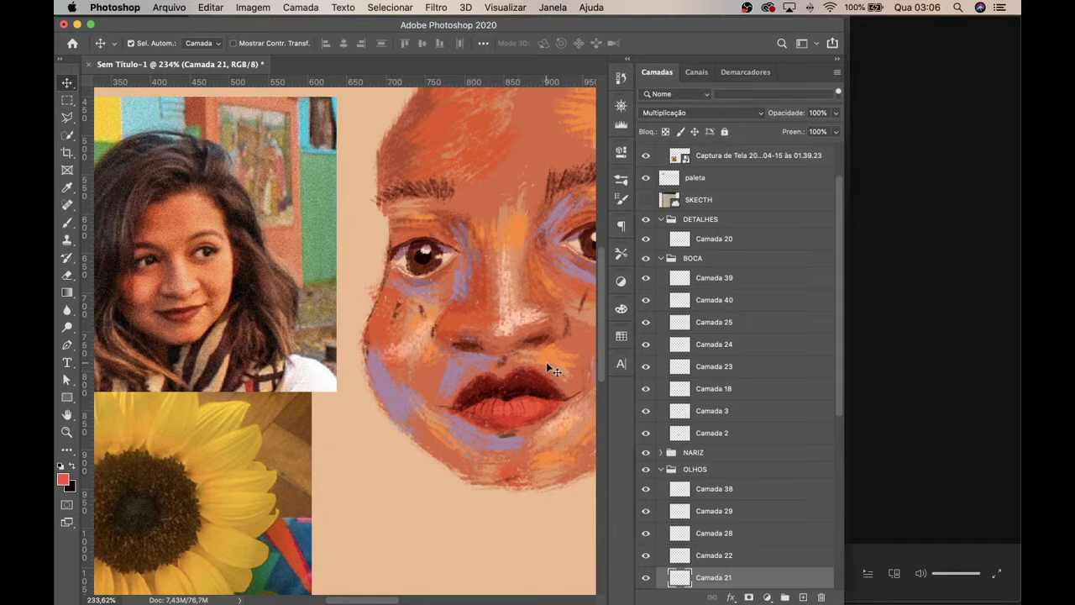
drag(495, 356, 420, 427)
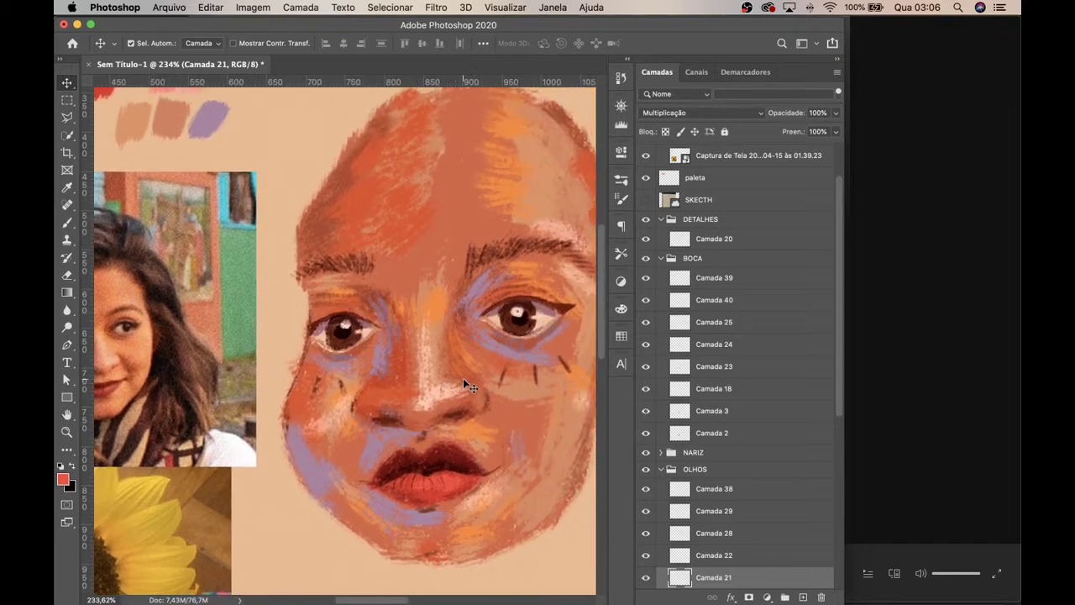
key(z)
drag(491, 360, 468, 410)
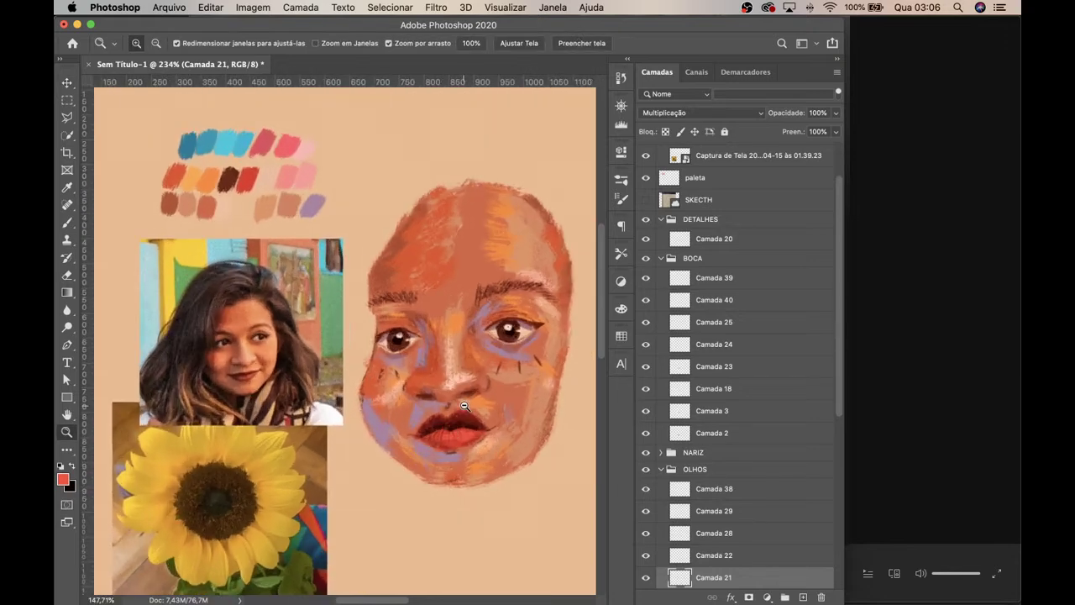
key(v)
click(661, 470)
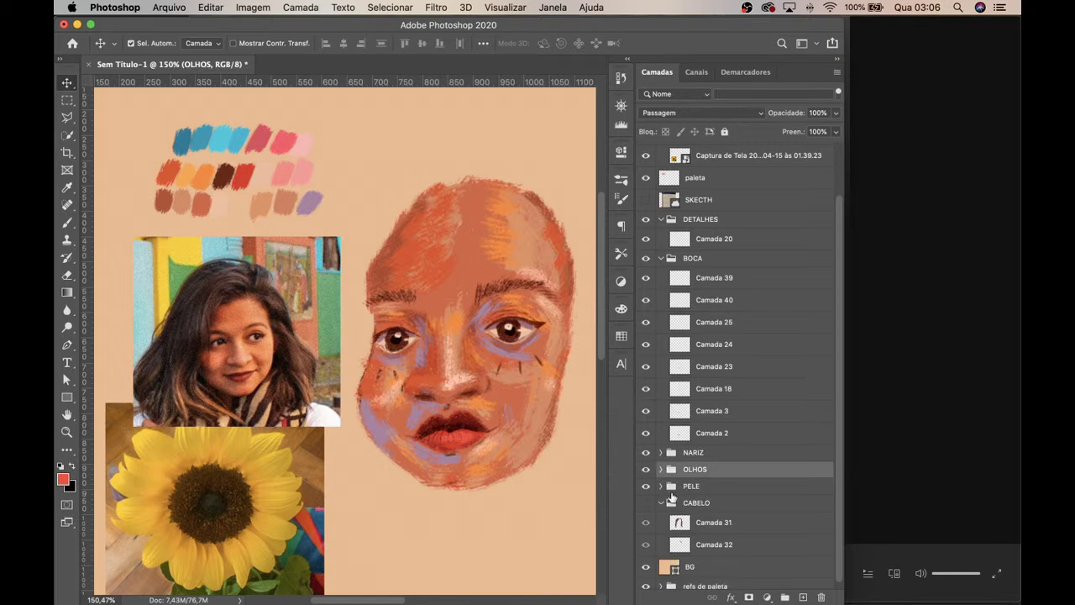
Step: Show the CABELO group, select Camada 31, and sample the hair's dark brown as the brush color
click(664, 522)
click(646, 504)
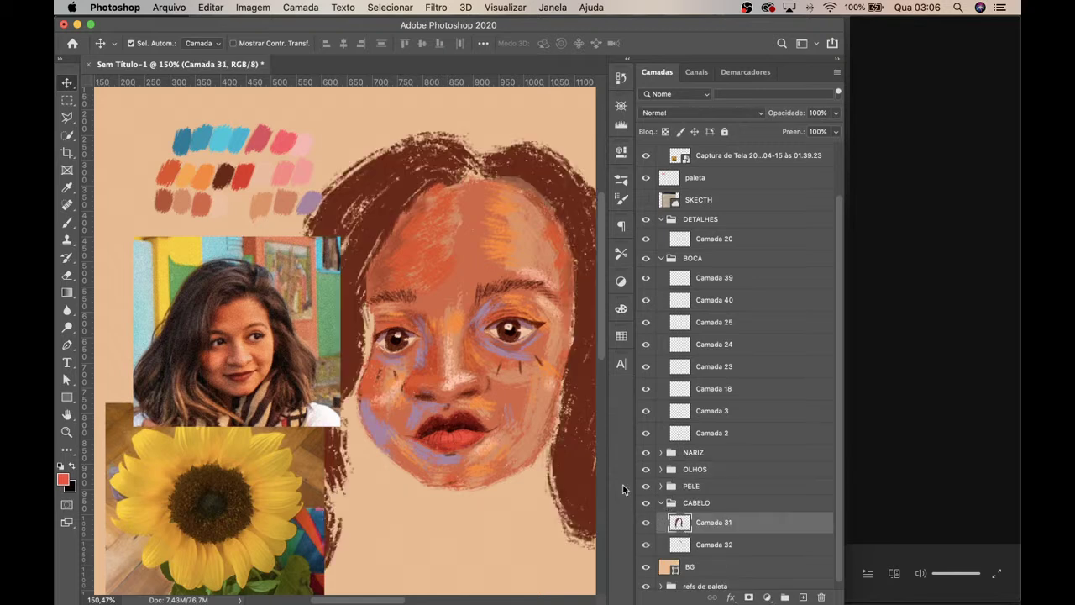
click(68, 222)
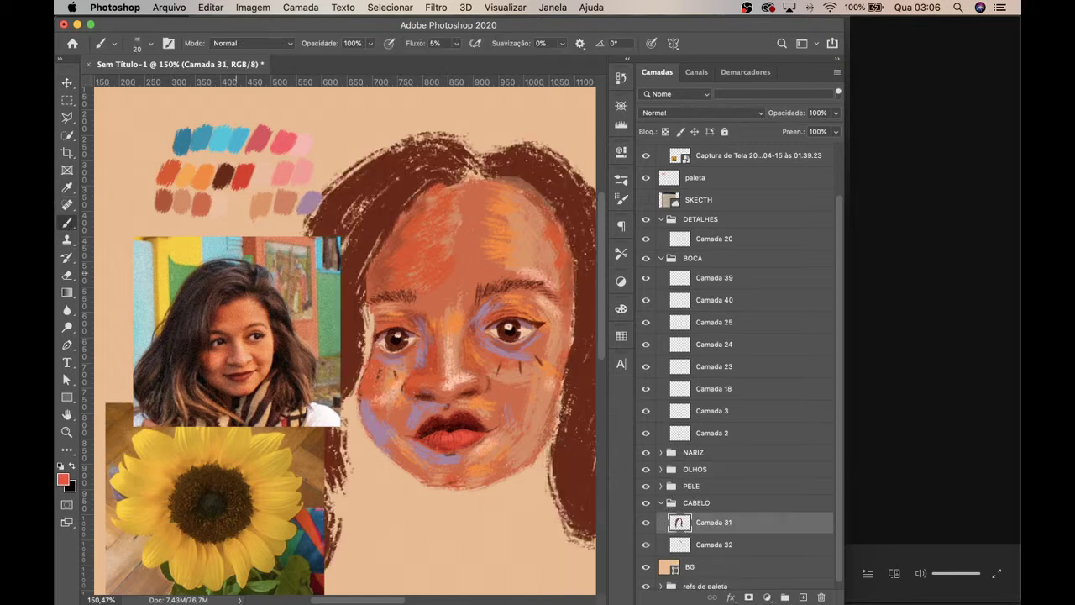
click(67, 187)
click(396, 200)
click(67, 222)
Step: Move Camada 32 above Camada 31 and try shading the left hairline with the brush enlarged to 50 px
drag(705, 545, 736, 522)
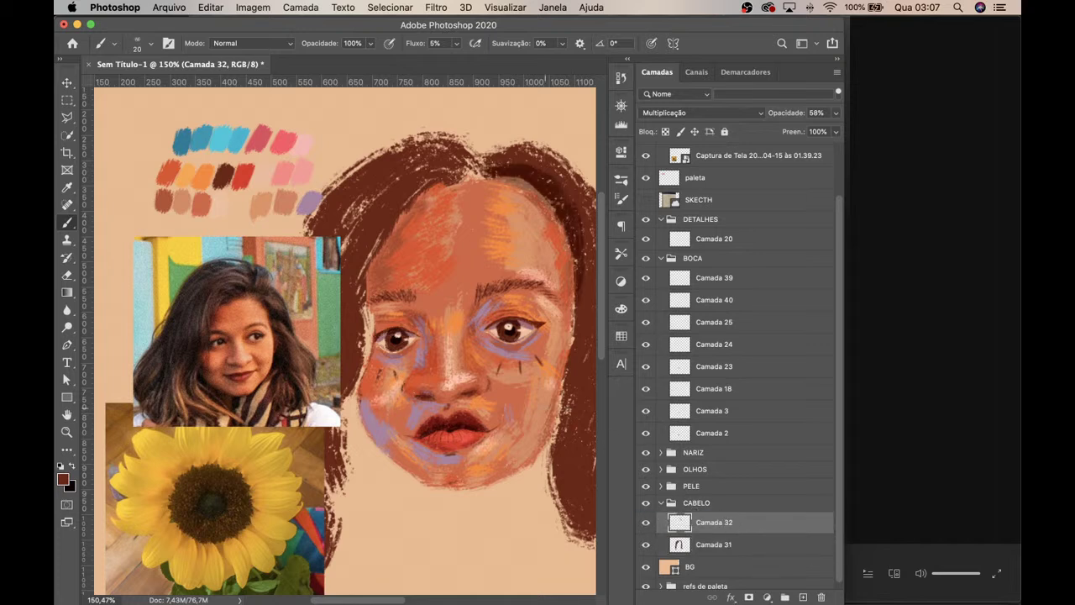
key(bracketright)
key(bracketright)
key(bracketright)
key(bracketright)
drag(467, 180, 405, 207)
drag(455, 178, 403, 211)
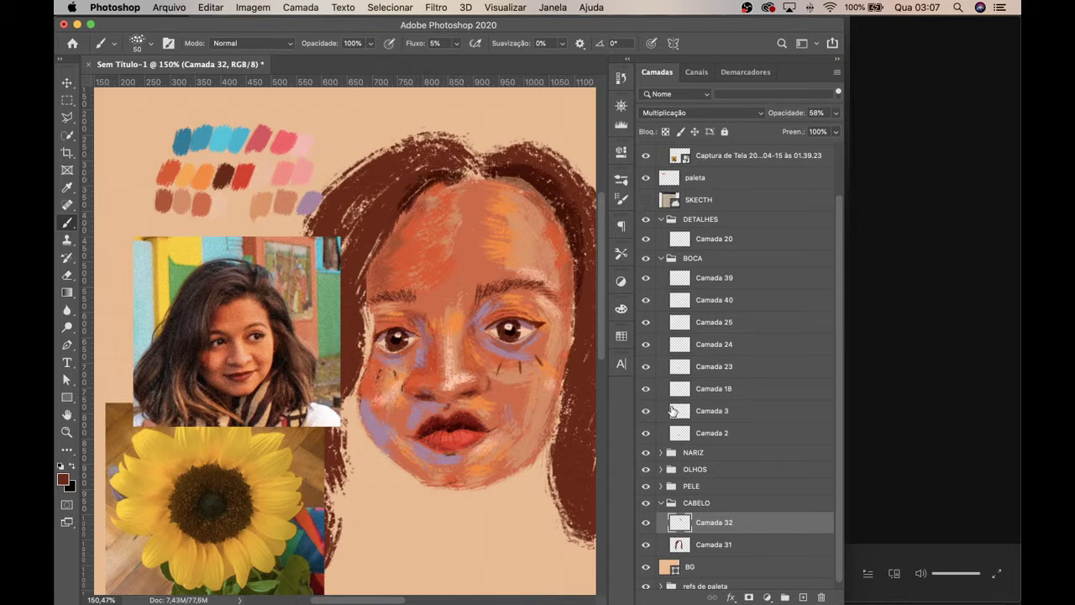
key(super+z)
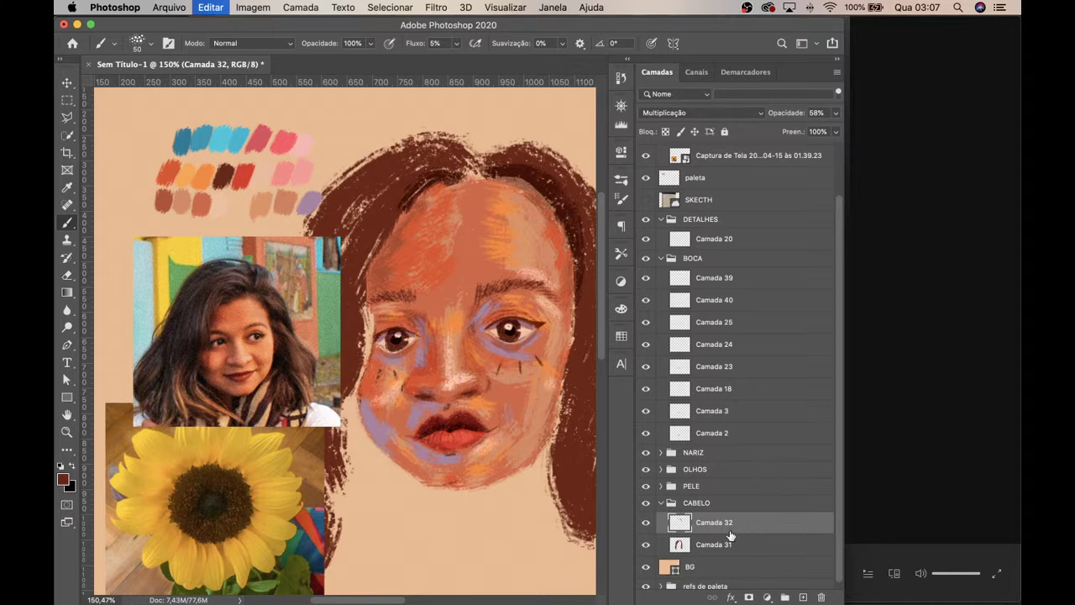
Step: Move Camada 31 above Camada 32, then collapse the CABELO group and place it directly above DETALHES
click(727, 546)
mouse_move(427, 187)
mouse_down()
mouse_move(452, 175)
mouse_move(435, 180)
mouse_up()
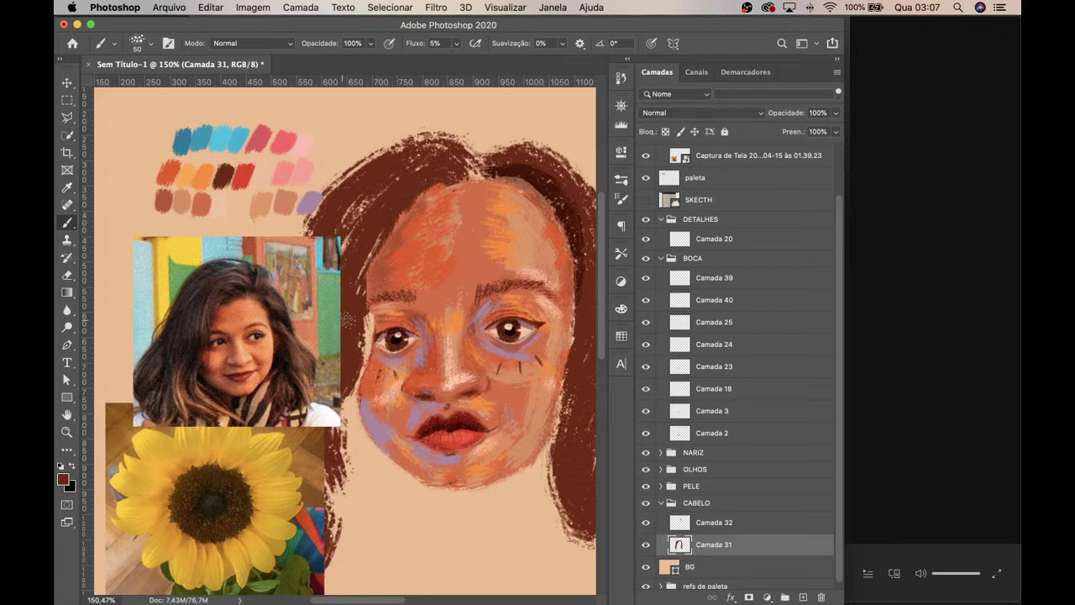
drag(708, 547, 708, 506)
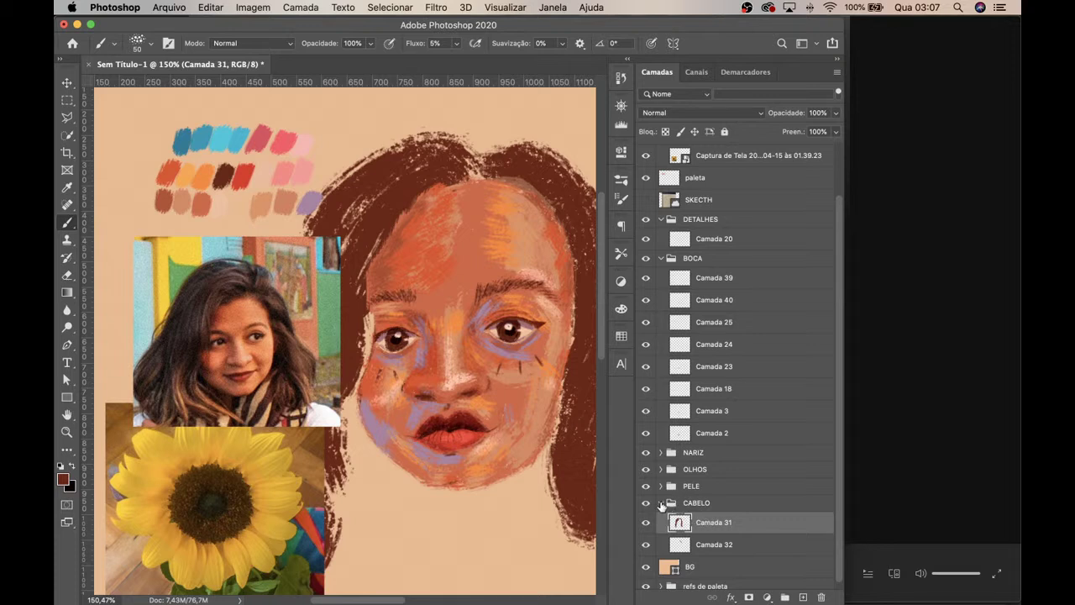
click(661, 503)
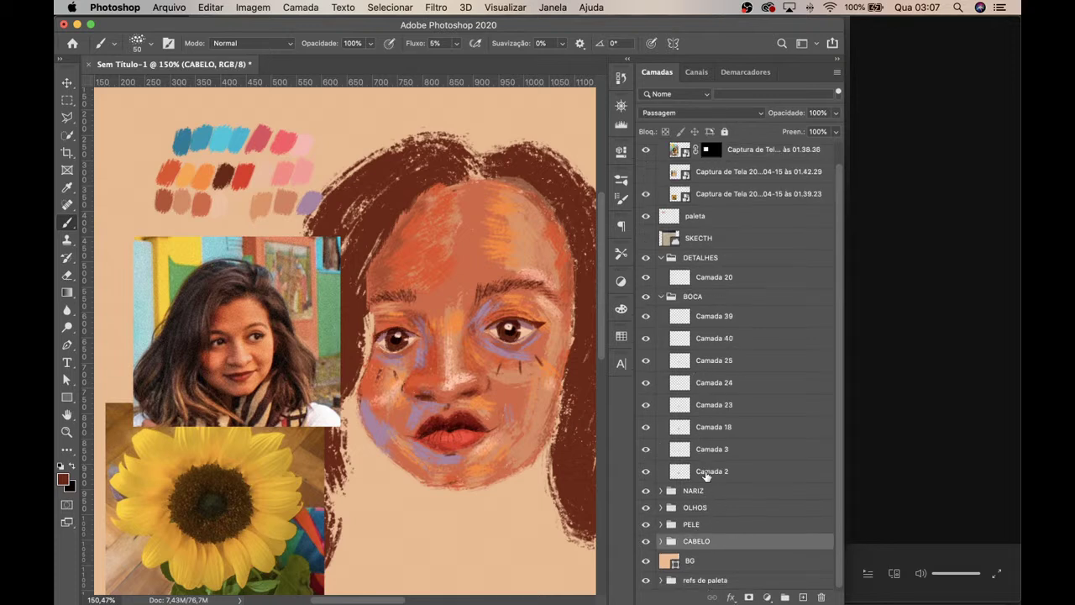
drag(720, 540, 684, 245)
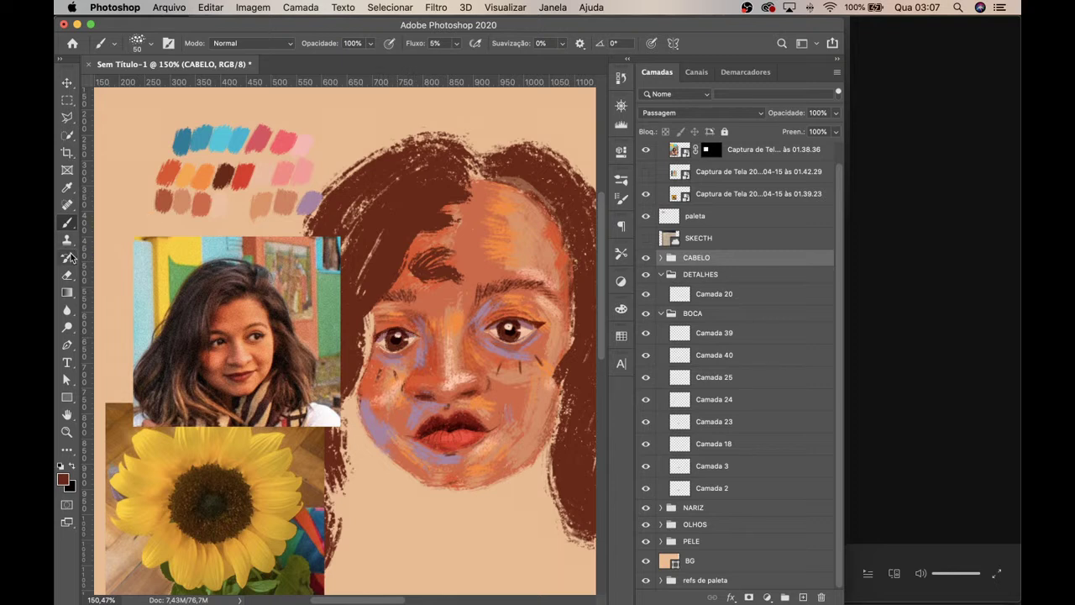
Step: Expand the CABELO group and select Camada 31 with the Eraser tool active
click(68, 278)
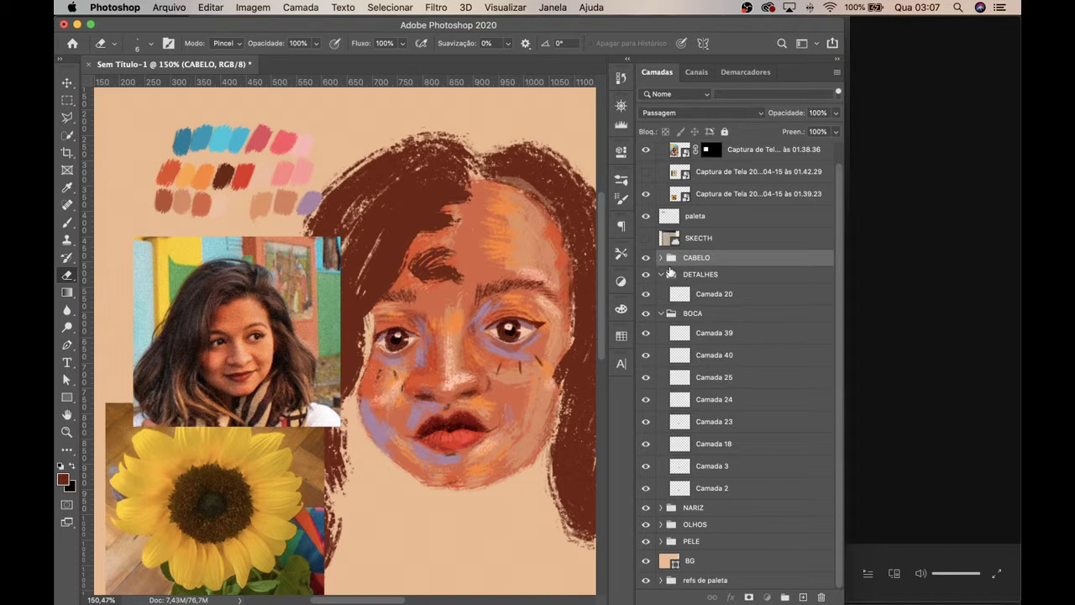
click(661, 257)
click(704, 280)
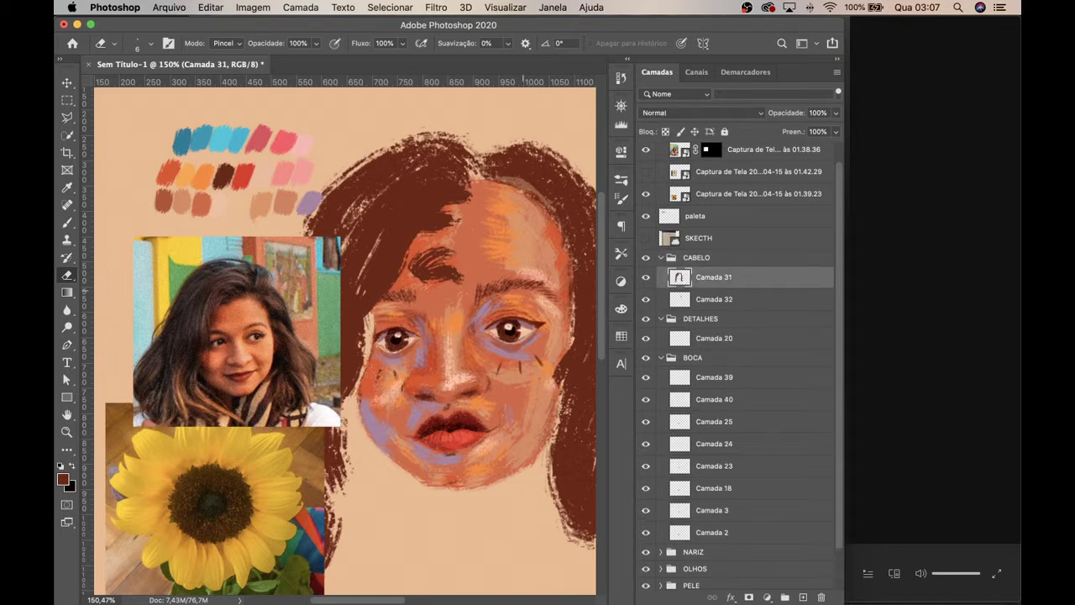
click(80, 226)
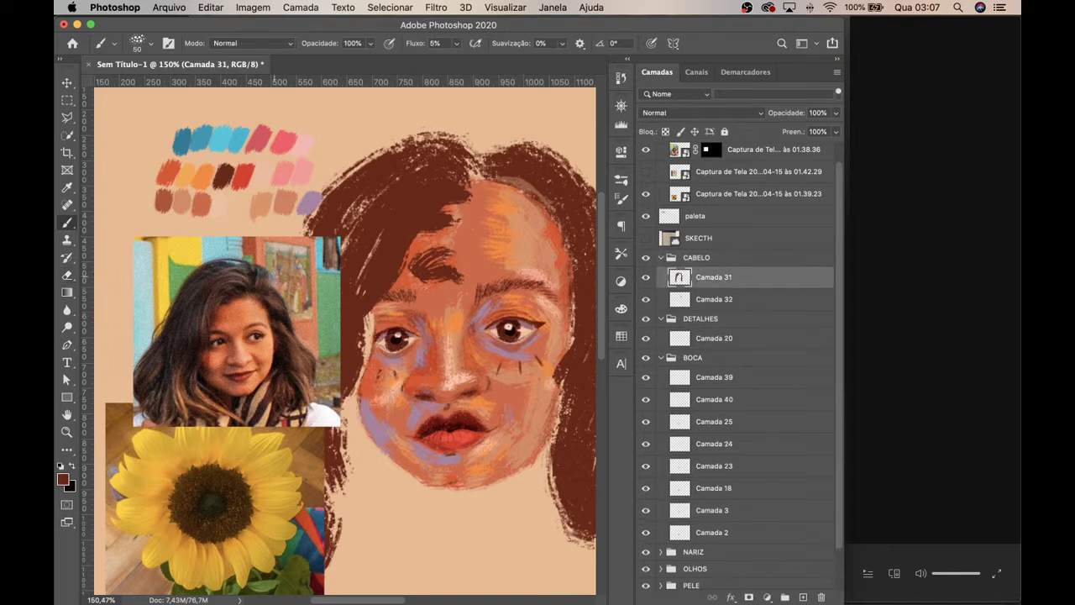
click(68, 276)
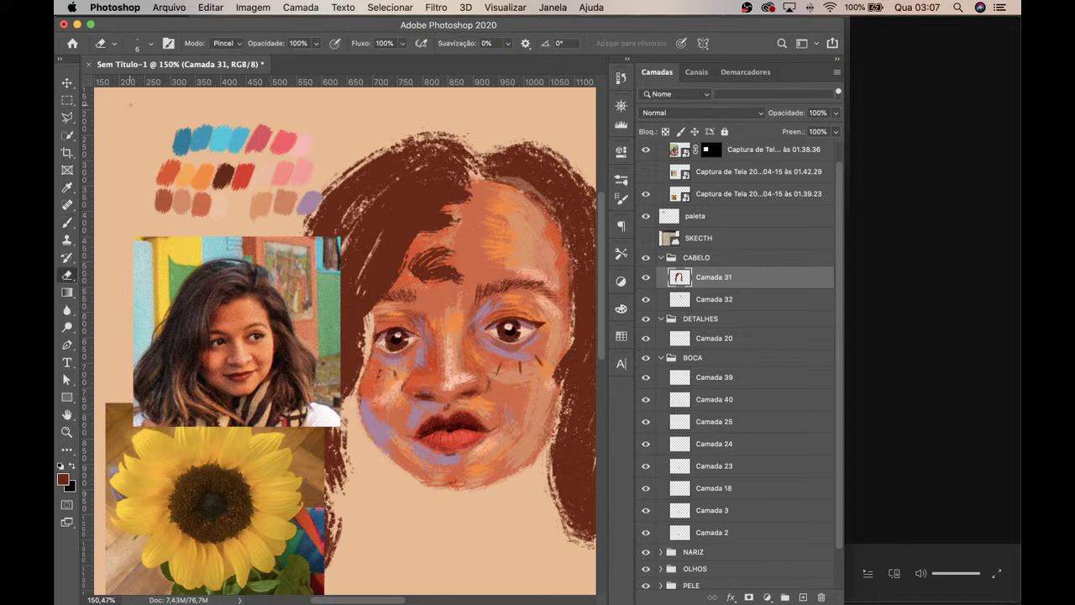
Step: Try to erase the stray brown forehead strokes using the recent 50 px textured brush preset
click(151, 43)
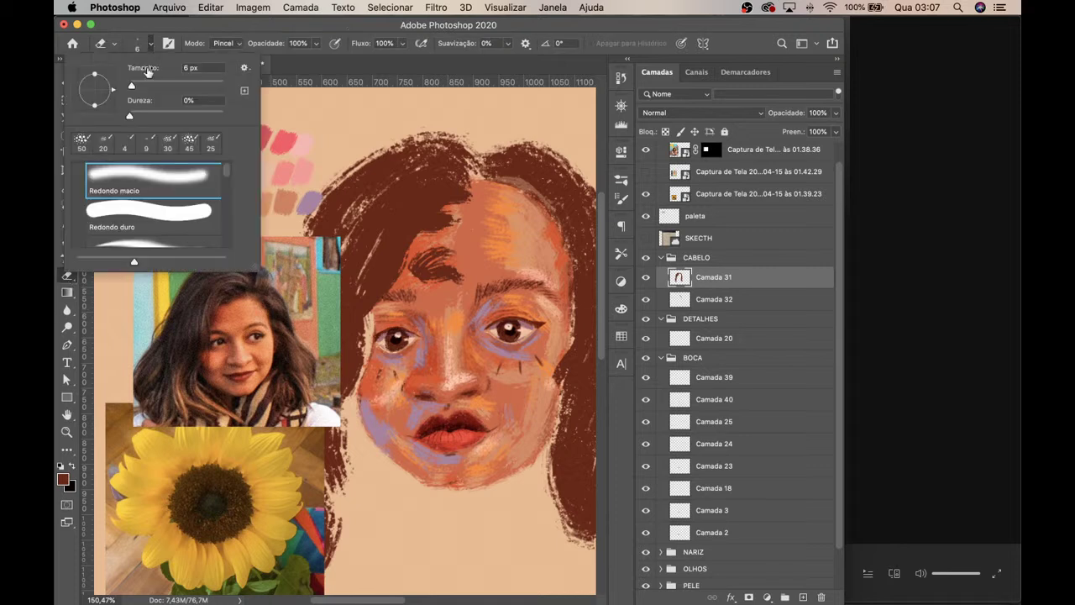
click(91, 146)
mouse_move(452, 240)
mouse_down()
mouse_move(422, 290)
mouse_move(429, 278)
mouse_up()
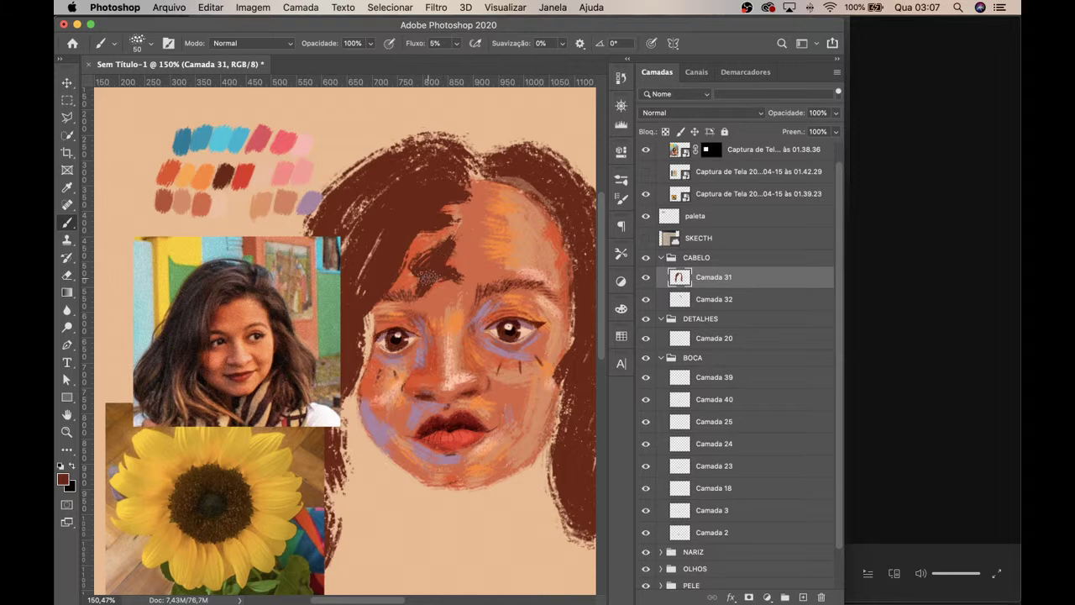
key(e)
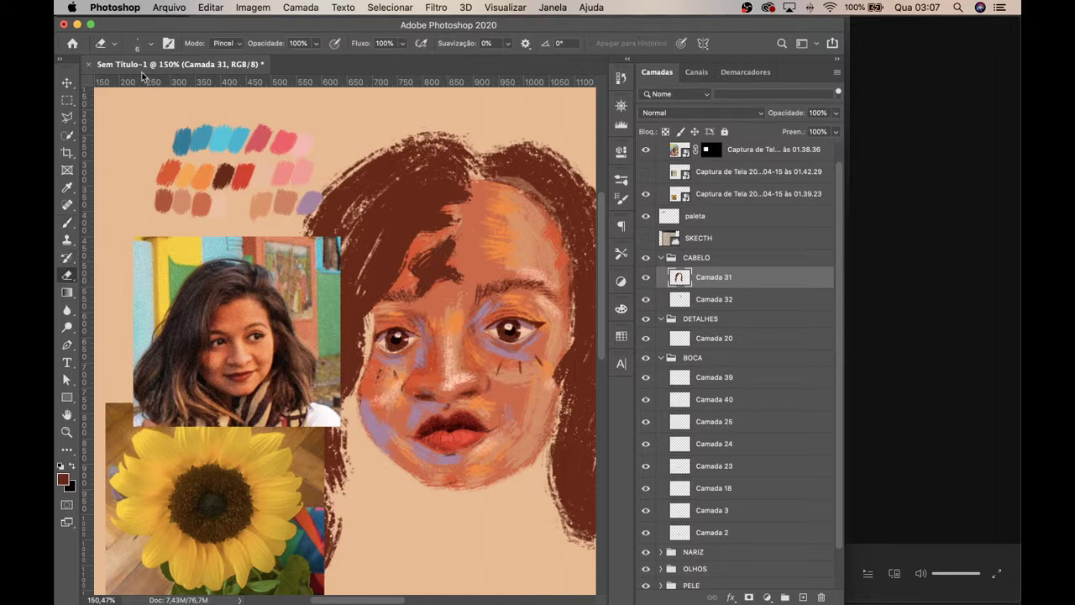
click(152, 47)
click(84, 147)
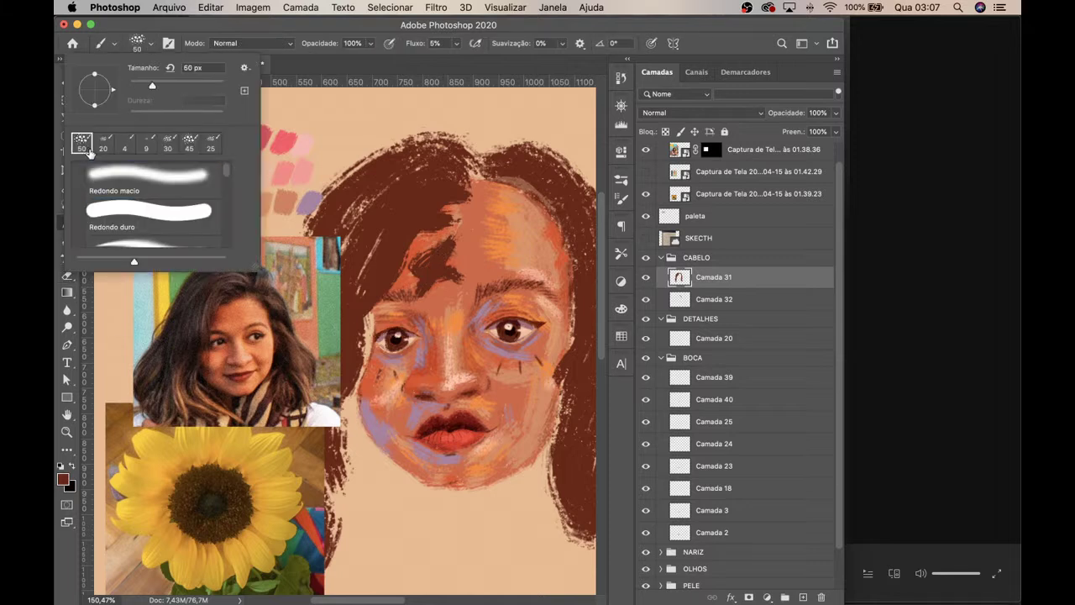
click(307, 31)
Step: Erase the stray brown strokes from the forehead and clean up the left hairline with an enlarged eraser
click(68, 279)
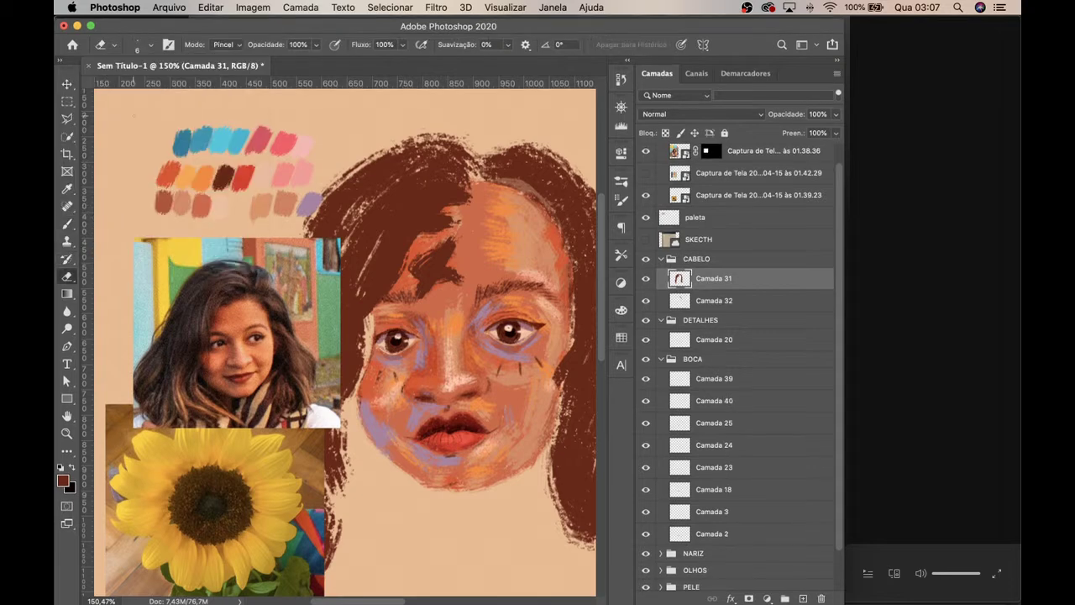
click(151, 48)
click(204, 42)
key(bracketright)
key(bracketright)
key(bracketright)
mouse_move(448, 258)
mouse_down()
mouse_move(426, 287)
mouse_move(416, 267)
mouse_up()
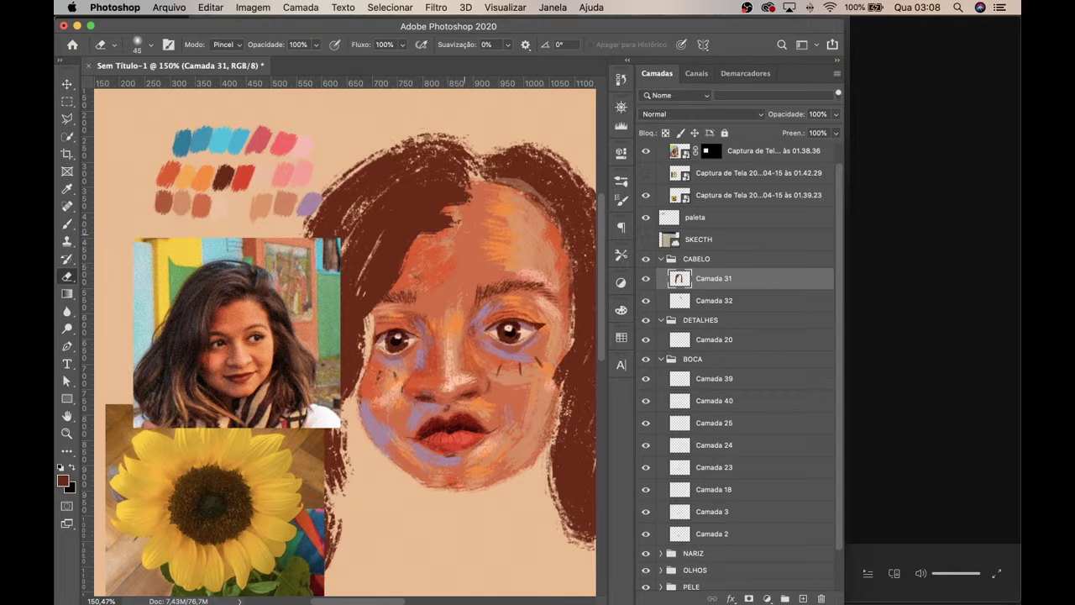
mouse_move(448, 217)
mouse_down()
mouse_move(388, 273)
mouse_move(404, 267)
mouse_move(362, 290)
mouse_move(368, 318)
mouse_up()
Step: Paint dark brown hair strands on Camada 31 along the hairline and down beside the left eye and cheek
click(67, 224)
drag(448, 208, 399, 239)
drag(446, 188, 385, 267)
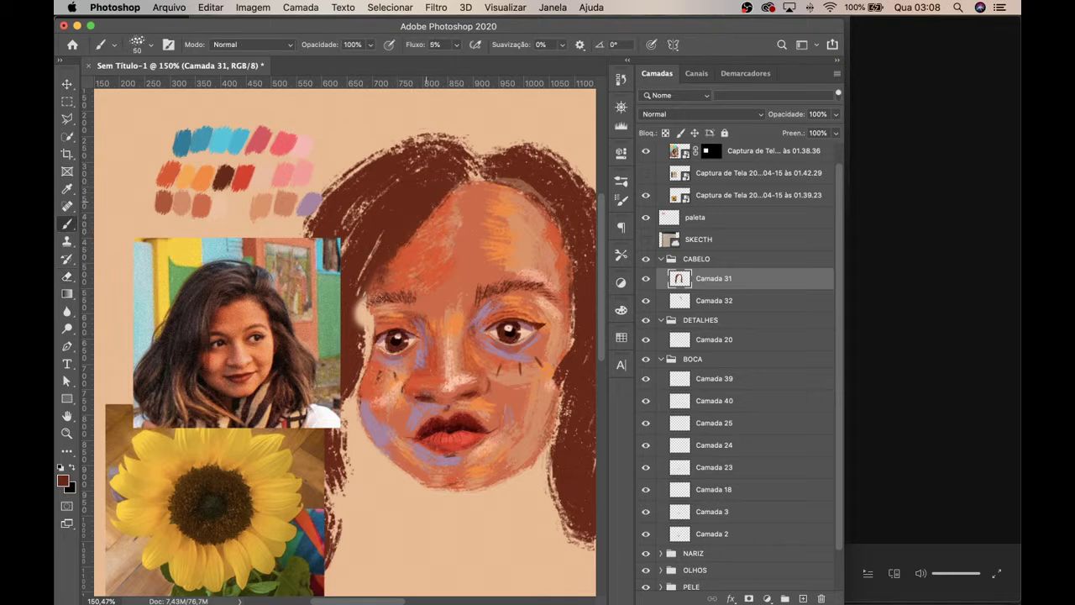
mouse_move(409, 221)
mouse_down()
mouse_move(387, 252)
mouse_move(376, 230)
mouse_move(399, 241)
mouse_move(391, 261)
mouse_move(406, 239)
mouse_move(376, 273)
mouse_move(383, 265)
mouse_move(368, 354)
mouse_move(361, 332)
mouse_move(348, 356)
mouse_move(364, 286)
mouse_move(357, 352)
mouse_up()
drag(360, 289, 343, 395)
drag(362, 314, 363, 371)
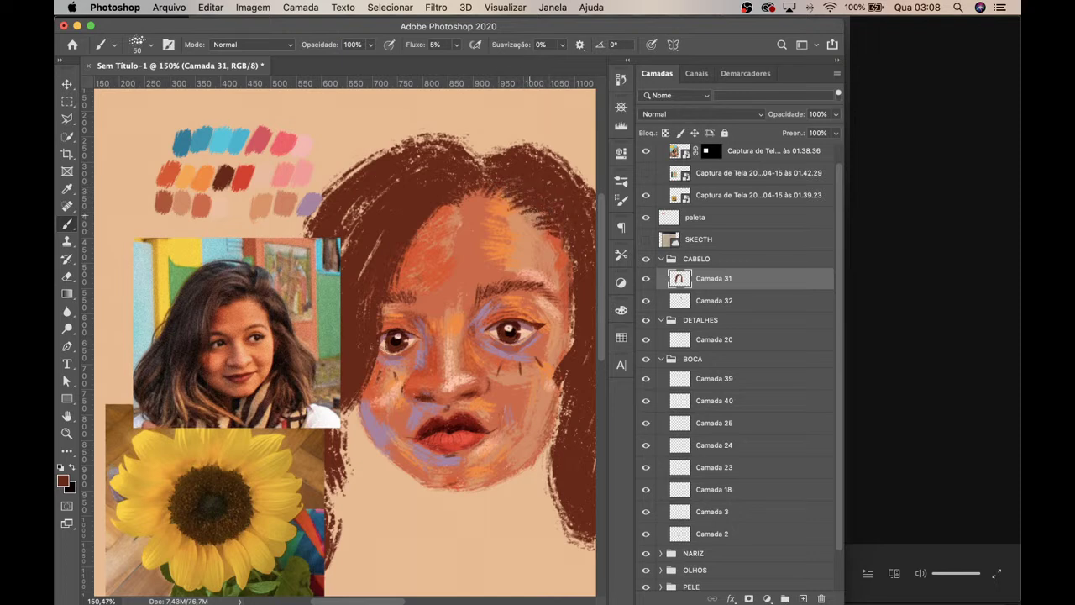
Step: Move the shading layer Camada 32 above Camada 31 and paint darker shading along both sides of the hairline
mouse_move(532, 260)
mouse_down()
mouse_move(494, 237)
mouse_move(503, 221)
mouse_up()
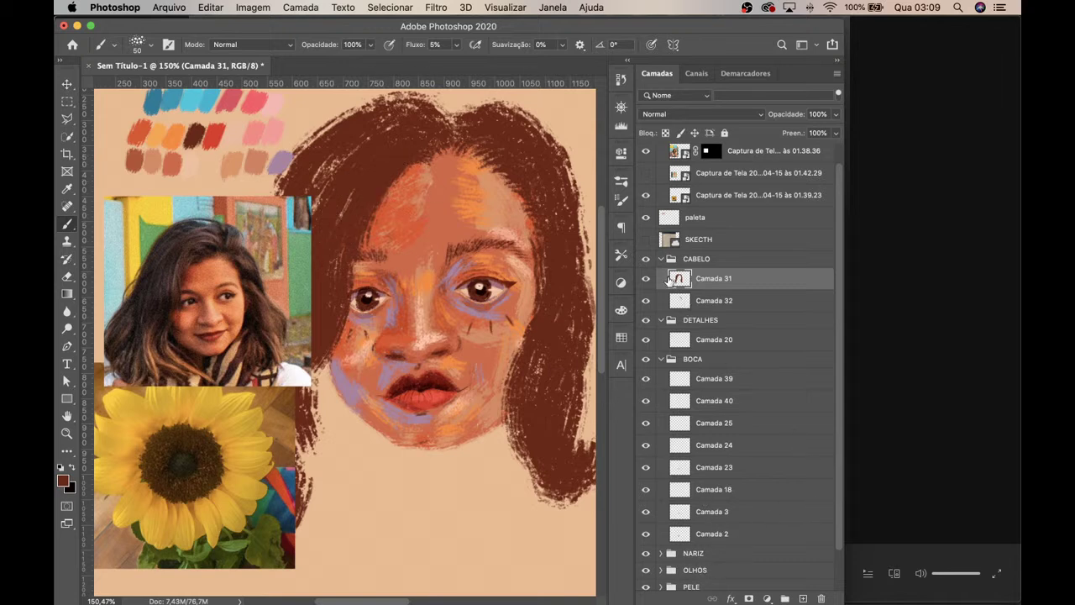
click(646, 301)
click(647, 301)
drag(715, 307, 728, 288)
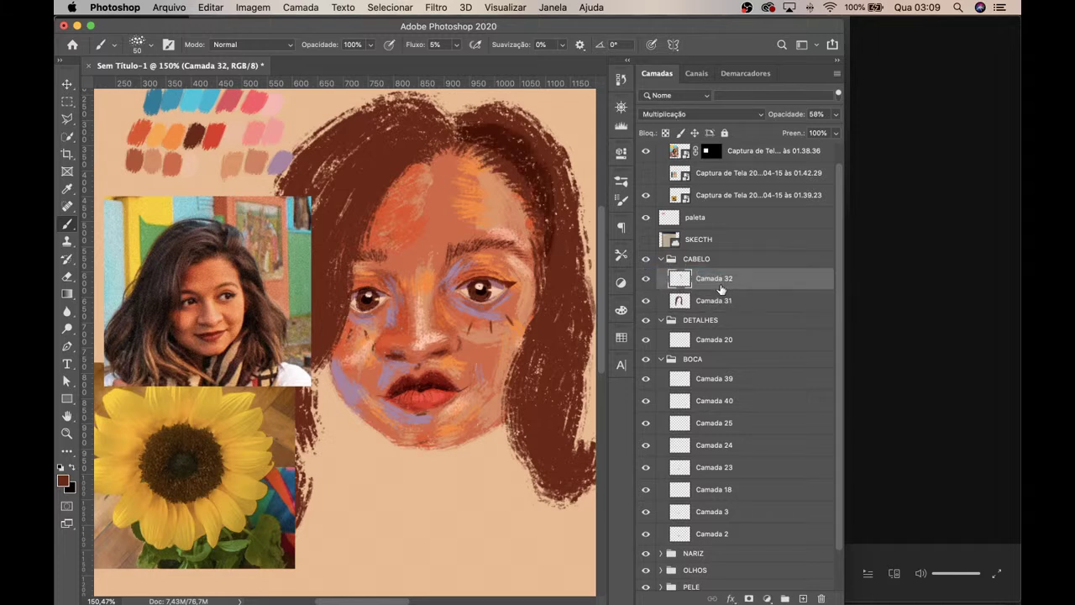
mouse_move(511, 162)
mouse_down()
mouse_move(484, 147)
mouse_move(523, 184)
mouse_move(534, 247)
mouse_move(534, 220)
mouse_up()
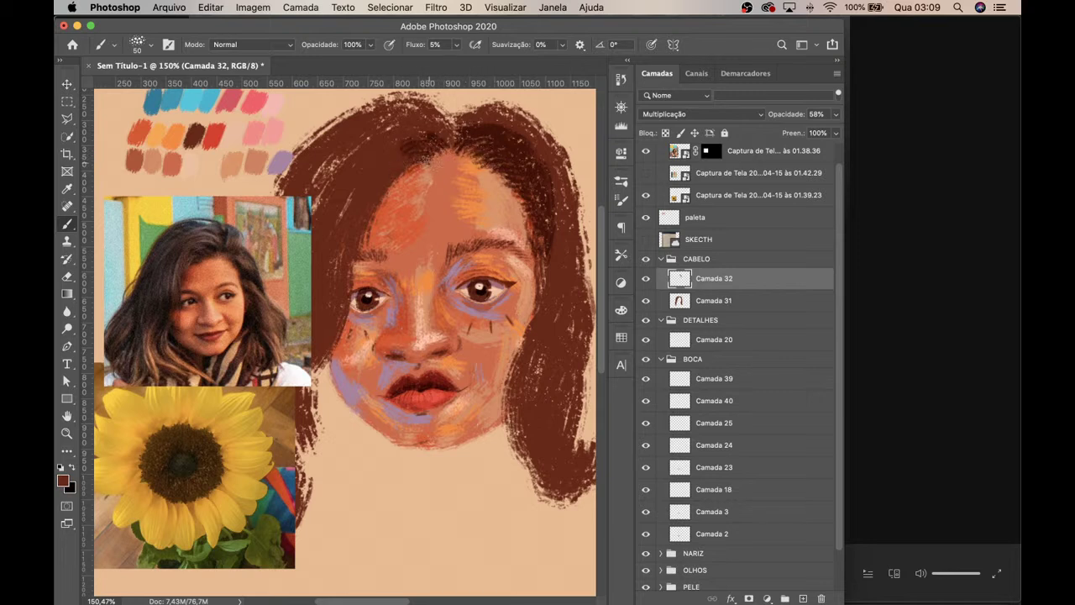
drag(441, 143, 399, 172)
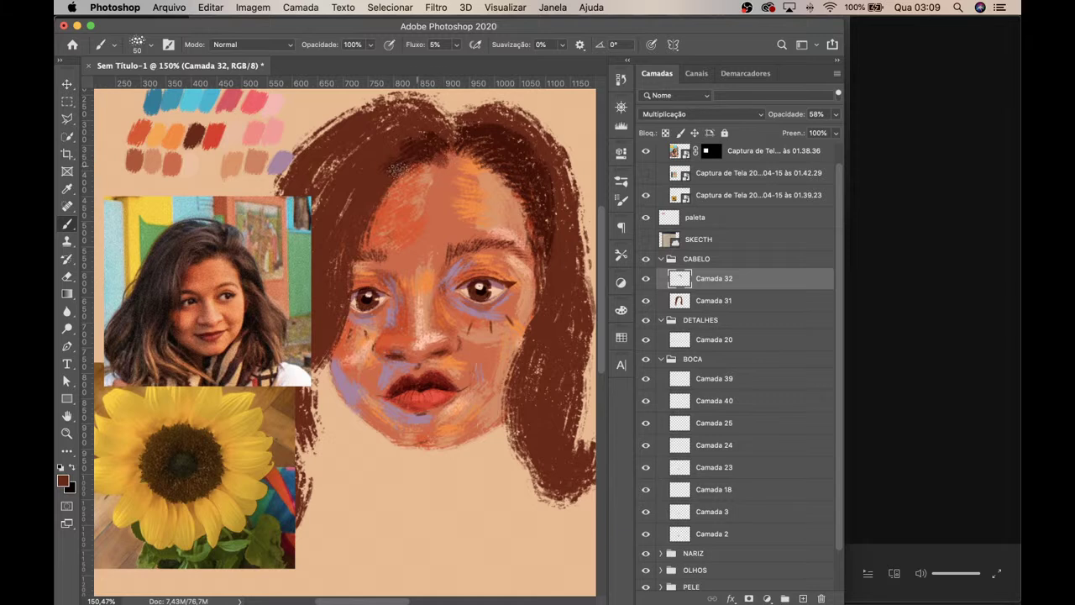
mouse_move(476, 161)
mouse_down()
mouse_move(512, 169)
mouse_move(534, 216)
mouse_up()
drag(493, 158, 509, 158)
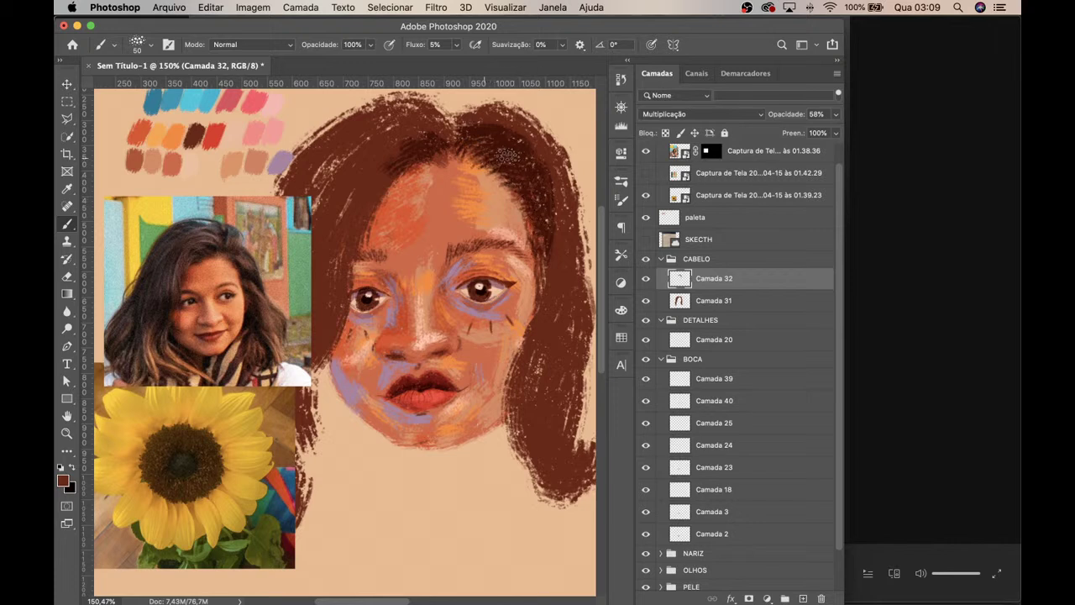
drag(419, 142, 393, 175)
Step: Add a new layer above Camada 32, then select Camada 31 and fill out the dark brown hair beside the jaw
click(786, 489)
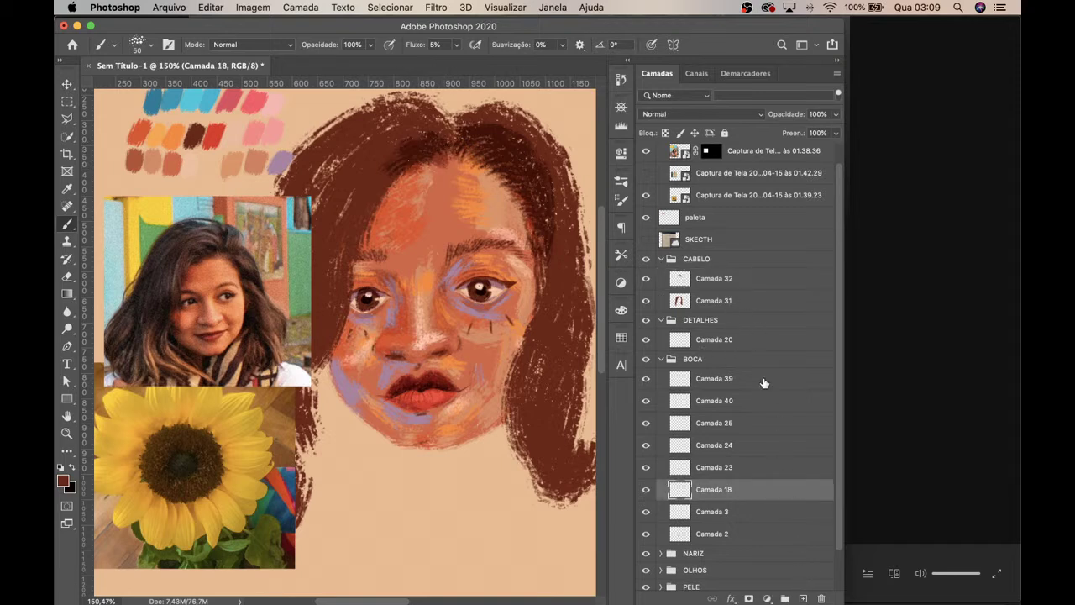
click(725, 278)
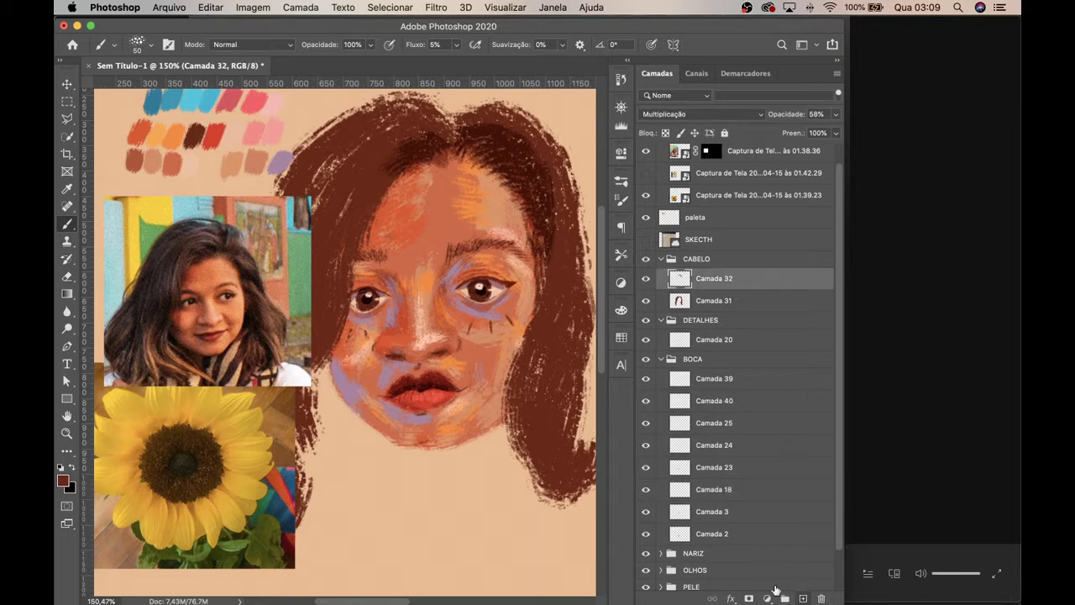
click(803, 599)
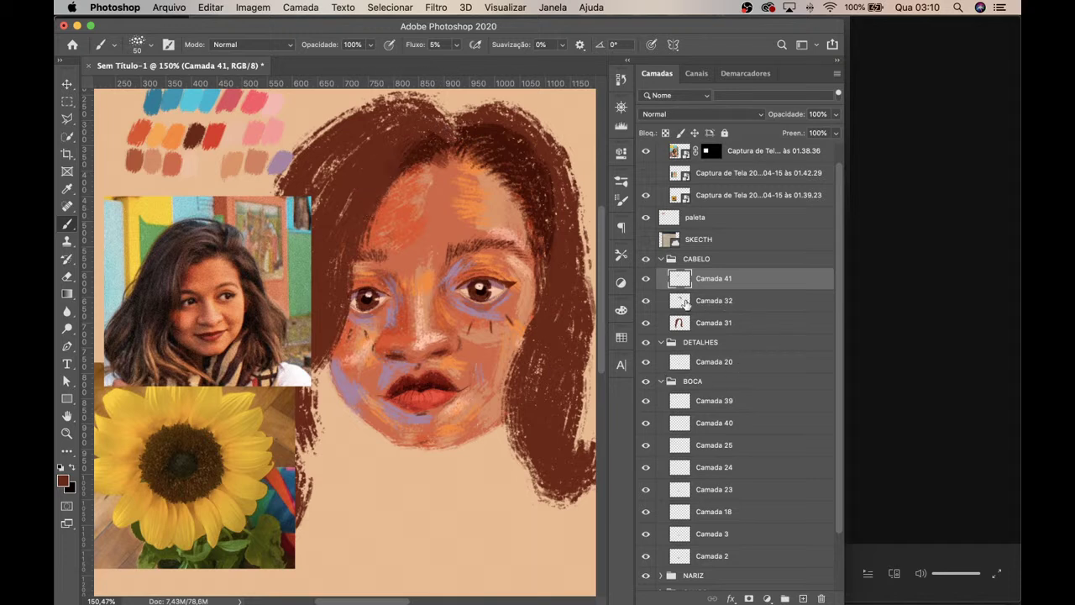
click(712, 325)
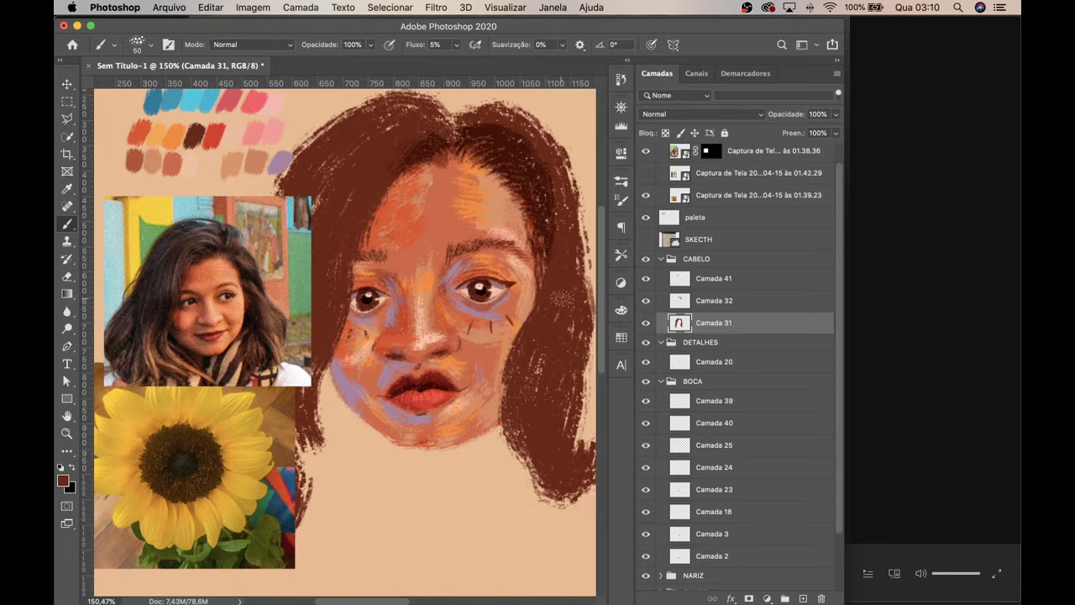
Step: Hide Camada 41 and paint darker shading on Camada 32 down the left hairline
click(681, 300)
click(646, 300)
click(647, 300)
click(646, 280)
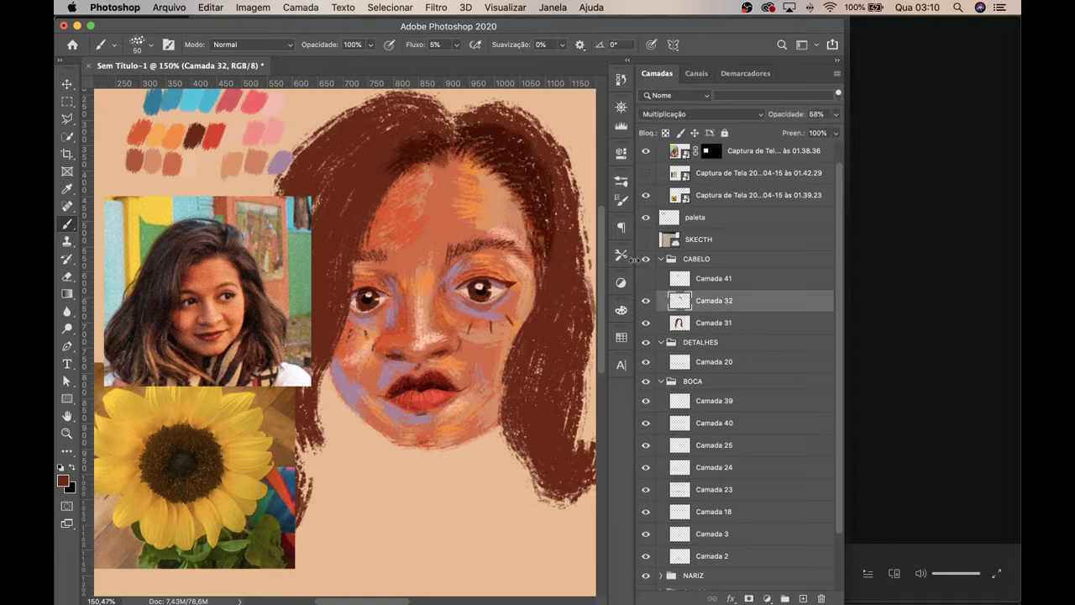
drag(402, 162, 371, 207)
drag(402, 166, 382, 196)
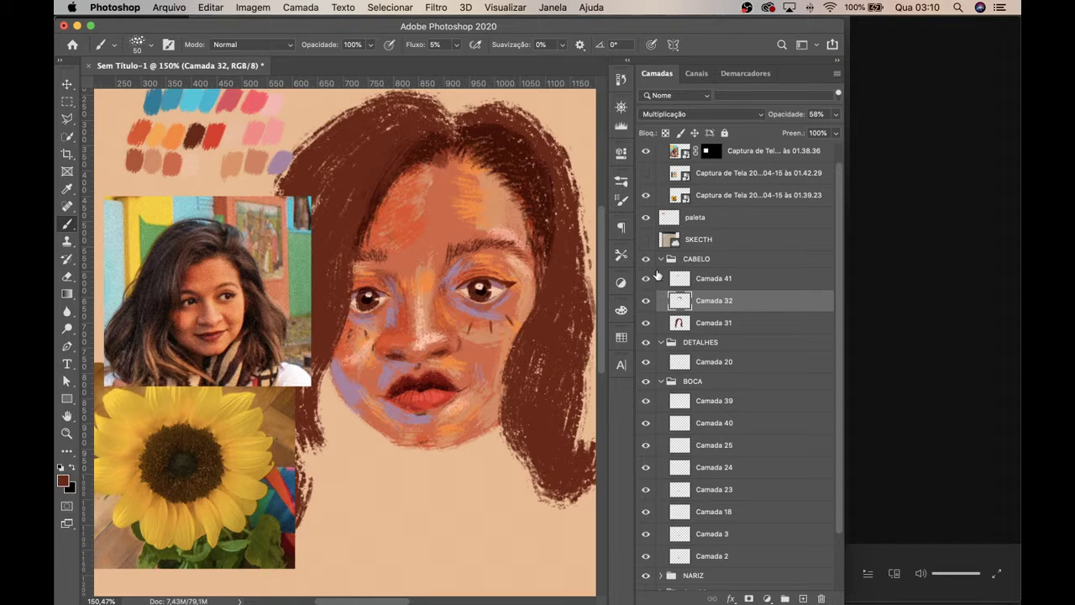
click(646, 281)
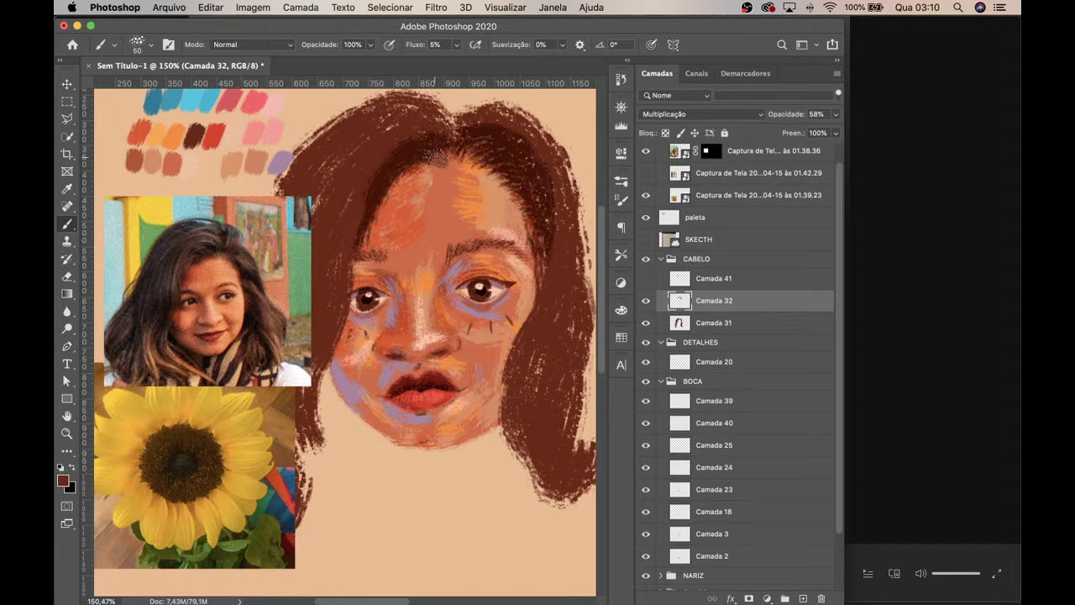
Step: Paint shading on Camada 32 over the hair beside the right cheek, then select Camada 41
click(684, 322)
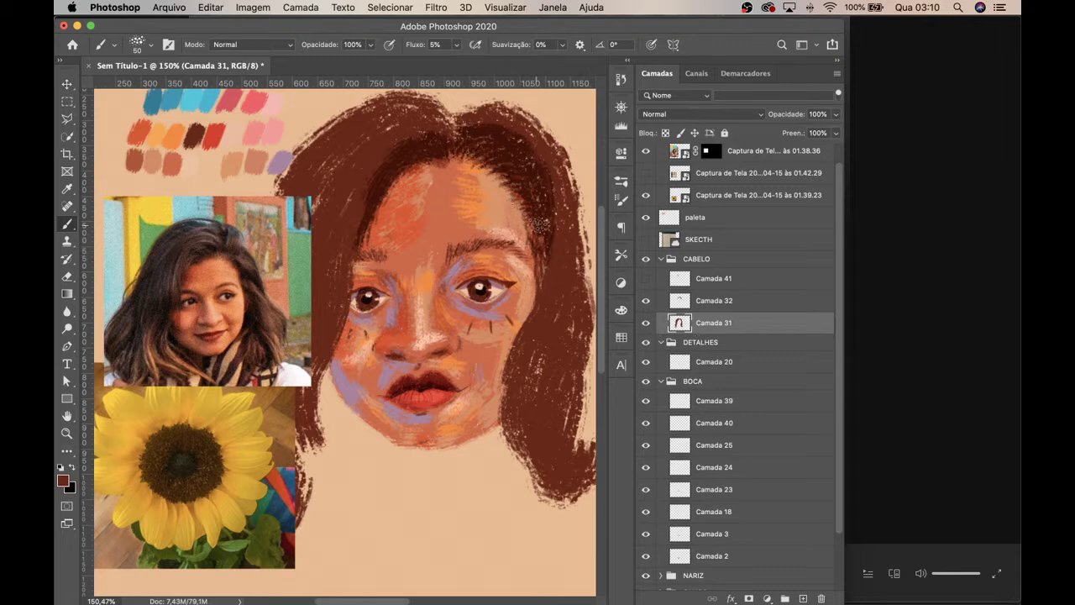
click(693, 304)
drag(520, 339, 510, 361)
mouse_move(532, 316)
mouse_down()
mouse_move(503, 402)
mouse_move(515, 357)
mouse_move(505, 402)
mouse_move(526, 422)
mouse_move(507, 381)
mouse_move(505, 423)
mouse_move(544, 352)
mouse_up()
click(703, 280)
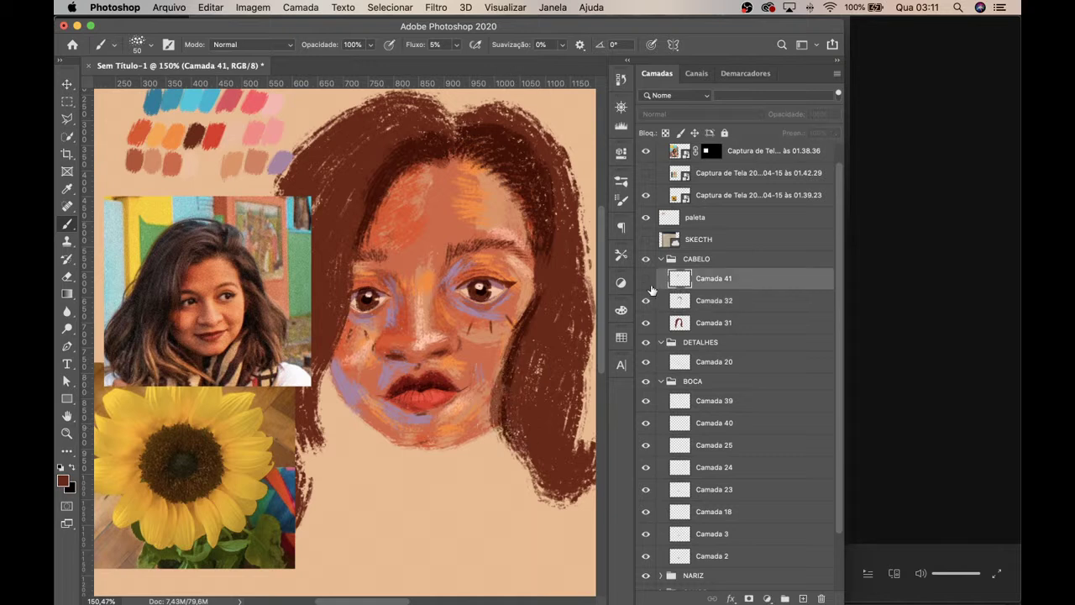
Step: Paint a darker brown stroke on Camada 41 over the hair beside the right cheek, then toggle Camada 32's visibility to compare
mouse_move(509, 403)
mouse_down()
mouse_move(553, 281)
mouse_move(540, 313)
mouse_up()
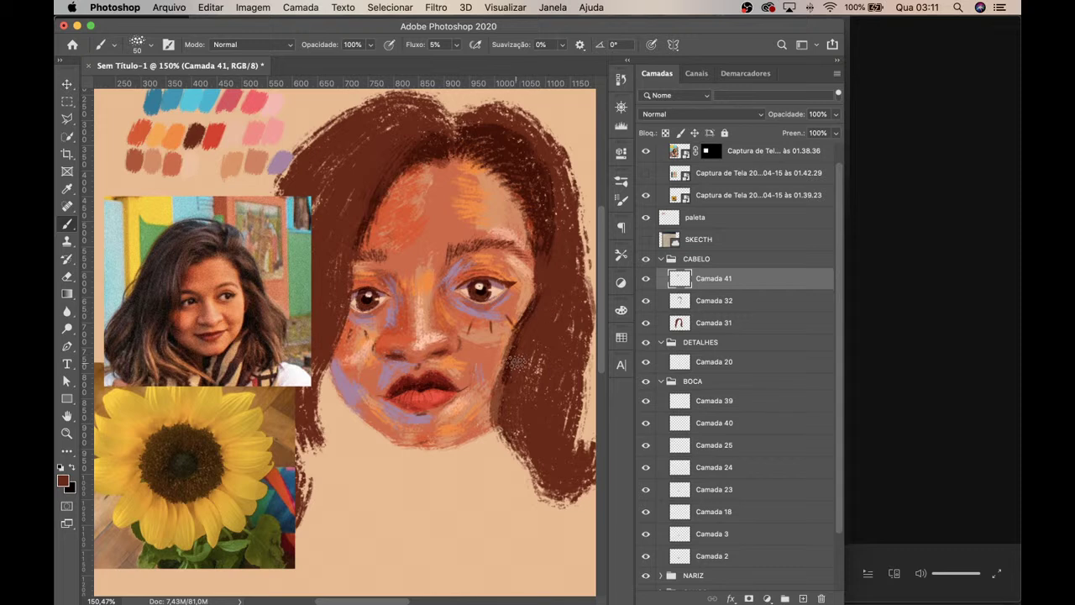
click(646, 301)
click(647, 300)
Step: Sample the orange-red palette swatch for the brush and add a new layer above Camada 41
key(i)
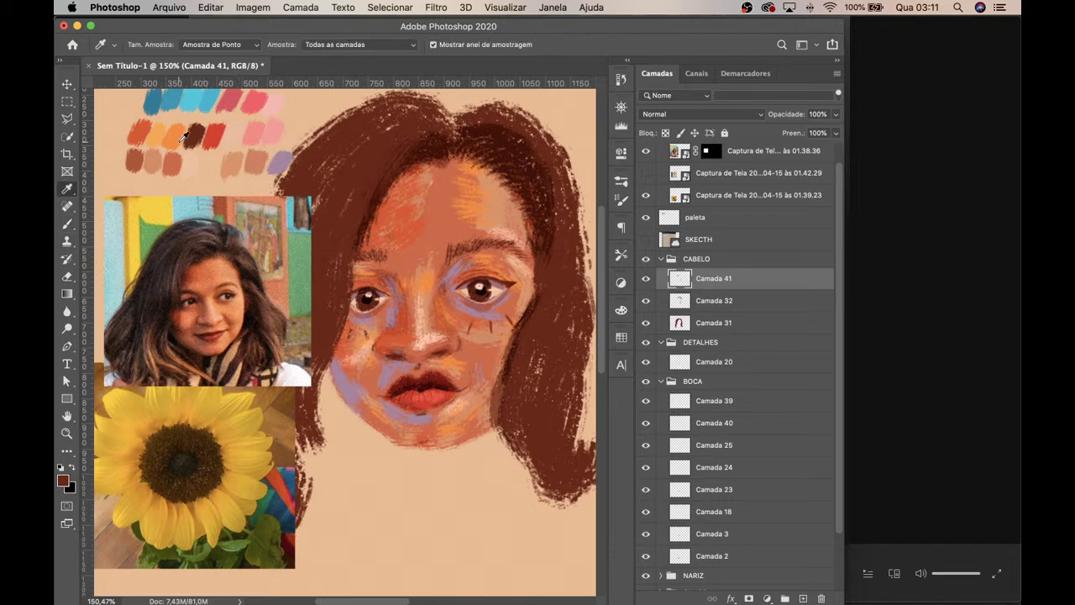
click(149, 132)
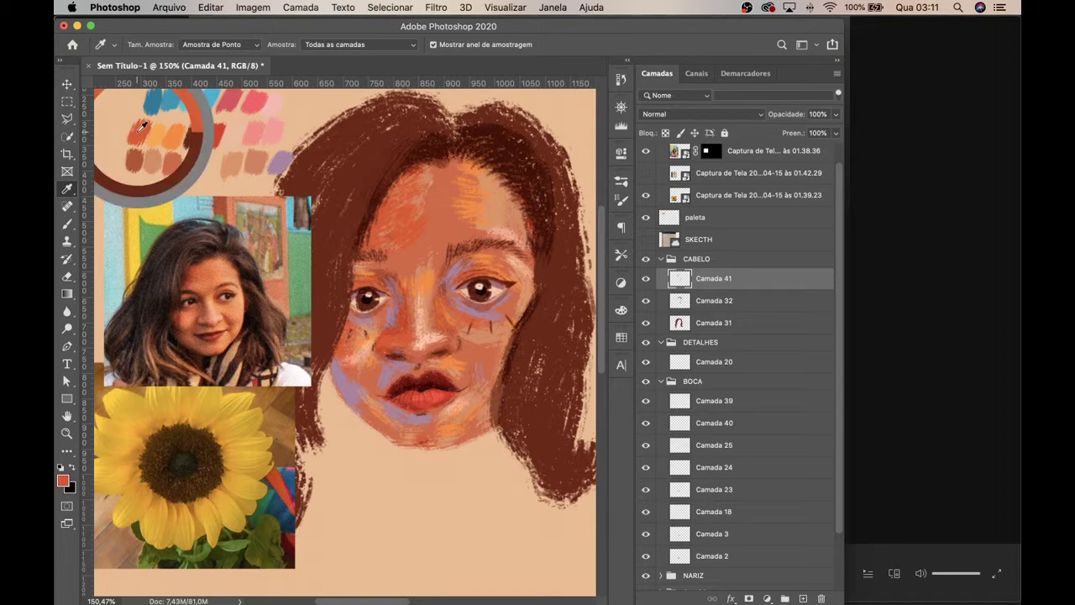
key(b)
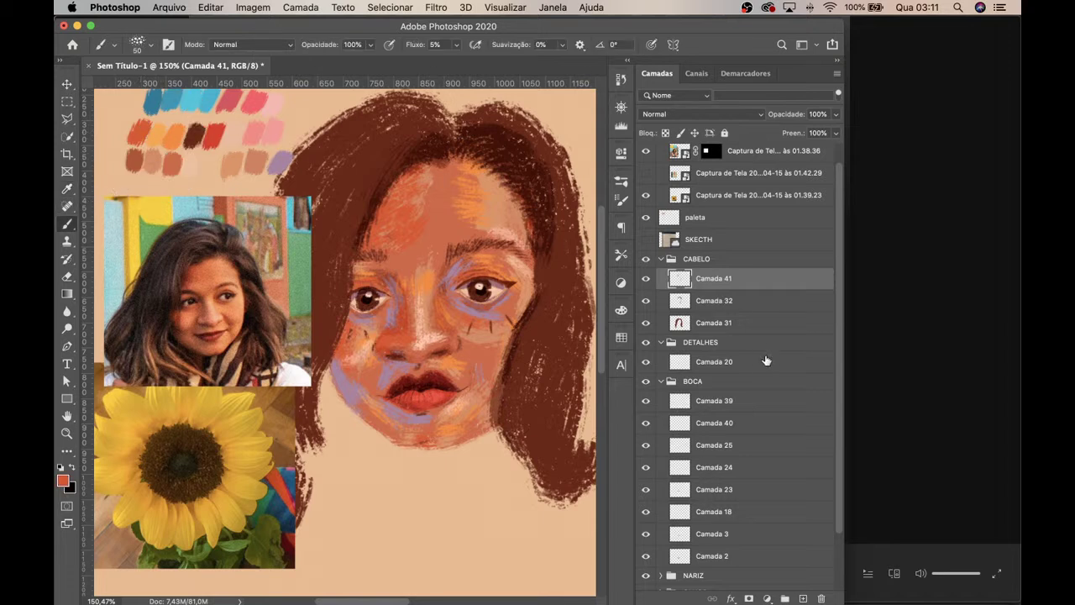
click(784, 598)
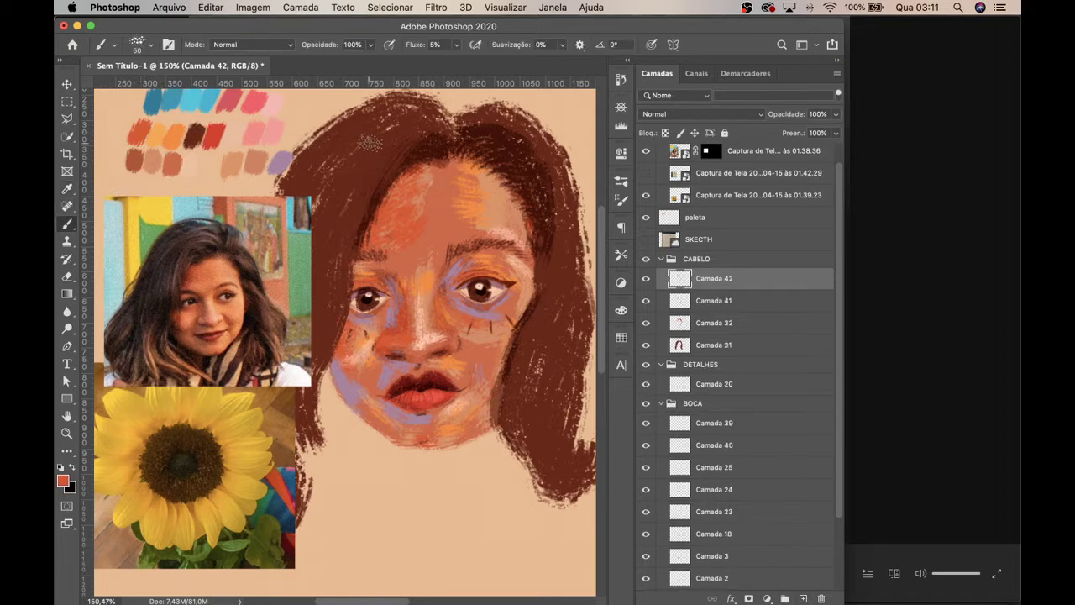
Step: Widen the application window so that the canvas area shows the whole portrait and references
scroll(842, 388, up, 1)
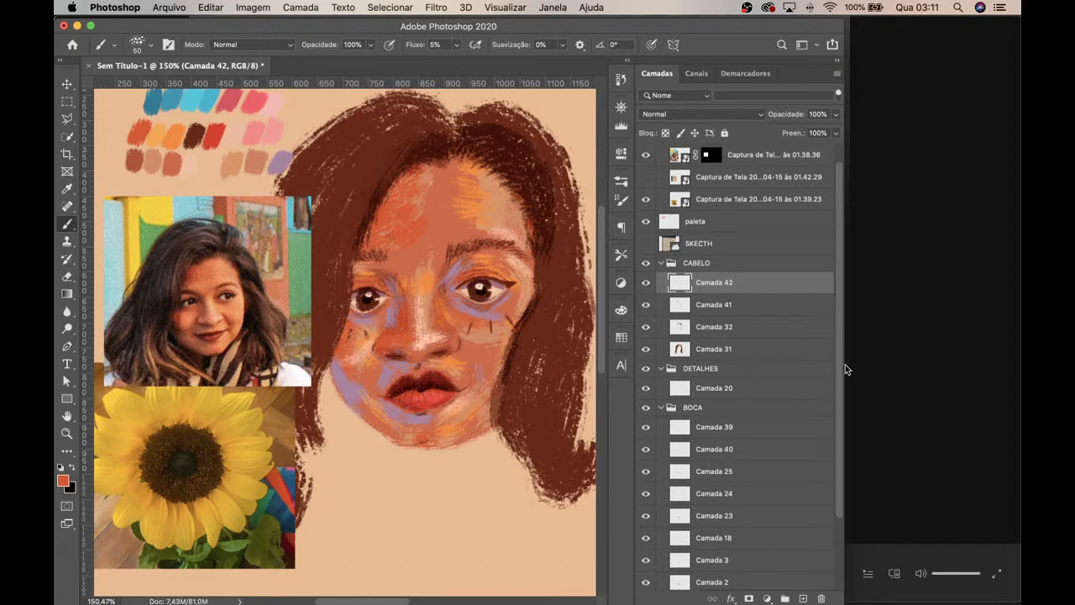
drag(845, 370, 988, 381)
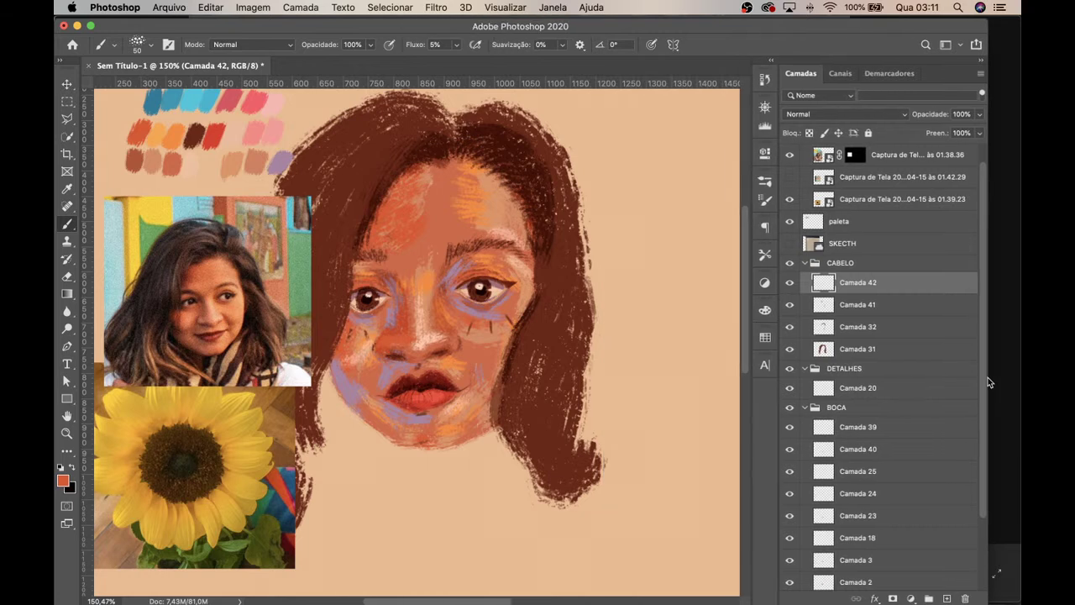
drag(987, 377, 986, 377)
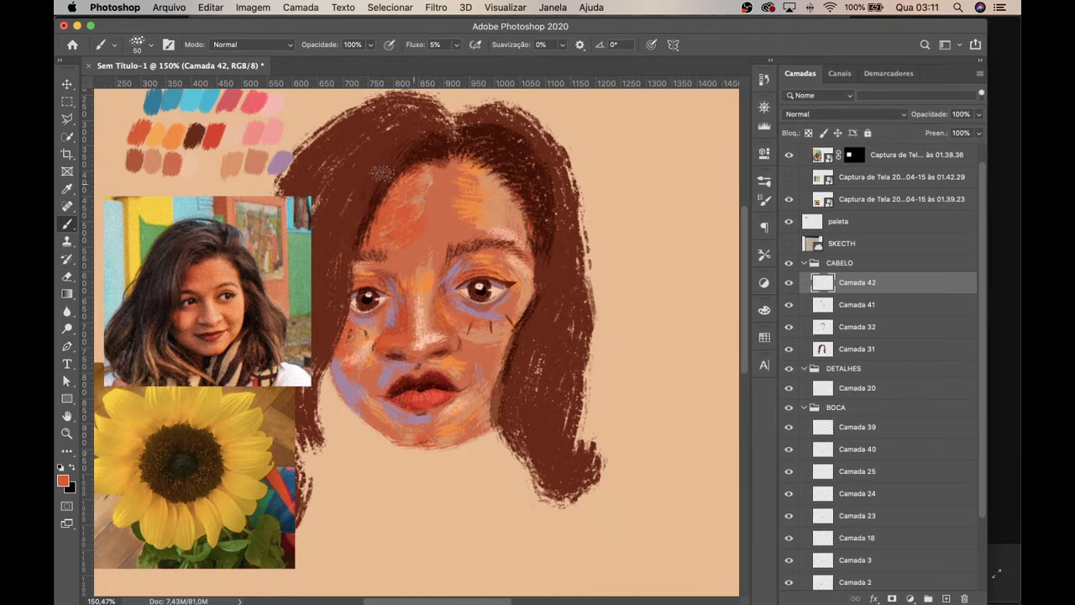
mouse_move(471, 259)
mouse_down()
mouse_move(571, 252)
mouse_move(562, 245)
mouse_move(590, 266)
mouse_move(583, 272)
mouse_up()
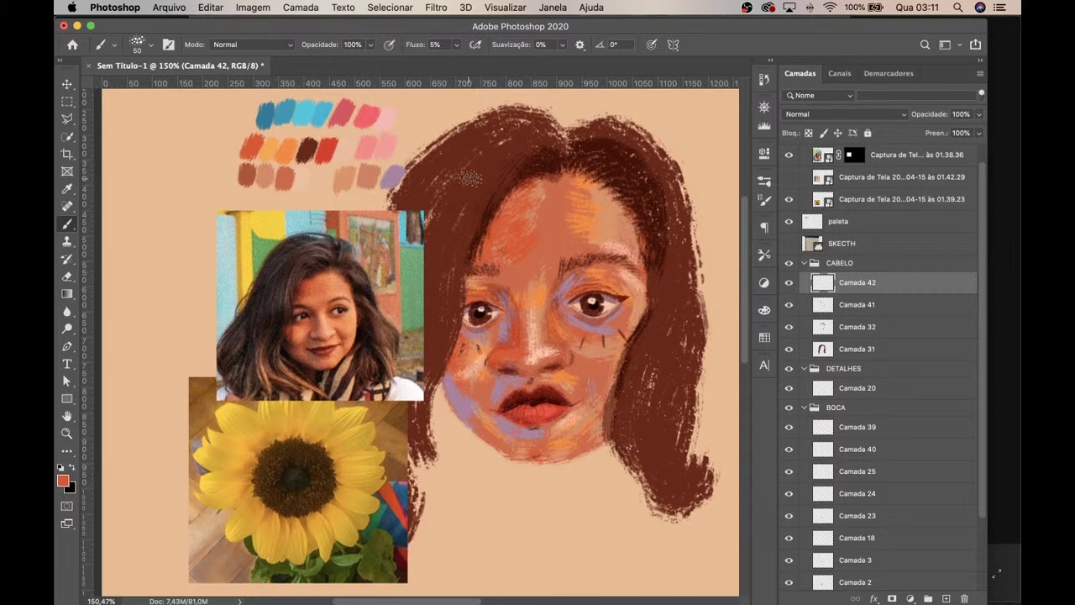
Step: Paint orange-red strokes along the hair left of the forehead and set Camada 42's blend mode to Multiplicação
drag(495, 165, 515, 153)
drag(456, 220, 449, 247)
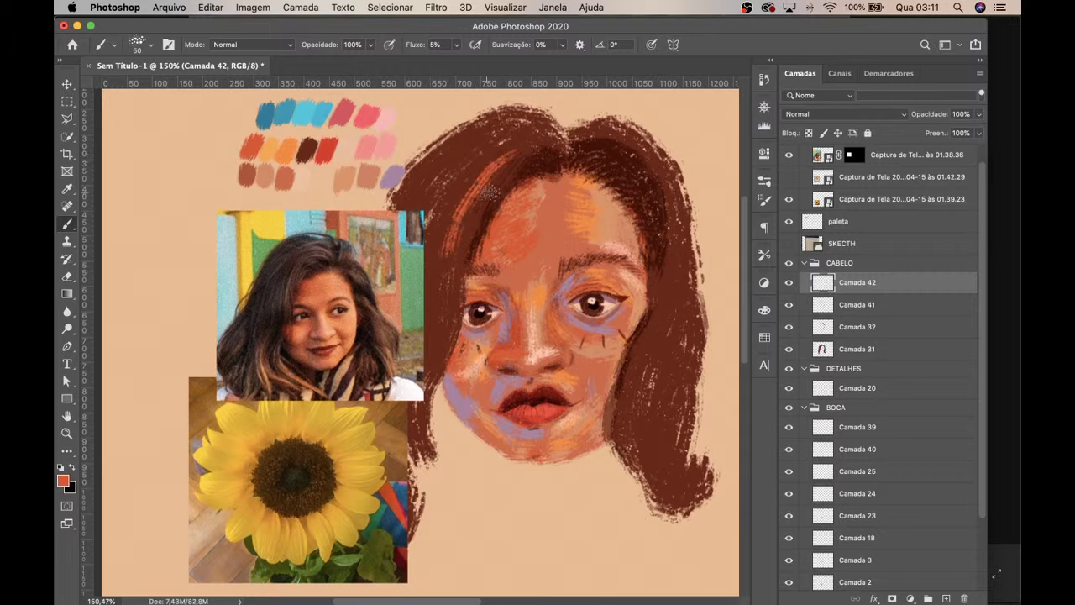
click(804, 116)
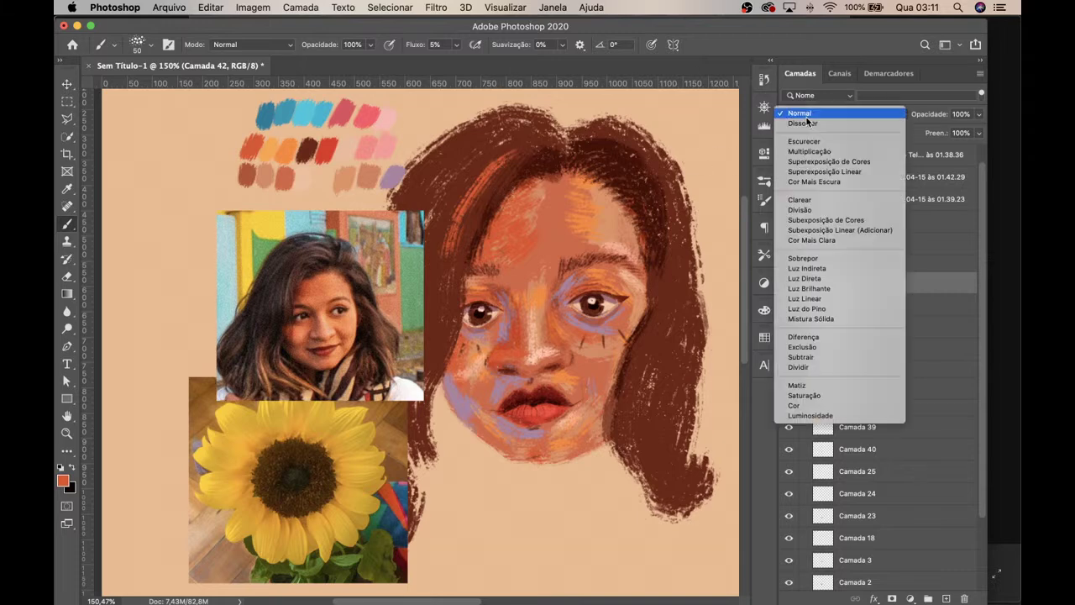
click(798, 152)
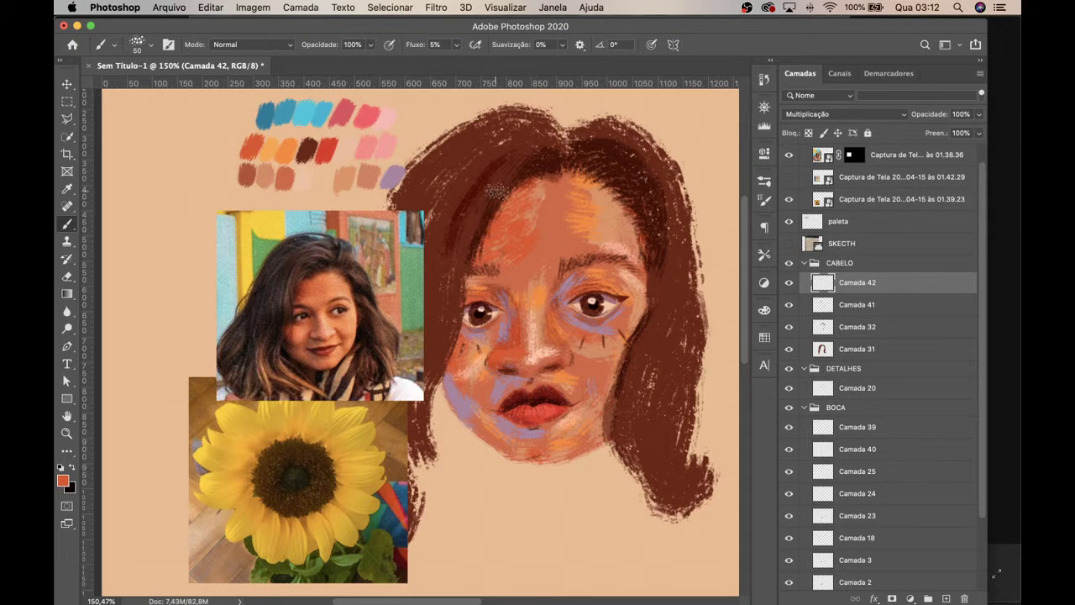
Step: Undo the last strokes, then paint multiplied shading strands on Camada 42 down the hair right of the face
key(super+z)
key(super+z)
key(super+z)
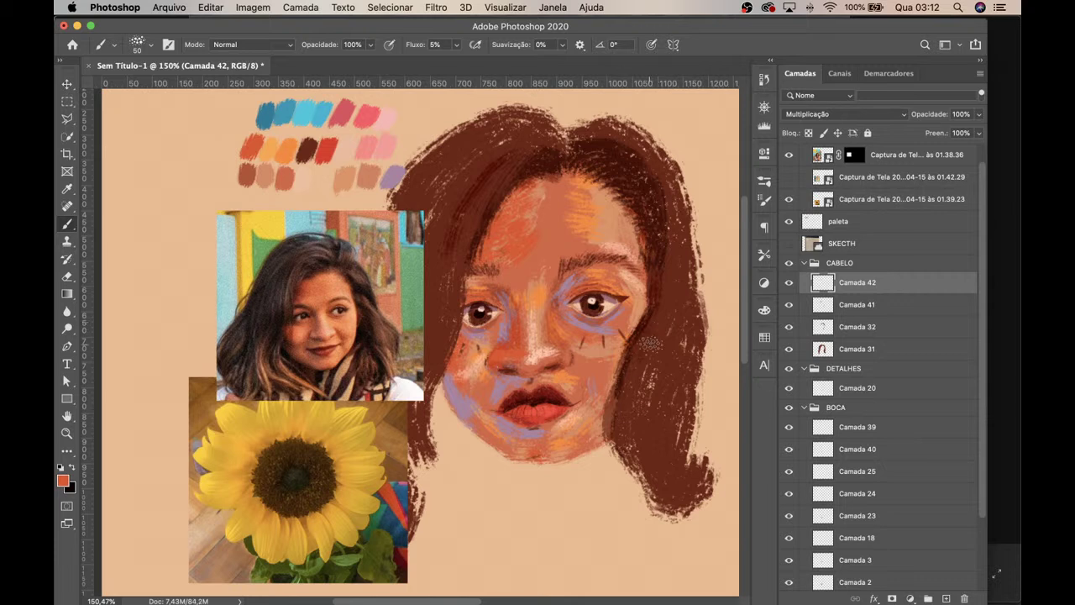
mouse_move(614, 132)
mouse_down()
mouse_move(665, 172)
mouse_move(666, 153)
mouse_move(666, 250)
mouse_move(676, 261)
mouse_move(642, 363)
mouse_move(662, 312)
mouse_move(634, 437)
mouse_up()
mouse_move(646, 368)
mouse_down()
mouse_move(634, 387)
mouse_move(651, 412)
mouse_up()
mouse_move(689, 332)
mouse_down()
mouse_move(659, 372)
mouse_move(651, 445)
mouse_up()
mouse_move(672, 320)
mouse_down()
mouse_move(635, 406)
mouse_move(638, 448)
mouse_up()
mouse_move(661, 340)
mouse_down()
mouse_move(622, 397)
mouse_move(632, 448)
mouse_move(665, 357)
mouse_move(653, 475)
mouse_move(677, 393)
mouse_move(663, 327)
mouse_move(654, 459)
mouse_move(675, 358)
mouse_move(670, 458)
mouse_move(673, 349)
mouse_move(657, 322)
mouse_move(680, 247)
mouse_move(664, 361)
mouse_move(682, 368)
mouse_move(667, 504)
mouse_up()
drag(671, 414, 684, 379)
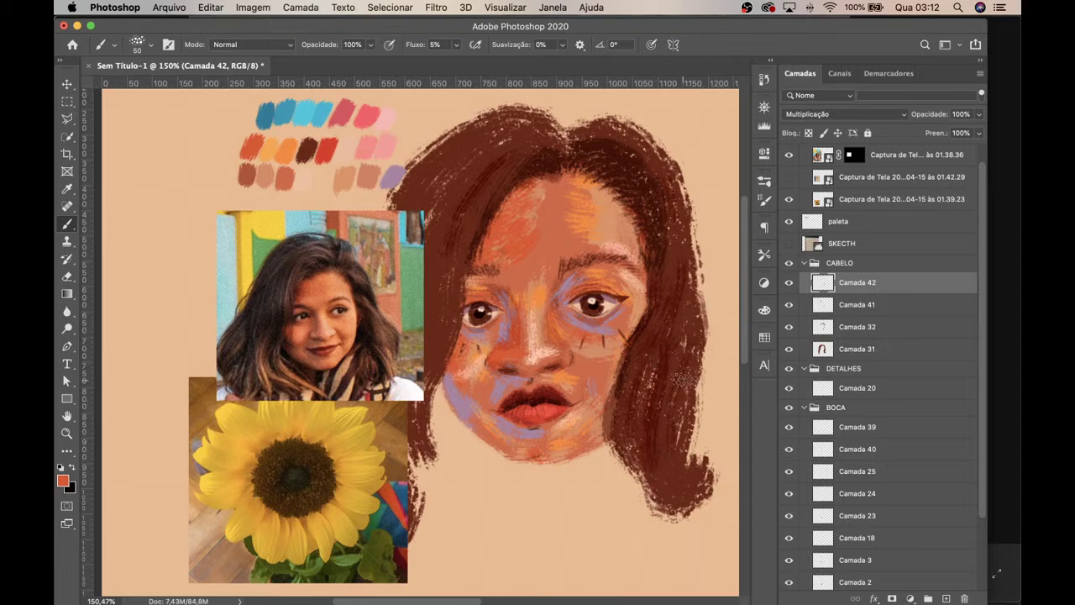
Step: Show the SKECTH layer and extend the shading to the curled hair ends beside the jaw, reducing the brush size to 25
click(788, 245)
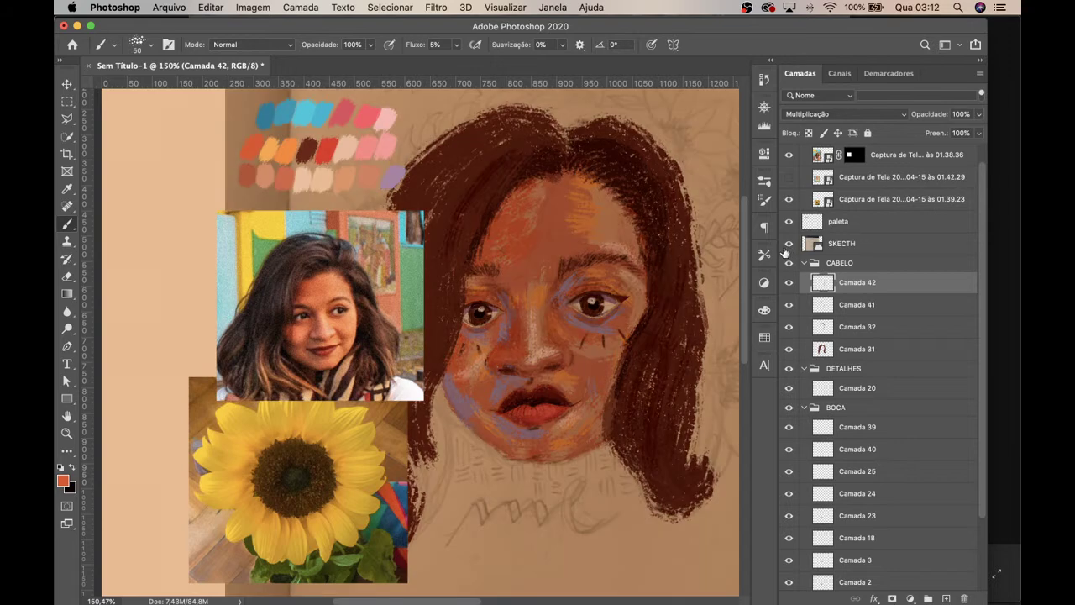
mouse_move(664, 402)
mouse_down()
mouse_move(684, 424)
mouse_move(673, 419)
mouse_move(660, 449)
mouse_move(696, 498)
mouse_up()
key(bracketleft)
key(bracketleft)
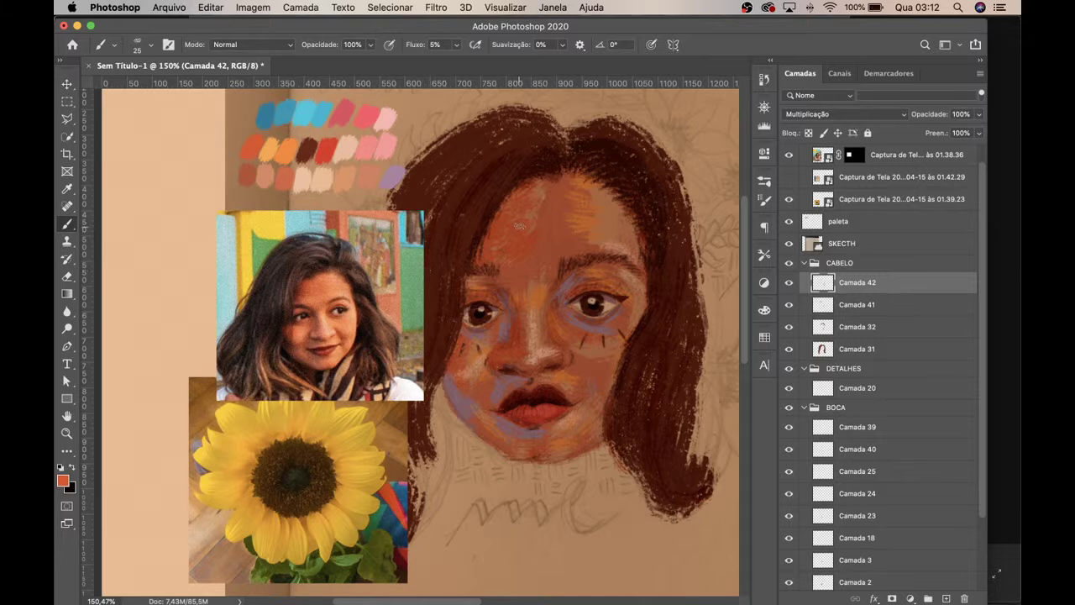
Step: Enlarge the brush to 70, sample the orange palette swatch and paint multiplied strokes over the hair around the parting
key(XF86MonBrightnessUp)
key(bracketright)
key(bracketright)
key(bracketright)
key(bracketright)
key(bracketright)
key(bracketright)
key(bracketright)
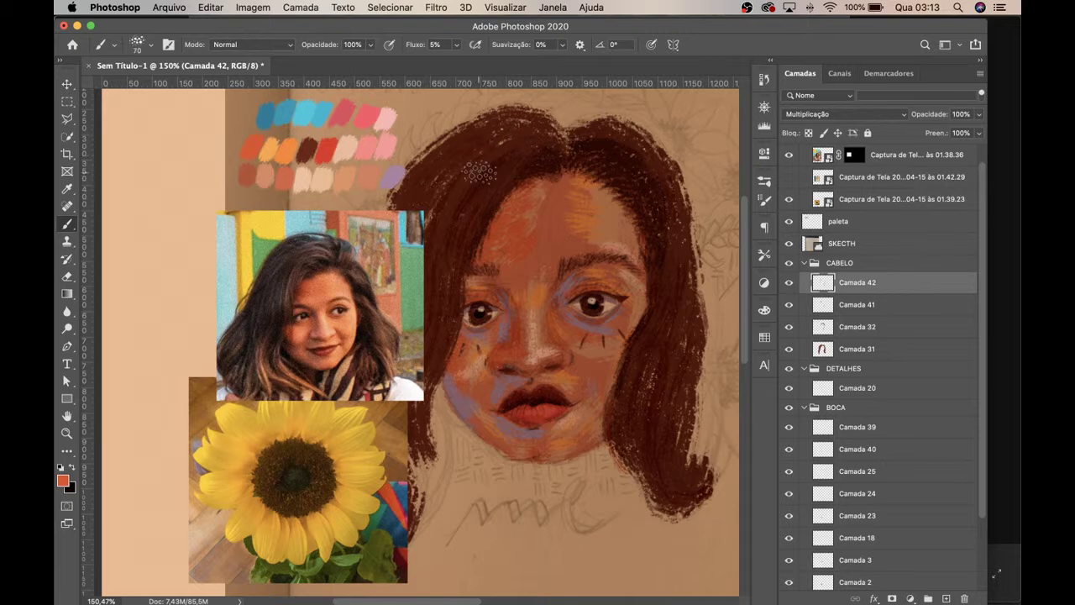
key(i)
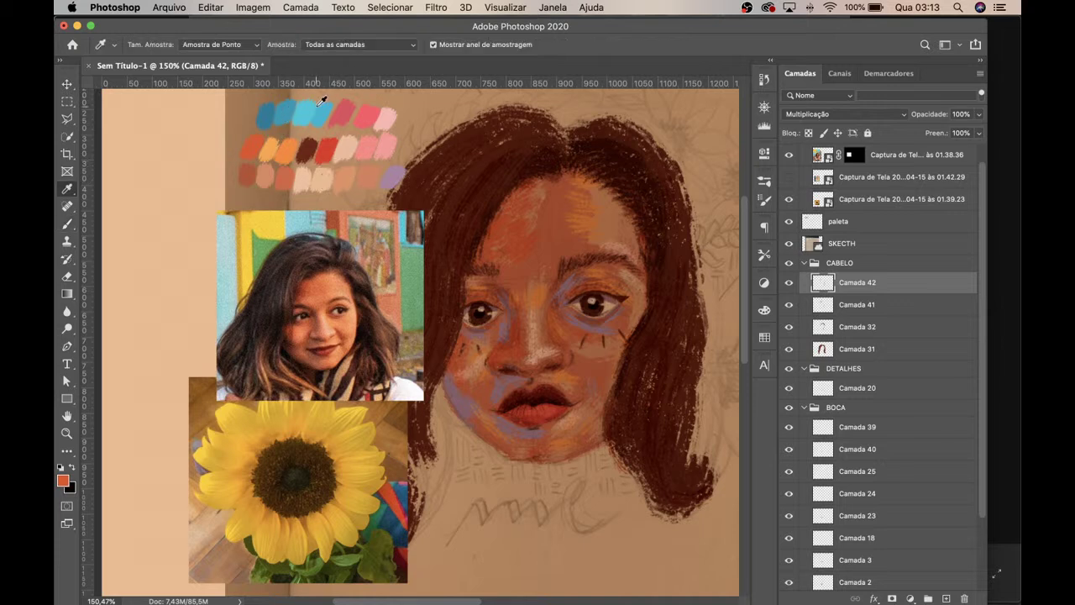
click(290, 147)
key(b)
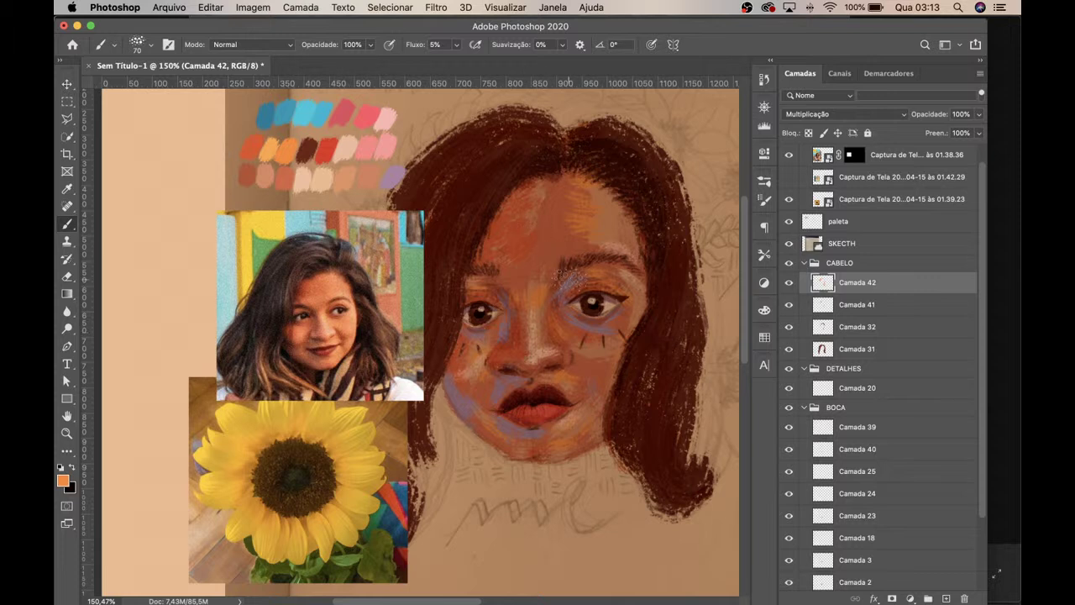
Step: Hide the SKECTH layer and collapse the BOCA and DETALHES groups
click(788, 243)
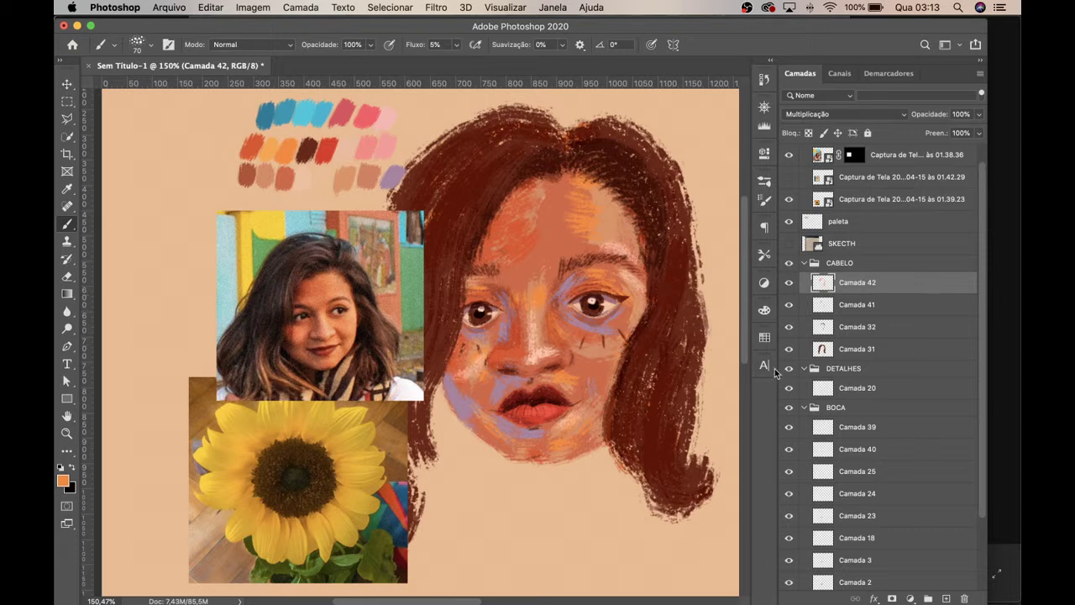
click(854, 399)
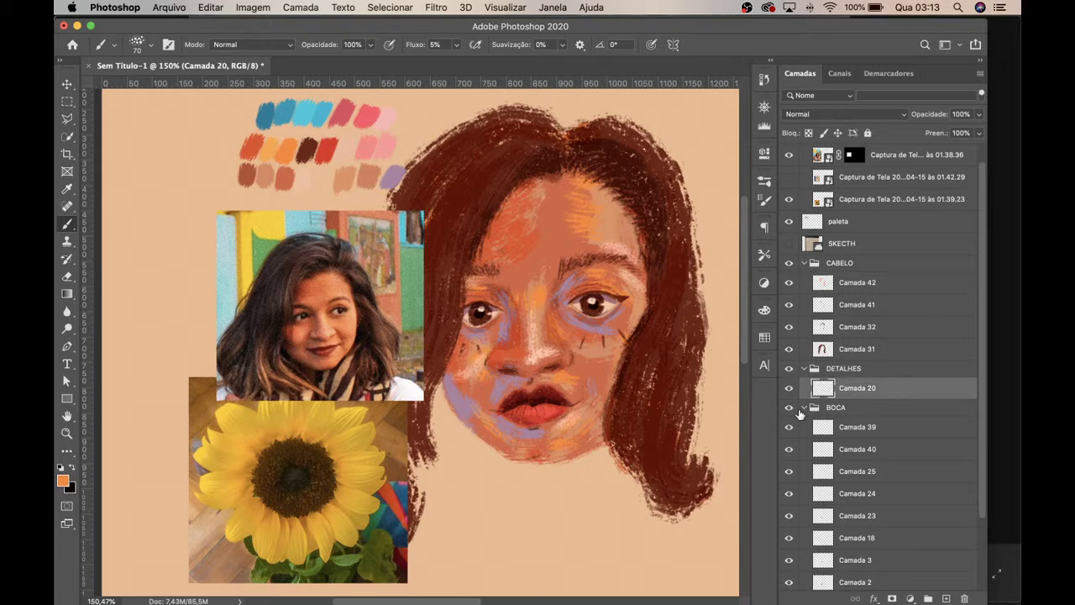
click(804, 409)
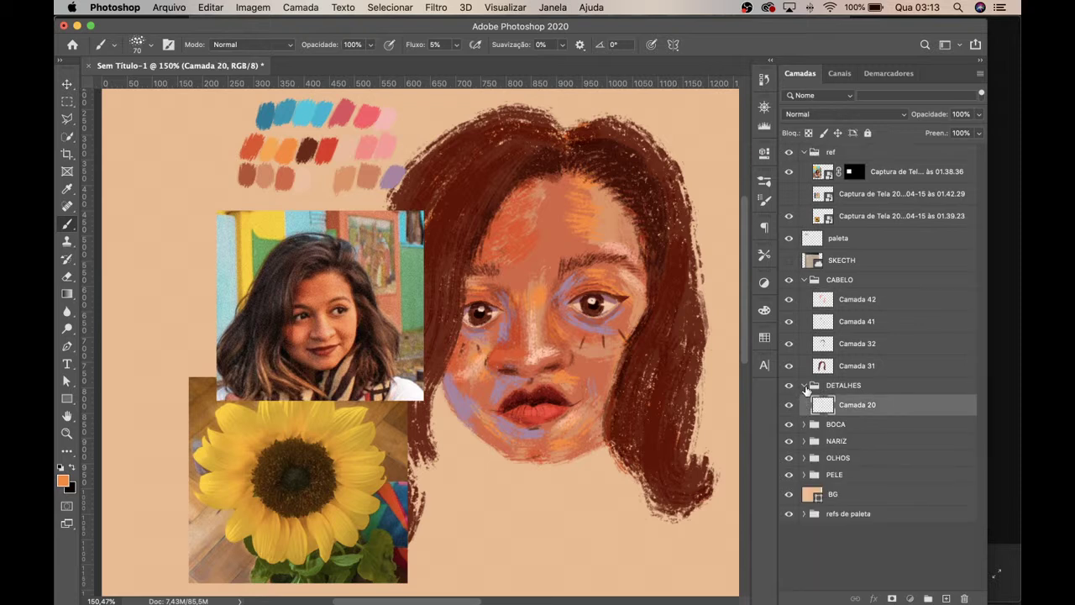
click(804, 385)
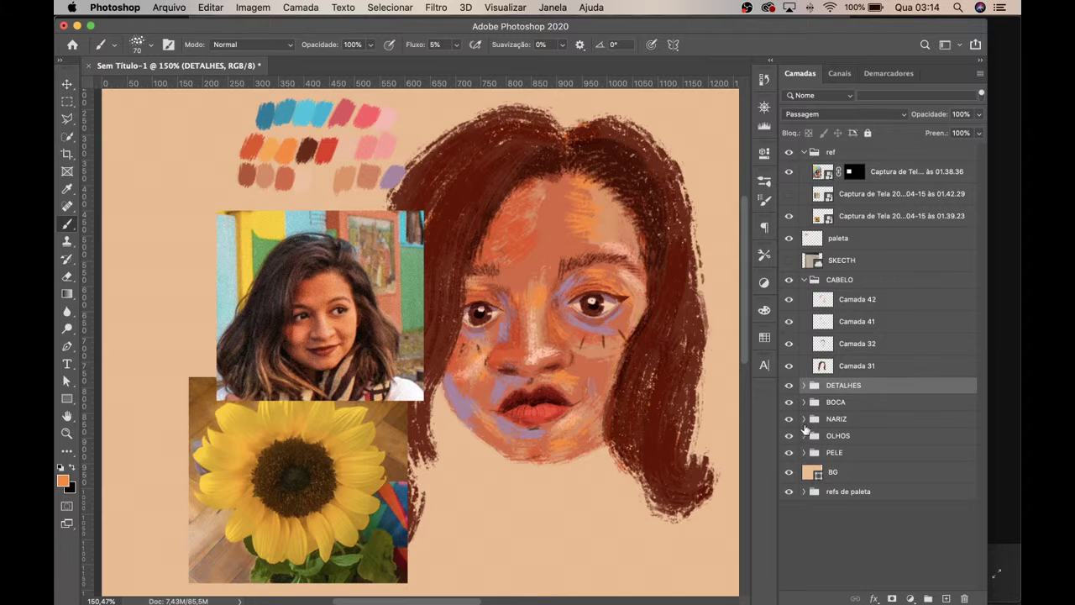
Step: Add a new layer above Camada 42 at 24% opacity and sample the light orange palette swatch for the brush
click(854, 304)
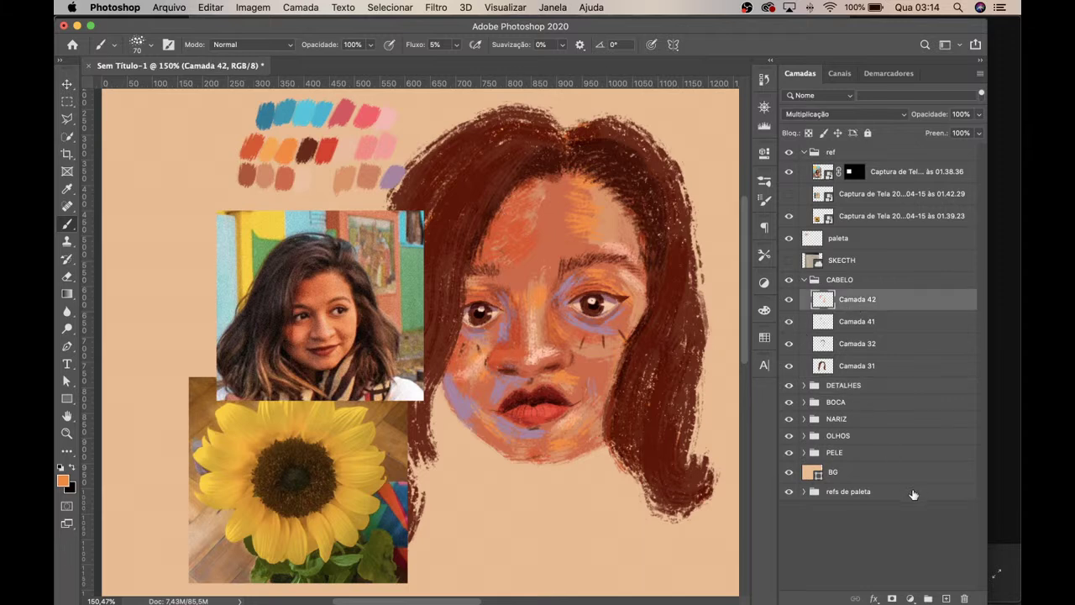
click(946, 599)
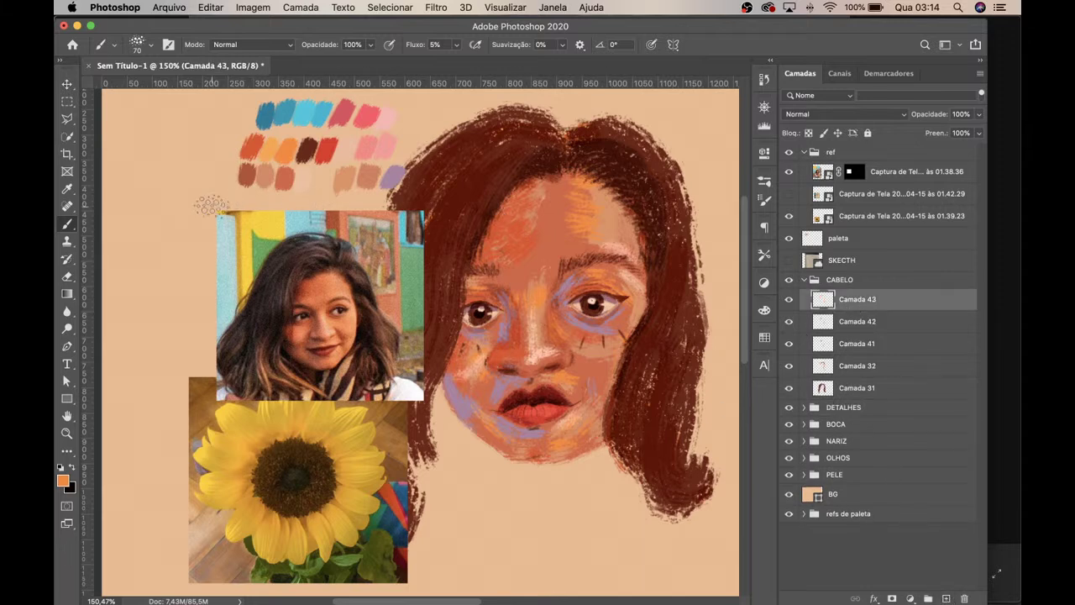
key(i)
click(282, 144)
key(b)
click(979, 115)
drag(938, 131, 930, 130)
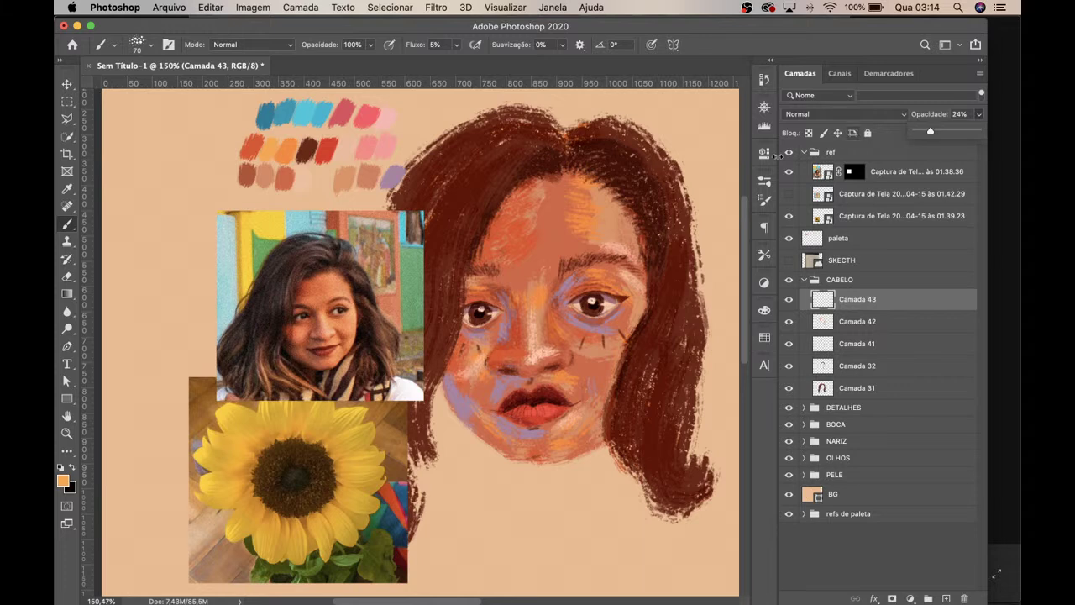
Step: Paint light orange highlight strands on Camada 43 over the hair left of the forehead, reducing the brush size to 15
key(bracketleft)
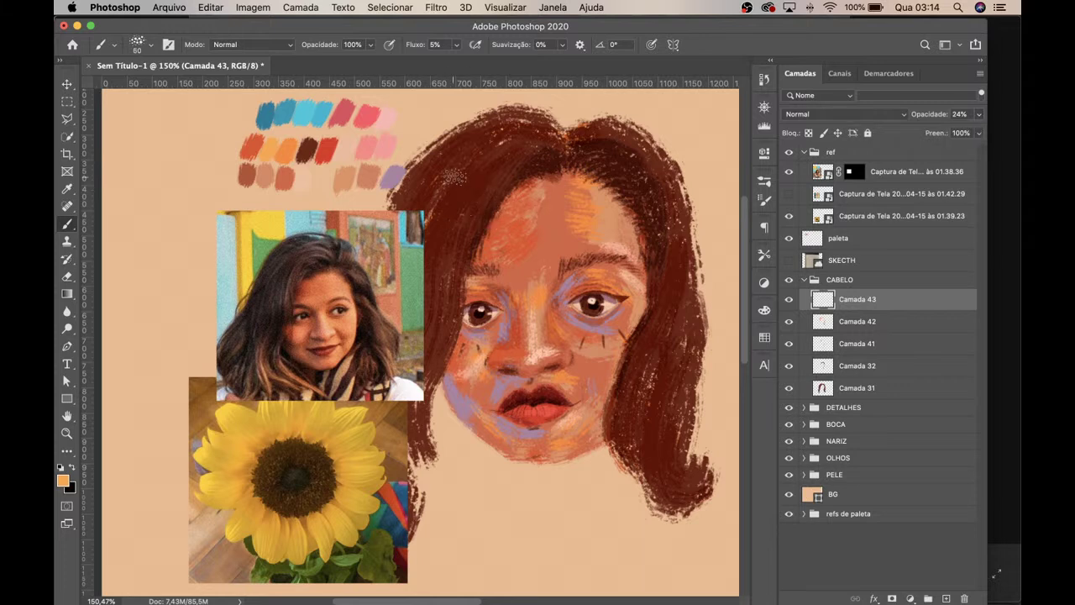
key(bracketleft)
drag(511, 161, 457, 226)
mouse_move(481, 171)
mouse_down()
mouse_move(547, 151)
mouse_move(492, 187)
mouse_move(516, 167)
mouse_up()
key(bracketleft)
key(bracketleft)
key(bracketleft)
key(bracketleft)
key(bracketleft)
key(bracketleft)
key(bracketleft)
key(bracketleft)
key(bracketleft)
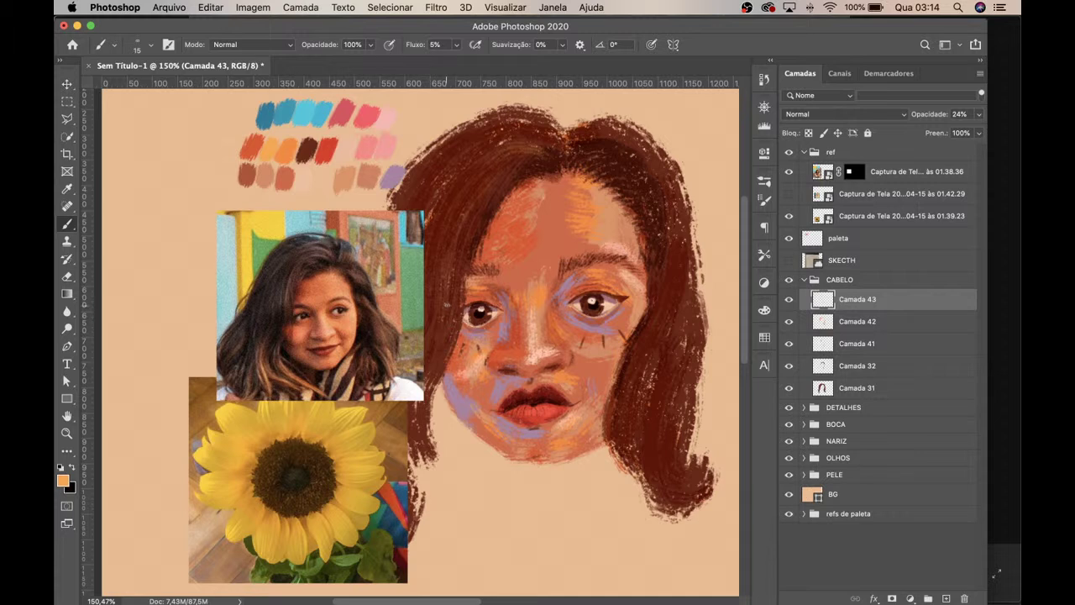
drag(446, 277, 451, 278)
Step: Collapse the CABELO group, then expand the PELE group and select Camada 37 for work on the lower face
click(804, 280)
scroll(521, 314, right, 4)
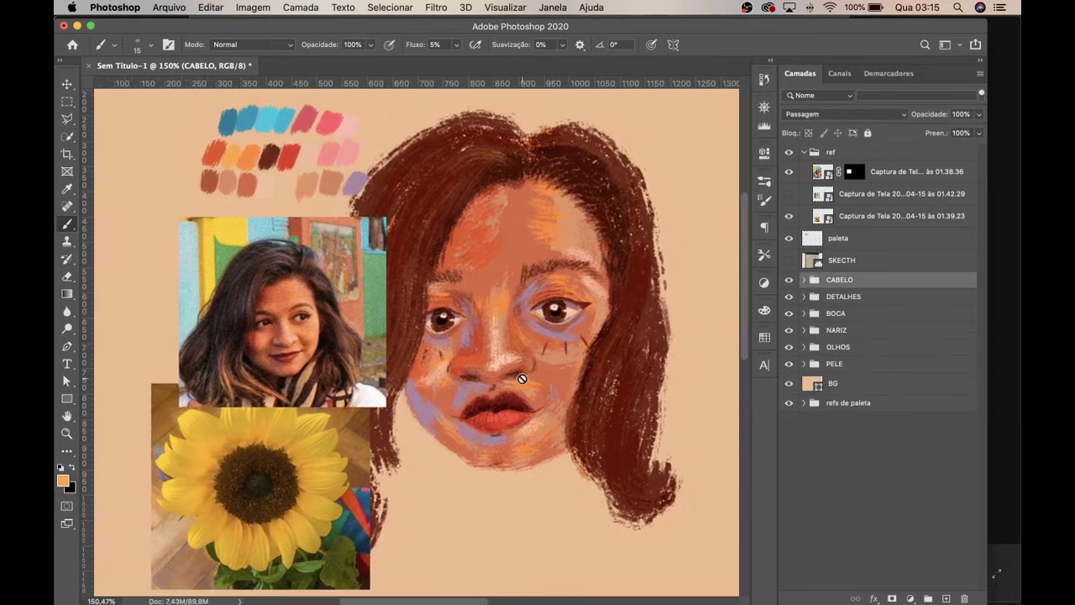
key(z)
drag(492, 447, 531, 387)
drag(528, 335, 567, 373)
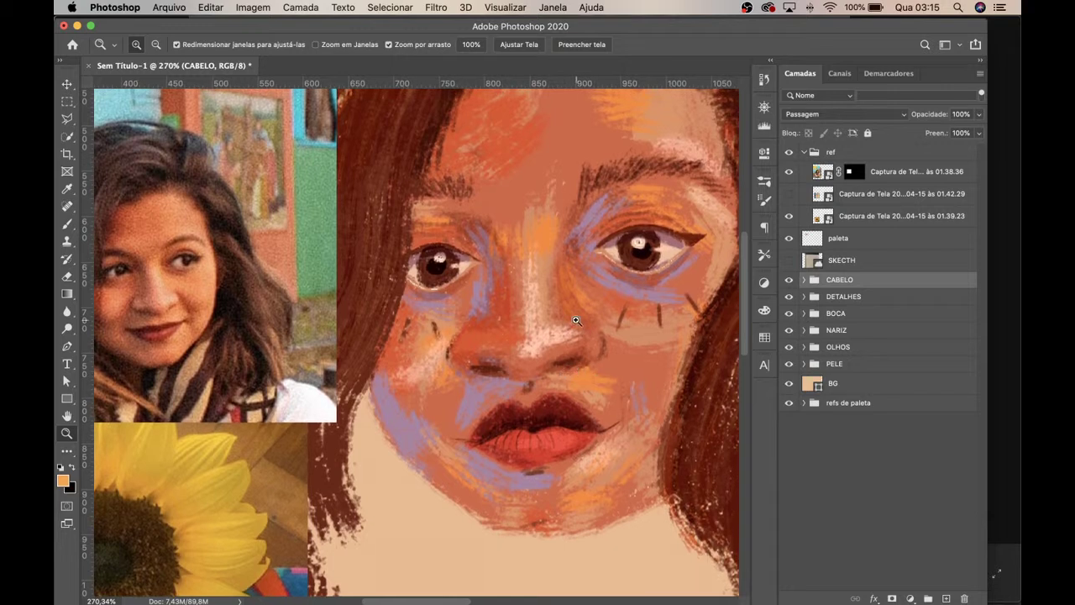
click(837, 316)
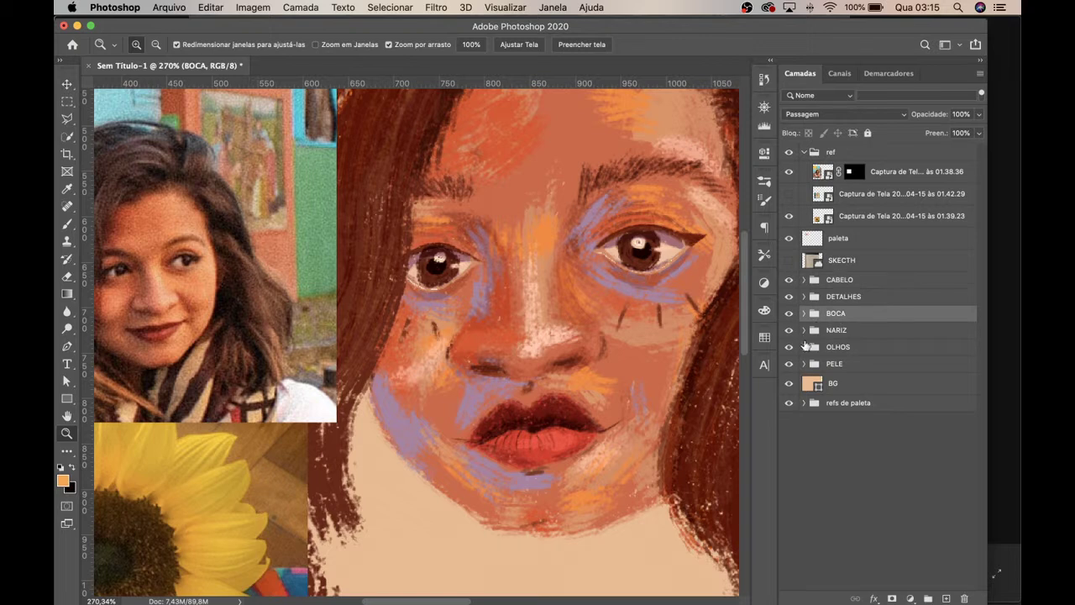
click(804, 364)
click(861, 387)
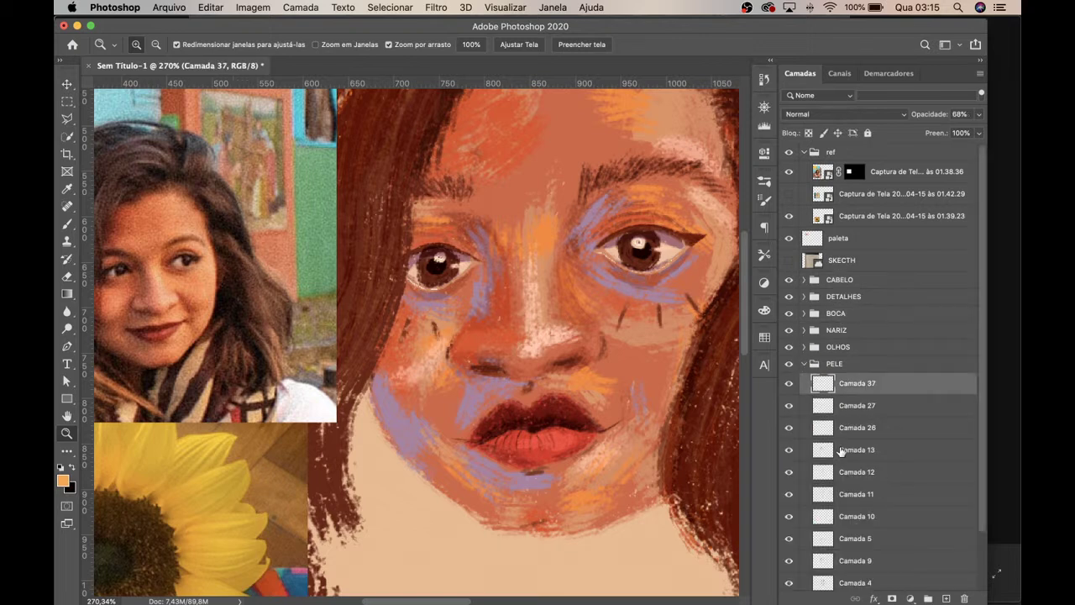
Step: Sample the hair's dark brown for the brush and set Camada 37's opacity to 30%
click(69, 226)
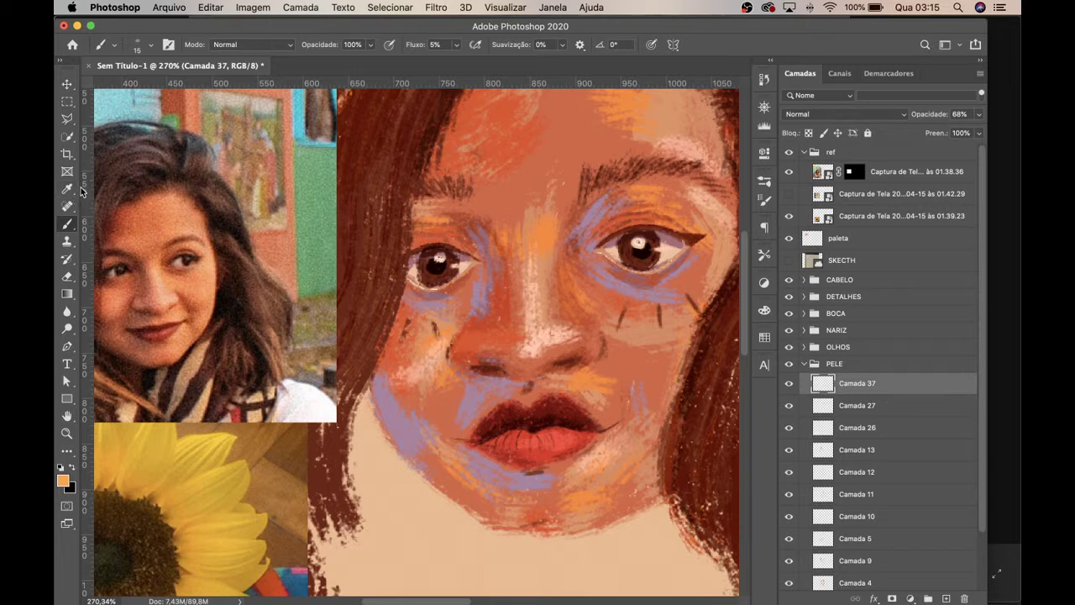
key(i)
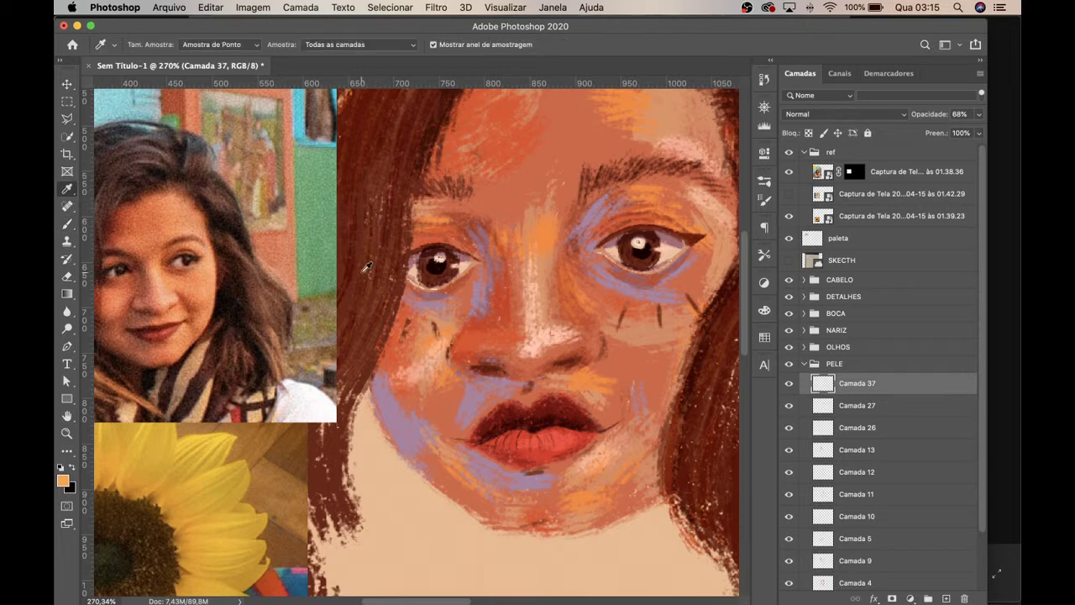
click(349, 297)
key(b)
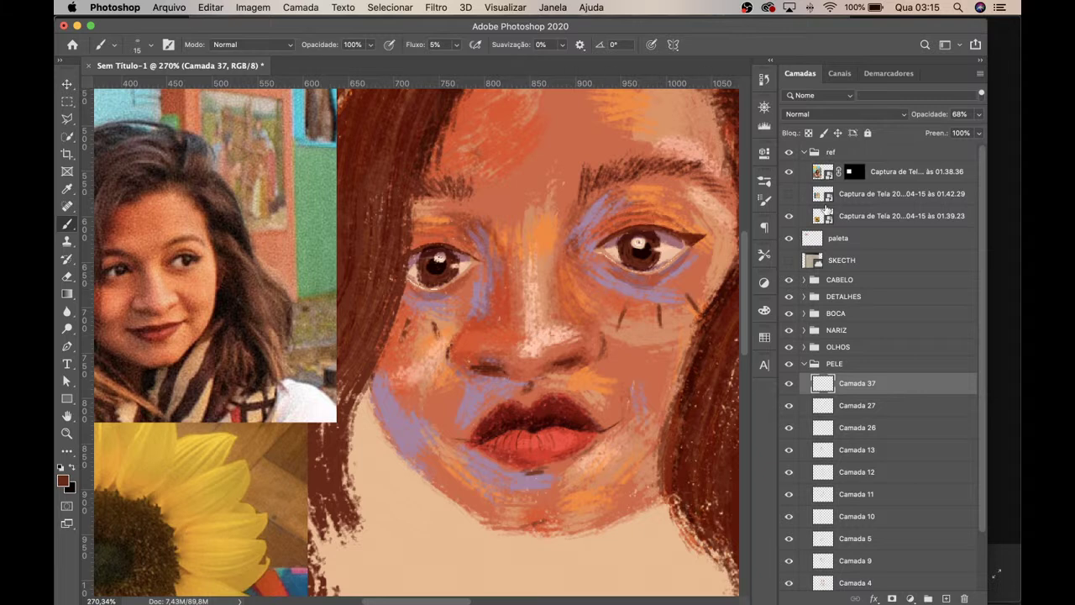
click(979, 115)
drag(953, 132, 935, 132)
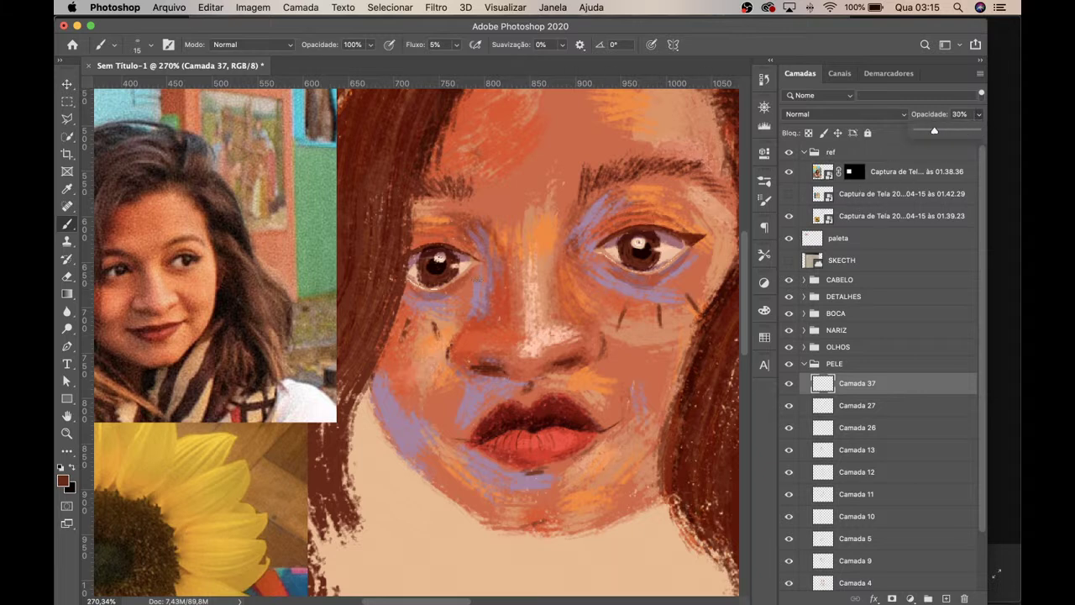
click(494, 310)
Step: Try a dark brown shading stroke under the left eye with the brush size at 50, then undo it
key(bracketright)
key(bracketright)
key(bracketright)
key(bracketright)
key(bracketright)
key(bracketright)
drag(521, 324, 501, 306)
mouse_move(450, 272)
mouse_down()
mouse_move(425, 299)
mouse_move(395, 299)
mouse_up()
key(super+z)
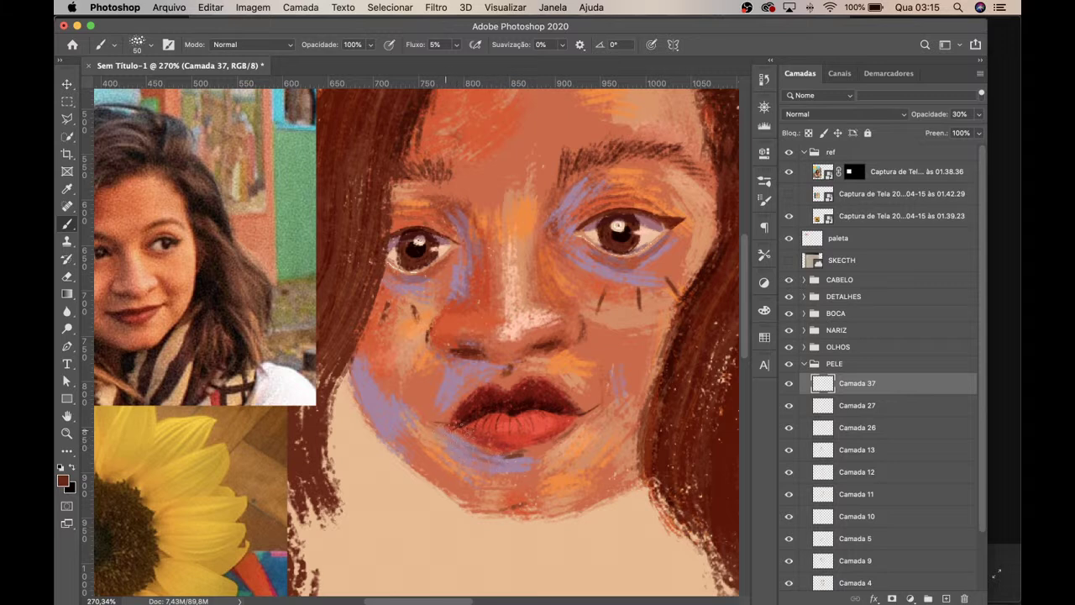
Step: Paint dark brown shading below the lower lip on Camada 37 and reduce the brush size to 25
drag(489, 460, 511, 456)
key(bracketleft)
key(bracketleft)
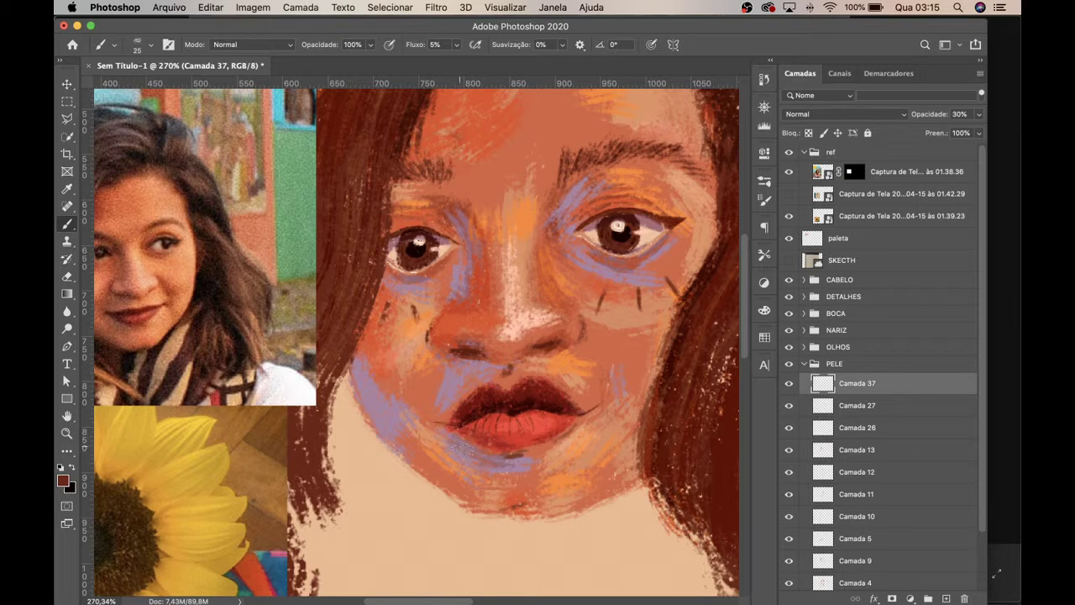
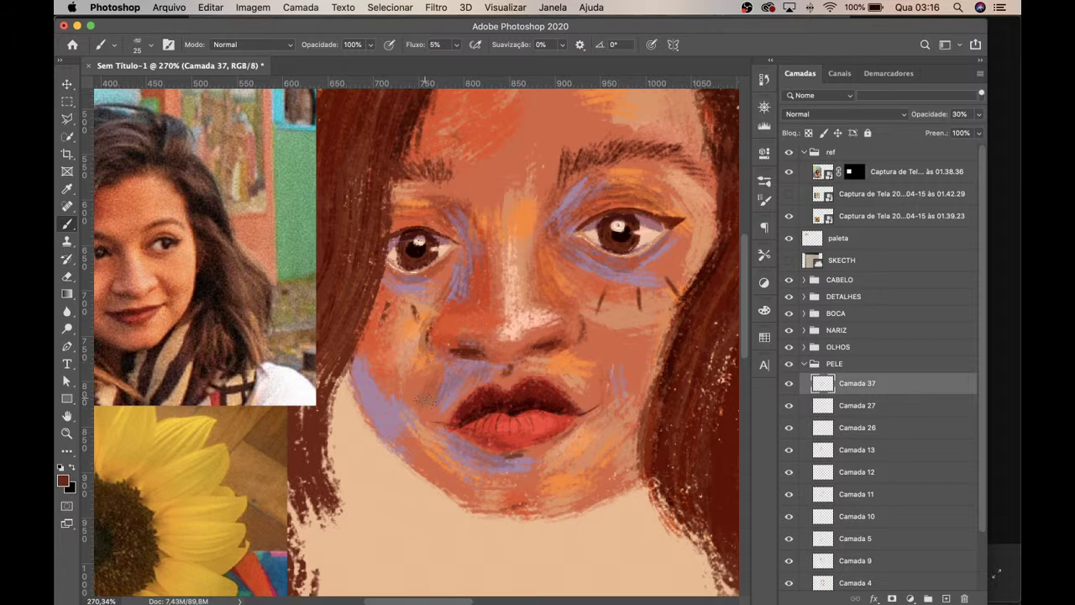
Step: Compare the face with Camada 37 hidden and shown, and lower that layer's opacity to 12%
click(790, 384)
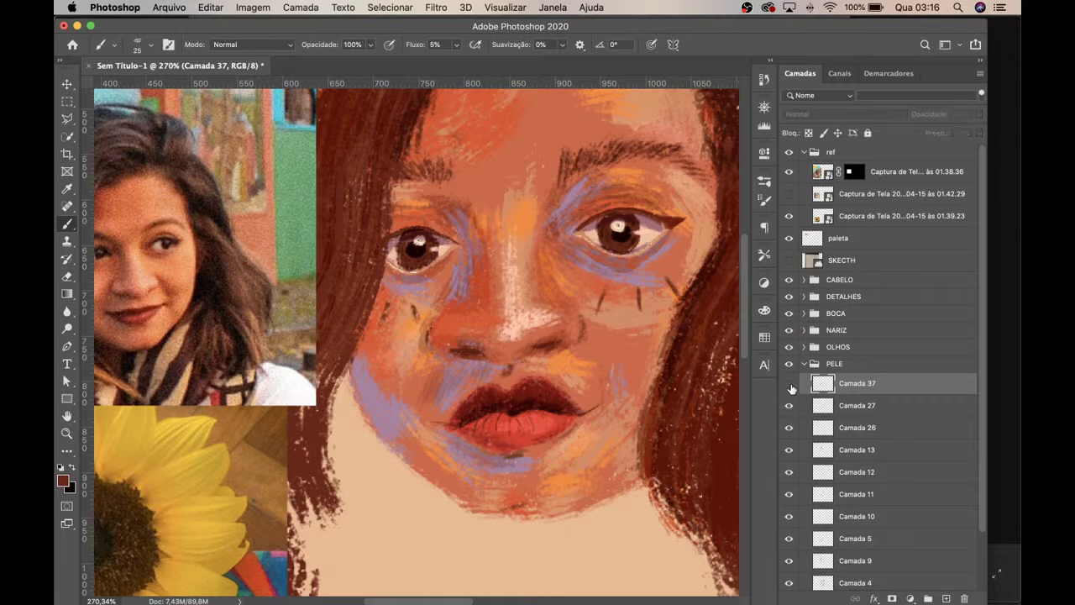
click(792, 387)
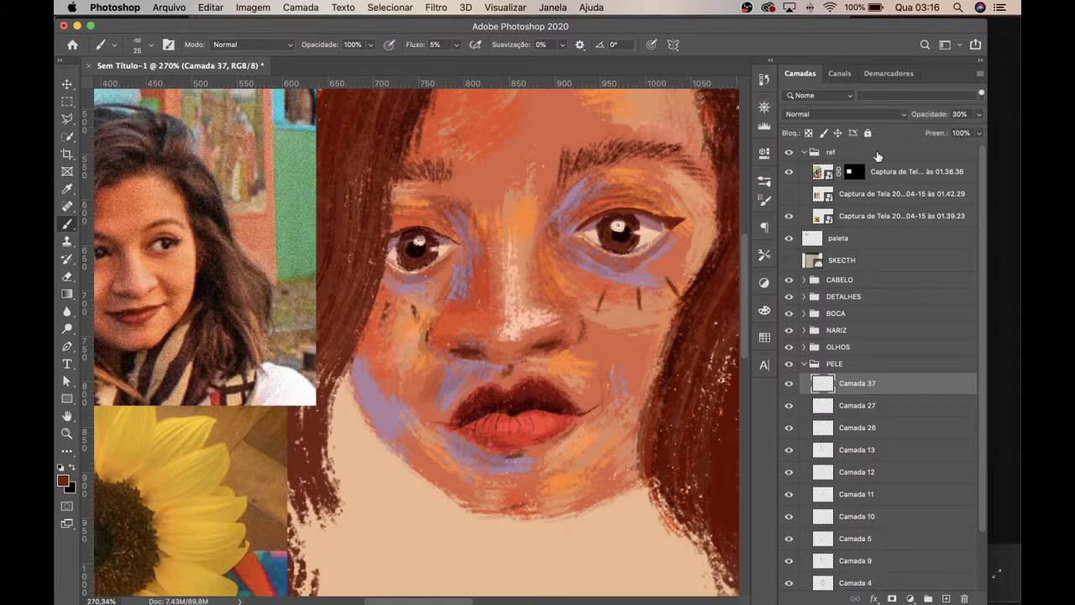
click(978, 114)
drag(933, 133, 926, 132)
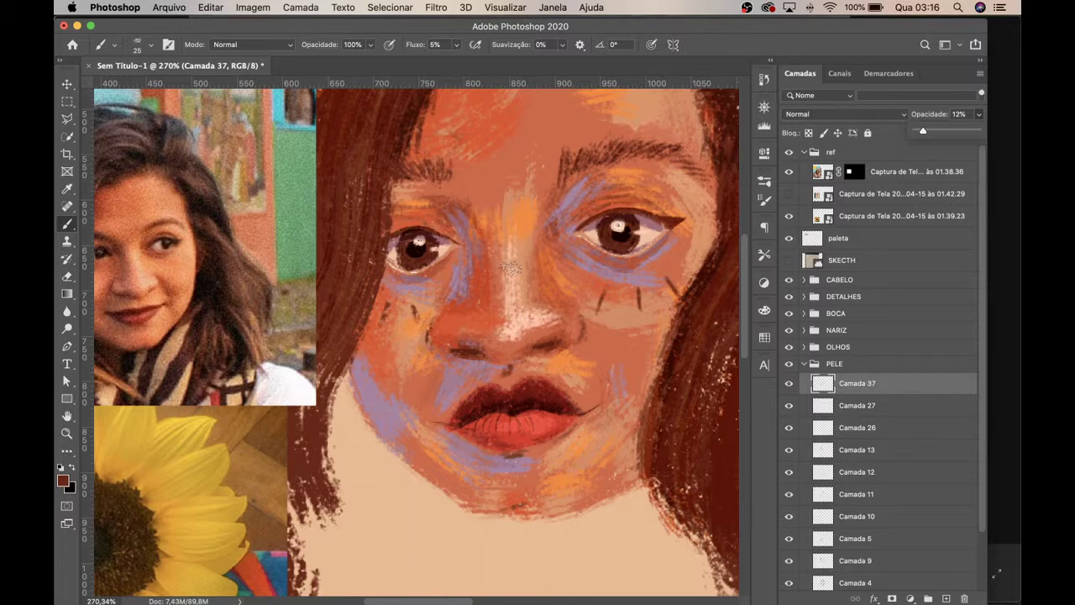
Step: Collapse the PELE group, add a new layer above the DETALHES group and set its blend mode to Multiplicação
drag(552, 265, 537, 281)
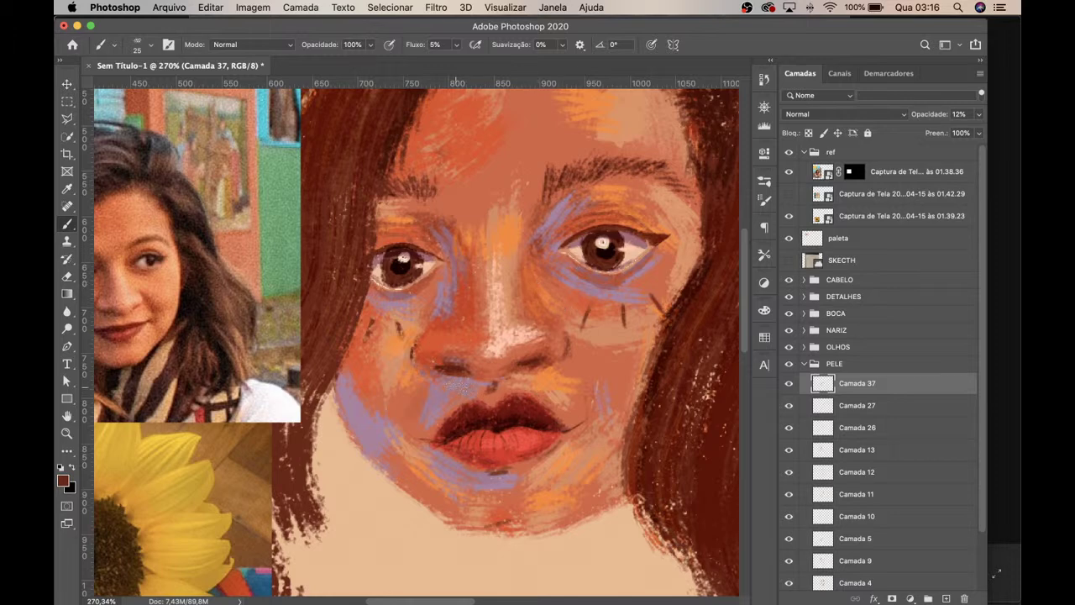
drag(563, 322, 508, 386)
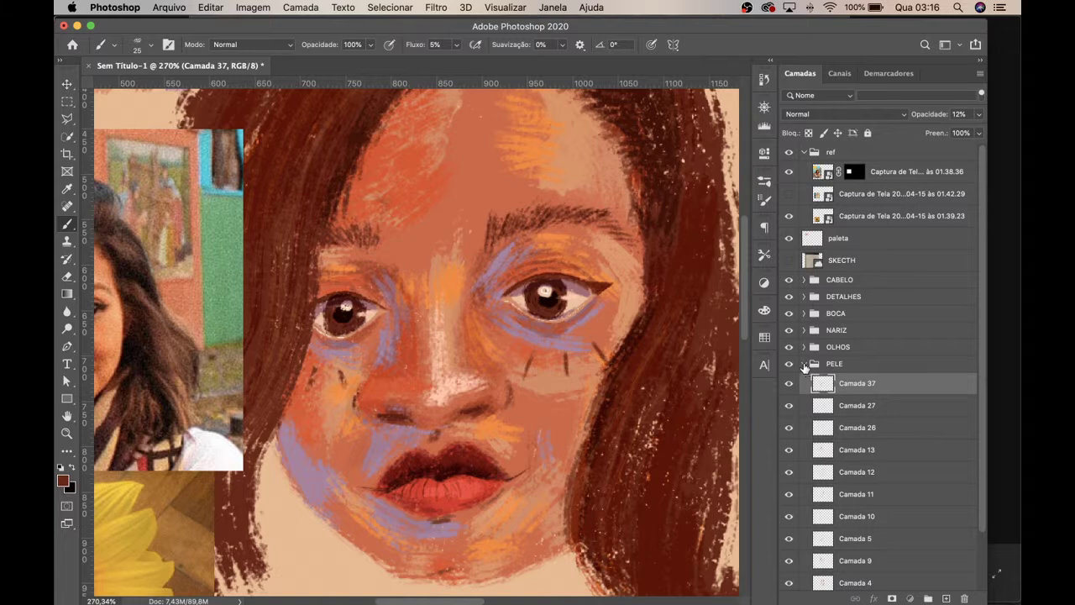
click(804, 367)
click(839, 284)
click(849, 298)
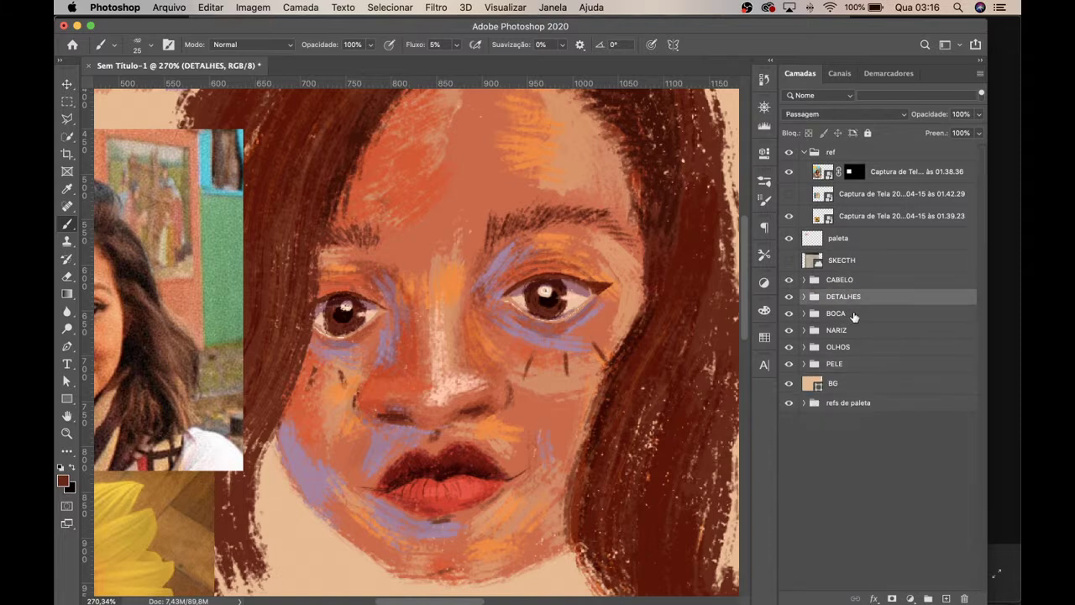
click(947, 598)
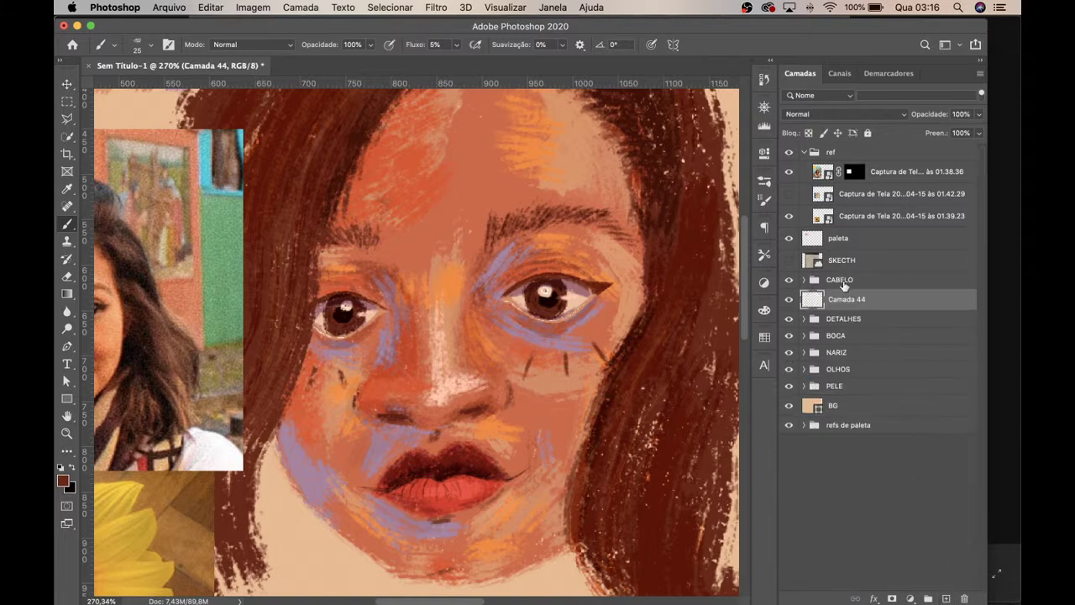
scroll(542, 228, up, 3)
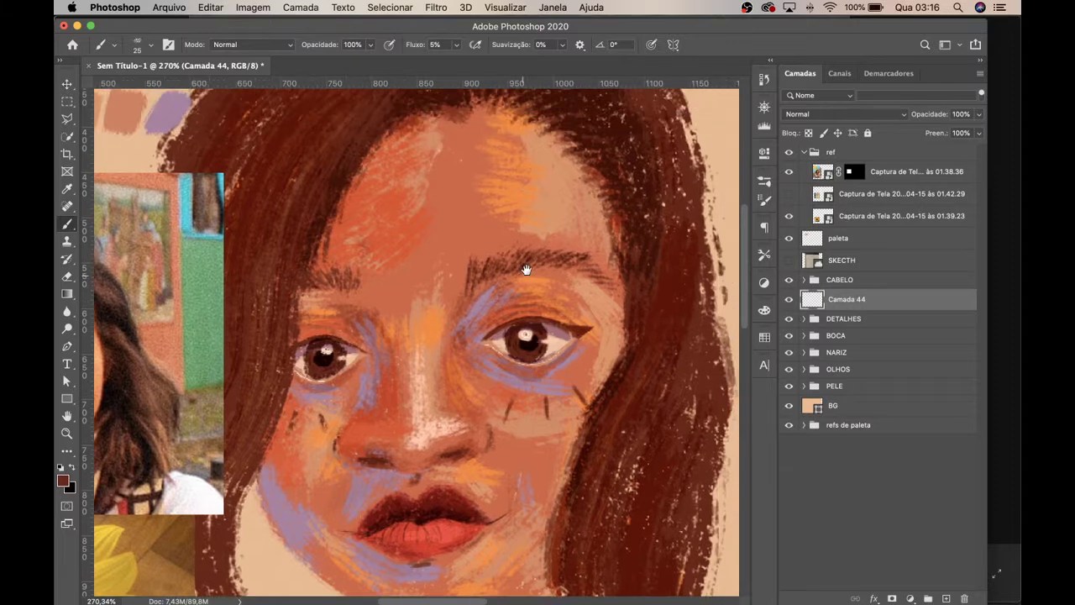
click(804, 114)
click(807, 151)
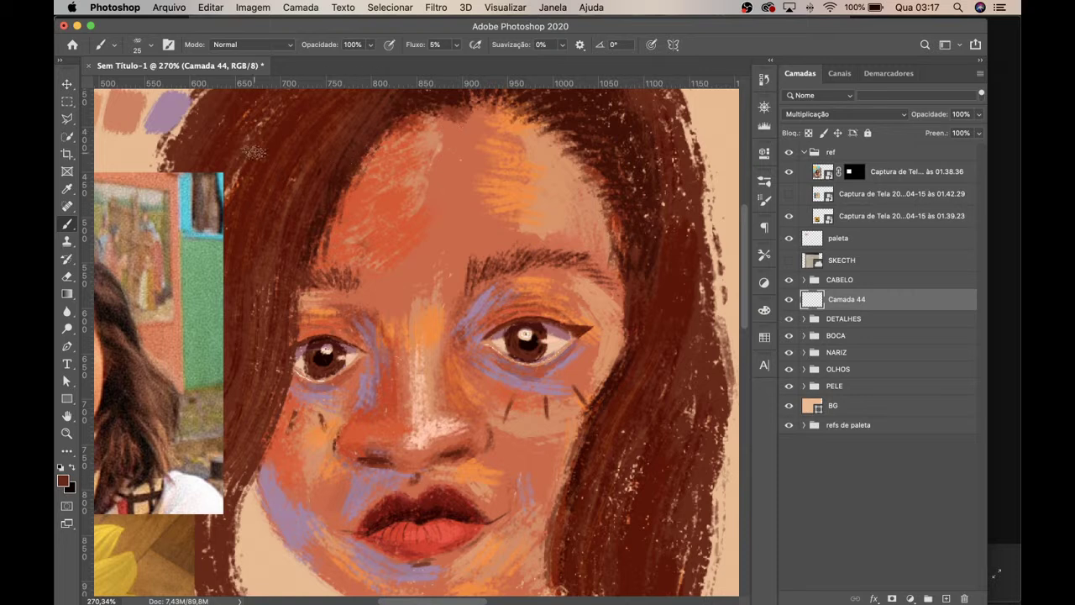
Step: Choose a dense painting brush preset at size 20 and make a test dot on the forehead
click(144, 44)
drag(226, 175, 230, 220)
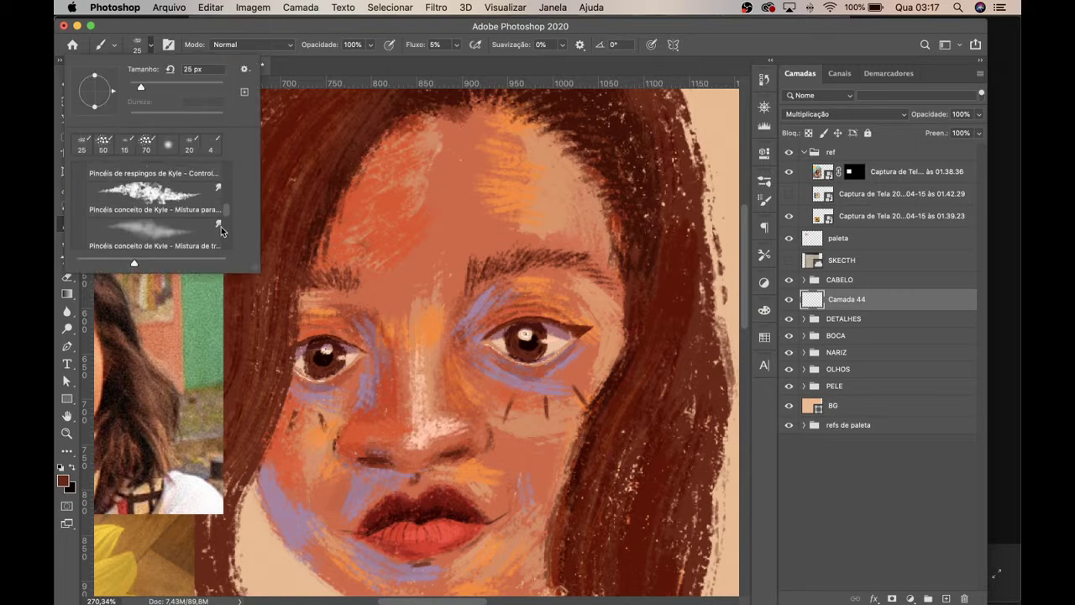
click(185, 244)
click(426, 211)
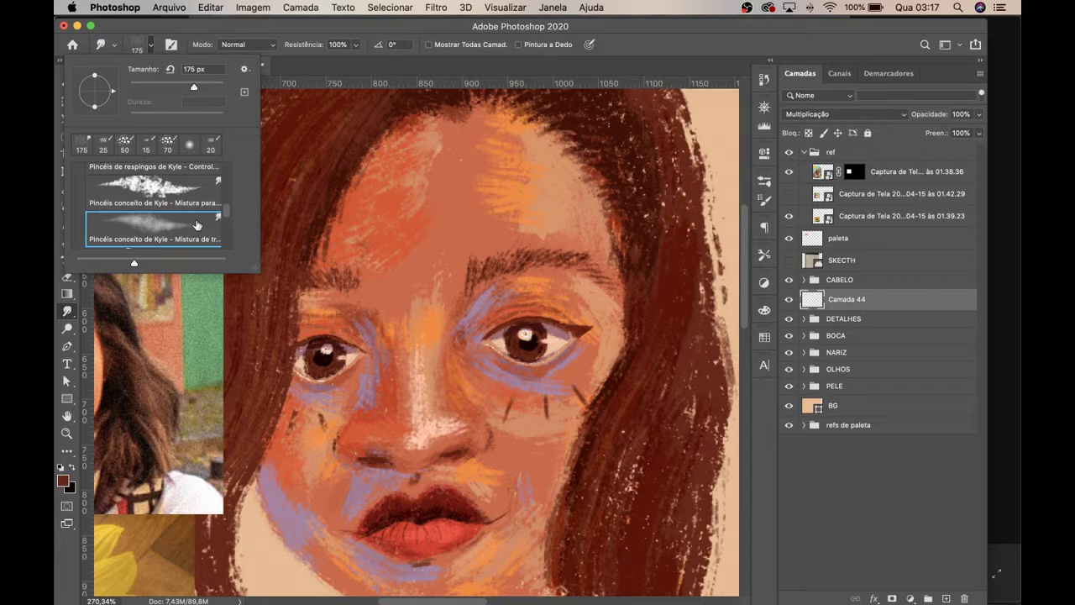
mouse_move(226, 213)
mouse_down()
mouse_move(228, 237)
mouse_move(232, 214)
mouse_move(233, 224)
mouse_up()
click(196, 184)
drag(453, 220, 460, 220)
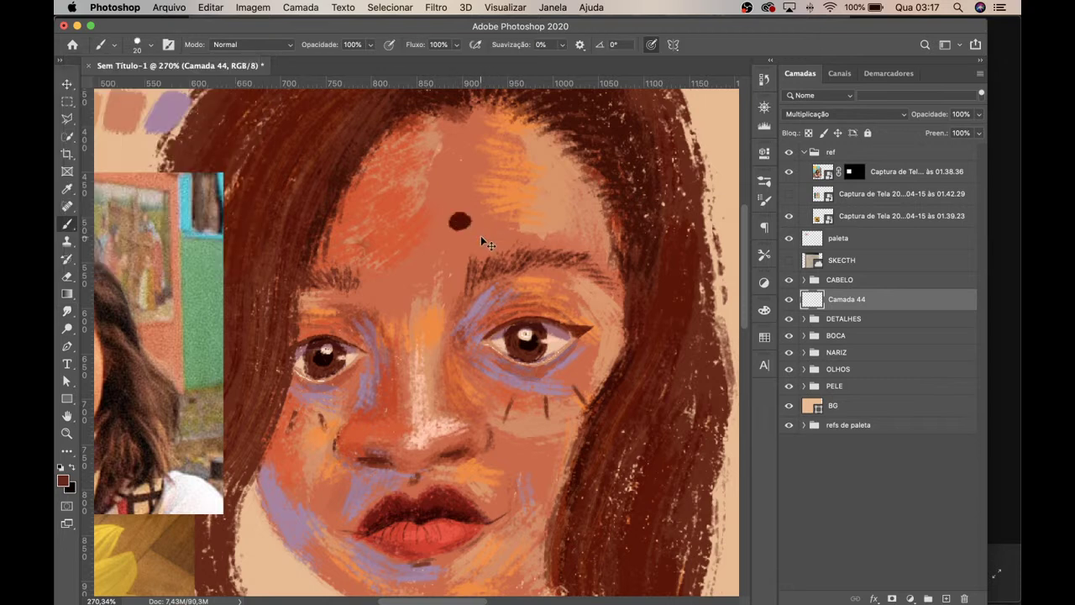
Step: Enlarge the brush to 100 and reduce Camada 44's opacity to 13%
key(bracketright)
key(bracketright)
key(bracketright)
mouse_move(980, 115)
mouse_down()
mouse_move(955, 133)
mouse_move(919, 133)
mouse_up()
key(bracketright)
key(bracketright)
key(bracketright)
key(bracketleft)
key(bracketleft)
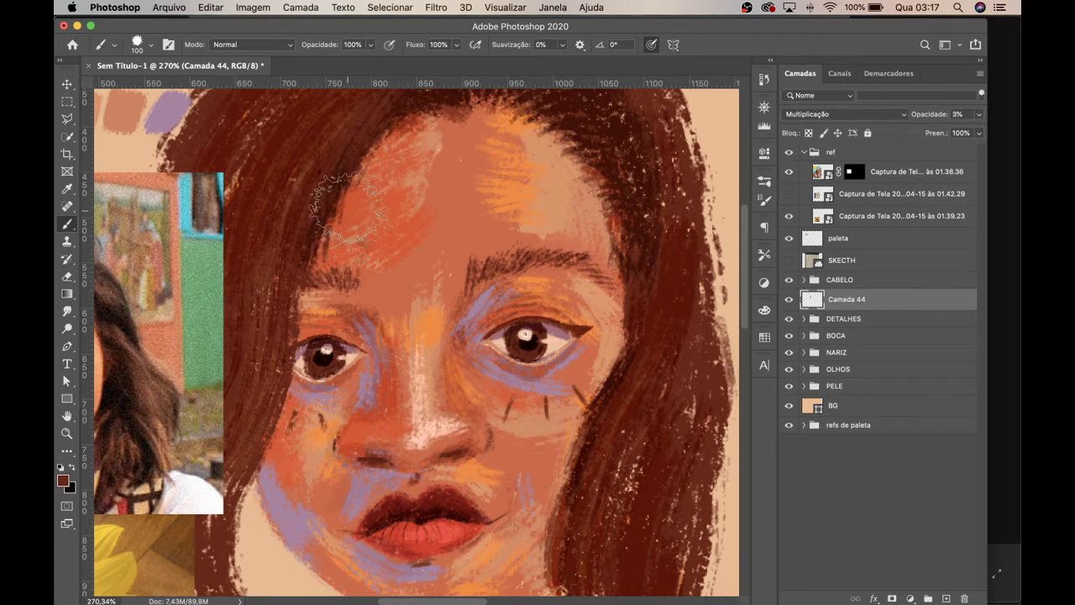
click(979, 116)
drag(920, 132, 927, 133)
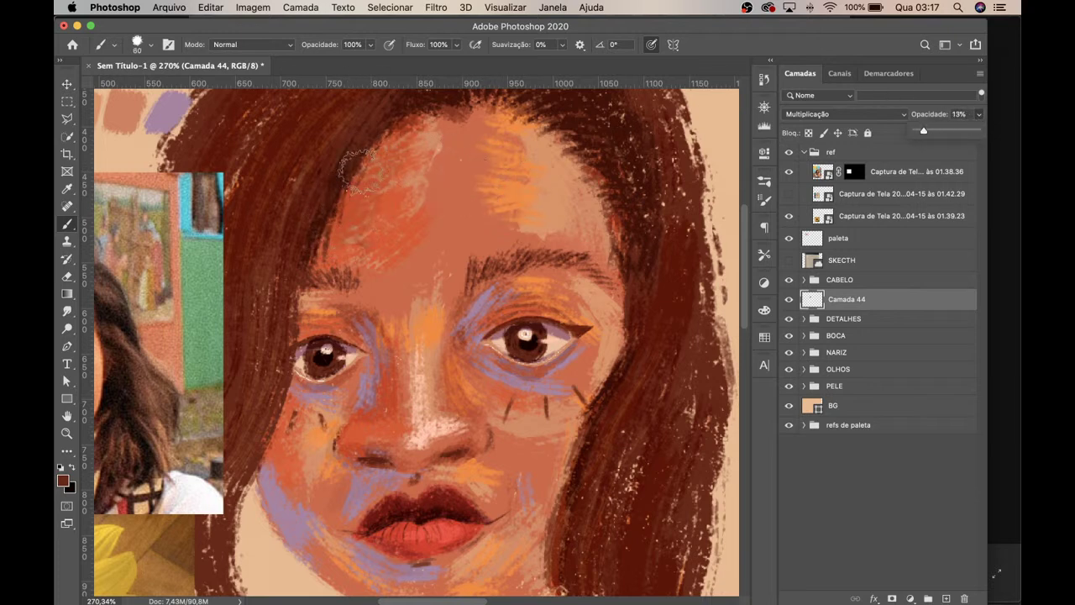
Step: Shade the face along the left hair edge with the brush at 60 and set Camada 44's opacity to 24%
key(bracketleft)
key(bracketleft)
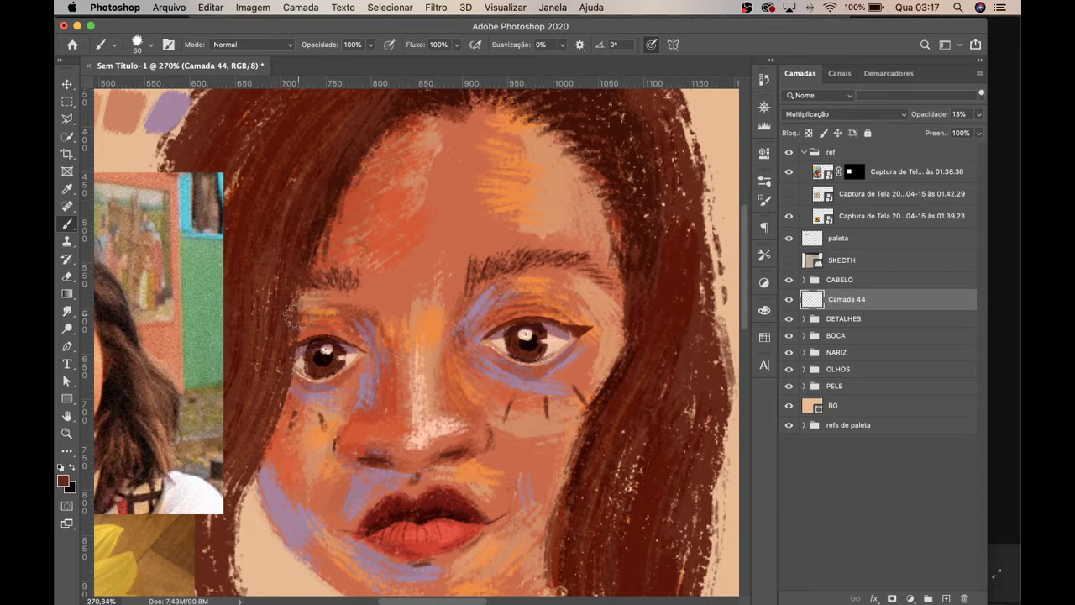
drag(261, 452, 255, 473)
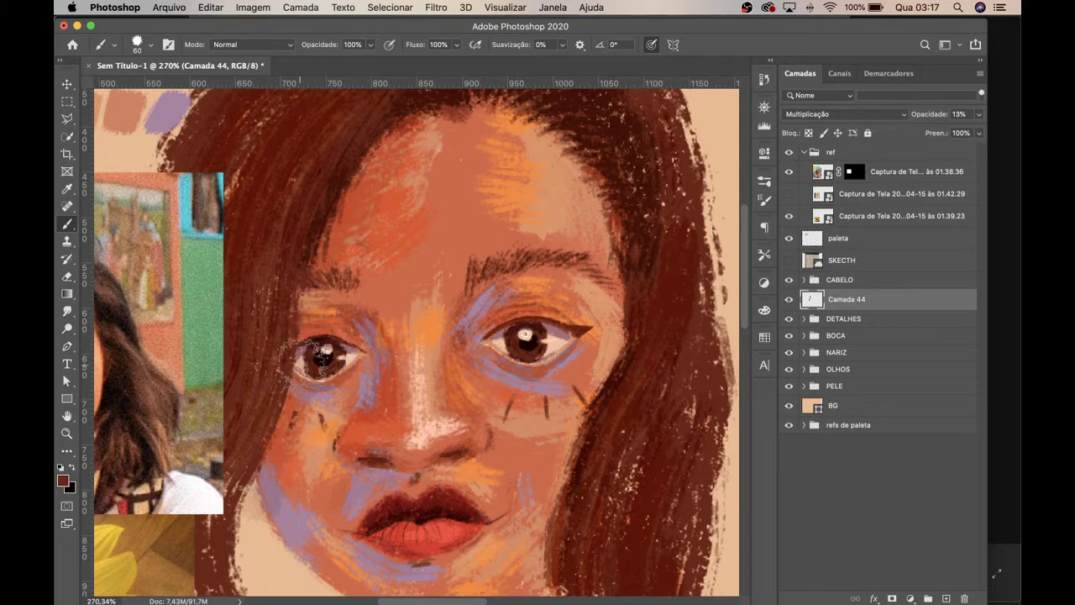
click(978, 115)
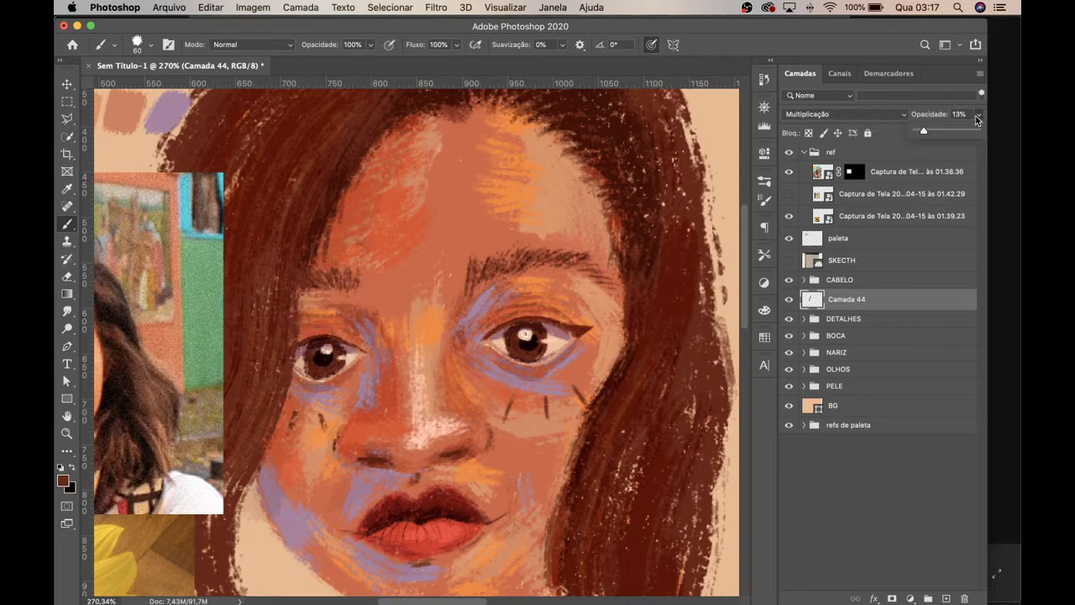
drag(924, 133, 930, 132)
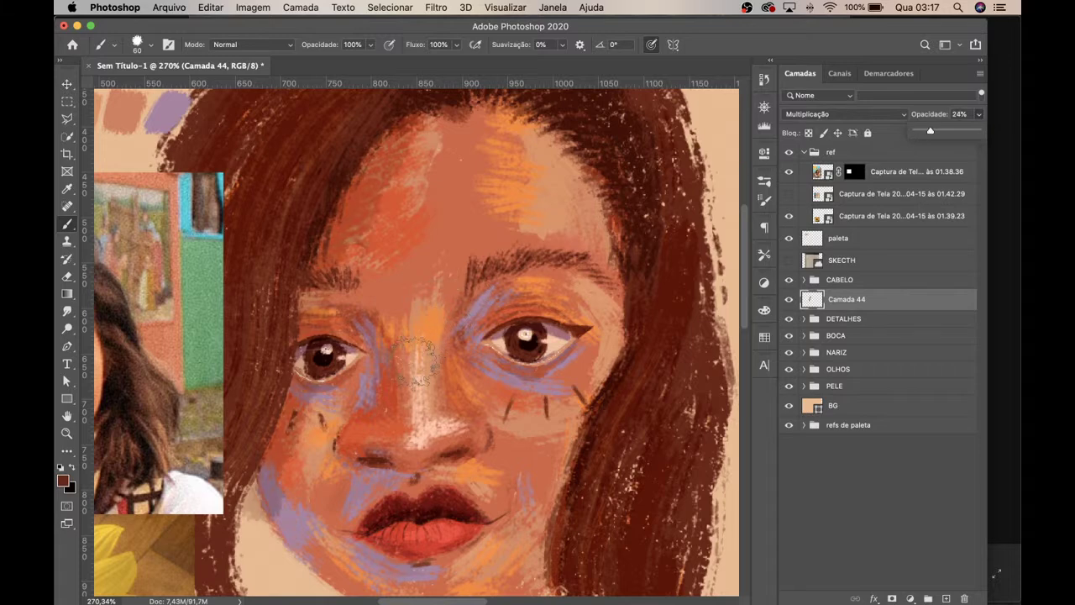
Step: Undo the last stroke and paint multiply shading on the cheek along the right hair edge
drag(486, 351, 430, 251)
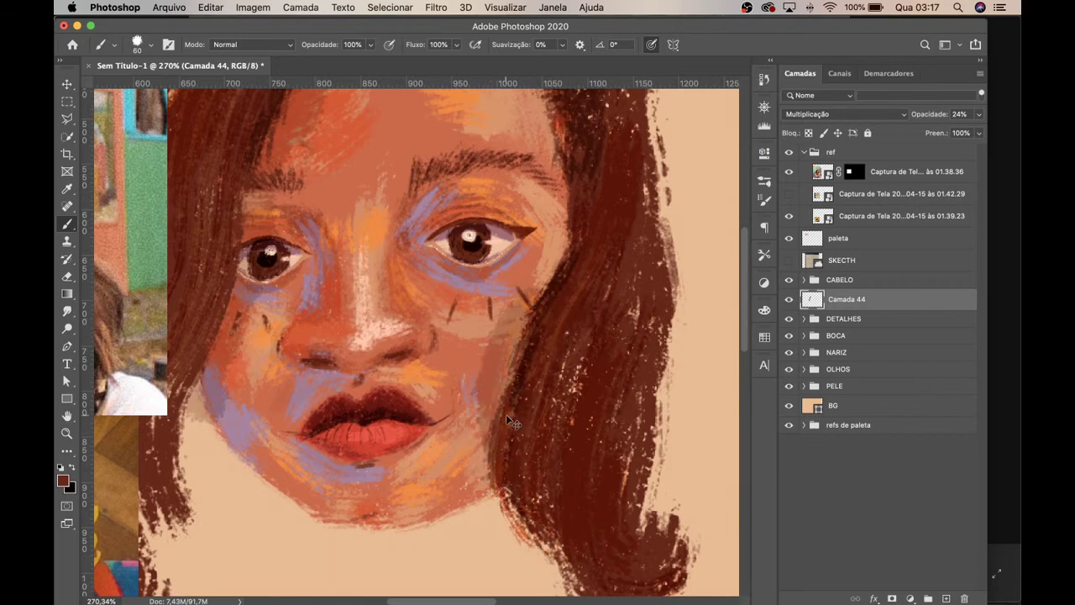
key(super+z)
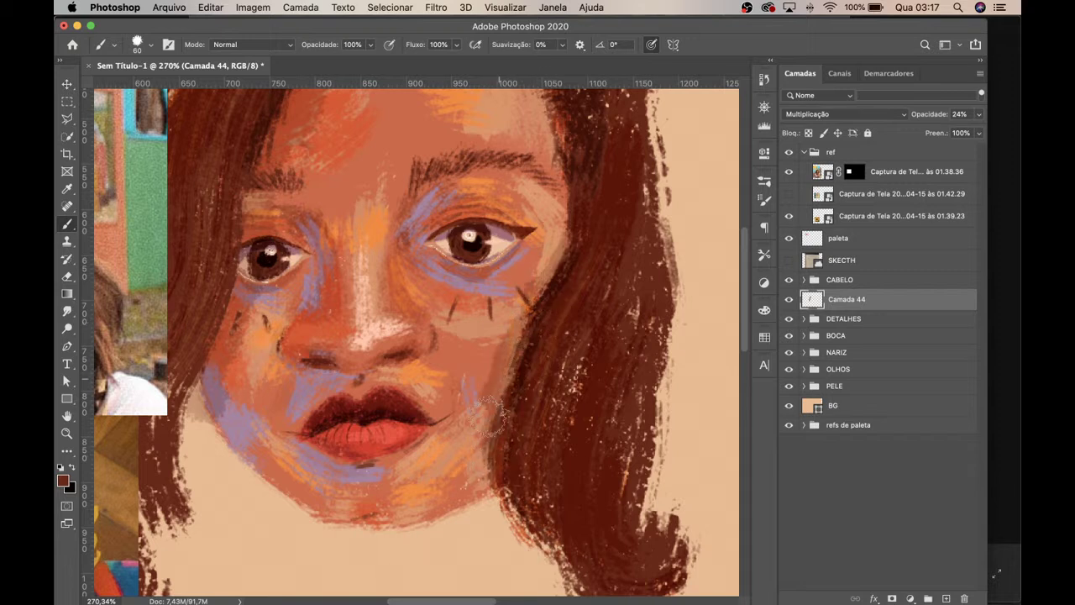
mouse_move(591, 293)
mouse_down()
mouse_move(547, 403)
mouse_move(580, 291)
mouse_move(616, 293)
mouse_move(631, 353)
mouse_move(639, 314)
mouse_up()
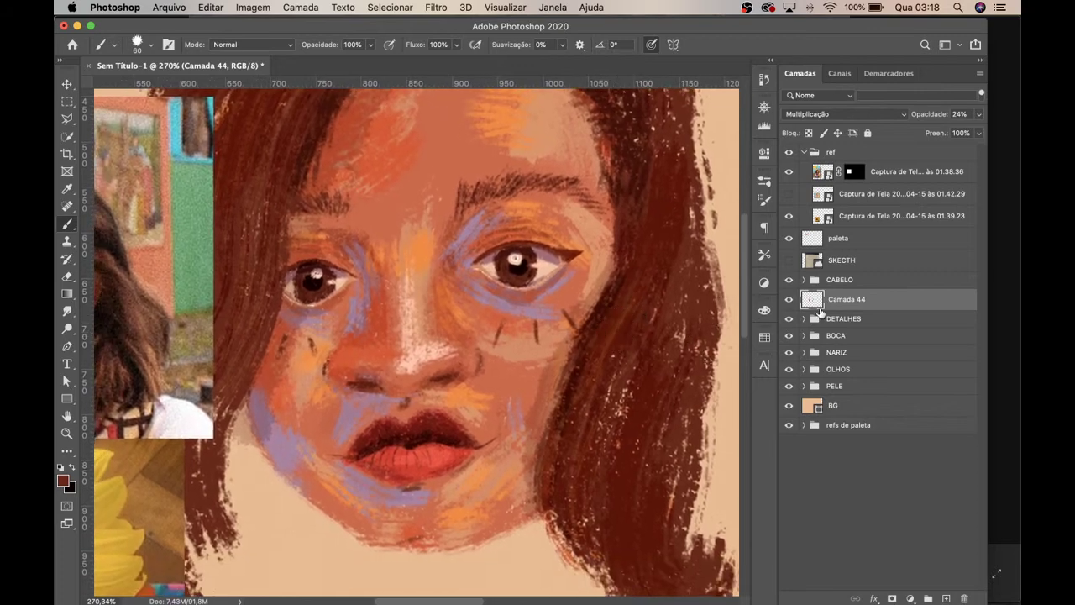
Step: Expand the BOCA group, toggle its layers' visibility to identify their contents, and select Camada 18
click(805, 336)
click(790, 357)
click(790, 358)
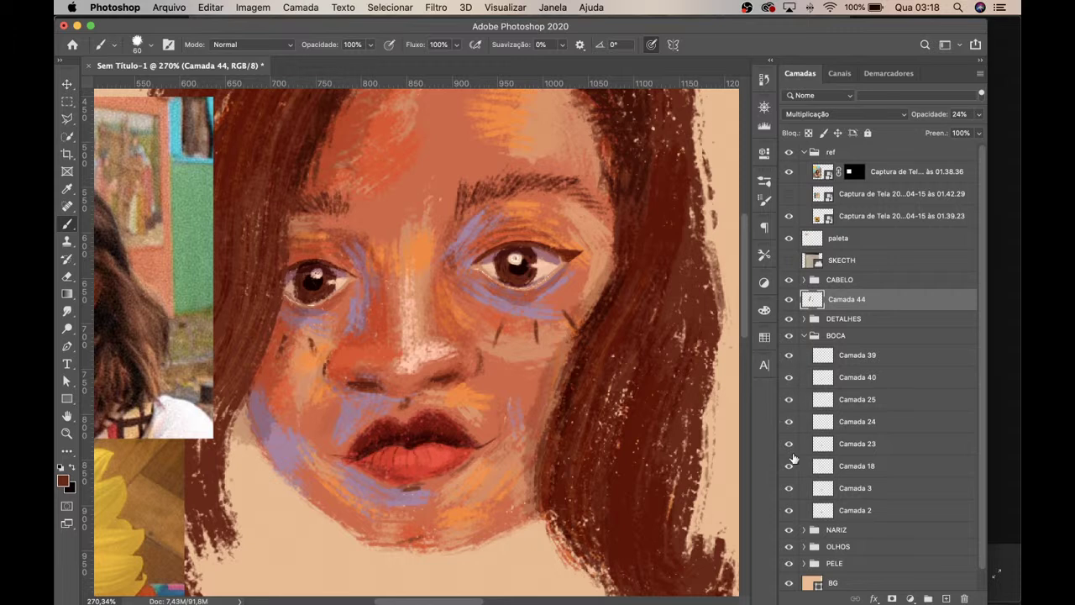
click(790, 510)
click(790, 510)
click(790, 488)
click(790, 488)
click(796, 470)
click(846, 468)
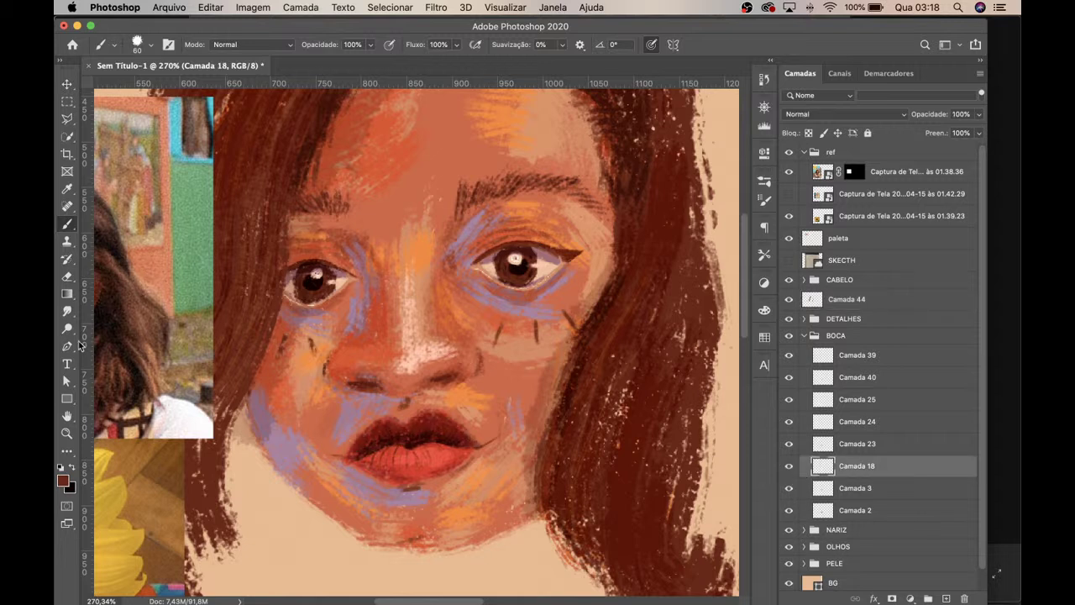
Step: Darken and extend the lip line at the right mouth corner with brush size 3, undoing the extra stroke beside it
key(bracketleft)
key(bracketleft)
key(bracketleft)
key(bracketleft)
key(z)
mouse_move(504, 450)
mouse_down()
mouse_move(532, 446)
mouse_move(524, 410)
mouse_up()
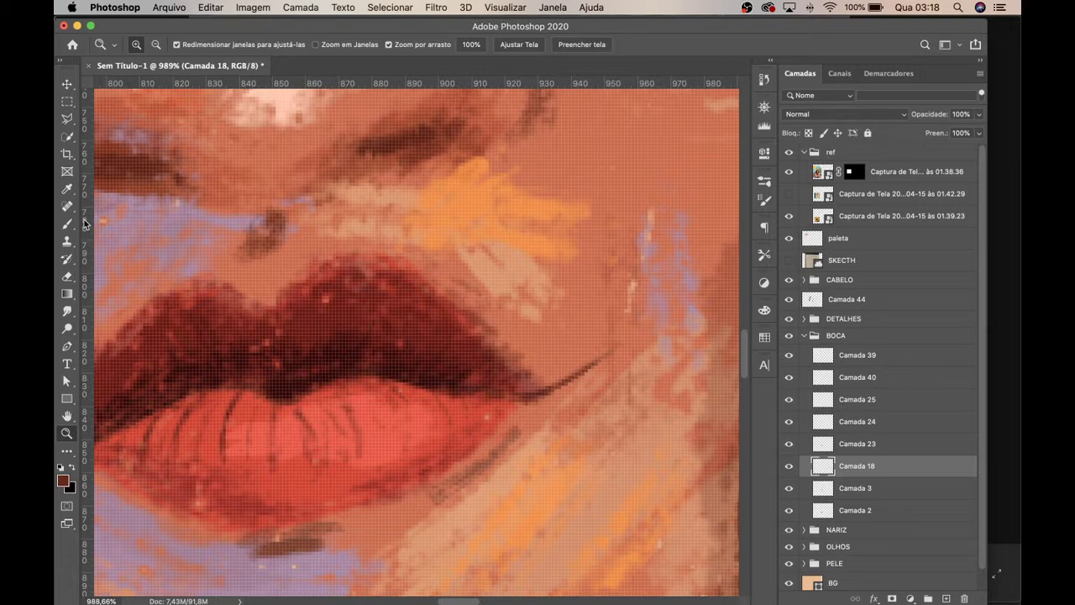
key(b)
key(bracketleft)
key(bracketleft)
key(bracketleft)
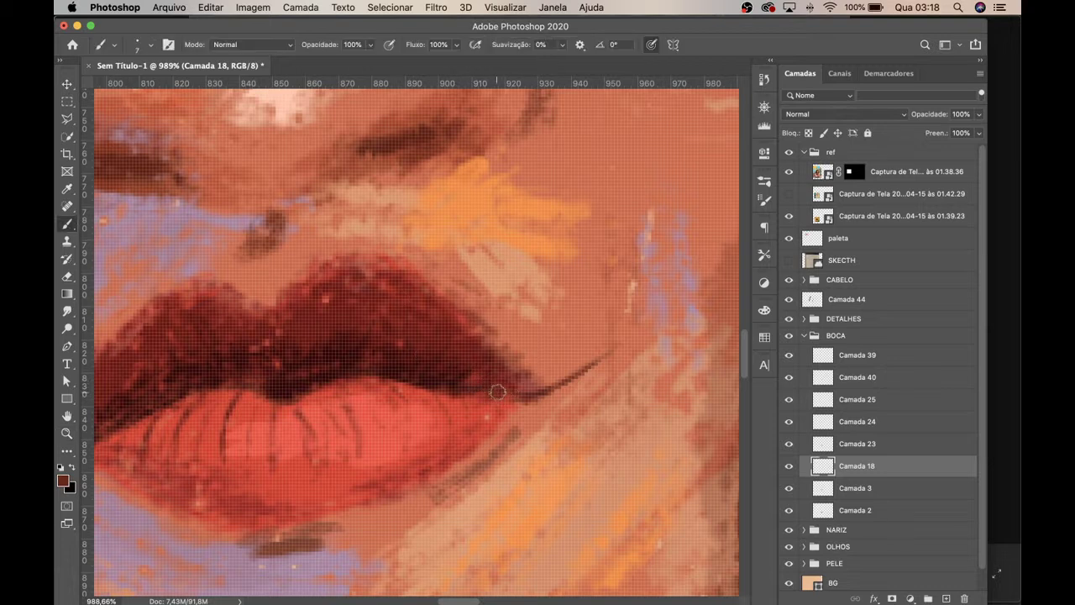
drag(473, 389, 489, 394)
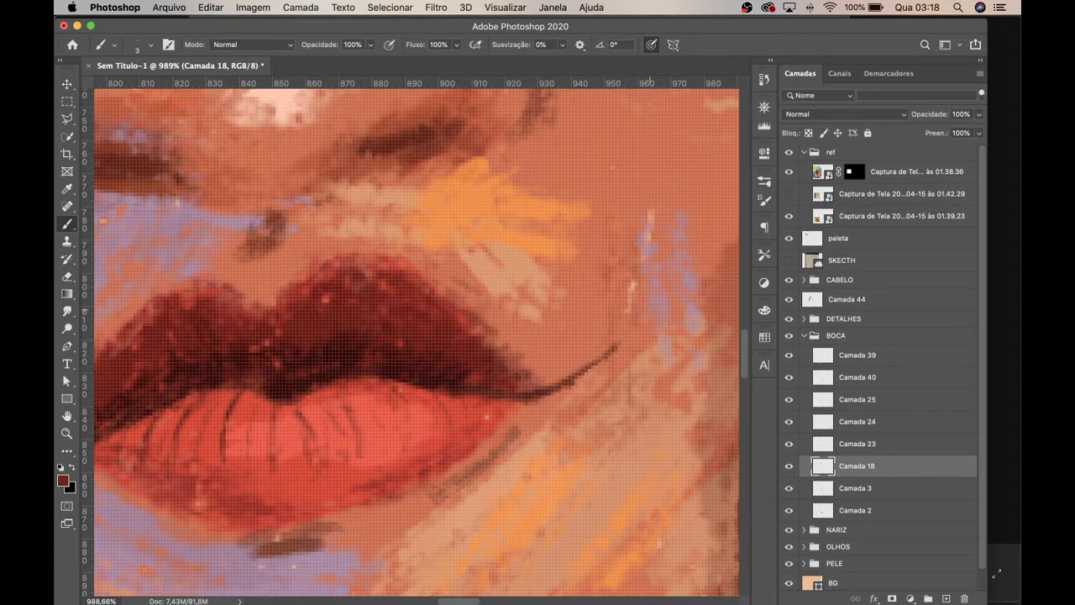
drag(665, 292, 623, 332)
key(super+z)
Step: Redraw and extend the thin dark line at the left mouth corner, undoing the unsuccessful strokes
mouse_move(332, 376)
mouse_down()
mouse_move(426, 346)
mouse_move(610, 354)
mouse_up()
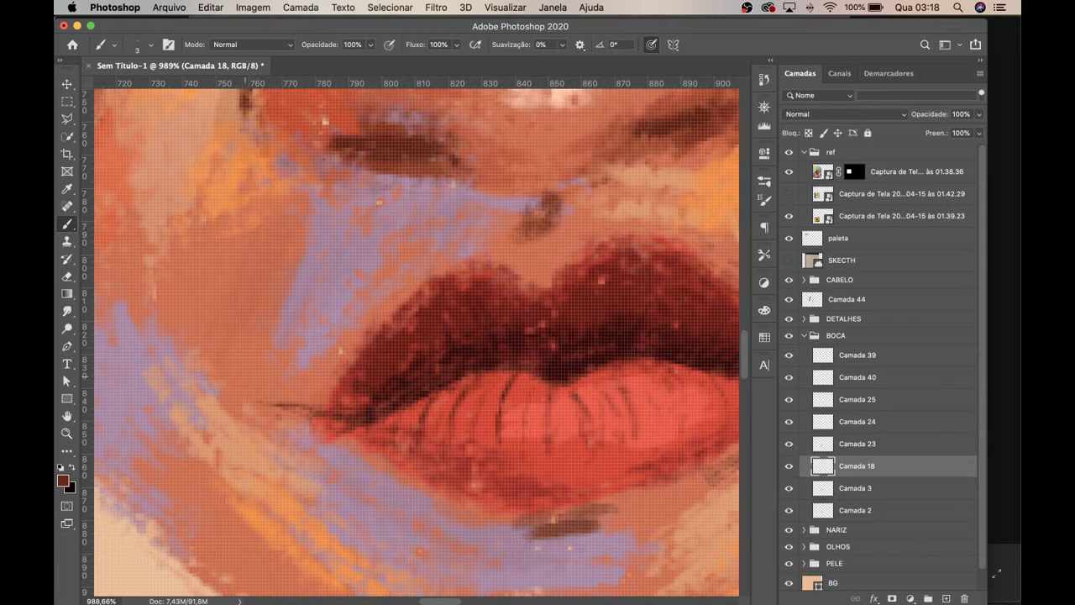
mouse_move(286, 397)
mouse_down()
mouse_move(247, 384)
mouse_move(291, 407)
mouse_up()
key(super+z)
key(super+z)
drag(325, 417, 360, 424)
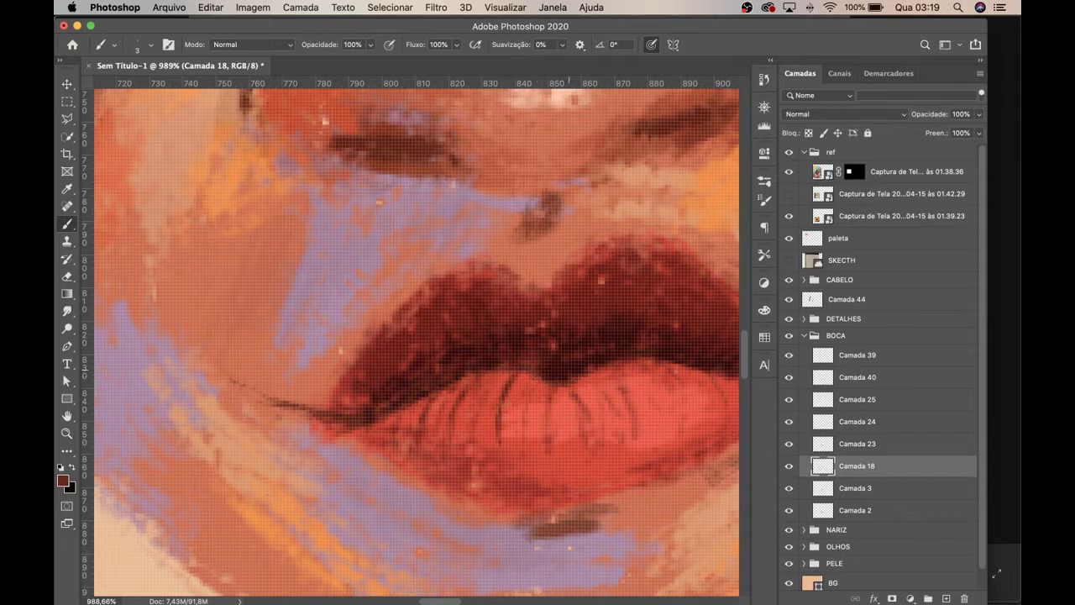
Step: Collapse the BOCA group and rename Camada 44 as SOMBRAS
key(z)
drag(569, 322, 501, 433)
key(b)
drag(578, 318, 492, 466)
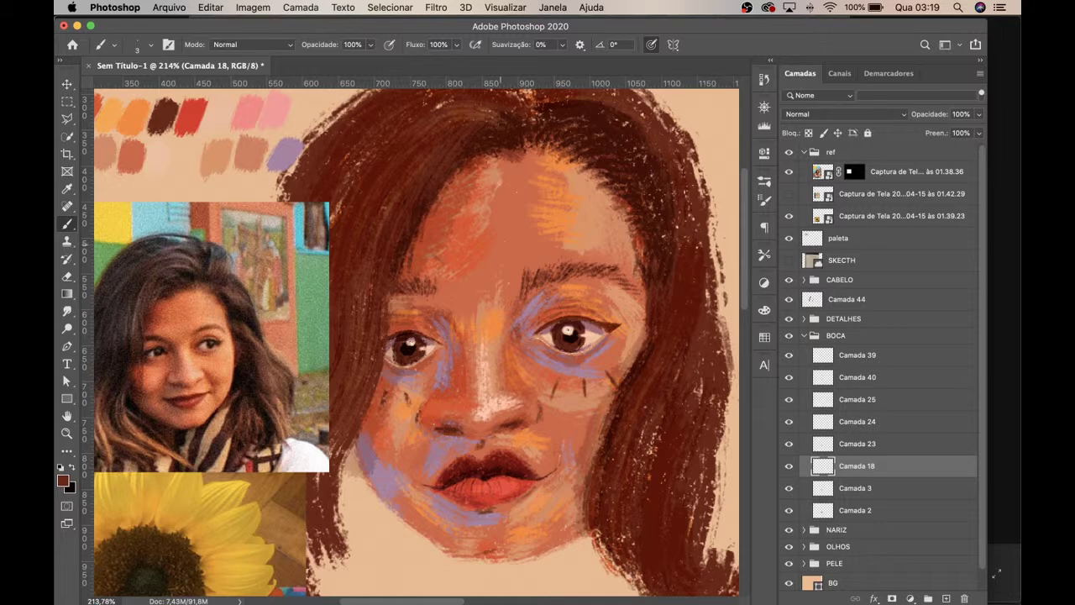
drag(493, 252, 511, 290)
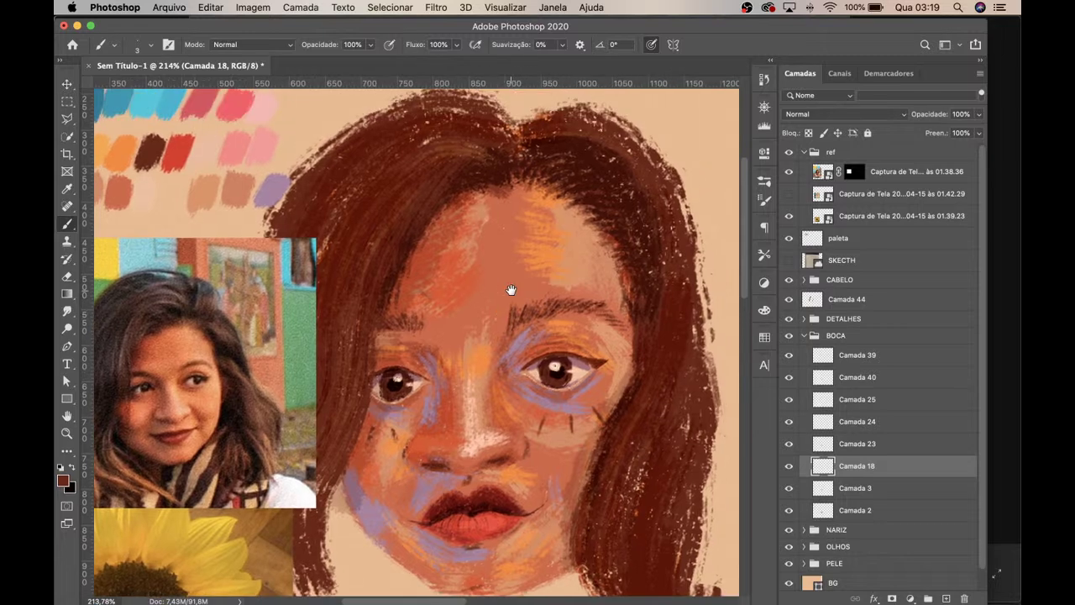
click(820, 334)
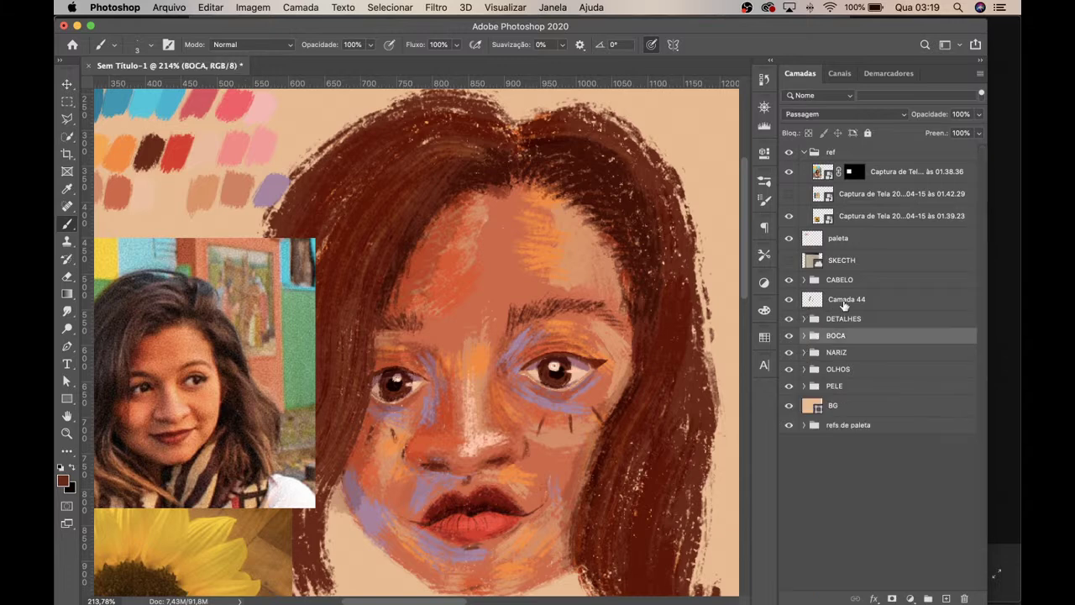
click(829, 303)
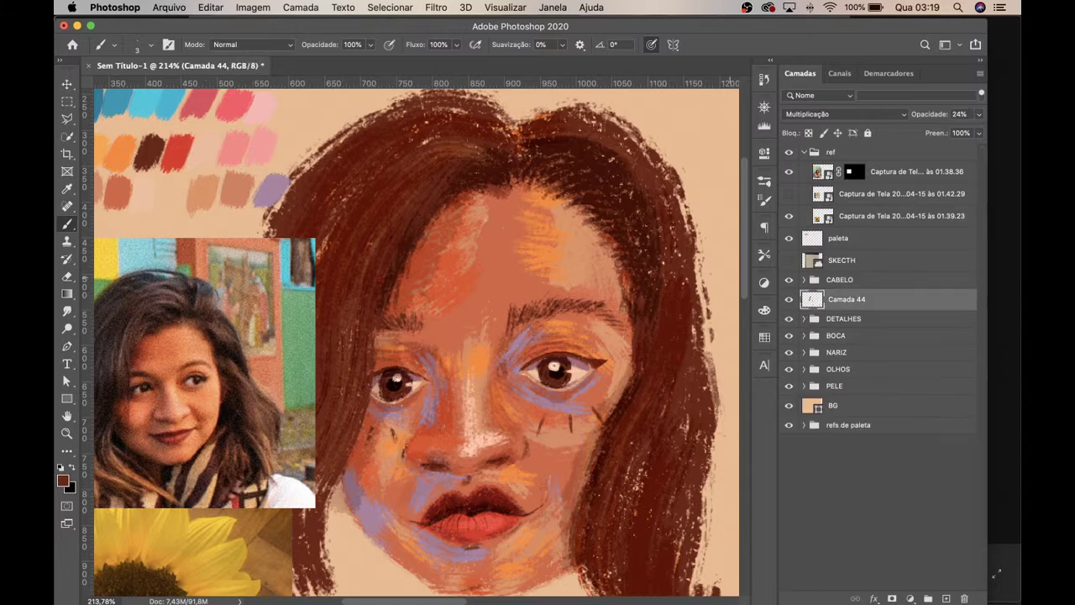
double_click(847, 300)
text(SOMBRAS)
key(Return)
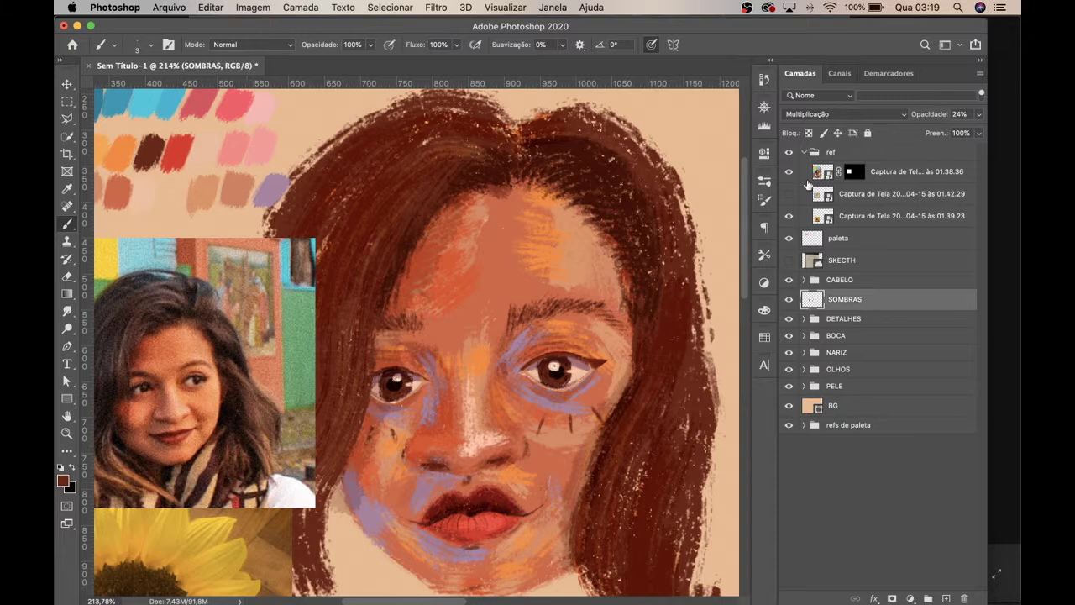
Step: Collapse the ref group, enlarge the brush to 60, and add a new layer above SOMBRAS
click(804, 152)
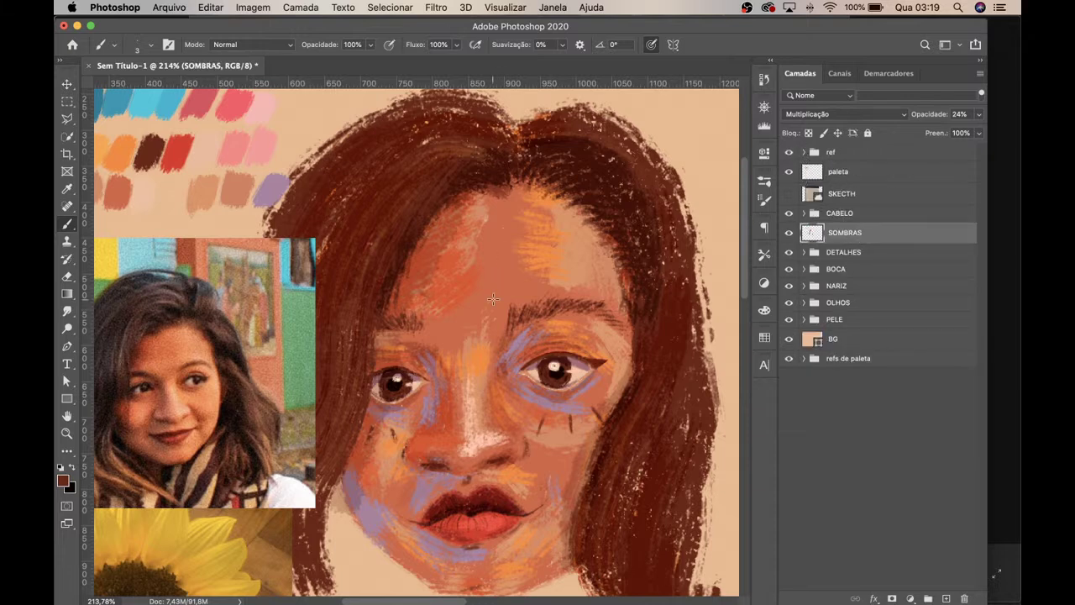
key(bracketright)
key(bracketright)
key(bracketright)
key(bracketright)
key(bracketright)
key(bracketright)
key(bracketright)
key(bracketright)
key(bracketright)
key(bracketright)
key(bracketright)
key(bracketright)
key(bracketright)
key(bracketright)
key(bracketright)
click(946, 598)
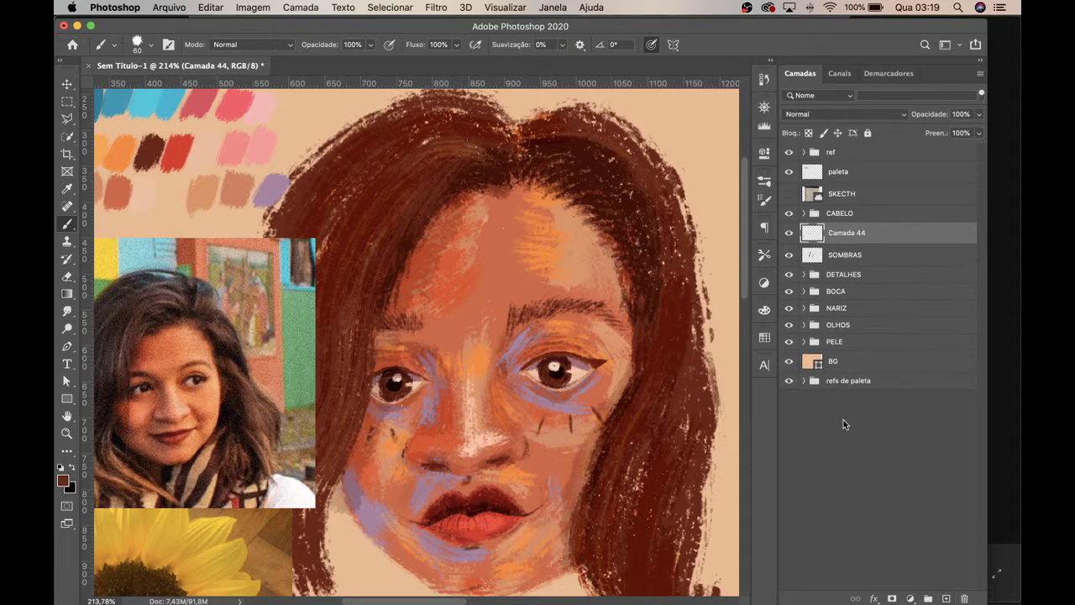
Step: Group the new layer with the SOMBRAS layer and name the group sombras
shift+click(872, 260)
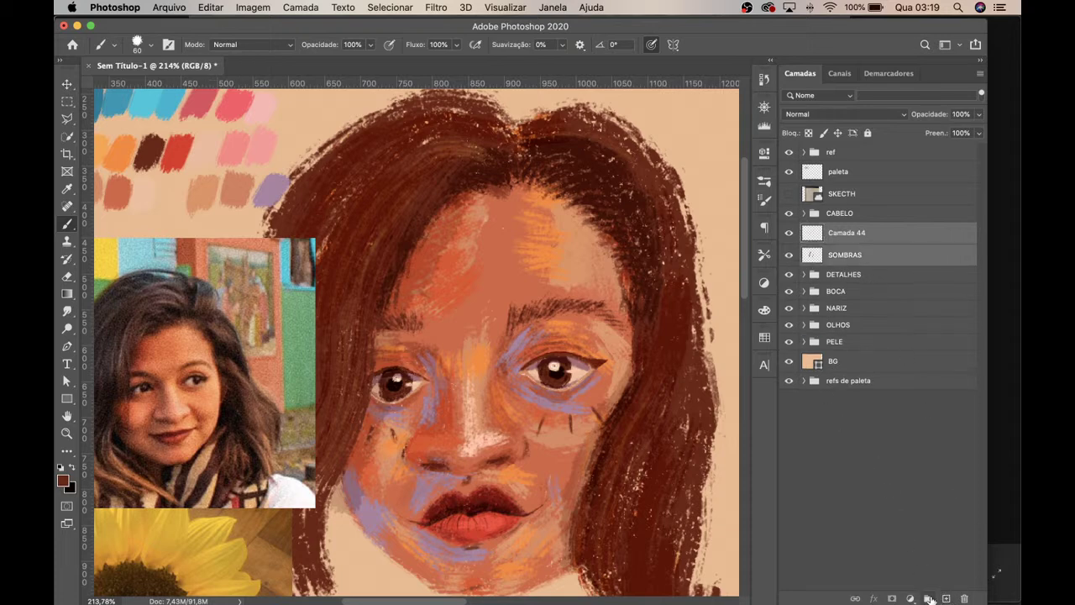
click(928, 598)
double_click(851, 231)
text(som)
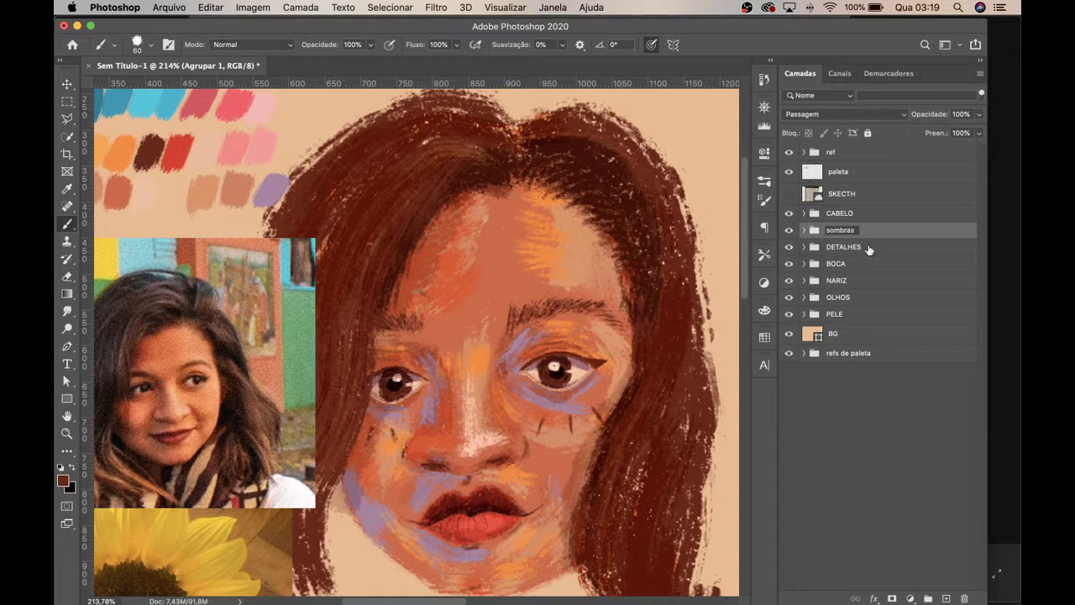
text(bras)
key(Return)
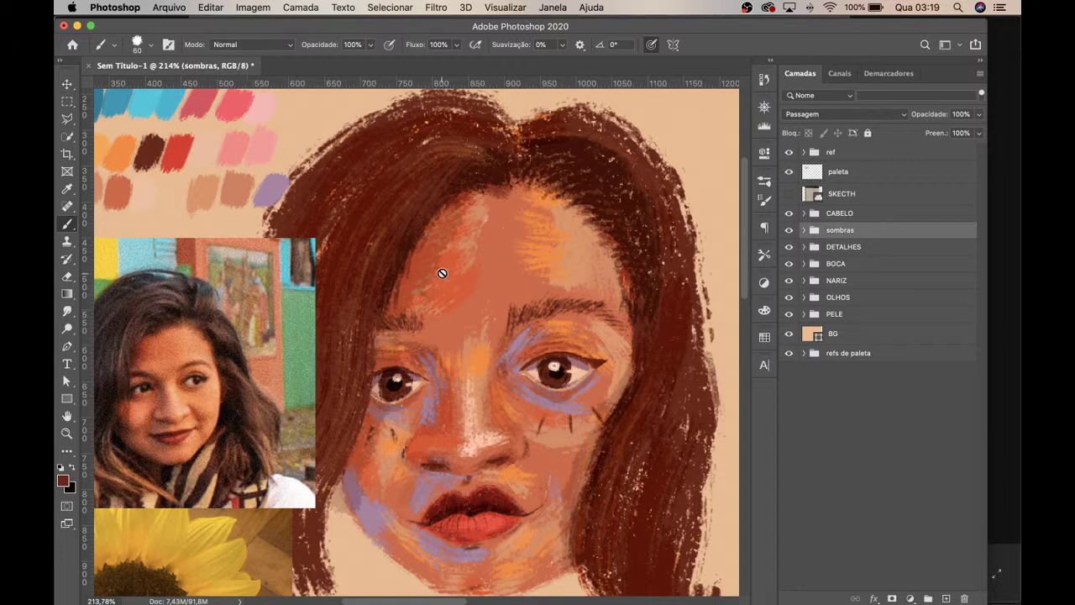
Step: Set Camada 44 inside the sombras group to Multiplicação blending at 27% opacity, undoing the test stroke on the forehead
click(804, 231)
click(849, 249)
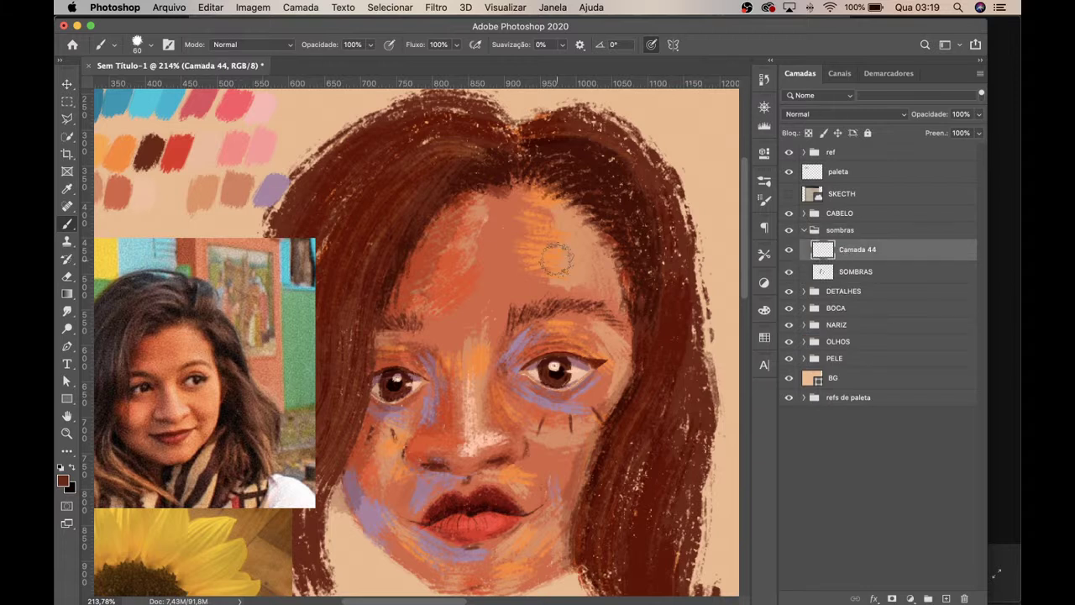
drag(480, 287, 508, 273)
key(super+z)
click(837, 117)
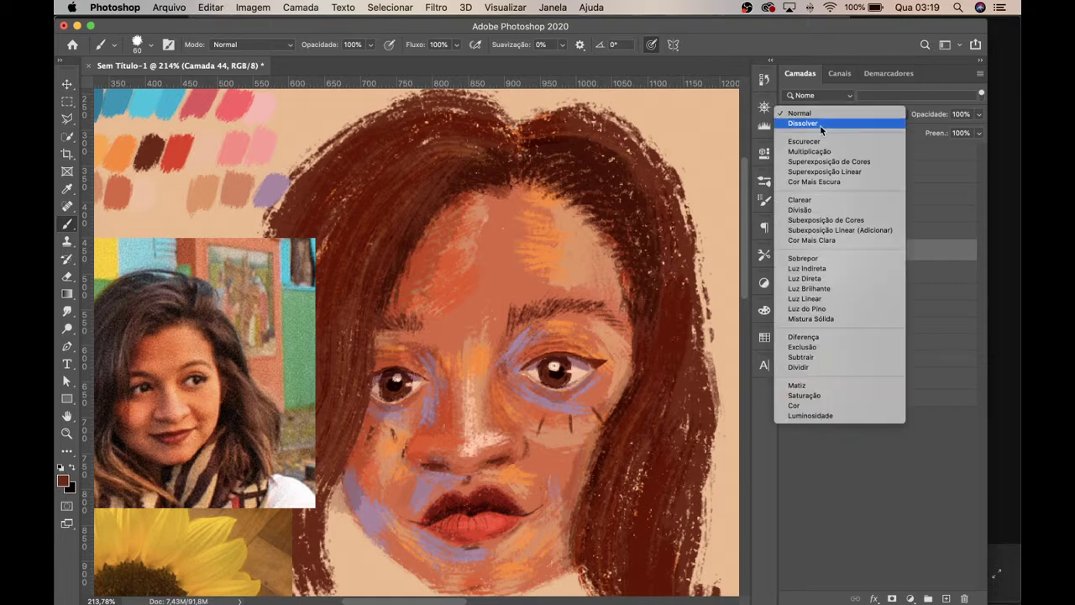
click(809, 151)
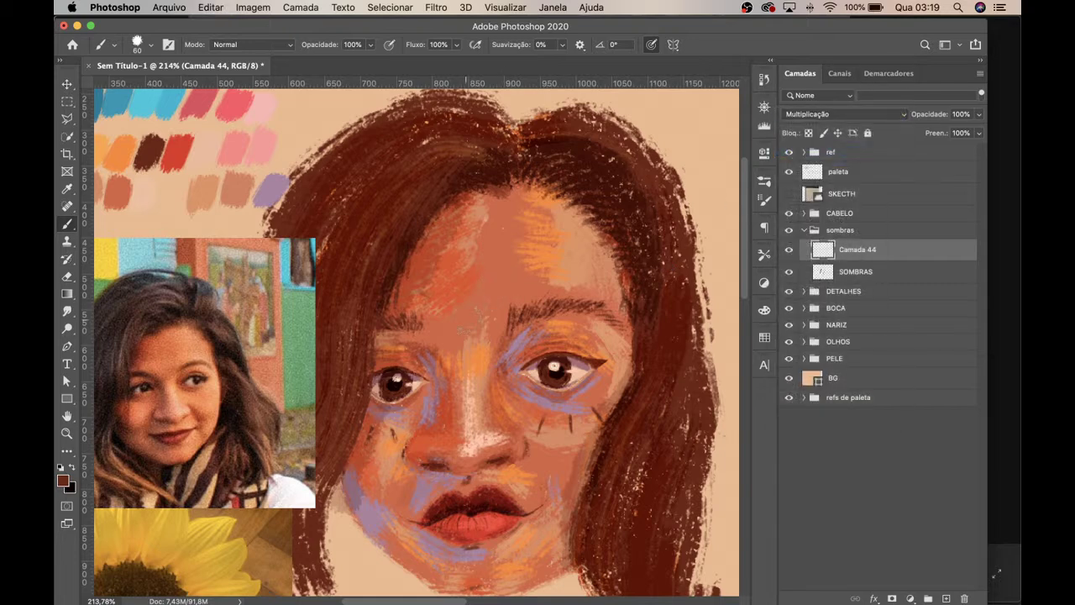
scroll(494, 389, down, 2)
click(978, 115)
drag(935, 135, 928, 133)
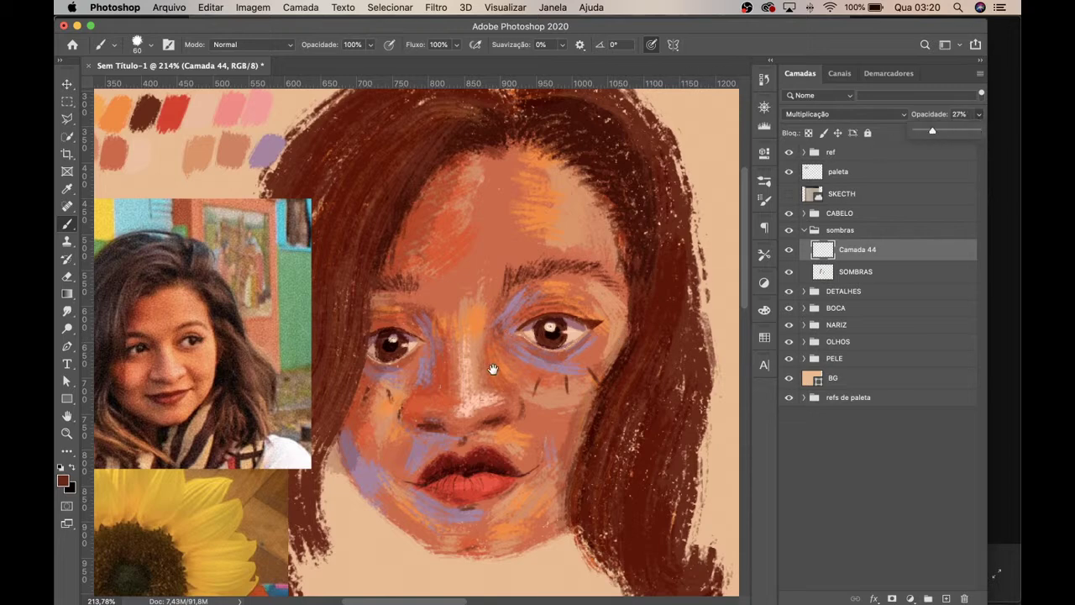
Step: Paint soft shadow strokes under the portrait's left-hand eye with brush size 70, undoing the unsatisfactory ones
drag(493, 370, 500, 340)
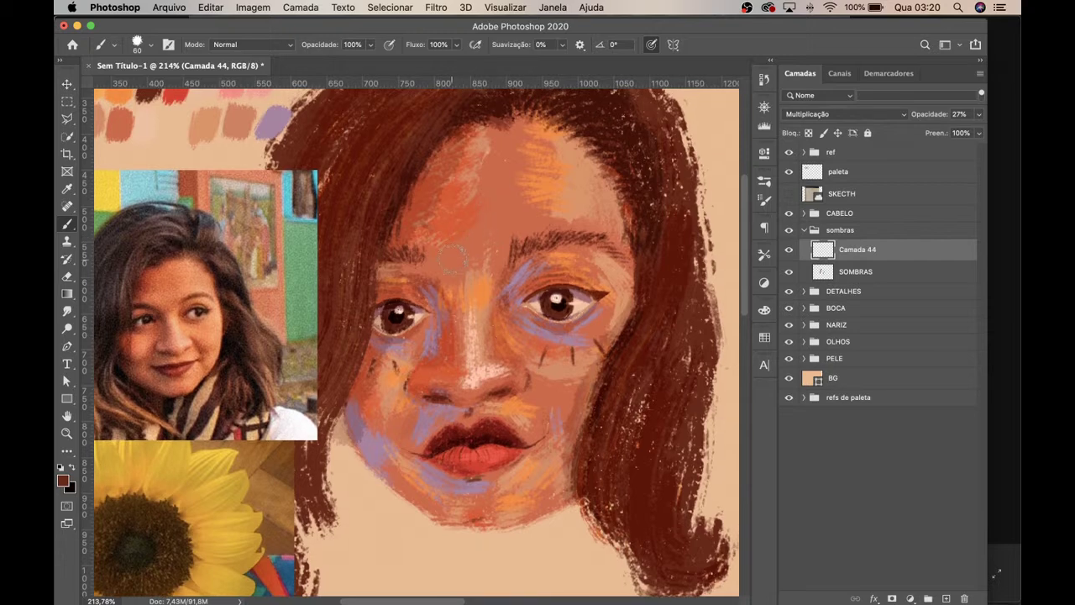
drag(380, 347, 437, 345)
key(super+z)
key(bracketright)
key(bracketright)
key(bracketright)
key(bracketleft)
key(bracketleft)
drag(431, 326, 383, 346)
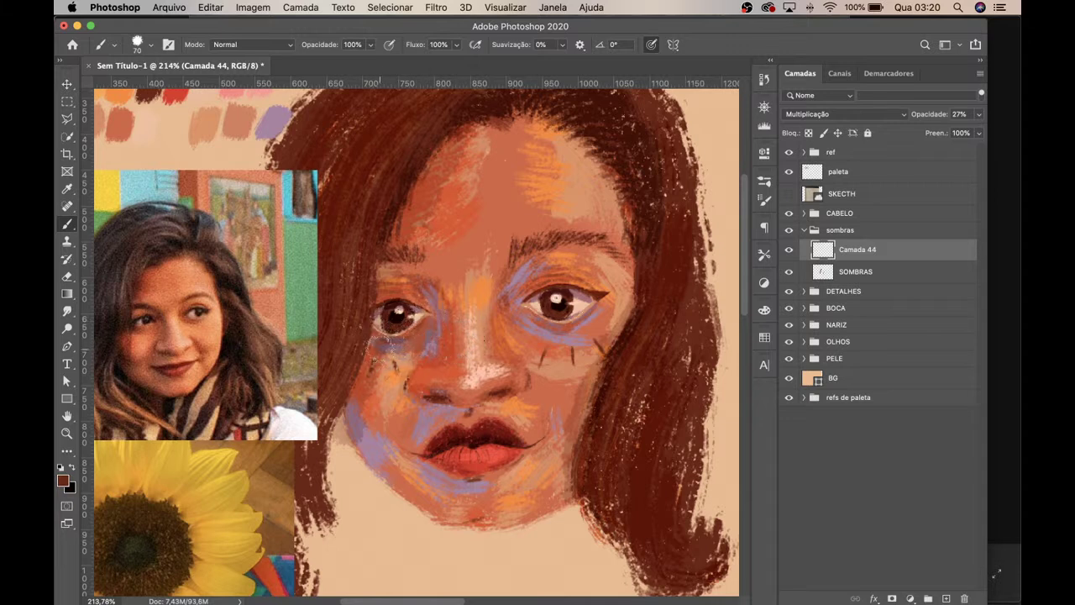
key(super+z)
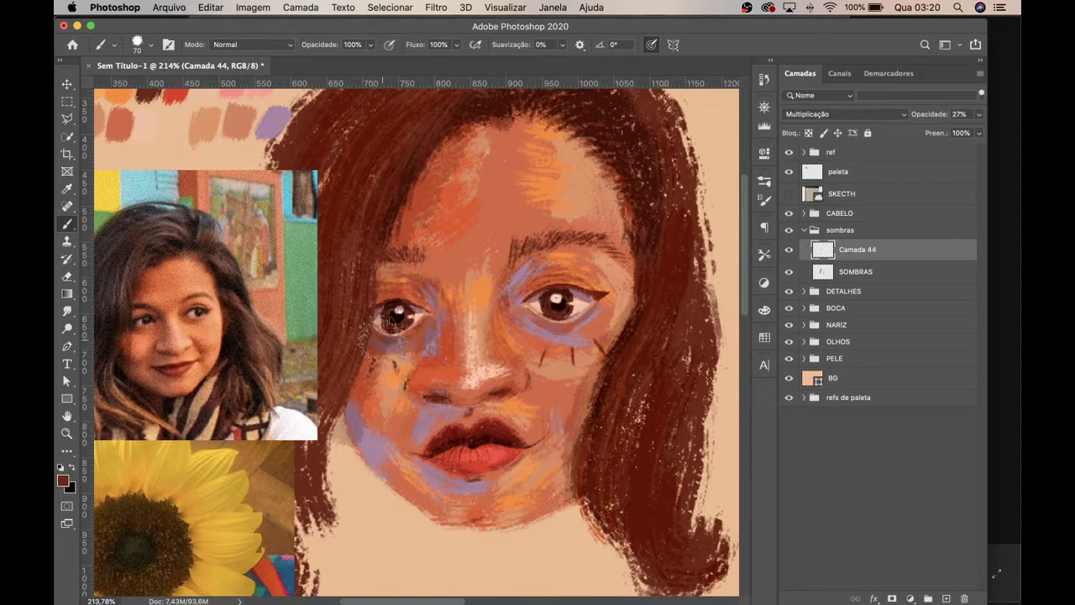
Step: Undo the first stroke across the right-hand eye and shade its lower lid with a shorter stroke
mouse_move(519, 317)
mouse_down()
mouse_move(560, 330)
mouse_move(599, 346)
mouse_move(618, 321)
mouse_up()
key(super+z)
mouse_move(533, 340)
mouse_down()
mouse_move(555, 313)
mouse_move(539, 318)
mouse_move(560, 301)
mouse_move(572, 327)
mouse_up()
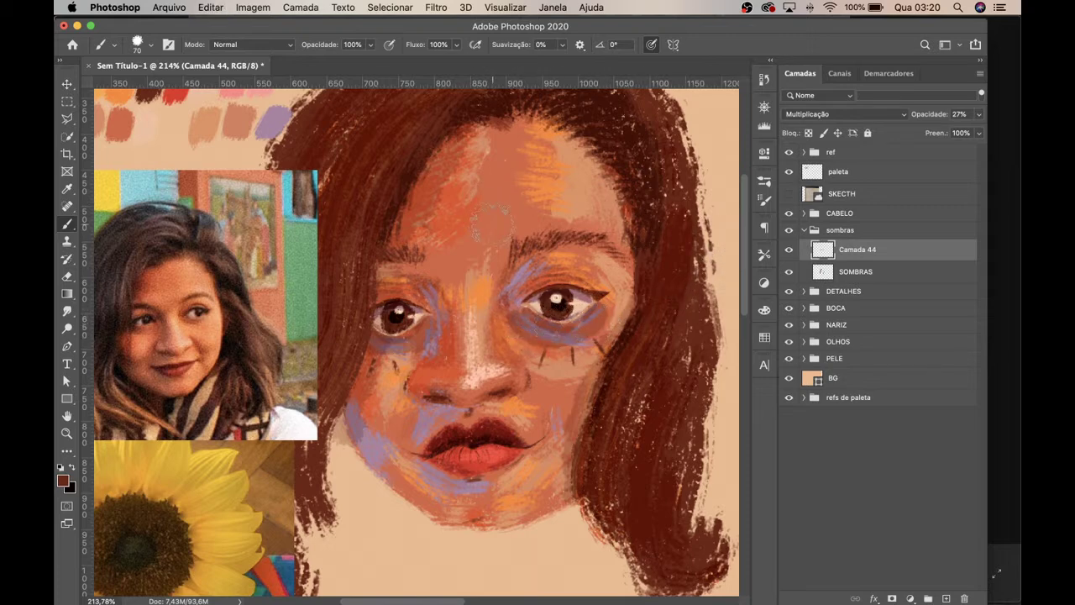
Step: Shade the left side of the nose, the fold above the lips, and the area under the lower lip, undoing one stroke
mouse_move(432, 327)
mouse_down()
mouse_move(439, 346)
mouse_move(403, 395)
mouse_move(424, 396)
mouse_up()
mouse_move(432, 418)
mouse_down()
mouse_move(417, 405)
mouse_move(417, 421)
mouse_move(450, 410)
mouse_up()
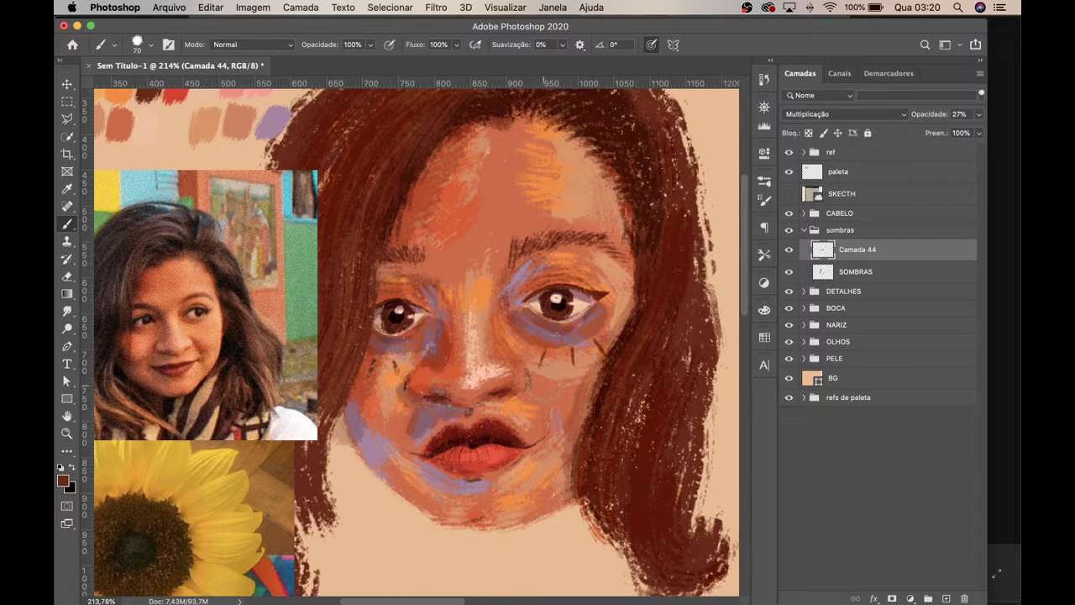
key(super+z)
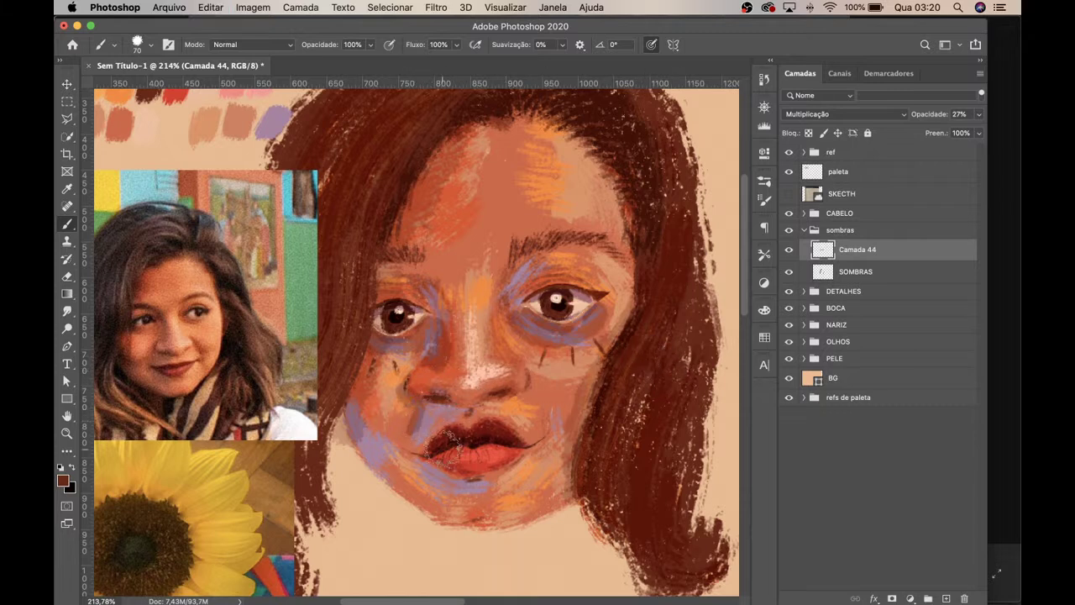
drag(426, 469, 454, 484)
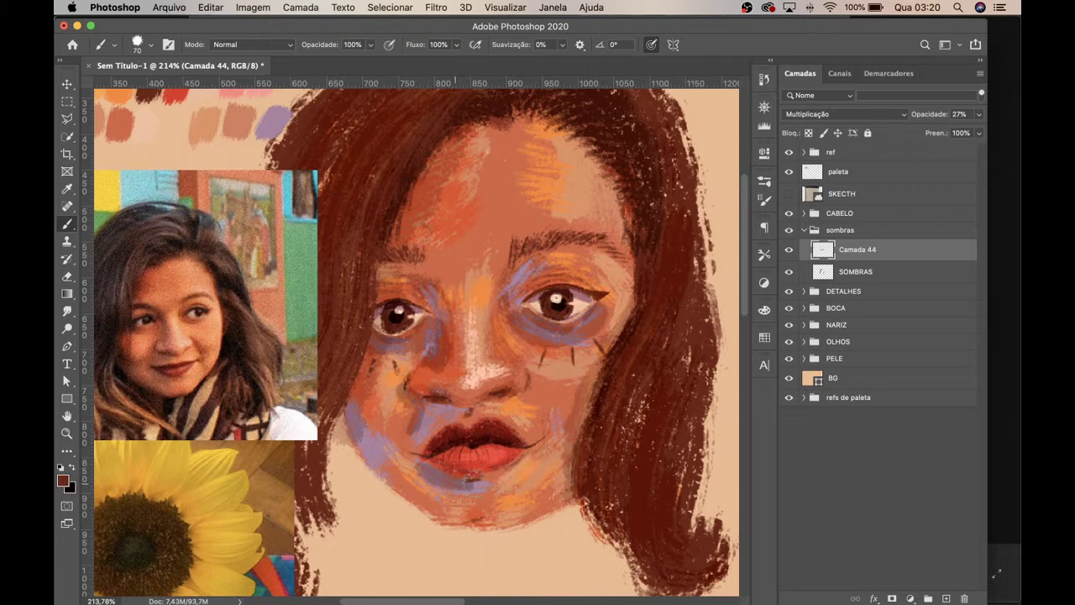
Step: Add shadow strokes on the chin and along the left jawline of Camada 44, adjusting the brush size between strokes
mouse_move(505, 497)
mouse_down()
mouse_move(481, 519)
mouse_move(495, 541)
mouse_up()
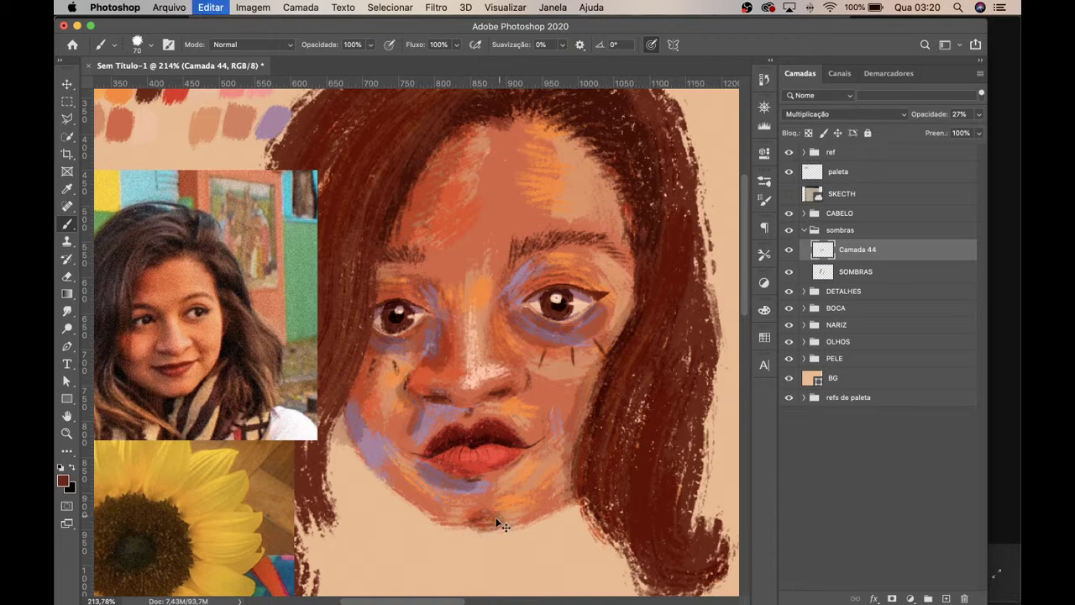
drag(473, 473, 480, 413)
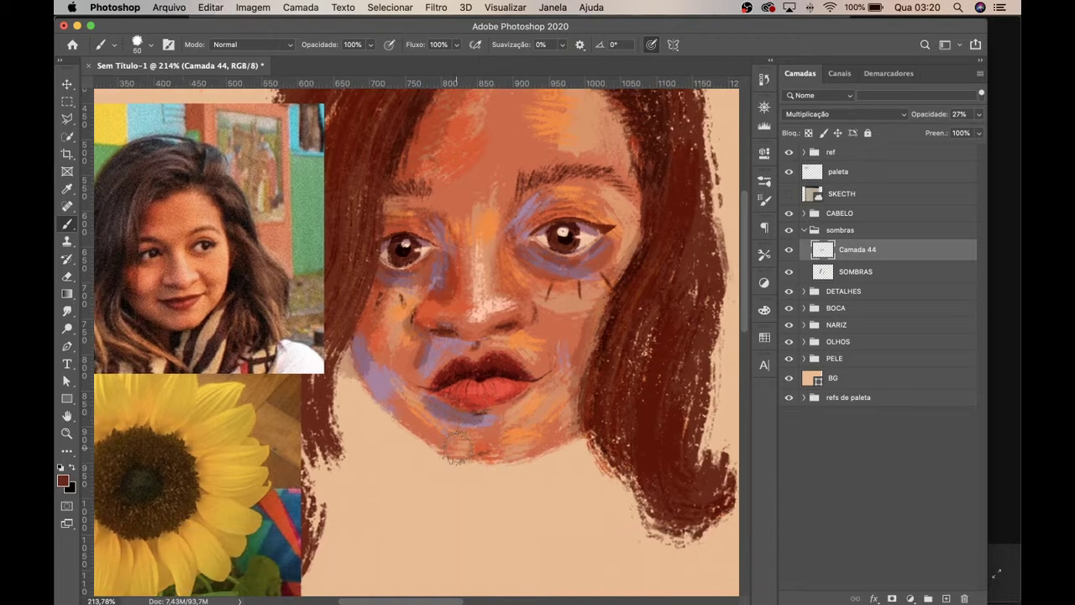
drag(458, 453, 454, 496)
key(bracketright)
drag(354, 389, 395, 430)
Step: Erase the excess shadow on the SOMBRAS layer where the left jaw meets the hair
click(856, 271)
key(e)
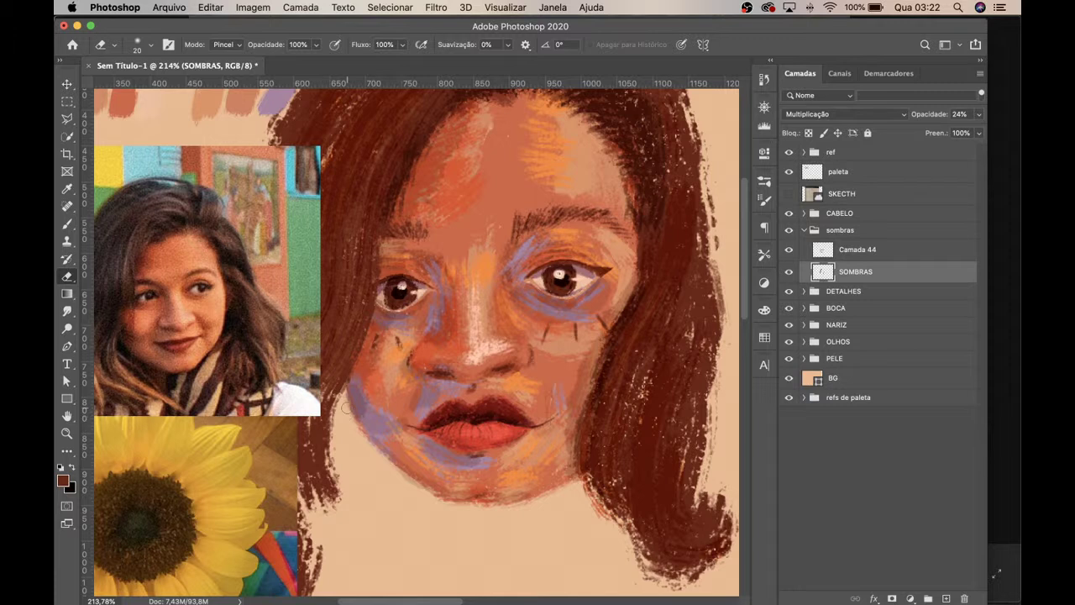
mouse_move(351, 391)
mouse_down()
mouse_move(349, 380)
mouse_move(357, 387)
mouse_up()
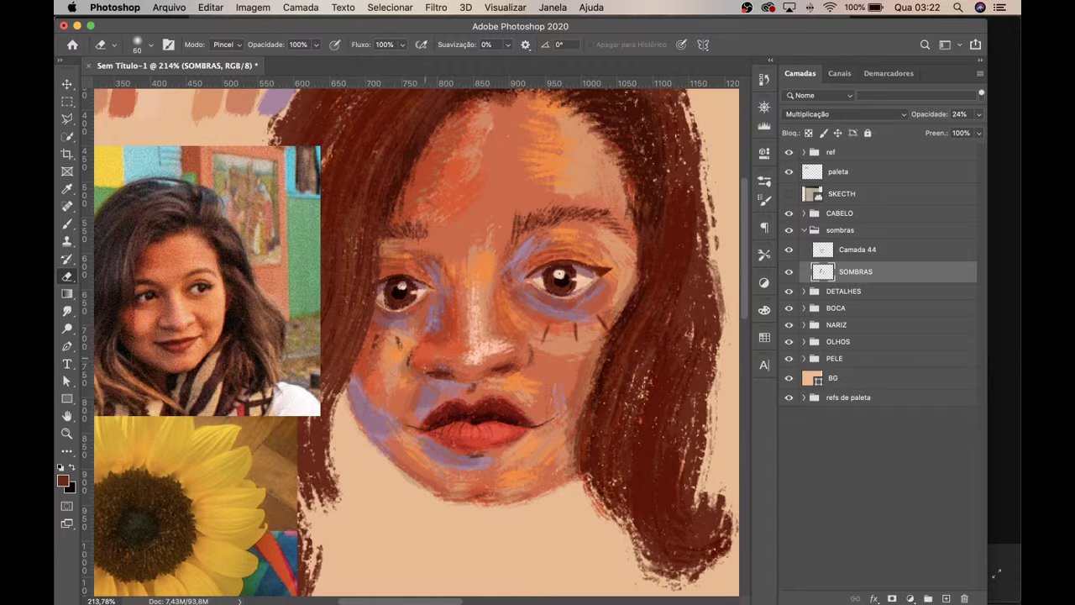
key(bracketleft)
Step: Paint shadows on Camada 44 along the right cheek where it meets the hair, using brush size 50
click(816, 252)
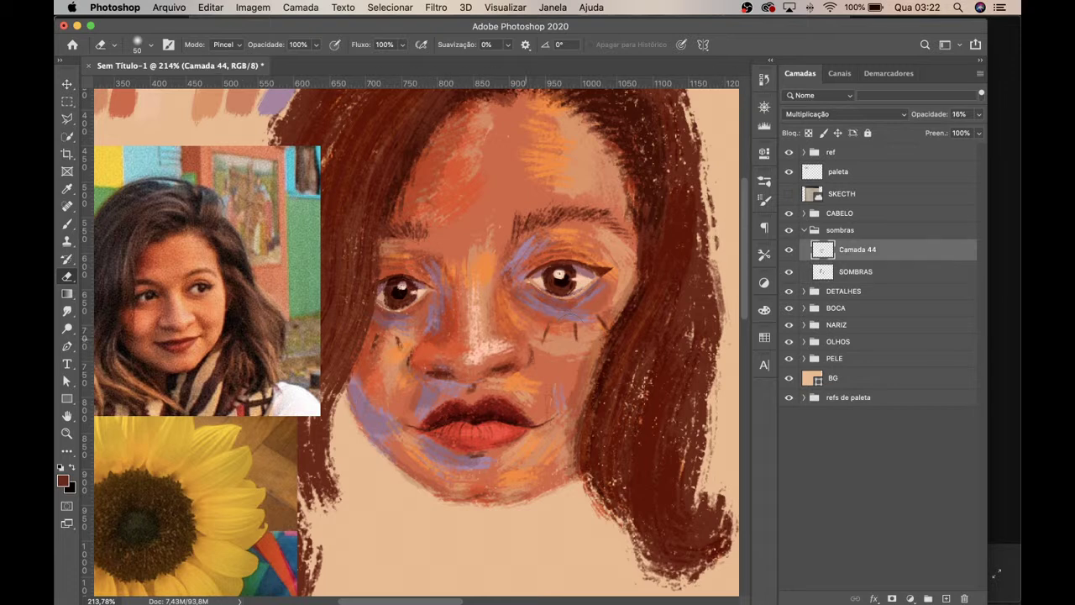
click(68, 225)
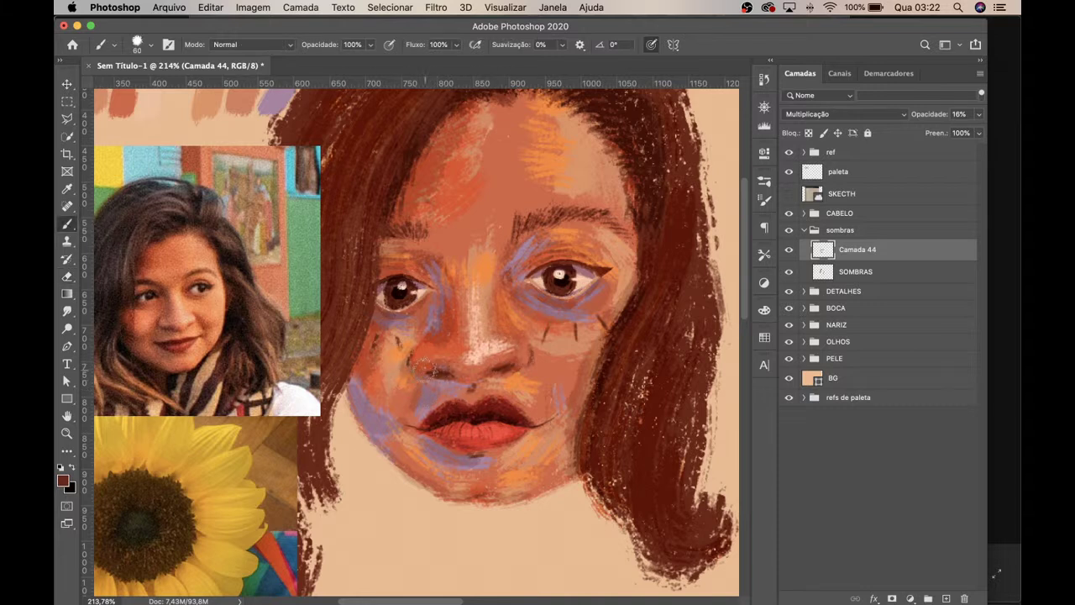
key(bracketleft)
key(bracketleft)
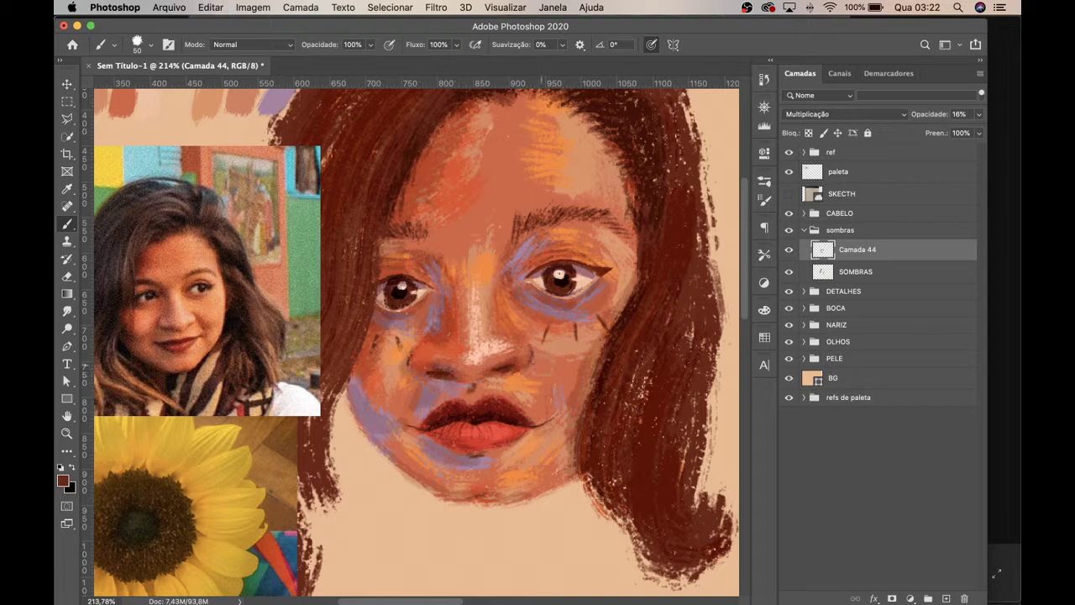
drag(601, 321, 590, 366)
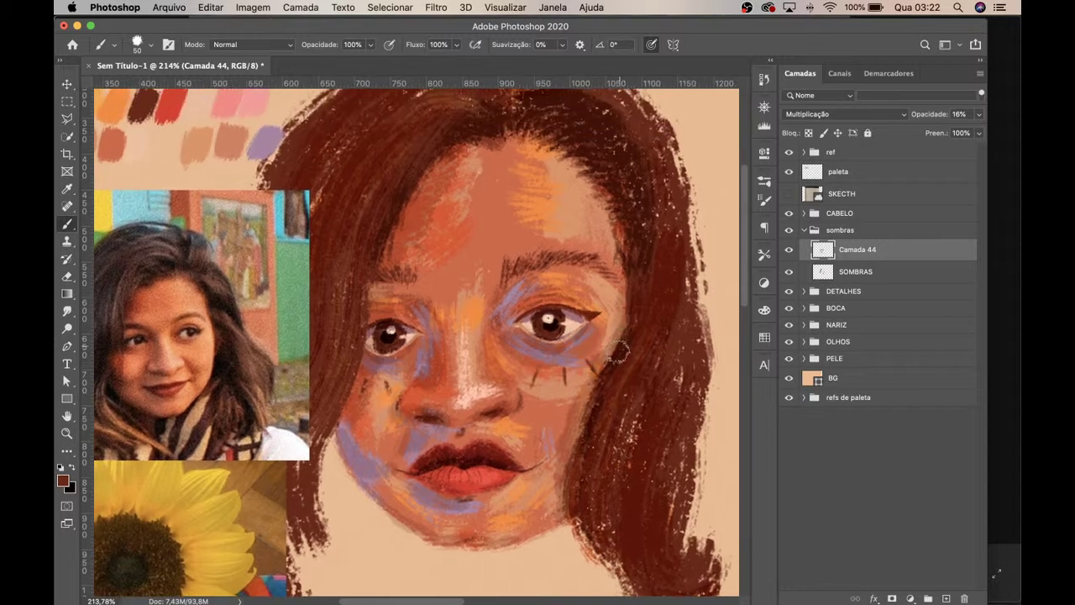
mouse_move(625, 331)
mouse_down()
mouse_move(629, 295)
mouse_move(614, 370)
mouse_up()
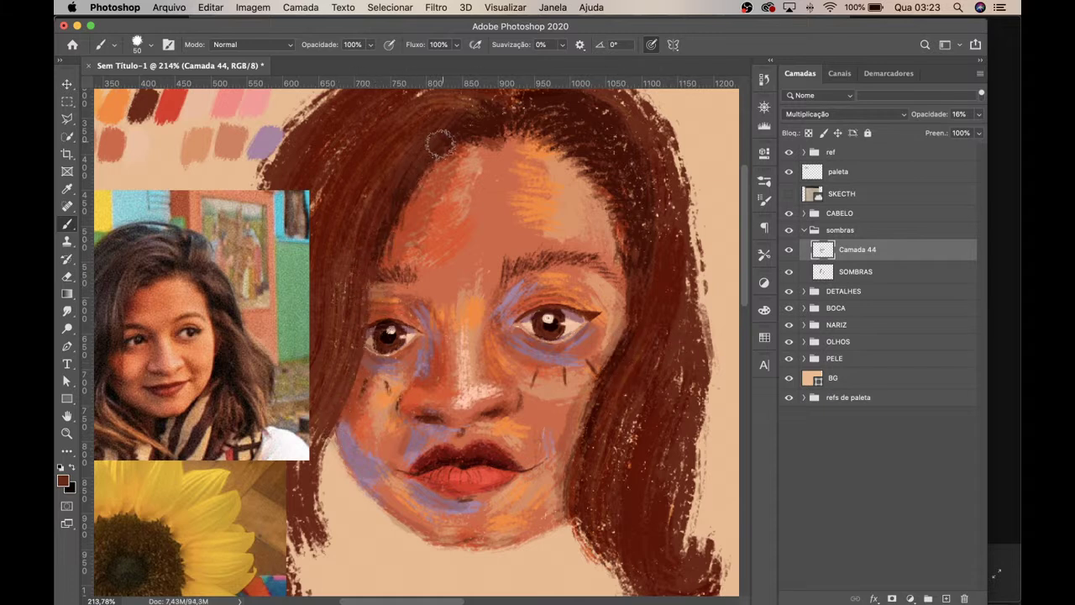
mouse_move(521, 478)
mouse_down()
mouse_move(518, 423)
mouse_move(564, 422)
mouse_up()
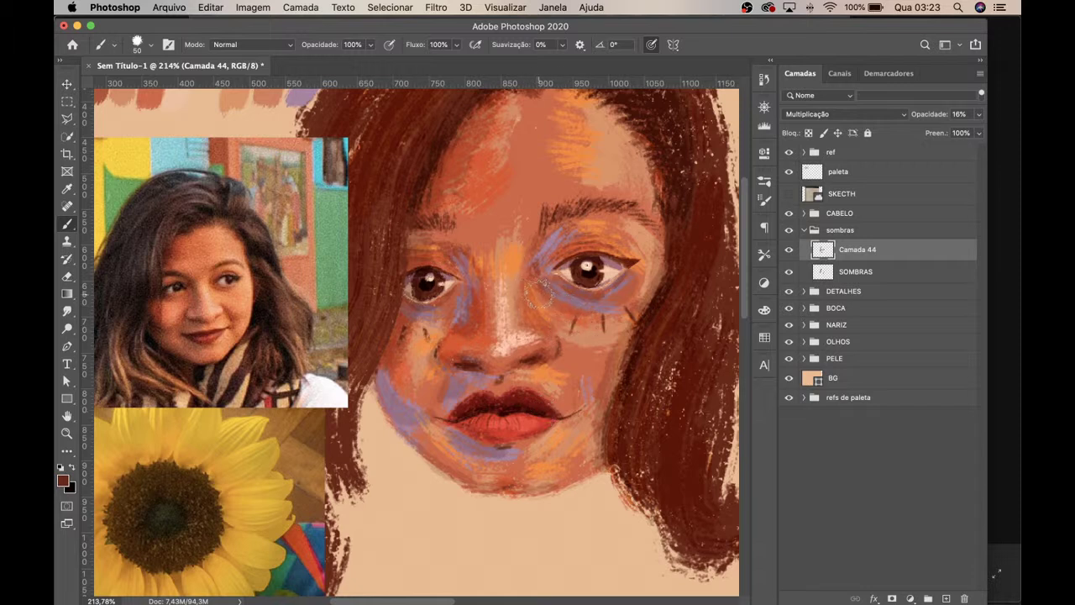
Step: Nudge the BOCA group with Free Transform to X 853.50 and Y 836.50
key(z)
drag(571, 267, 521, 273)
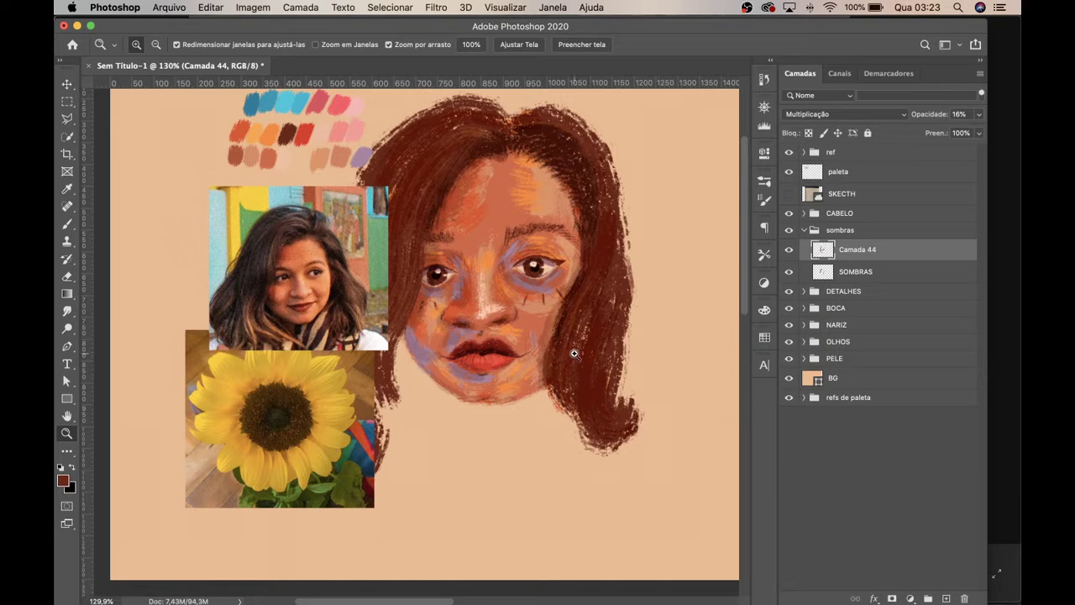
click(838, 309)
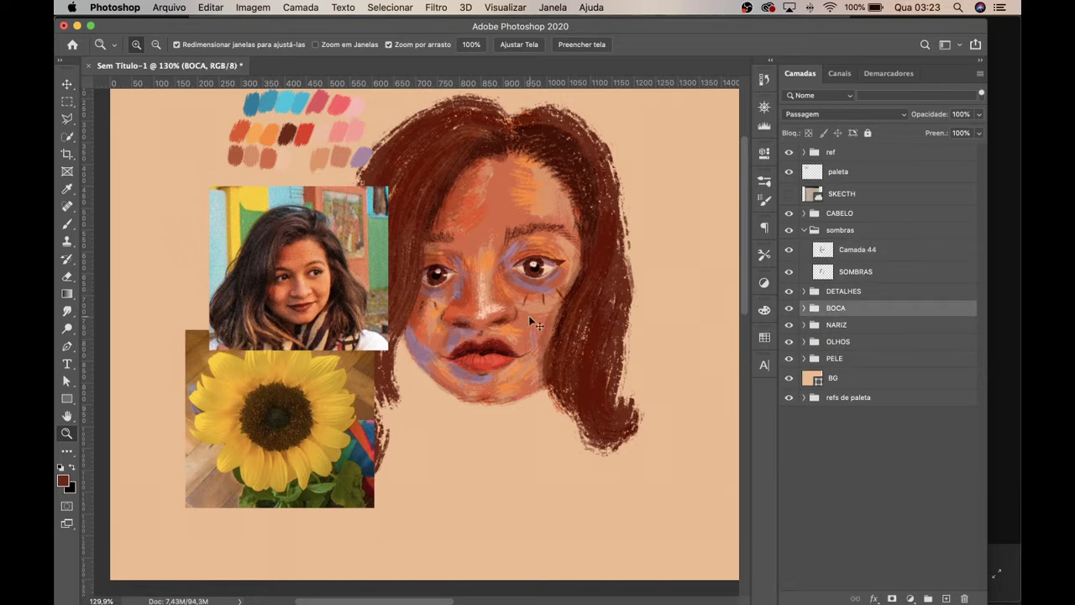
key(ctrl+t)
key(Up)
key(Left)
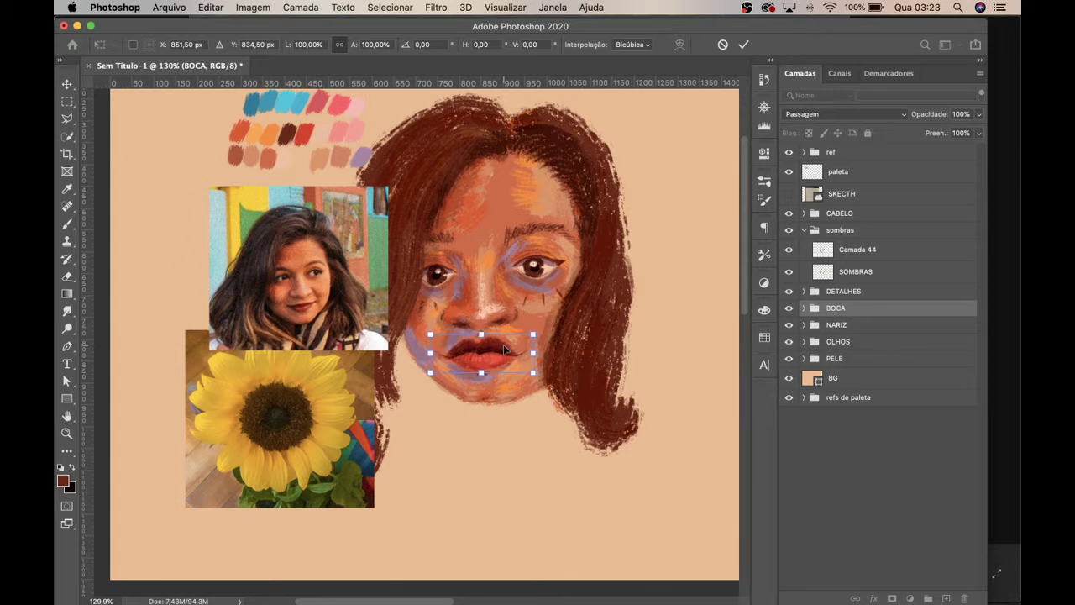
key(Down)
key(Down)
key(Left)
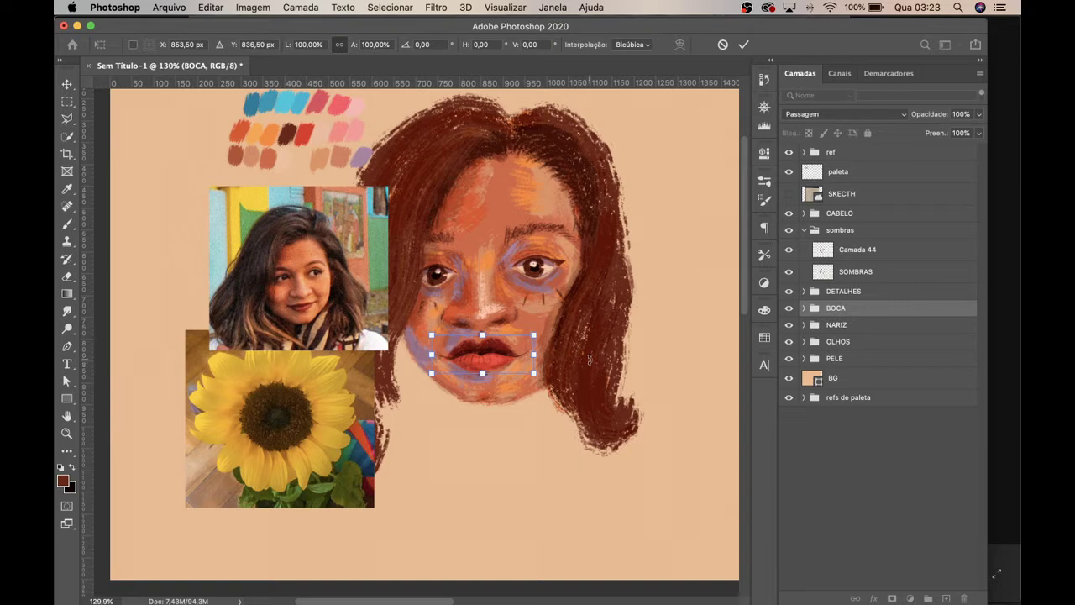
key(Return)
Step: Check the NARIZ group by toggling its visibility, and try scaling the OLHOS group to 103.91%, undoing the transform
key(z)
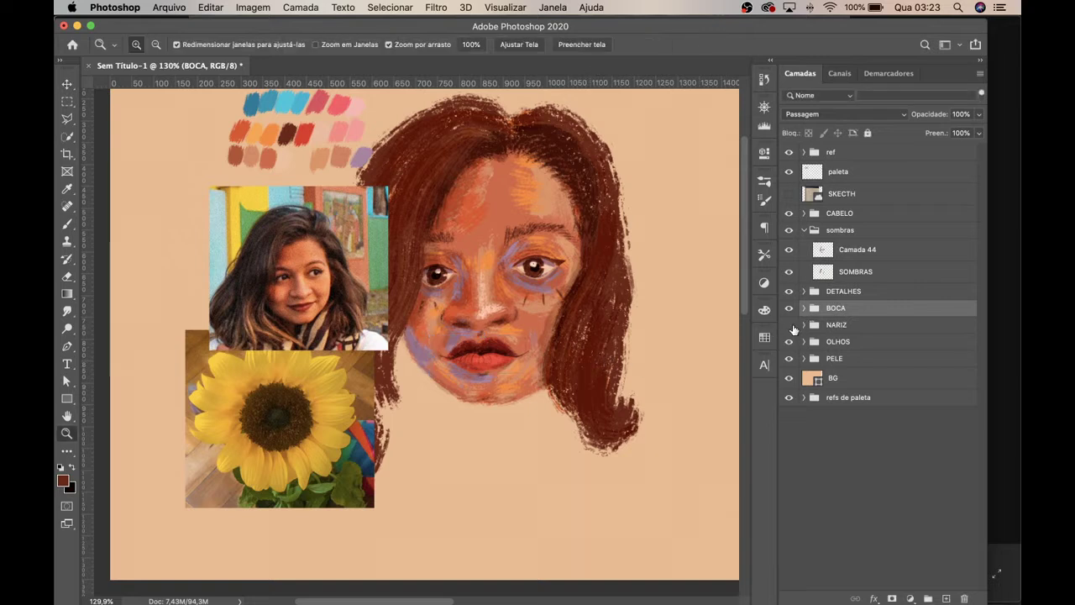
click(789, 326)
click(789, 326)
click(843, 343)
key(super+t)
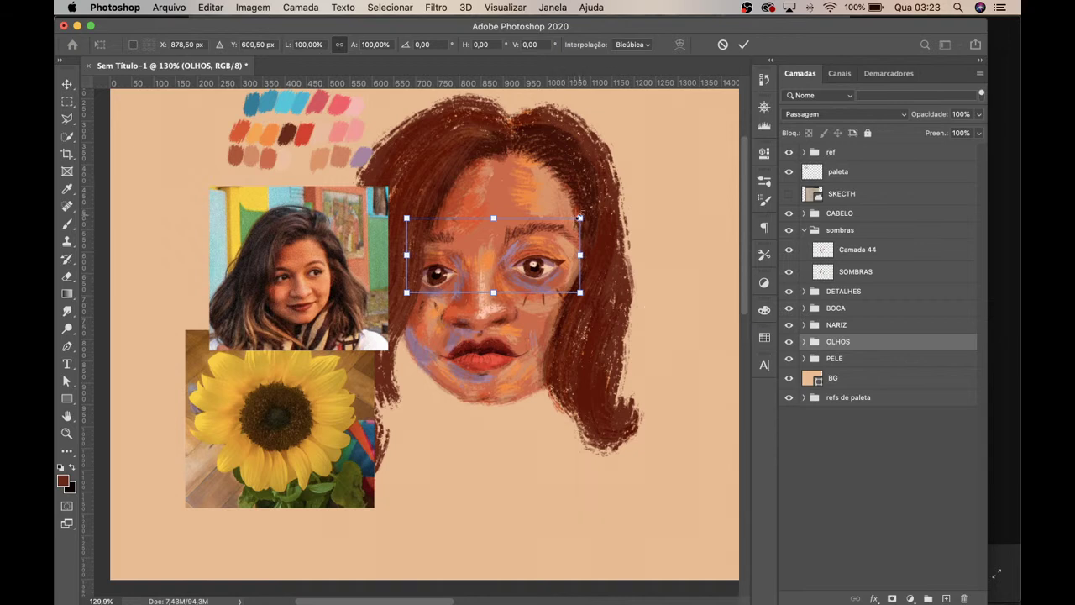
drag(580, 216, 588, 215)
drag(548, 261, 569, 264)
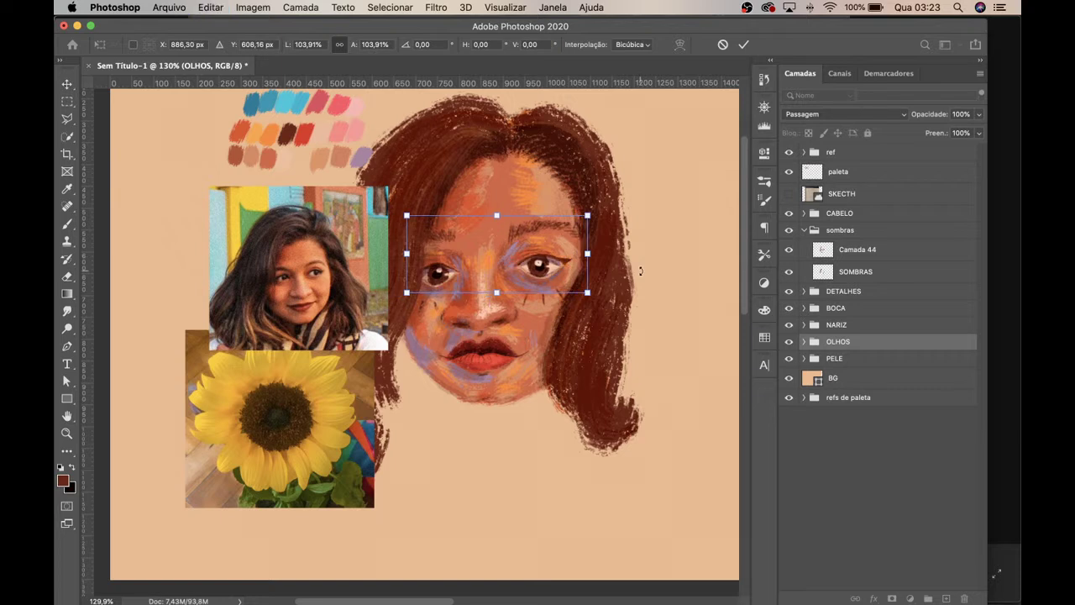
key(Return)
key(z)
key(super+z)
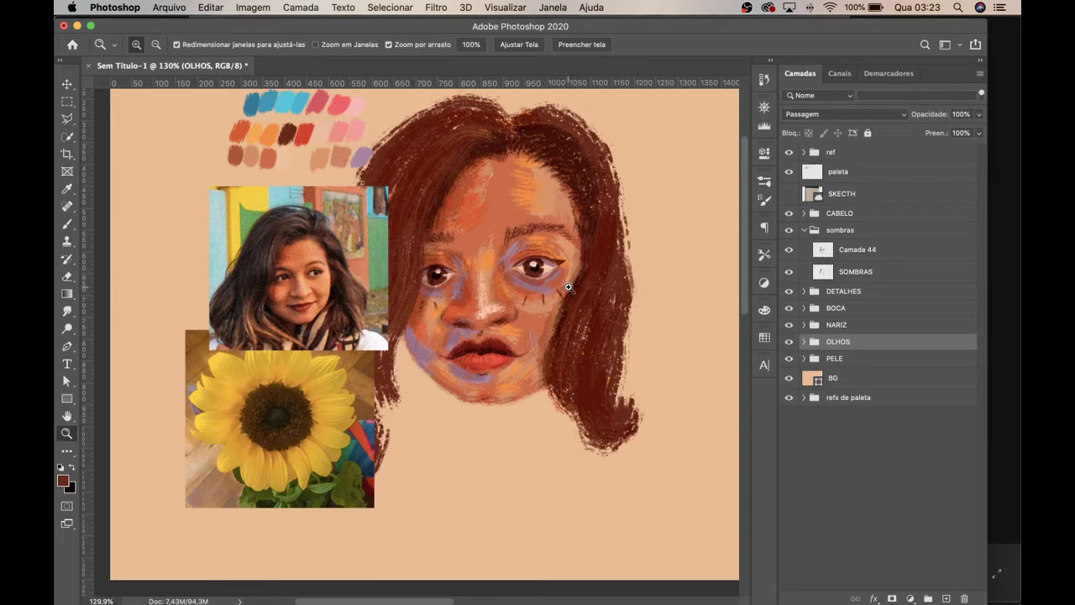
drag(576, 270, 585, 306)
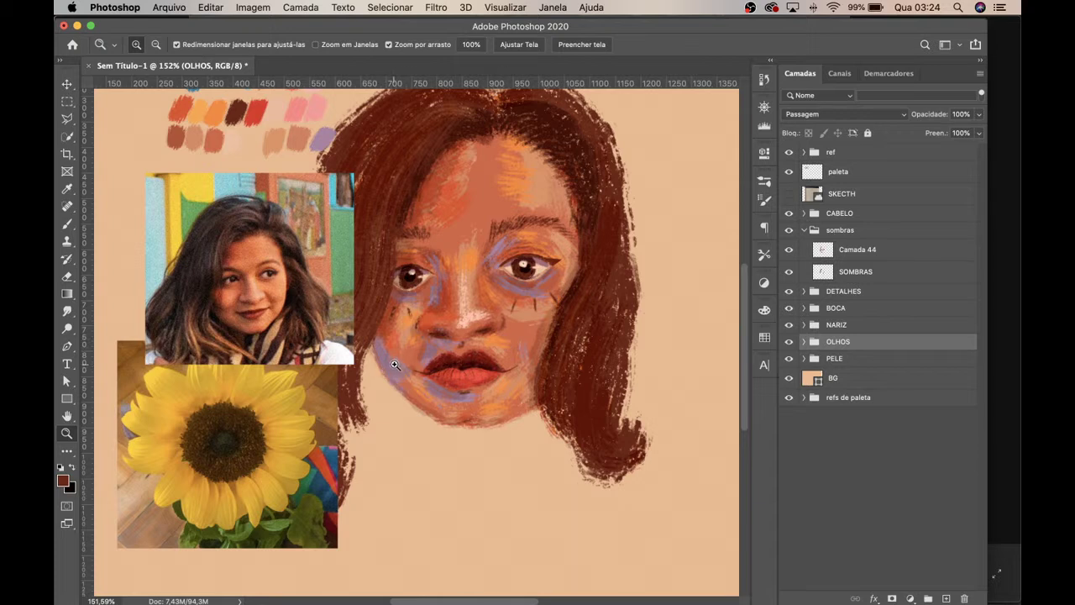
Step: Try squashing the OLHOS group to 89.18% height and moving it to X 876.50, Y 614.25, then undo the transform
key(super+t)
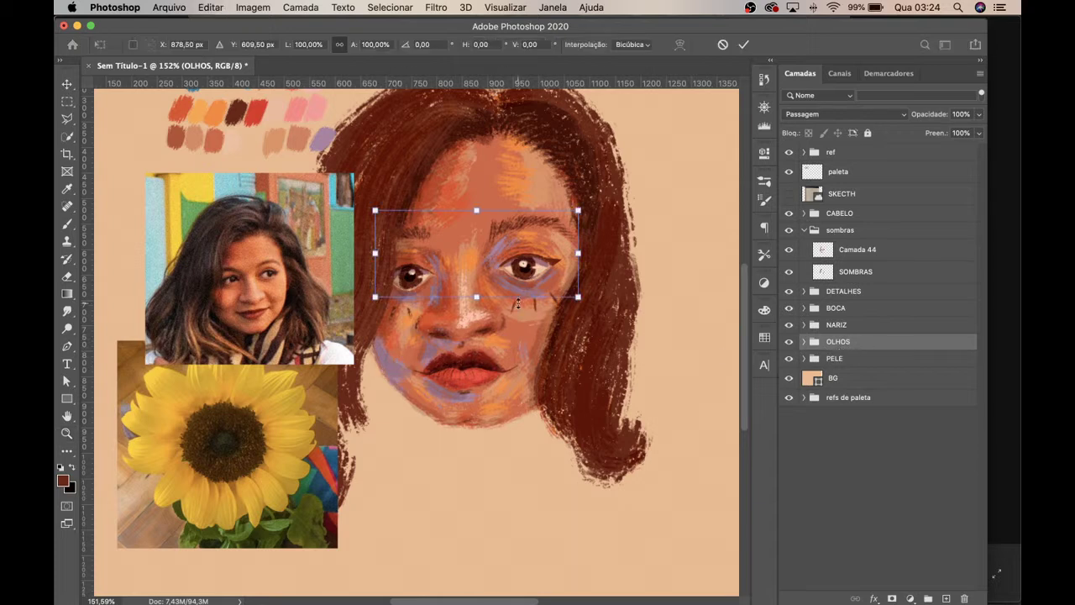
drag(478, 297, 478, 287)
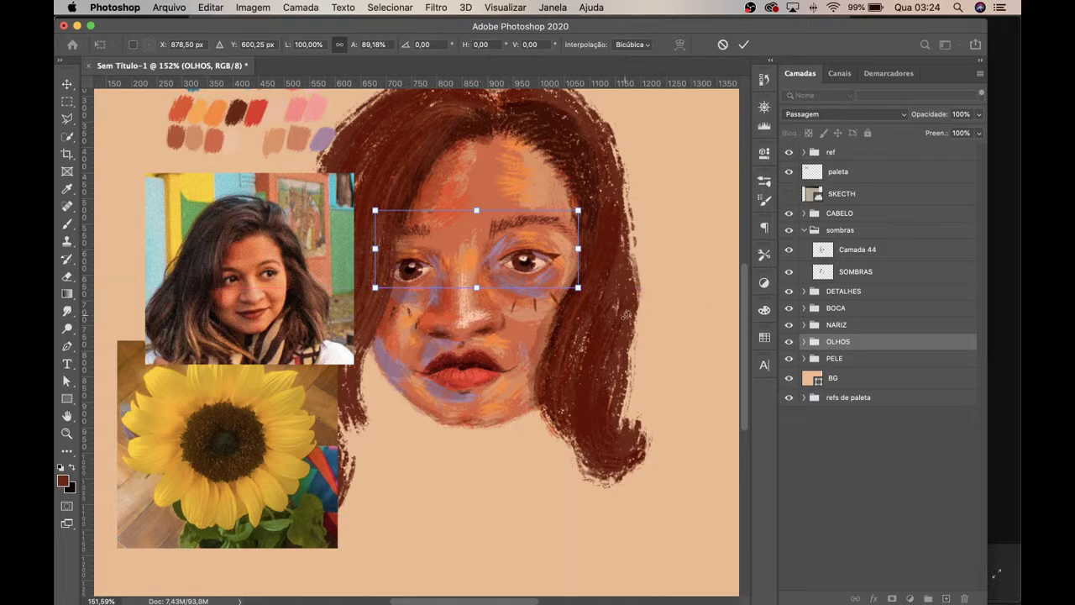
drag(476, 289, 547, 278)
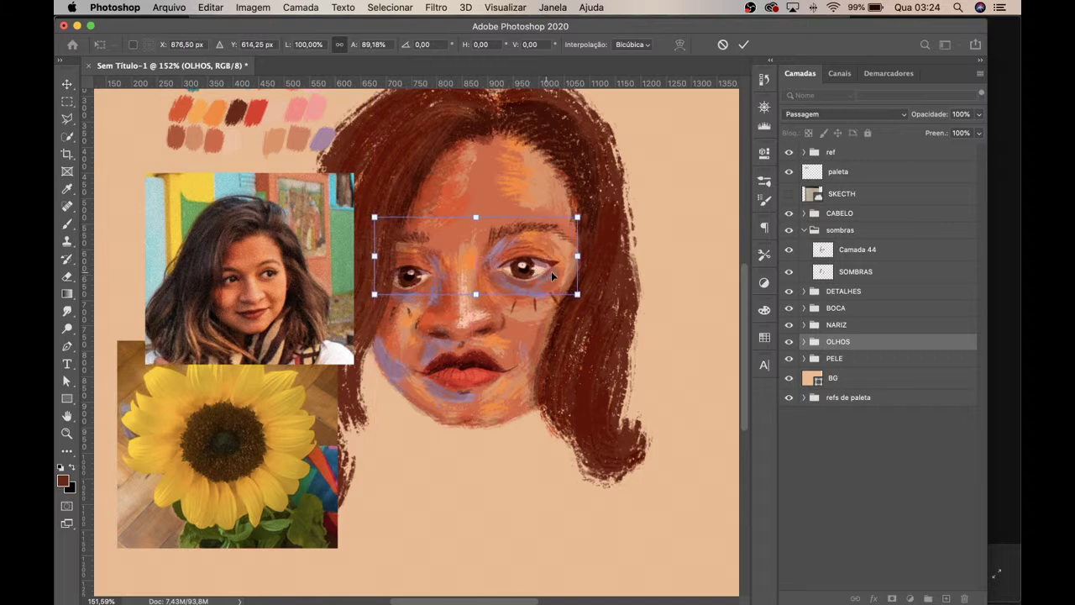
key(Return)
key(z)
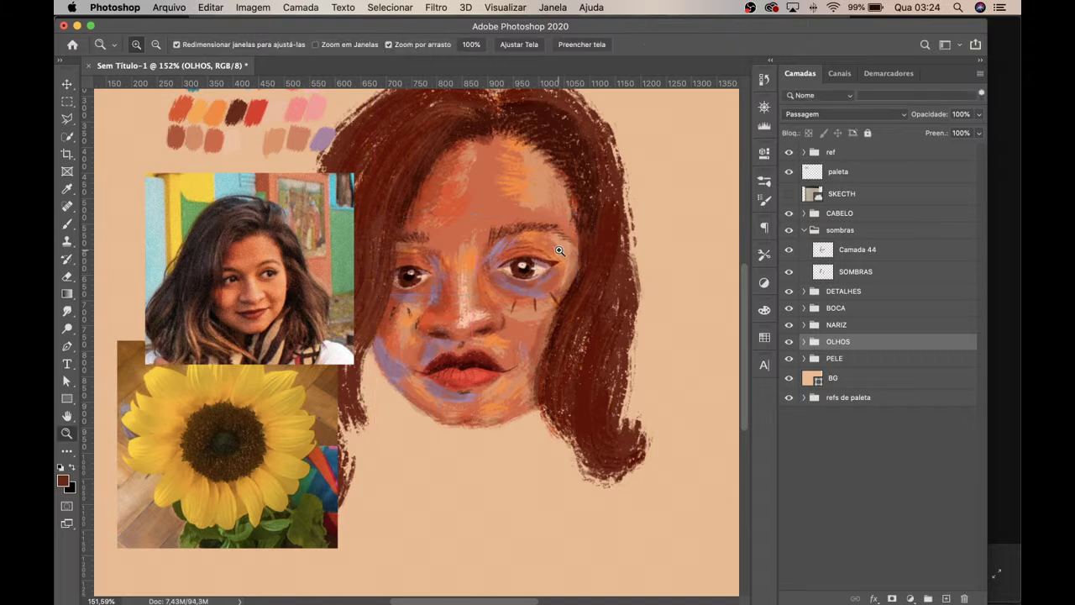
key(super+z)
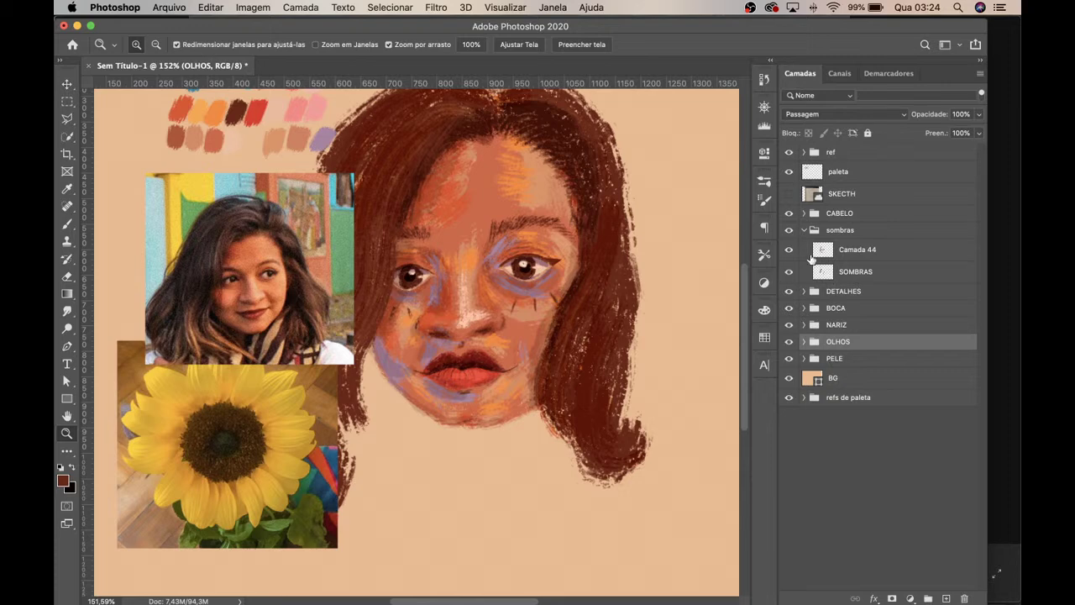
Step: Show the SKECTH layer and add a new layer above Camada 38 inside the OLHOS group
click(790, 195)
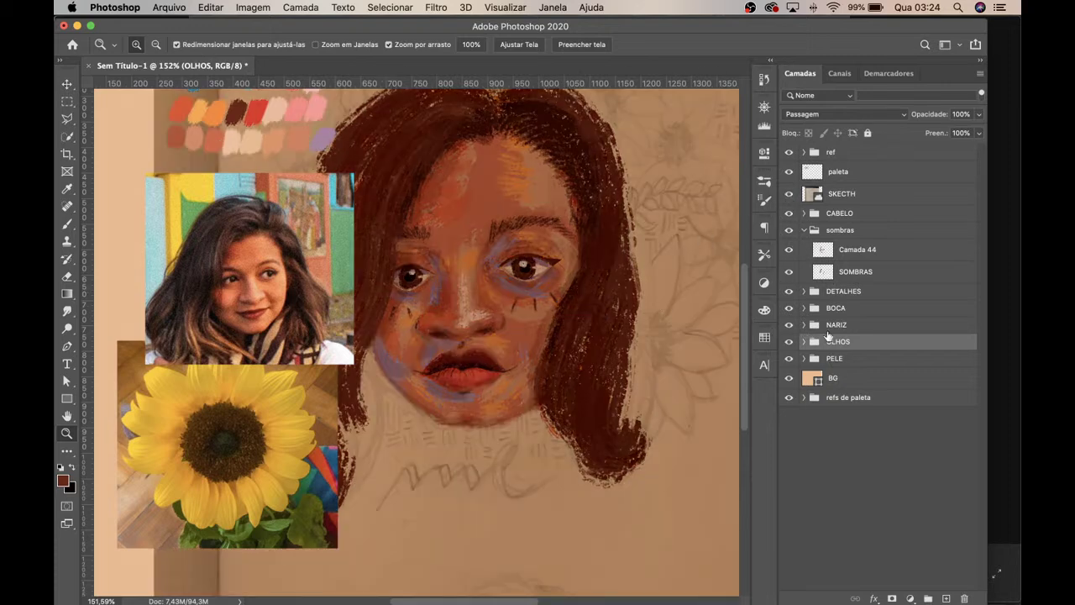
click(838, 309)
click(816, 346)
click(804, 343)
click(874, 407)
click(878, 363)
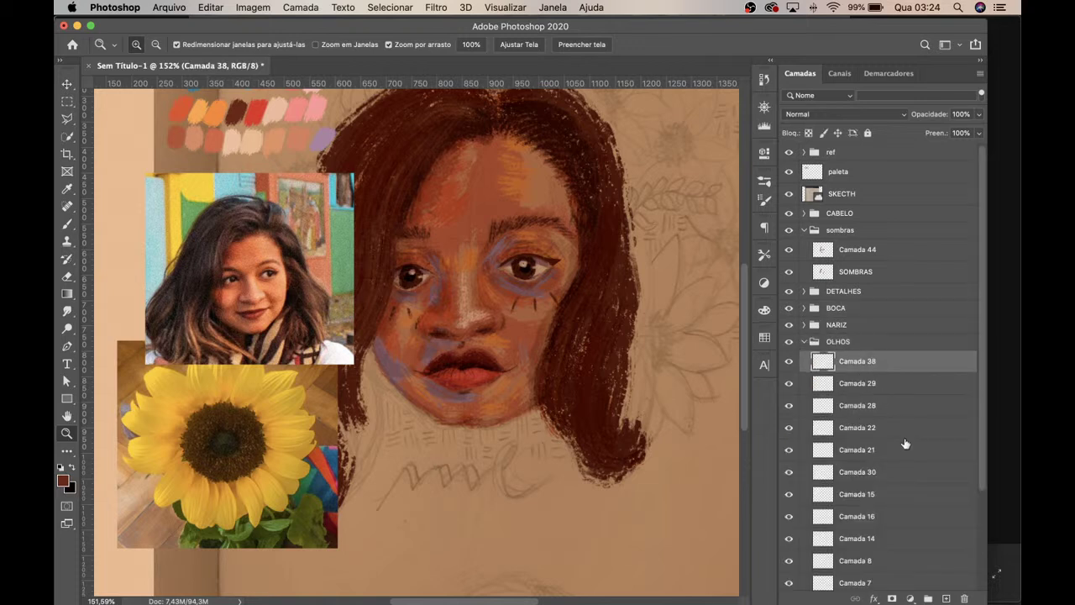
click(947, 597)
Step: Paint a dark lash at the outer corner of the right-hand eye with brush size 10 and set Camada 45 to Multiplicação
click(67, 225)
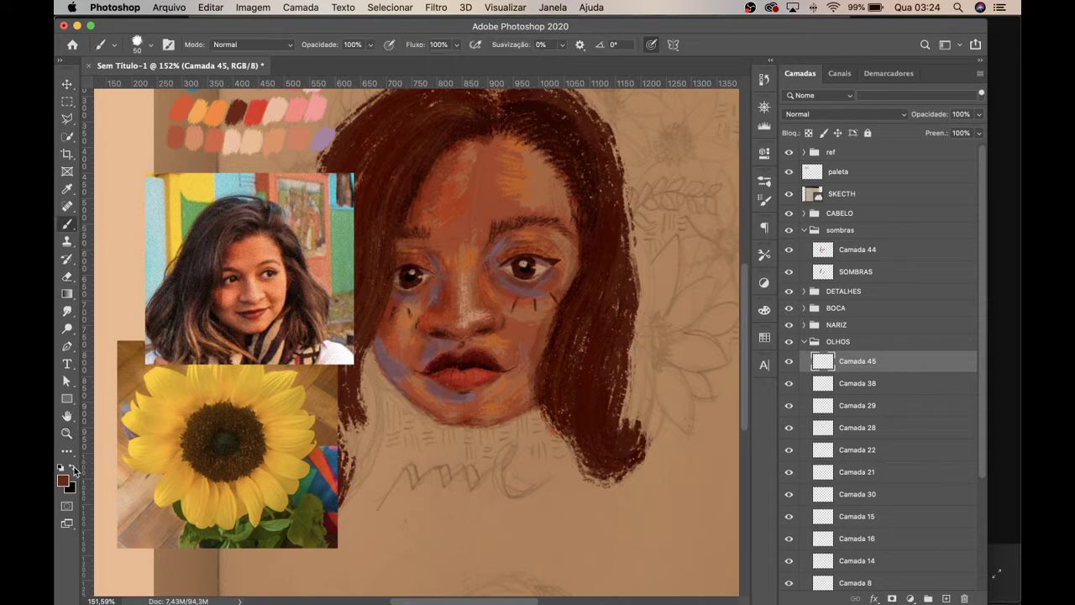
key(bracketleft)
key(bracketleft)
key(bracketleft)
key(bracketleft)
key(bracketleft)
key(bracketleft)
key(bracketleft)
key(bracketleft)
key(z)
drag(526, 260, 641, 258)
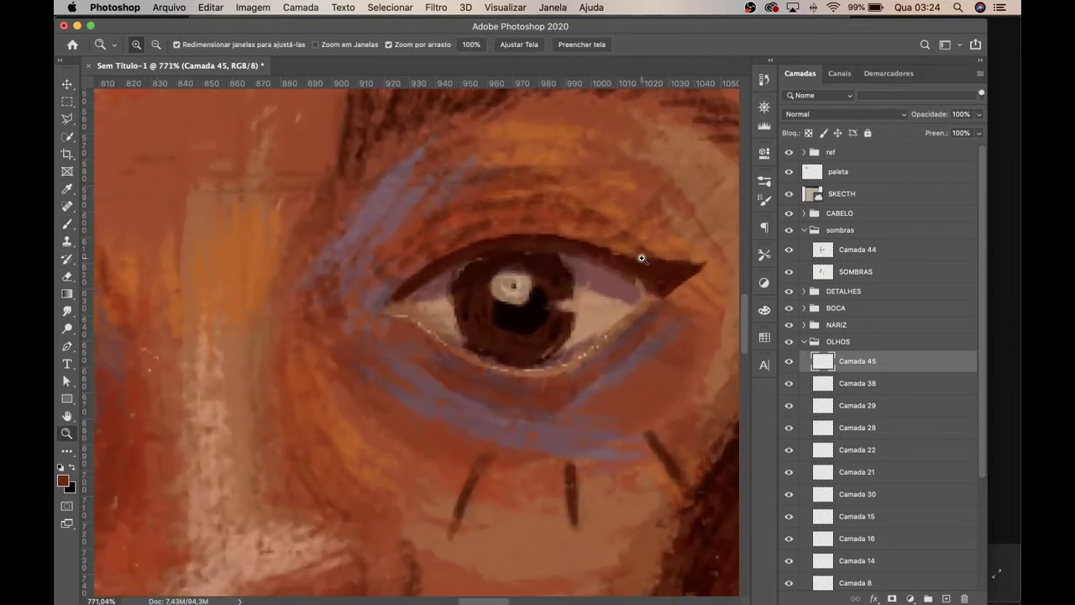
click(67, 225)
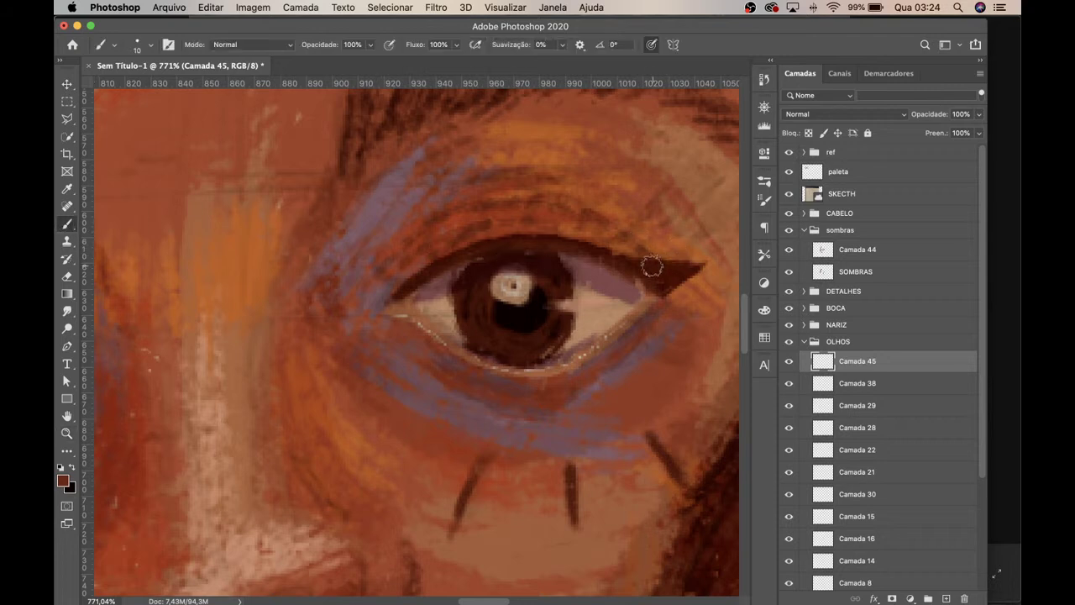
drag(654, 254, 690, 213)
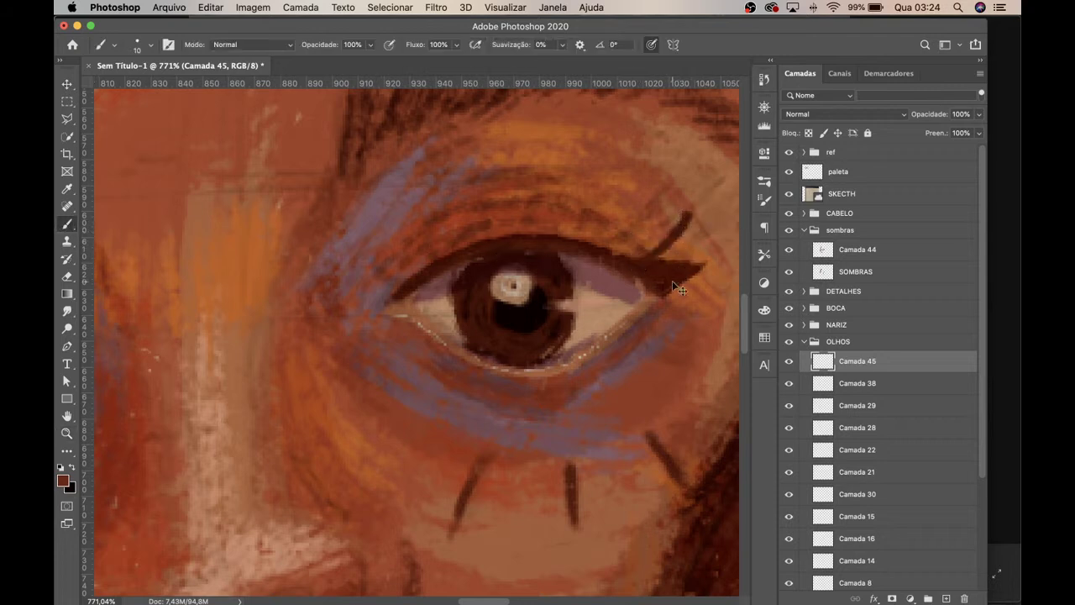
key(super+z)
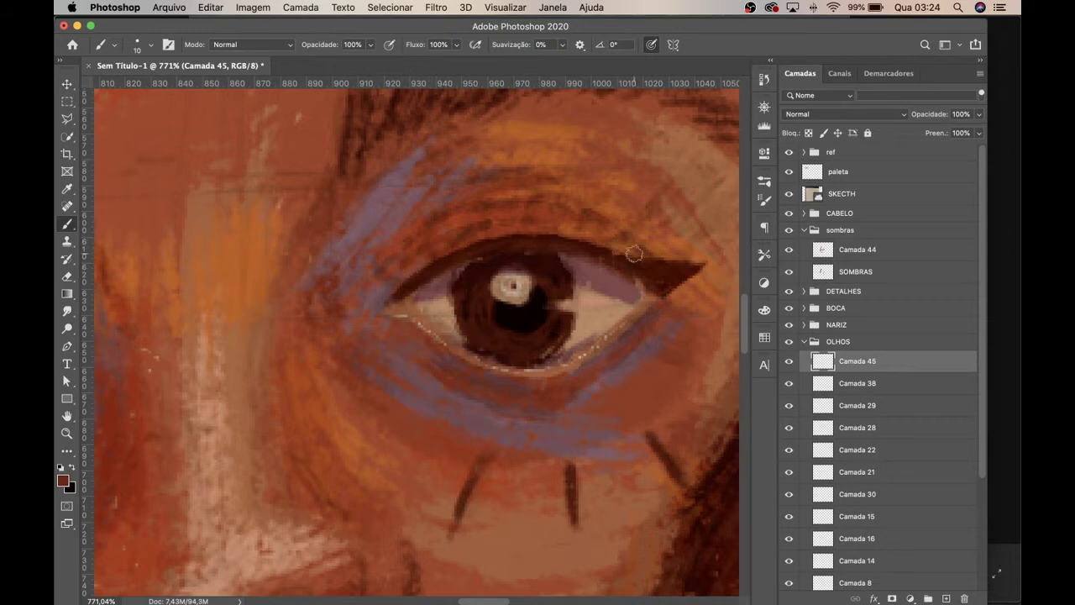
drag(649, 276, 724, 248)
click(828, 116)
click(820, 153)
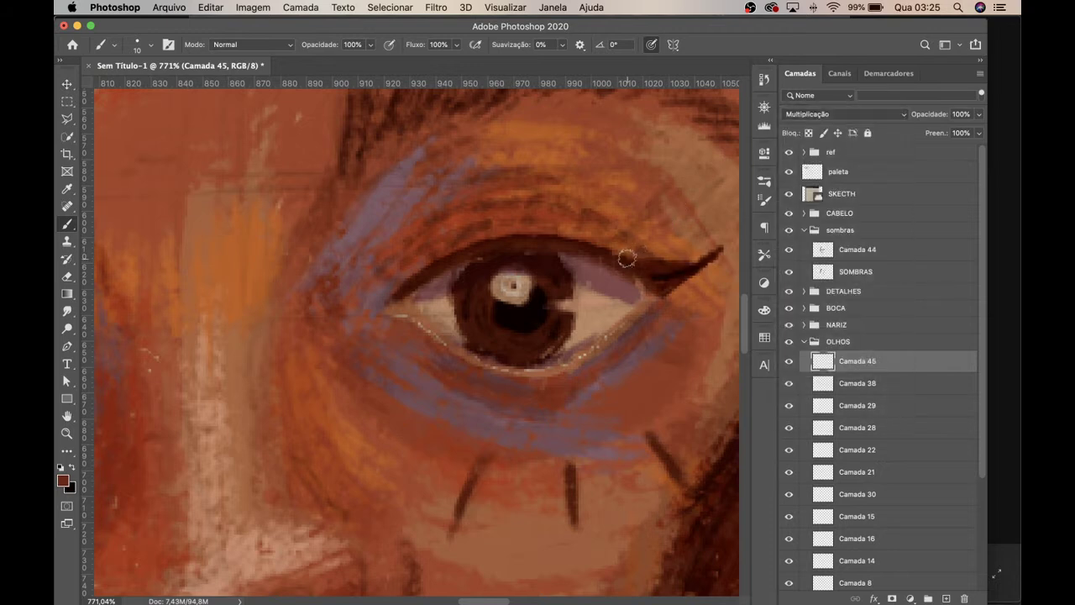
Step: Paint spaced upper lashes along the right-hand eye's lid from the outer to the inner corner, using brush size 10
drag(629, 252, 690, 226)
drag(605, 250, 643, 225)
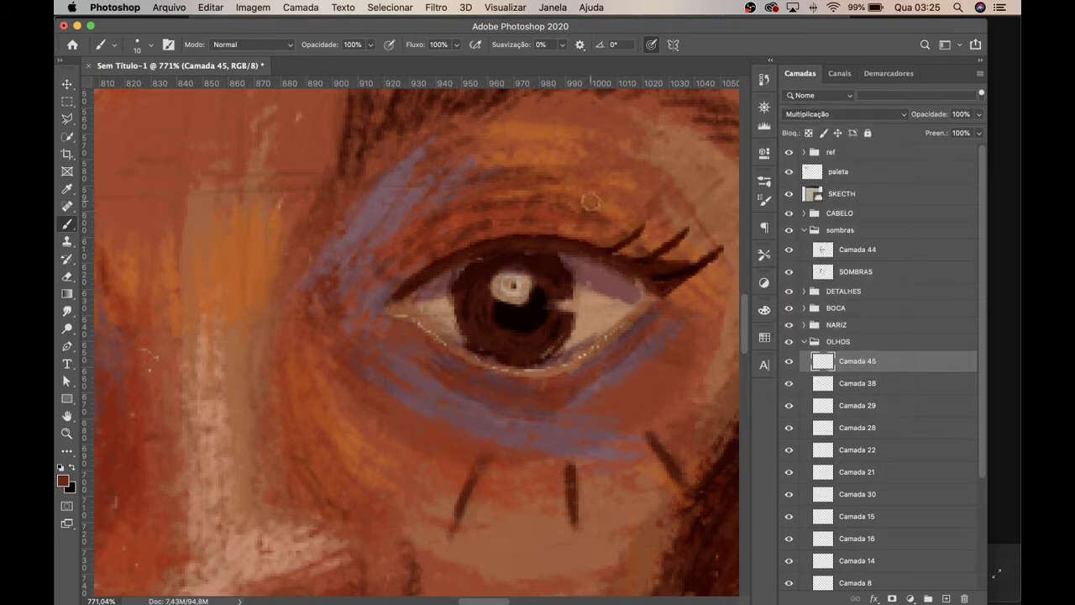
drag(580, 237, 608, 186)
drag(538, 233, 557, 192)
drag(497, 237, 501, 200)
drag(465, 238, 440, 207)
drag(437, 252, 416, 237)
drag(420, 274, 364, 244)
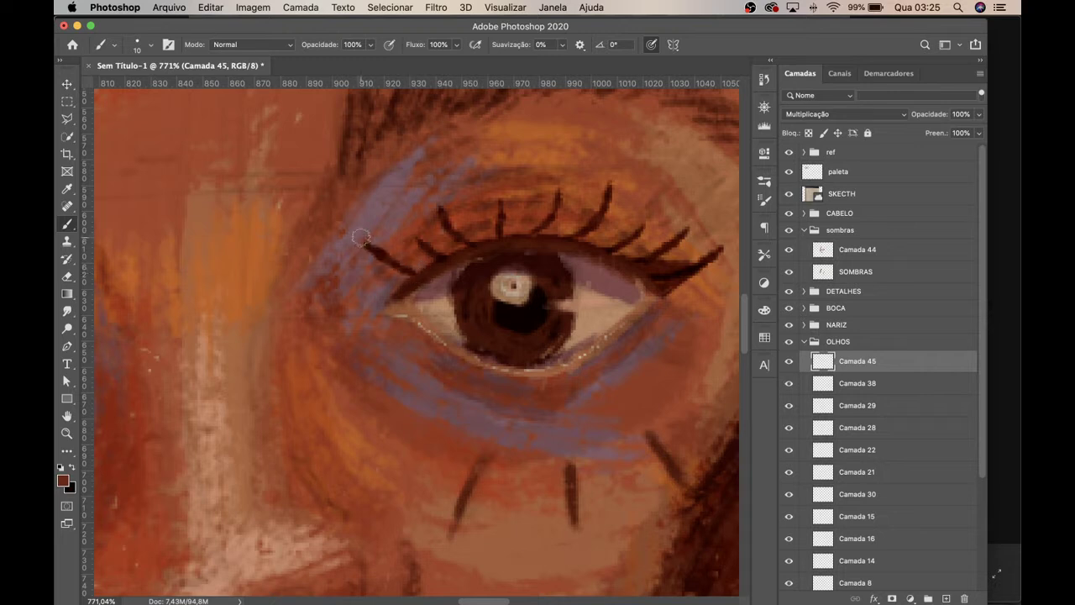
key(super+z)
mouse_move(415, 274)
mouse_down()
mouse_move(385, 260)
mouse_move(418, 274)
mouse_up()
drag(412, 277, 380, 272)
Step: Fill the gaps between the right-hand eye's upper lashes with finer strokes, using brush size 3
drag(534, 307, 474, 258)
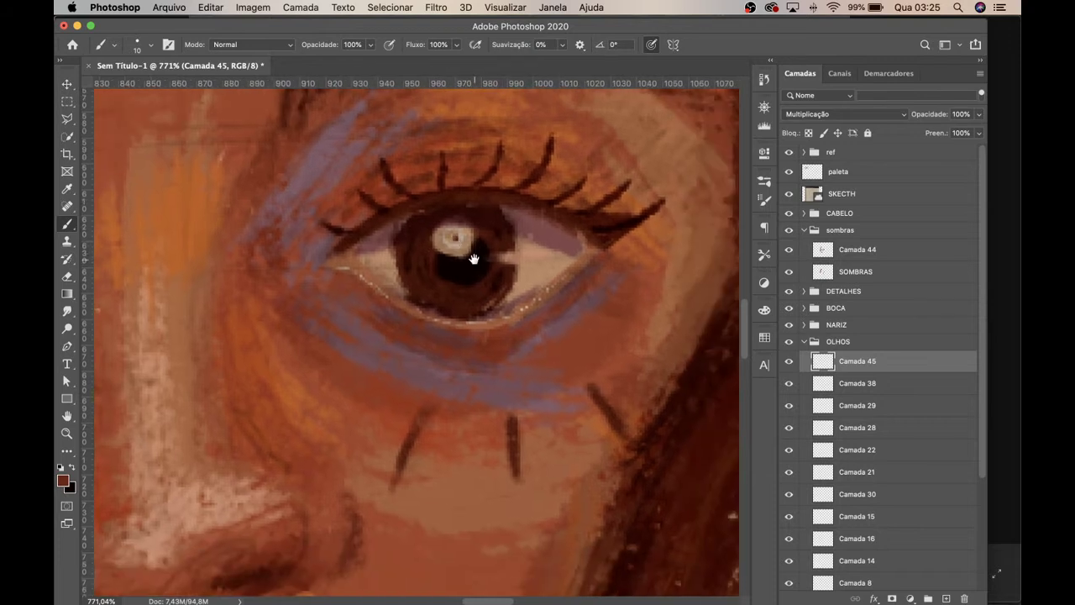
key(bracketleft)
key(bracketleft)
key(bracketleft)
key(bracketleft)
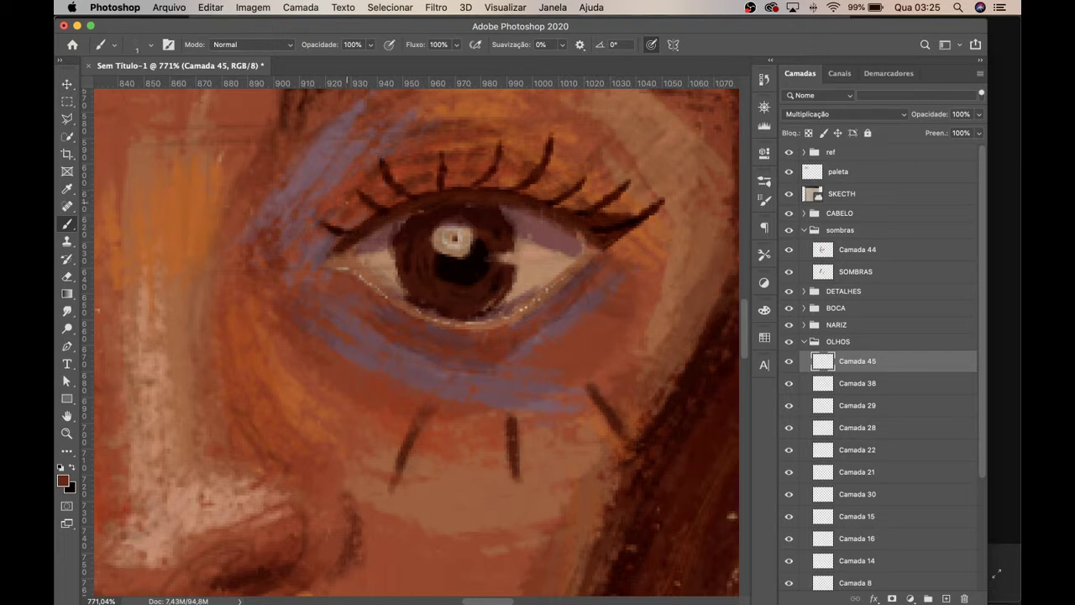
mouse_move(335, 211)
mouse_down()
mouse_move(349, 230)
mouse_move(369, 223)
mouse_up()
drag(372, 182, 388, 202)
drag(410, 162, 420, 193)
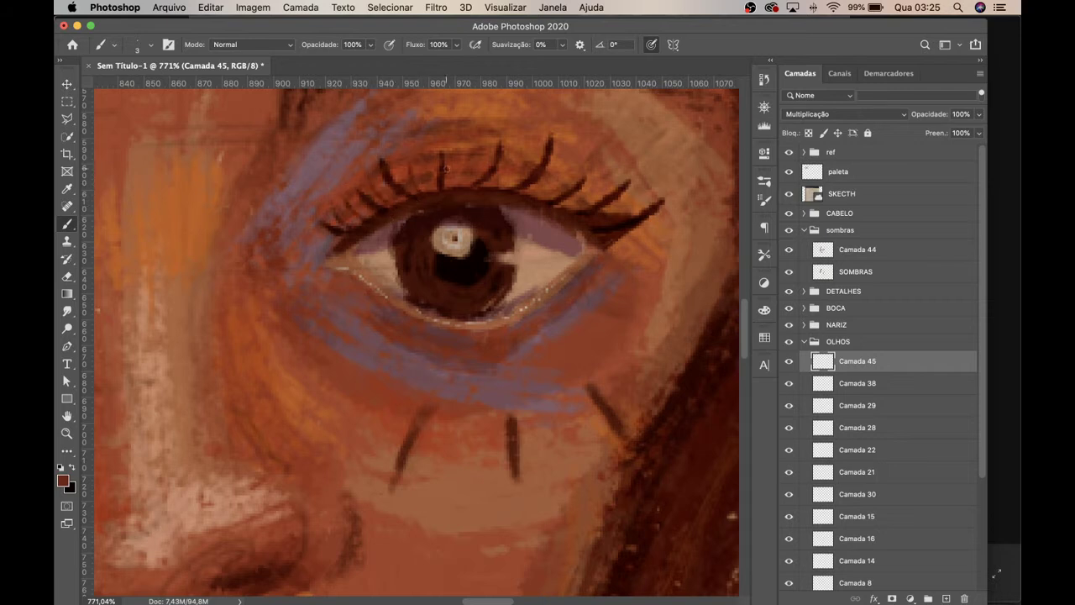
drag(459, 162, 461, 189)
key(super+z)
mouse_move(521, 155)
mouse_down()
mouse_move(505, 188)
mouse_move(527, 201)
mouse_up()
mouse_move(596, 181)
mouse_down()
mouse_move(547, 218)
mouse_move(602, 219)
mouse_up()
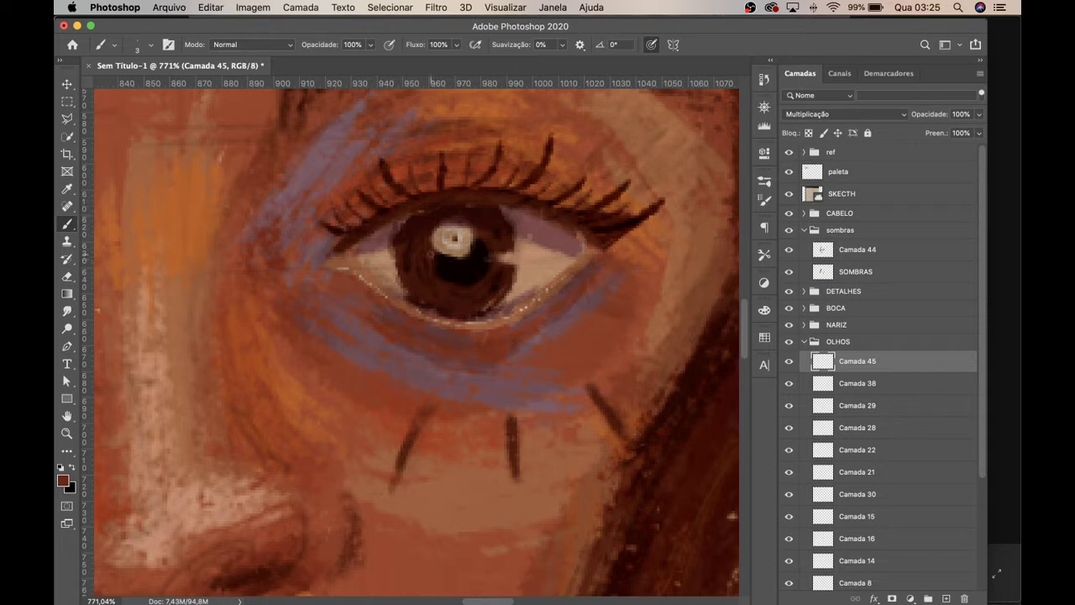
Step: Paint short lashes along the lower lids of both eyes with brush size 3
mouse_move(353, 278)
mouse_down()
mouse_move(344, 298)
mouse_move(425, 333)
mouse_move(490, 341)
mouse_move(641, 259)
mouse_up()
key(super+z)
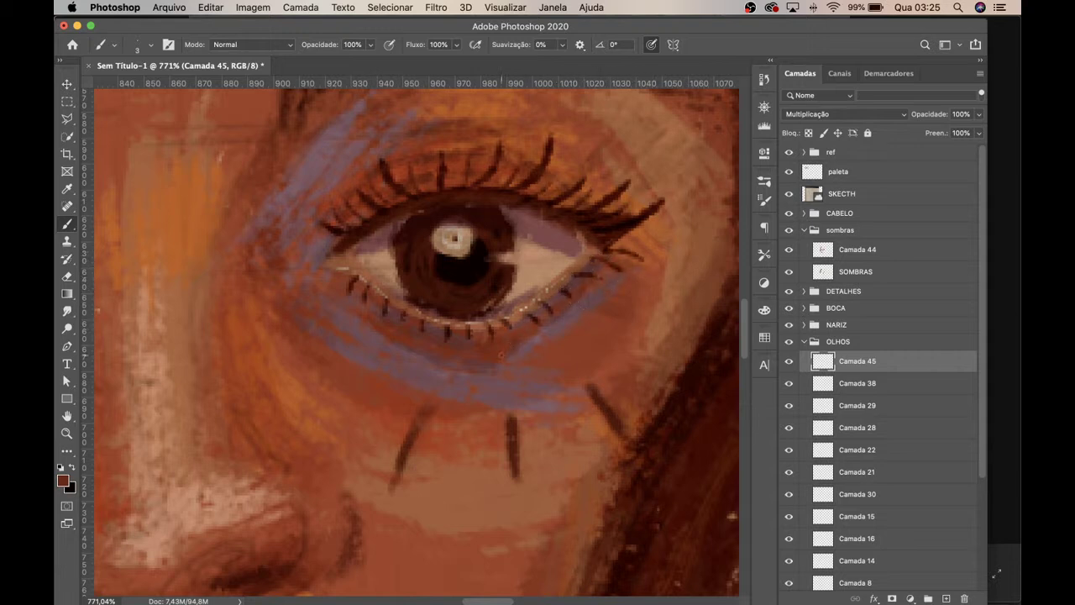
drag(317, 327, 454, 303)
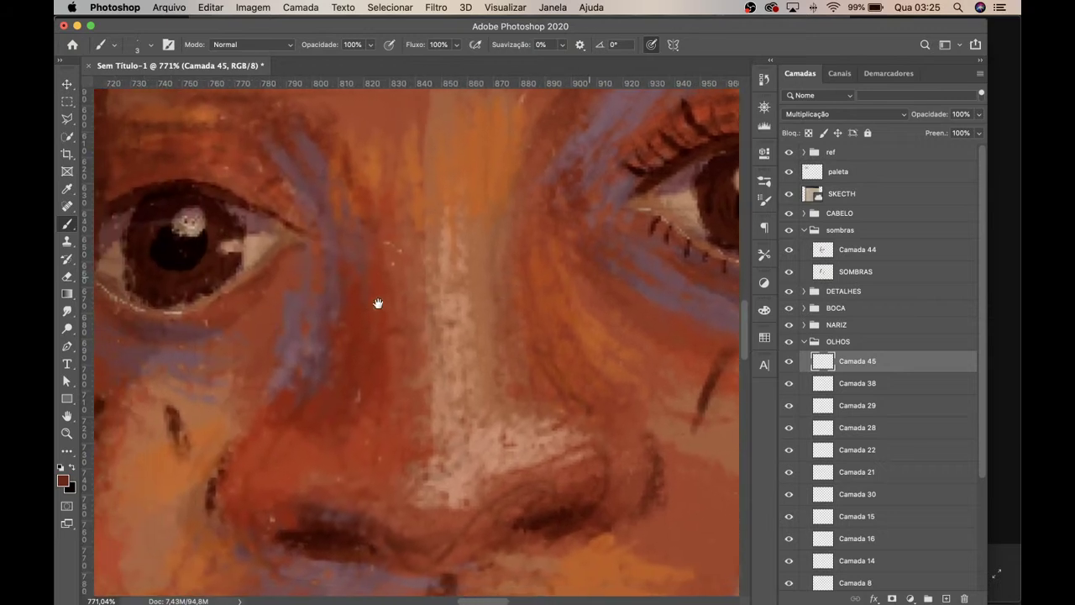
scroll(366, 300, left, 5)
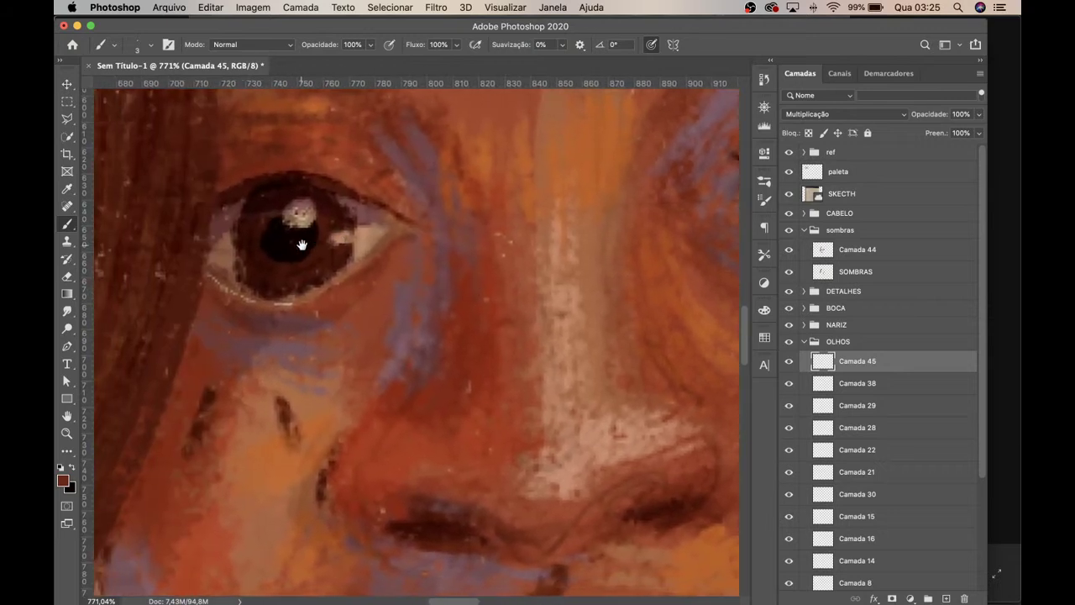
drag(347, 248, 437, 267)
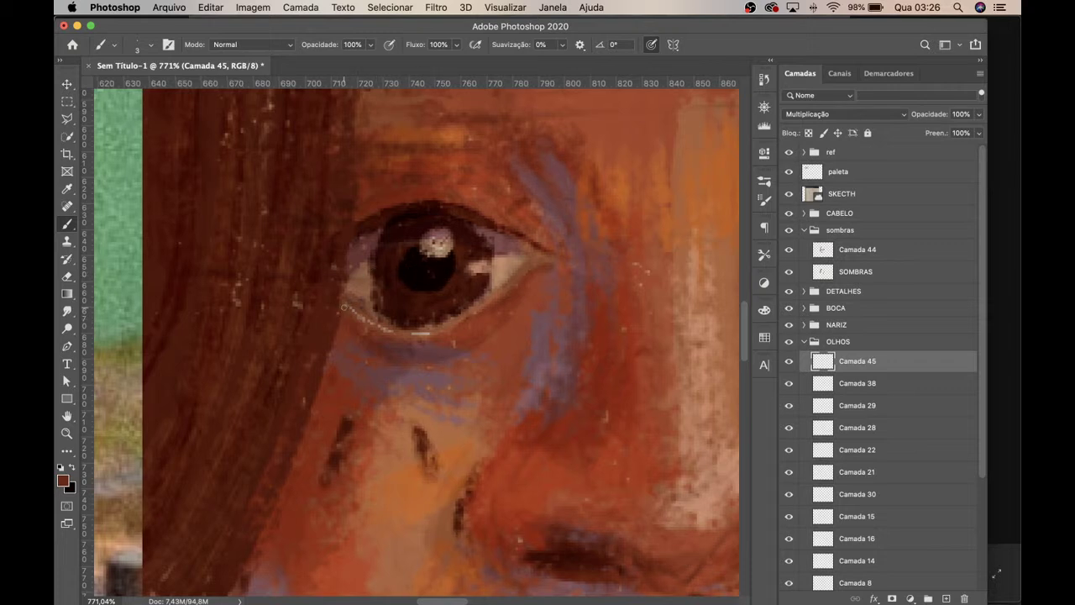
mouse_move(354, 315)
mouse_down()
mouse_move(346, 339)
mouse_move(390, 310)
mouse_move(363, 338)
mouse_move(397, 356)
mouse_move(418, 350)
mouse_move(410, 342)
mouse_move(496, 332)
mouse_move(519, 304)
mouse_up()
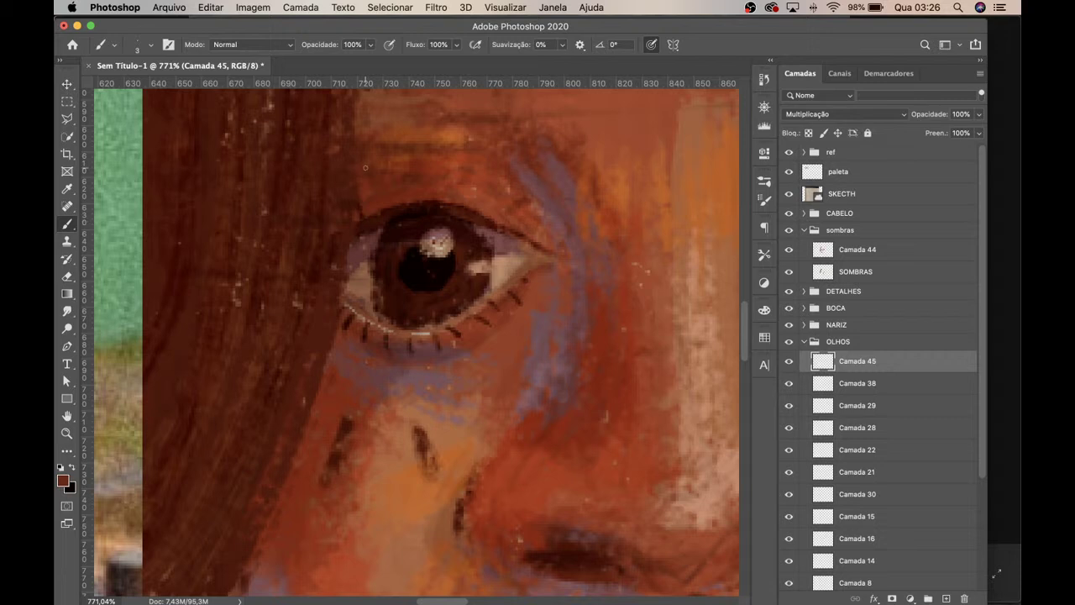
Step: Paint thin curved upper lashes on the left-hand eye with brush size 3
drag(389, 214, 392, 150)
drag(413, 205, 415, 166)
drag(436, 204, 453, 171)
mouse_move(452, 208)
mouse_down()
mouse_move(476, 199)
mouse_move(497, 159)
mouse_up()
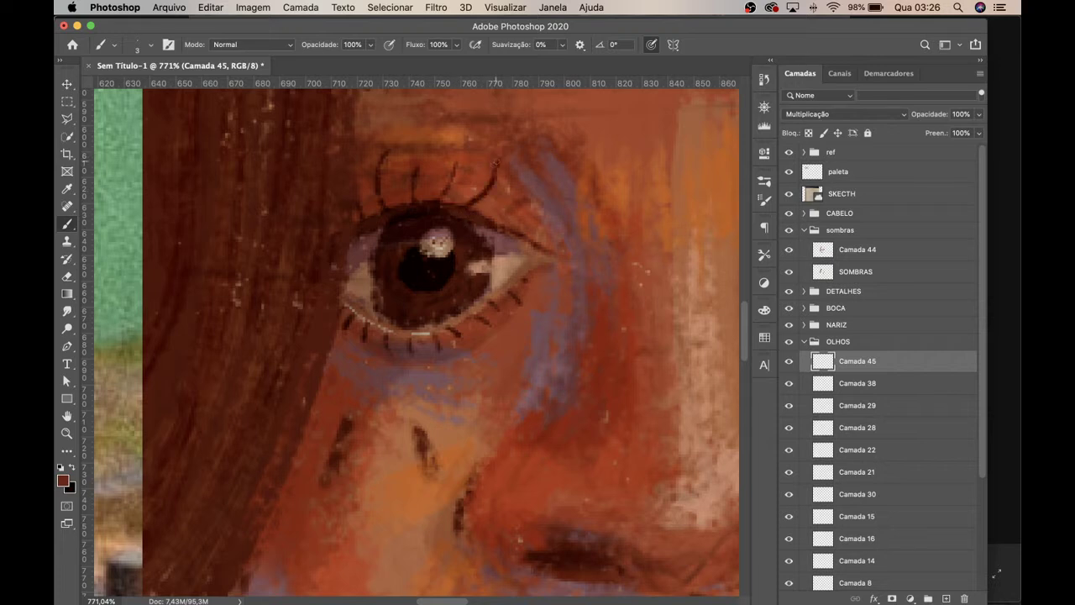
Step: Thicken the left-hand eye's upper lashes and add two toward its inner corner, using brush size 6
key(bracketright)
key(bracketright)
key(bracketright)
drag(464, 209, 499, 158)
drag(475, 218, 529, 196)
drag(508, 232, 560, 219)
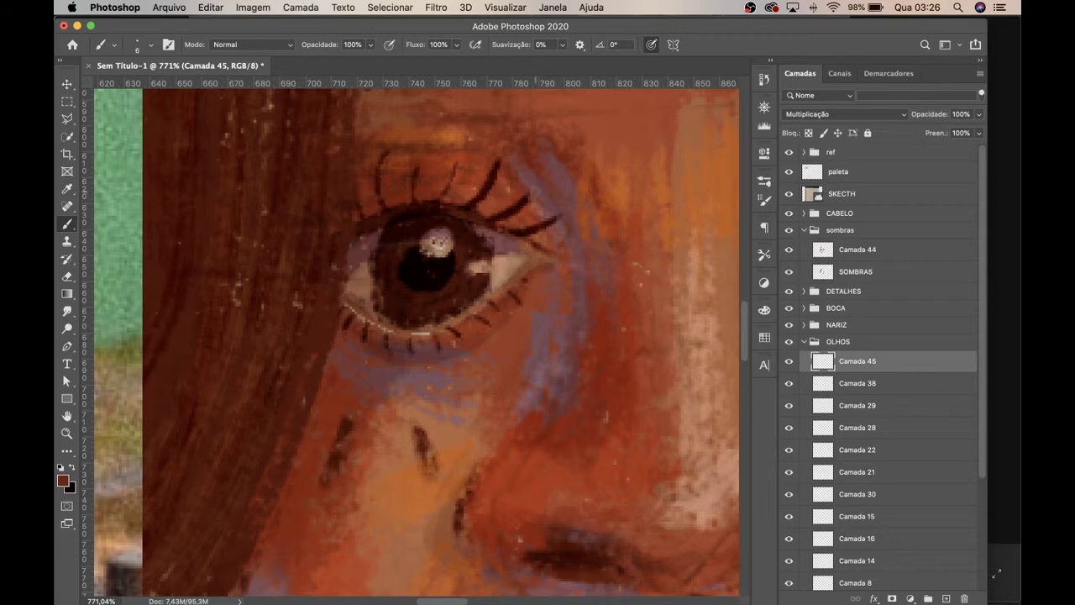
drag(437, 200, 458, 154)
drag(410, 208, 415, 152)
drag(403, 210, 383, 162)
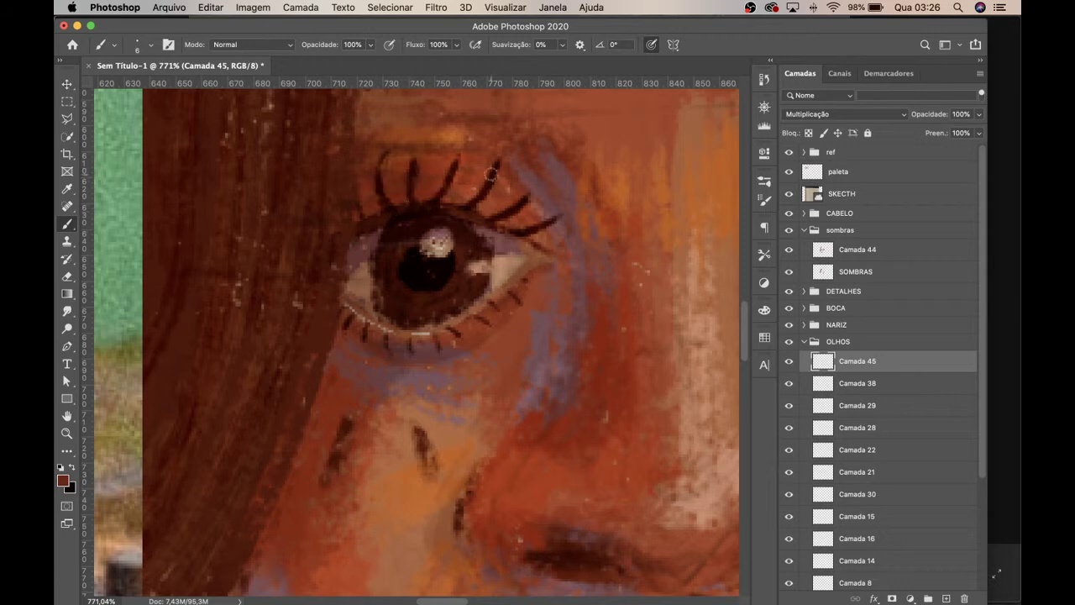
Step: Add finer lashes between the left-hand eye's upper lashes and darken its upper lash line with brush size 4
key(bracketleft)
key(bracketleft)
key(bracketleft)
key(bracketright)
drag(475, 212, 513, 189)
drag(440, 201, 468, 165)
drag(389, 171, 390, 192)
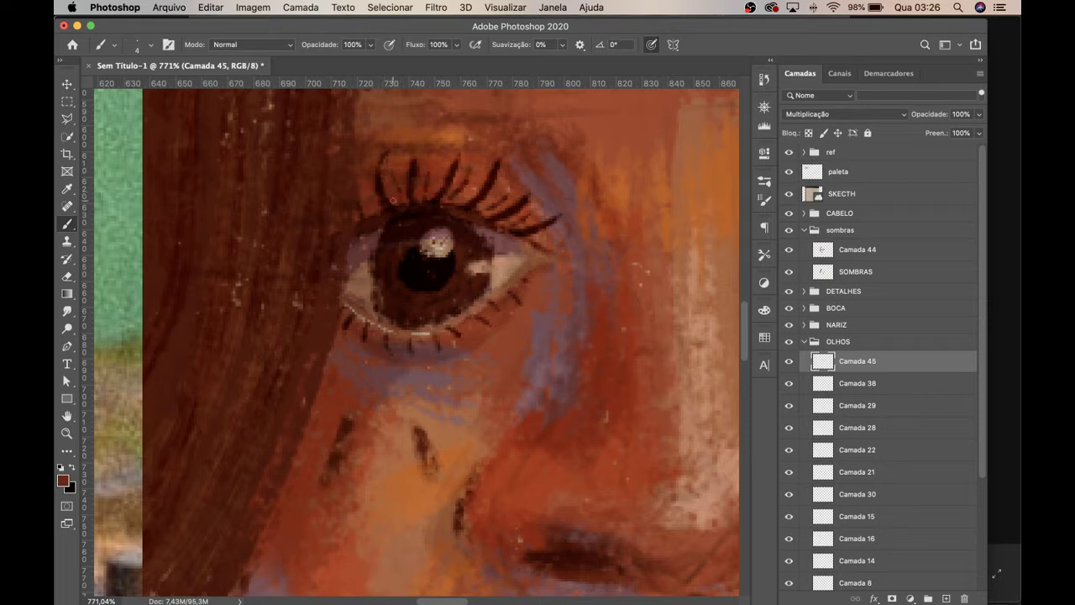
mouse_move(358, 238)
mouse_down()
mouse_move(431, 208)
mouse_move(469, 218)
mouse_up()
key(super+z)
mouse_move(357, 238)
mouse_down()
mouse_move(452, 217)
mouse_move(517, 248)
mouse_up()
Step: Add a new layer above Camada 45 and set its blend mode to Multiplicação
click(946, 599)
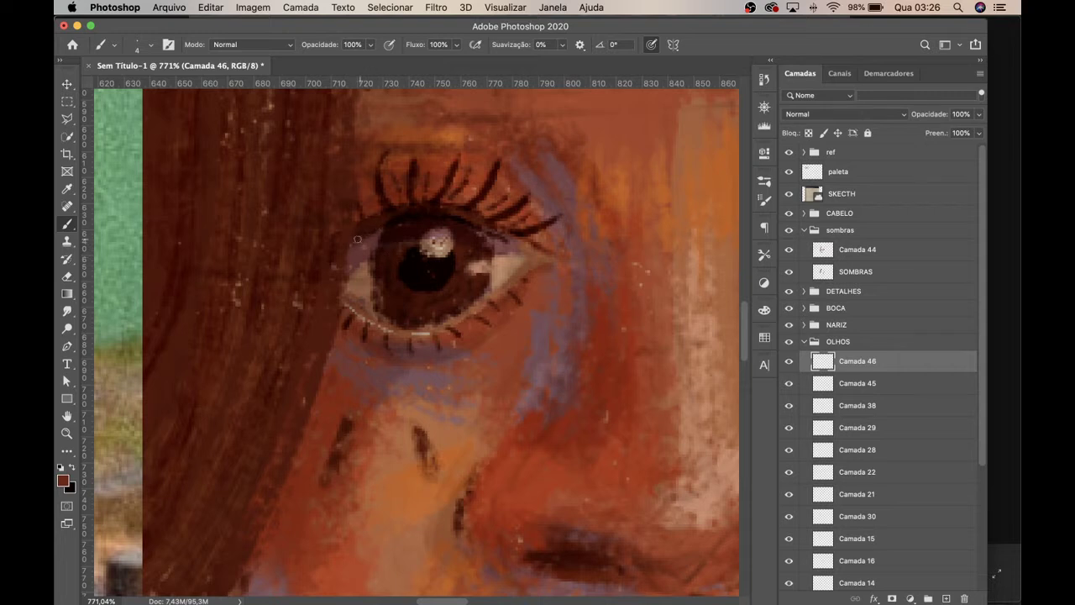
click(842, 114)
click(821, 156)
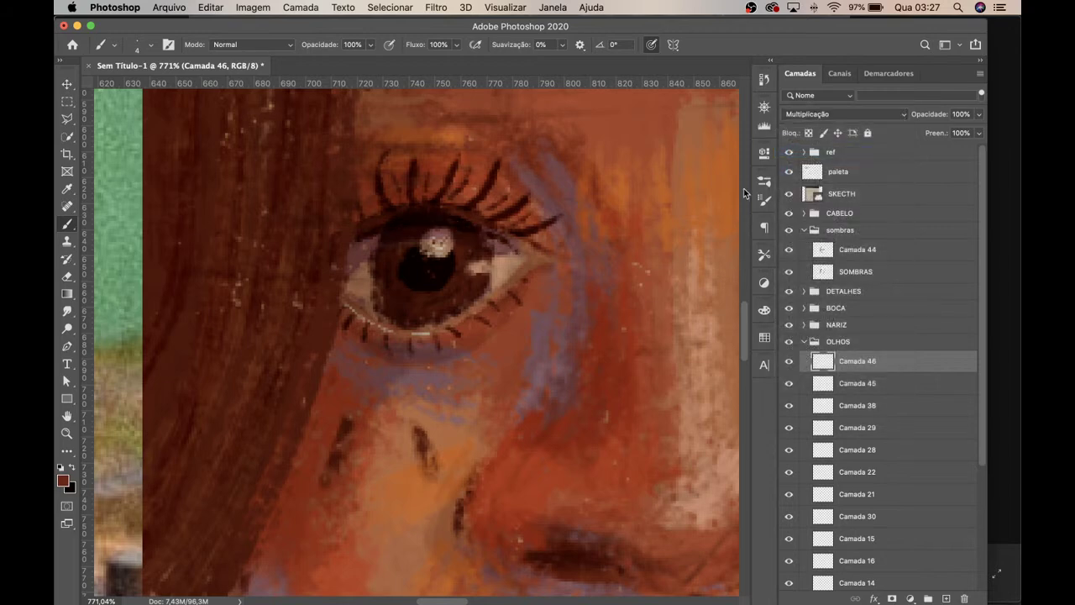
Step: Examine the lashes of both eyes in the whole face, comparing the painting with Camada 45 hidden and shown
key(z)
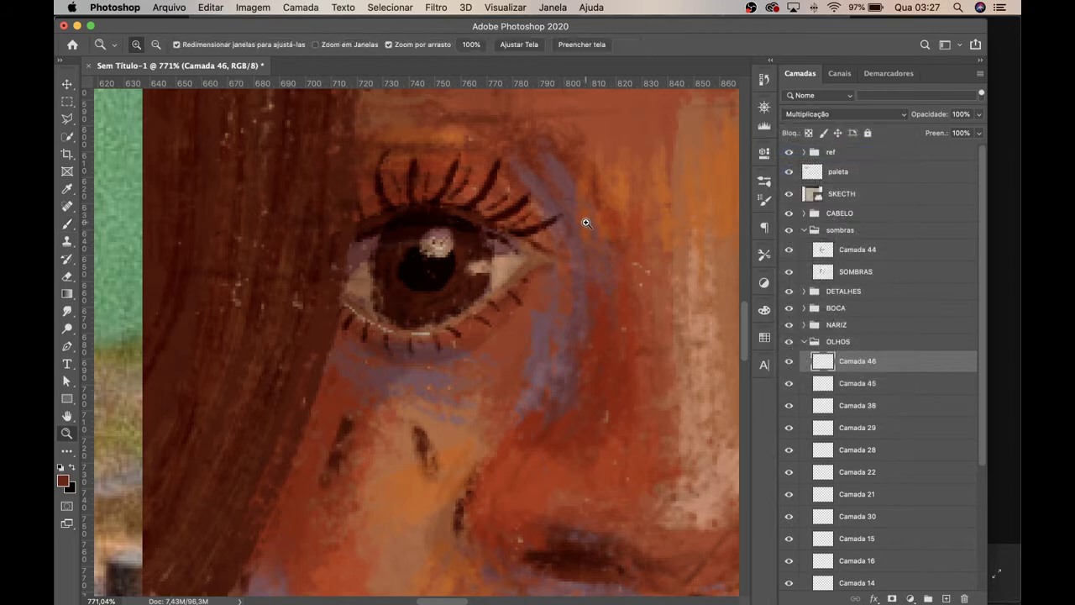
mouse_move(583, 221)
mouse_down()
mouse_move(515, 333)
mouse_move(529, 311)
mouse_up()
key(b)
drag(605, 246, 522, 260)
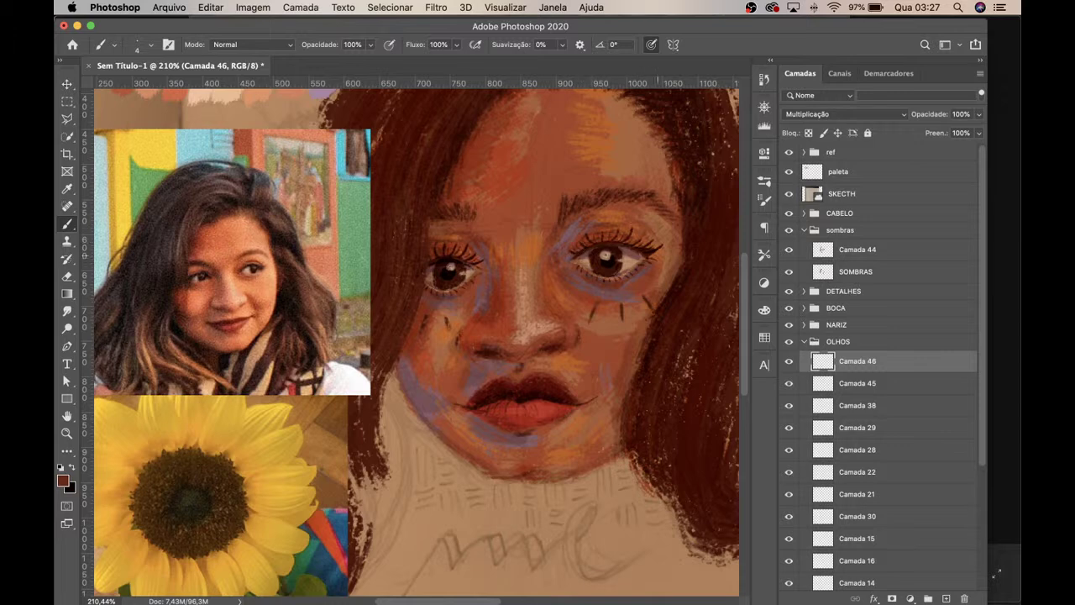
drag(655, 234, 697, 209)
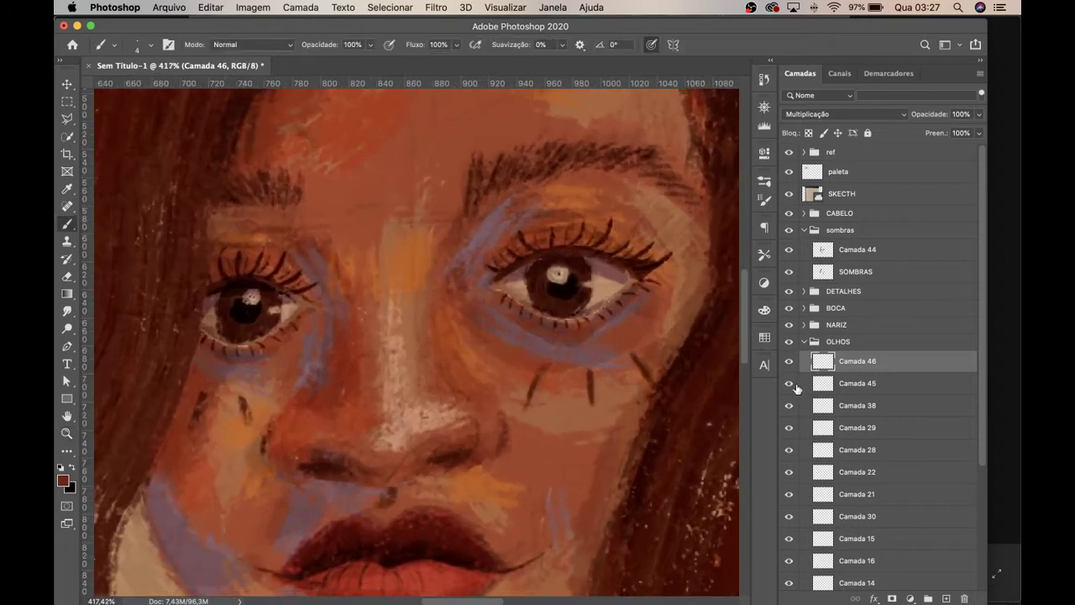
click(789, 383)
click(789, 383)
Step: Paint a thicker lash at the outer corner of the right-hand eye on Camada 45 with brush size 15
click(857, 389)
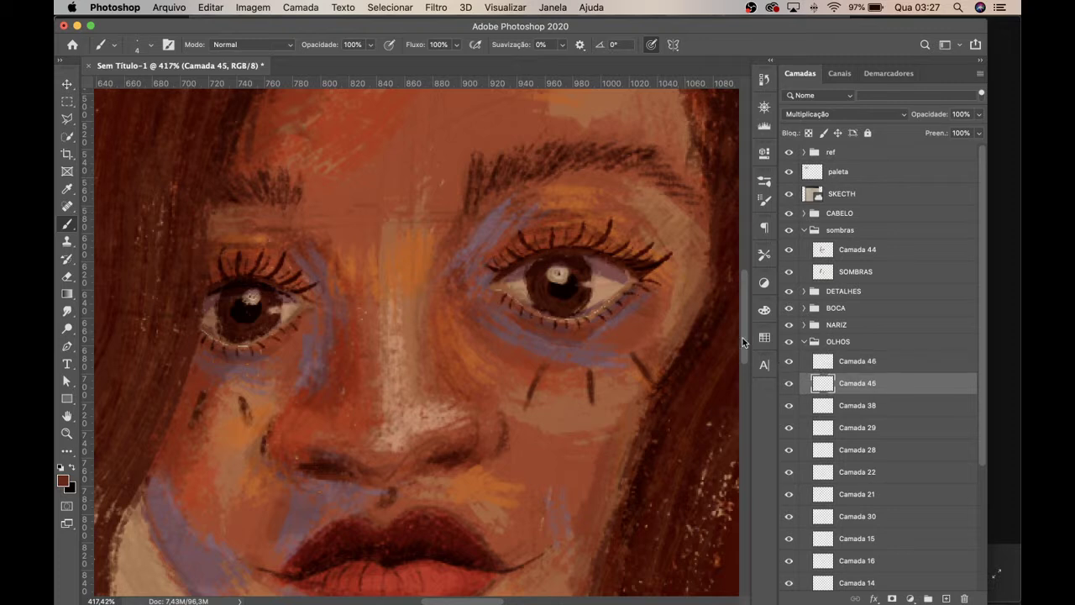
key(bracketright)
drag(612, 239, 623, 207)
key(super+z)
key(bracketright)
drag(641, 257, 668, 230)
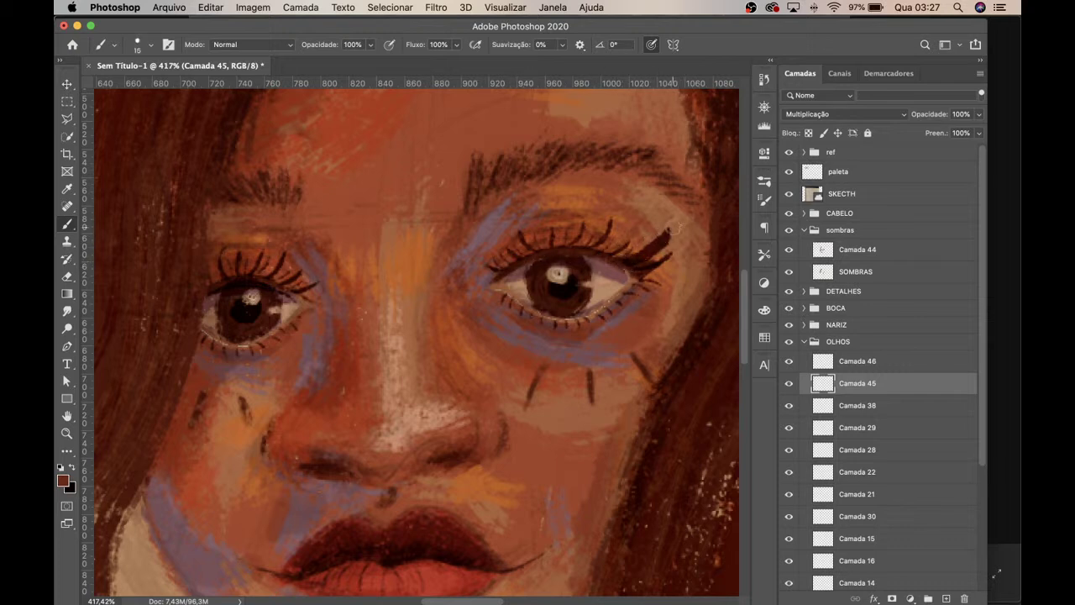
Step: Undo the thick outer-corner lash on the right-hand eye and try a slimmer winged stroke in its place
key(super+z)
key(bracketleft)
drag(638, 269, 681, 249)
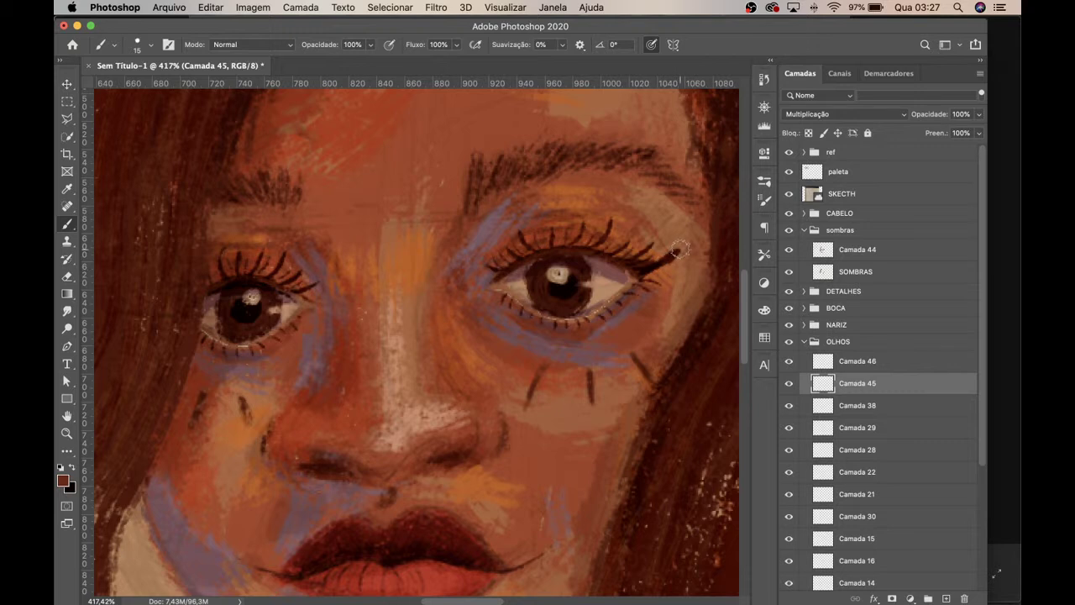
key(super+z)
Step: Add a new layer above Camada 45 and paint dark winged eyeliner along the right-hand eye's upper lash line with brush size 8
click(946, 598)
key(bracketleft)
key(bracketleft)
key(bracketleft)
key(bracketleft)
key(bracketleft)
key(bracketleft)
key(bracketleft)
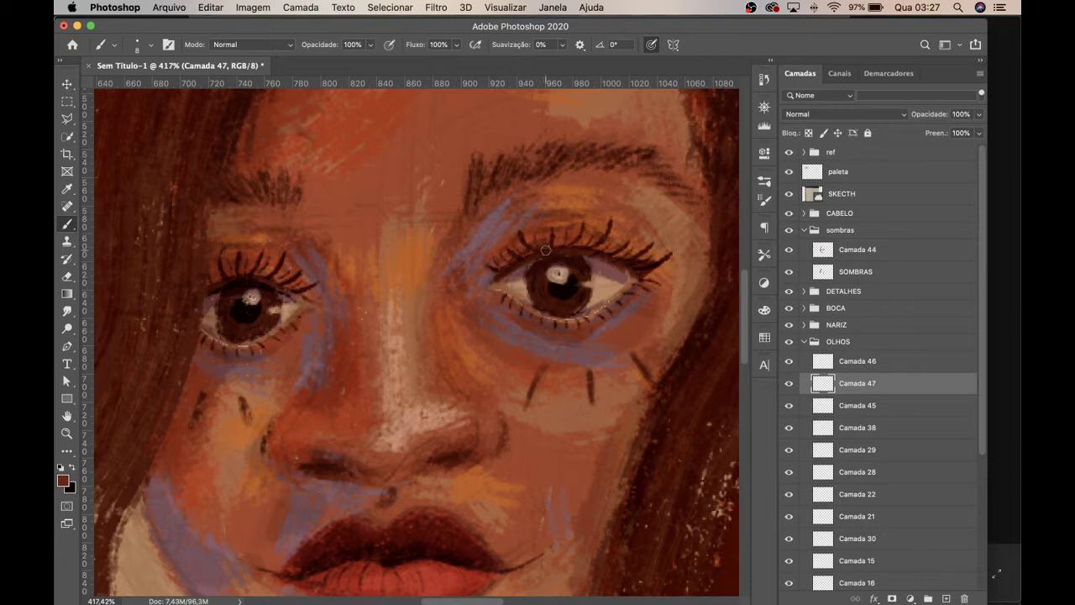
key(super+z)
mouse_move(552, 245)
mouse_down()
mouse_move(669, 255)
mouse_move(632, 256)
mouse_up()
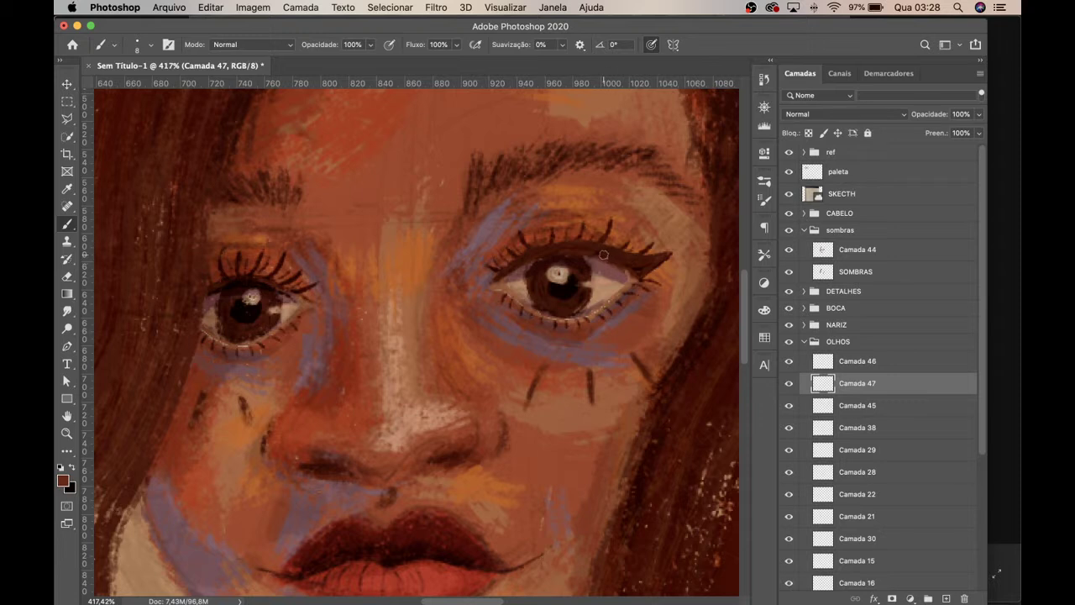
Step: Move Camada 47 below Camada 38 and paint matching dark eyeliner along the left-hand eye's upper lash line
drag(866, 390, 864, 438)
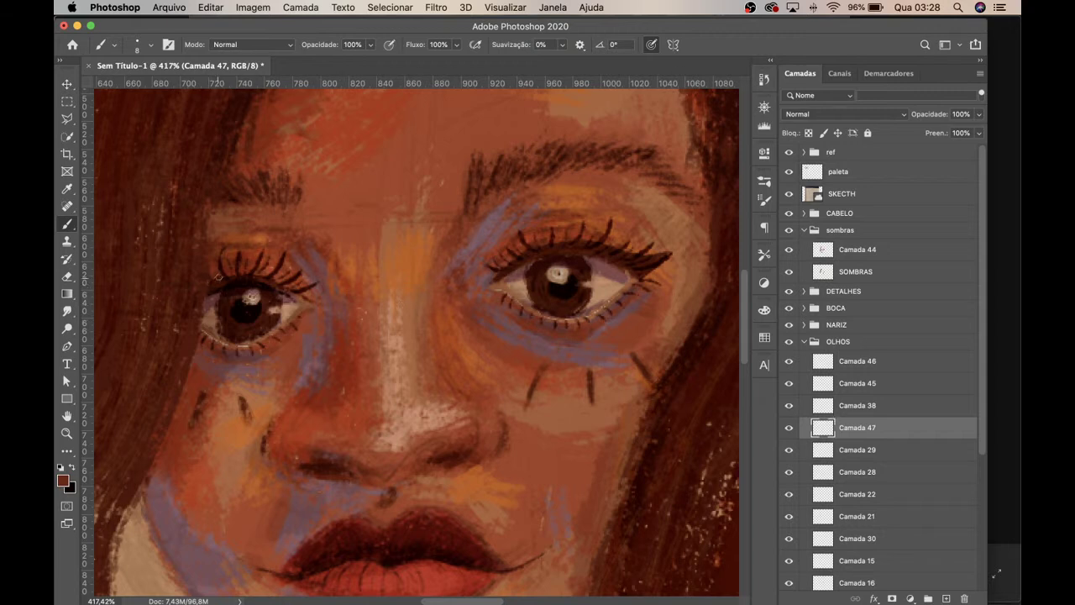
drag(238, 274, 303, 294)
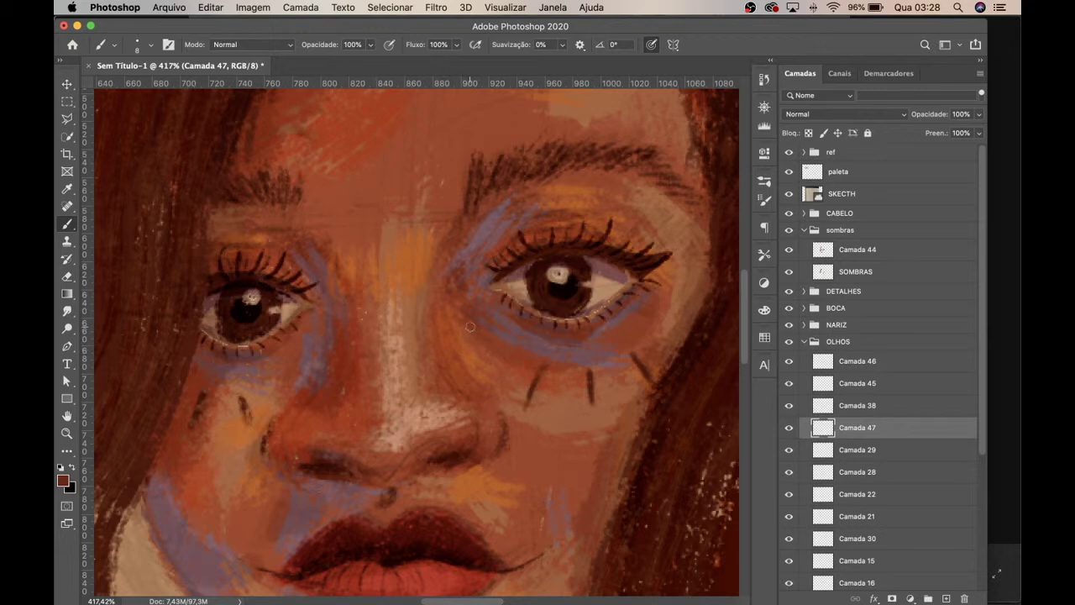
Step: Compare the eyes with Camada 38 and Camada 45 each hidden and shown
click(793, 407)
click(789, 406)
click(789, 384)
click(789, 384)
click(794, 384)
click(789, 384)
Step: Thicken the upper lashes of both eyes on Camada 45 with brush size 8
click(859, 386)
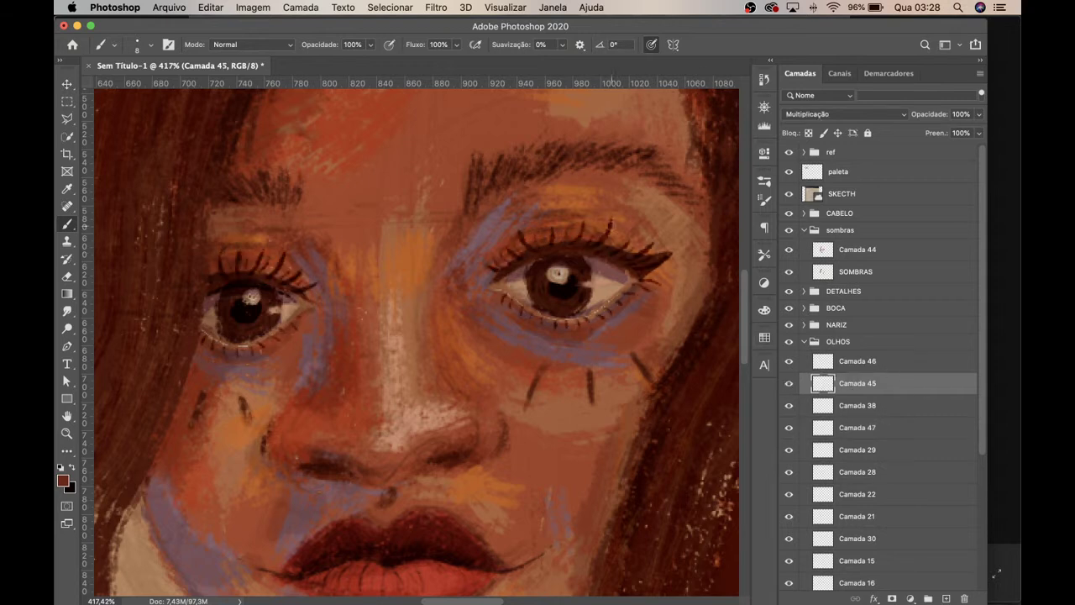
mouse_move(609, 222)
mouse_down()
mouse_move(605, 242)
mouse_move(634, 253)
mouse_up()
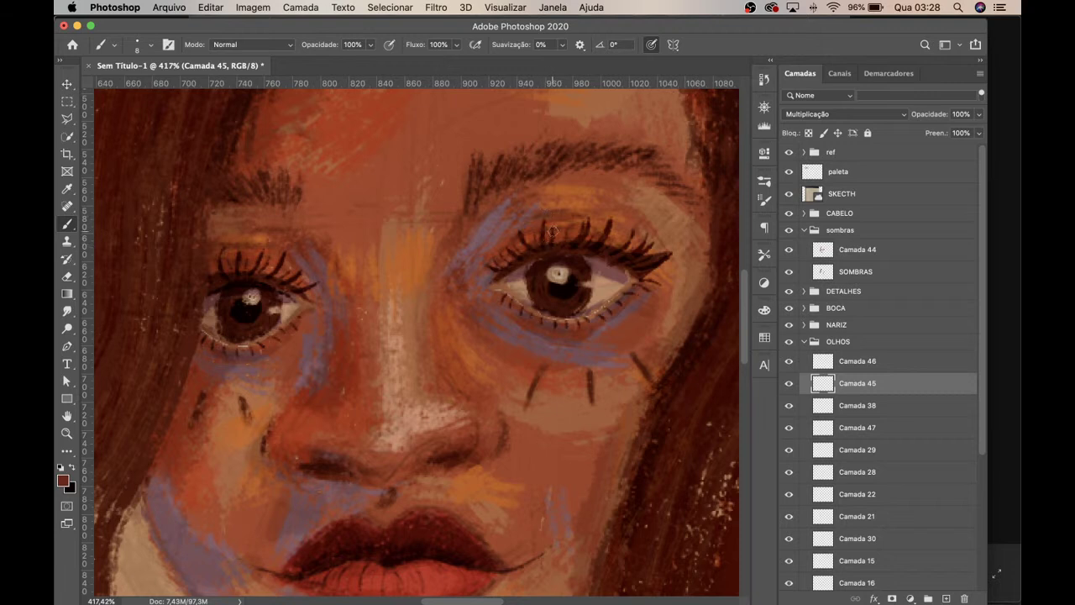
mouse_move(549, 221)
mouse_down()
mouse_move(565, 252)
mouse_move(522, 236)
mouse_move(538, 254)
mouse_move(505, 243)
mouse_move(540, 257)
mouse_move(502, 267)
mouse_up()
mouse_move(289, 294)
mouse_down()
mouse_move(322, 277)
mouse_move(283, 252)
mouse_move(233, 272)
mouse_up()
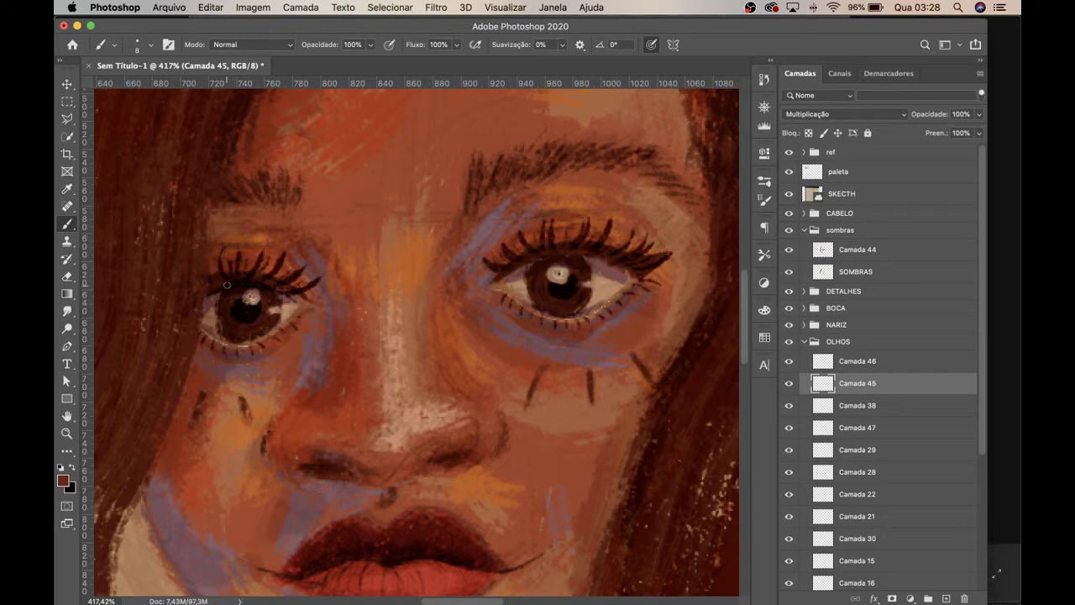
key(super+z)
Step: Add a new layer above Camada 36 in the NARIZ group and set its blend mode to Multiplicação
mouse_move(559, 376)
mouse_down()
mouse_move(566, 319)
mouse_move(588, 309)
mouse_up()
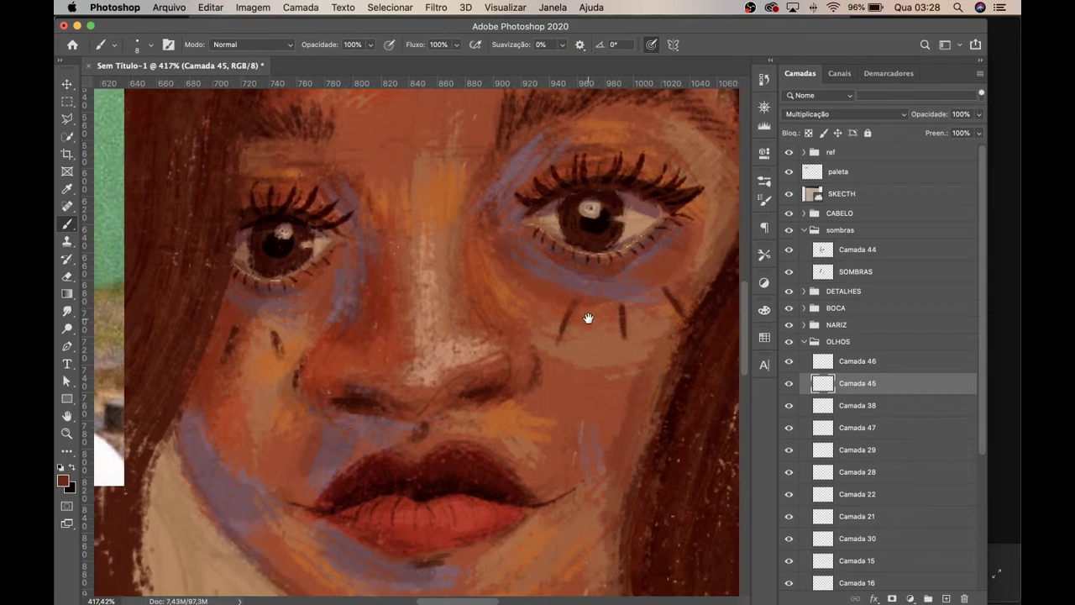
click(804, 341)
click(804, 326)
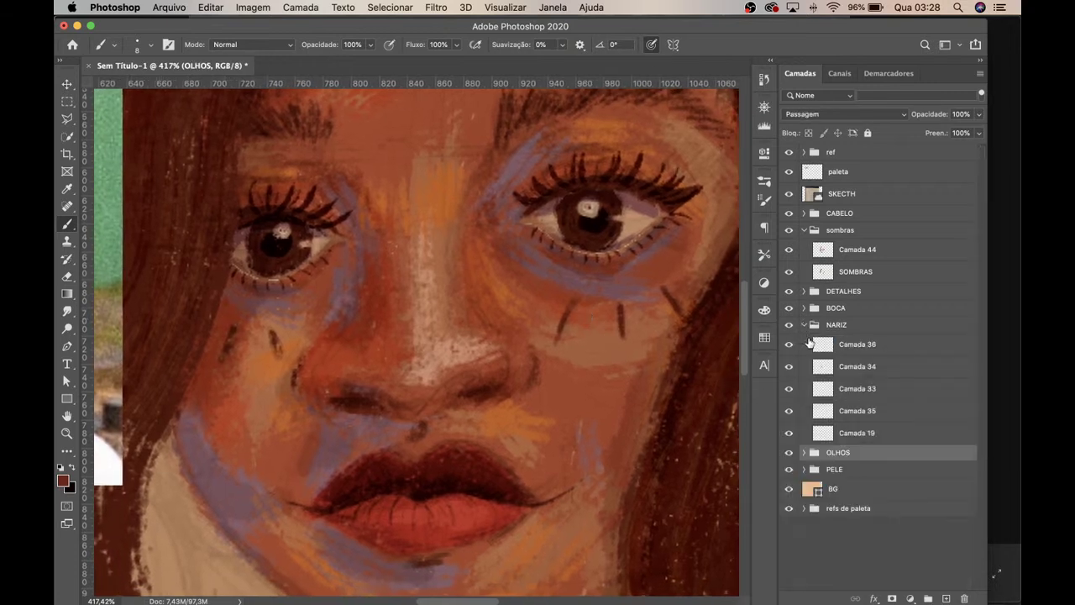
click(853, 349)
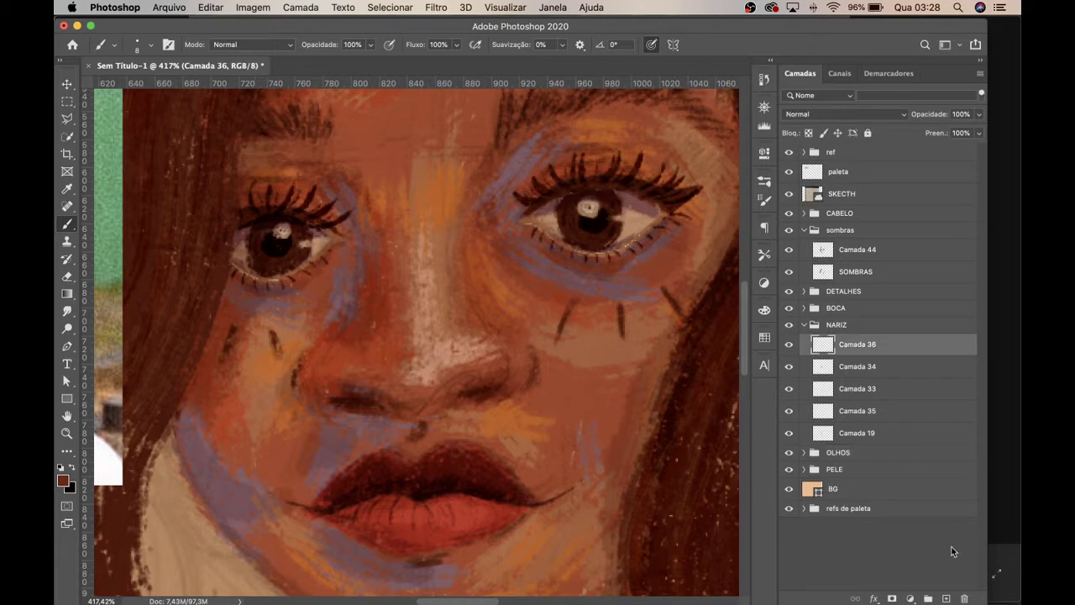
click(946, 598)
click(808, 115)
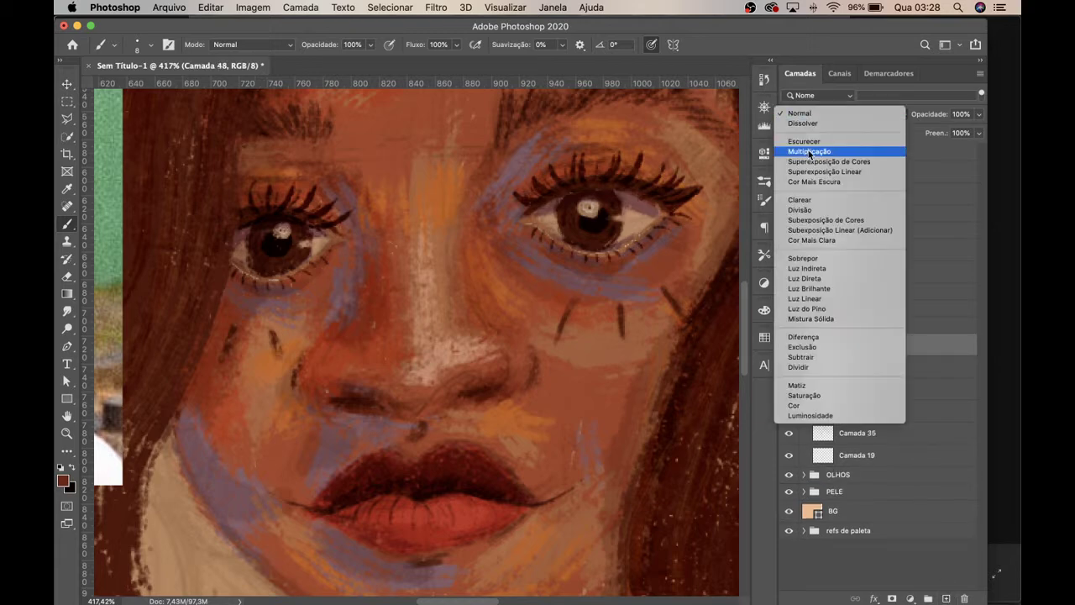
click(806, 146)
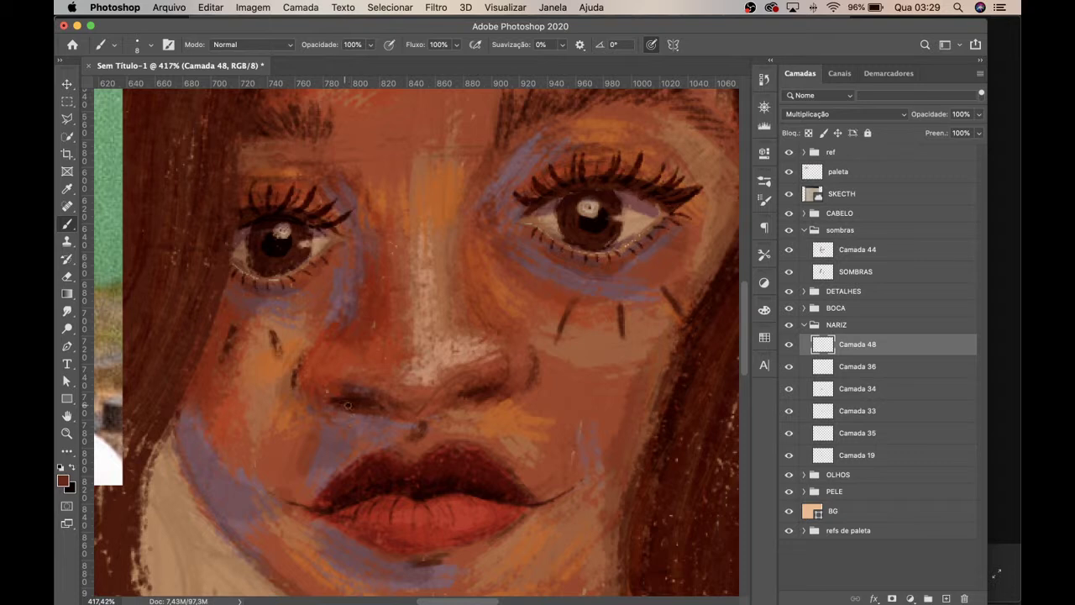
Step: Darken both nostrils on Camada 48 with brush size 8, and undo the last stray strokes
mouse_move(355, 404)
mouse_down()
mouse_move(345, 405)
mouse_move(376, 409)
mouse_up()
drag(448, 451, 436, 391)
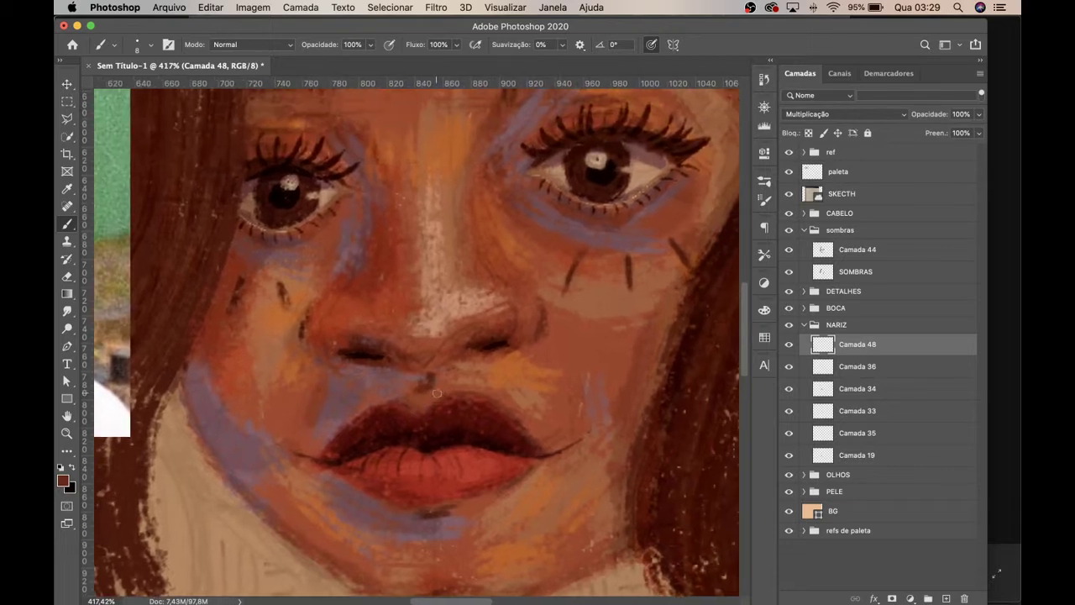
key(z)
drag(487, 327, 435, 392)
key(b)
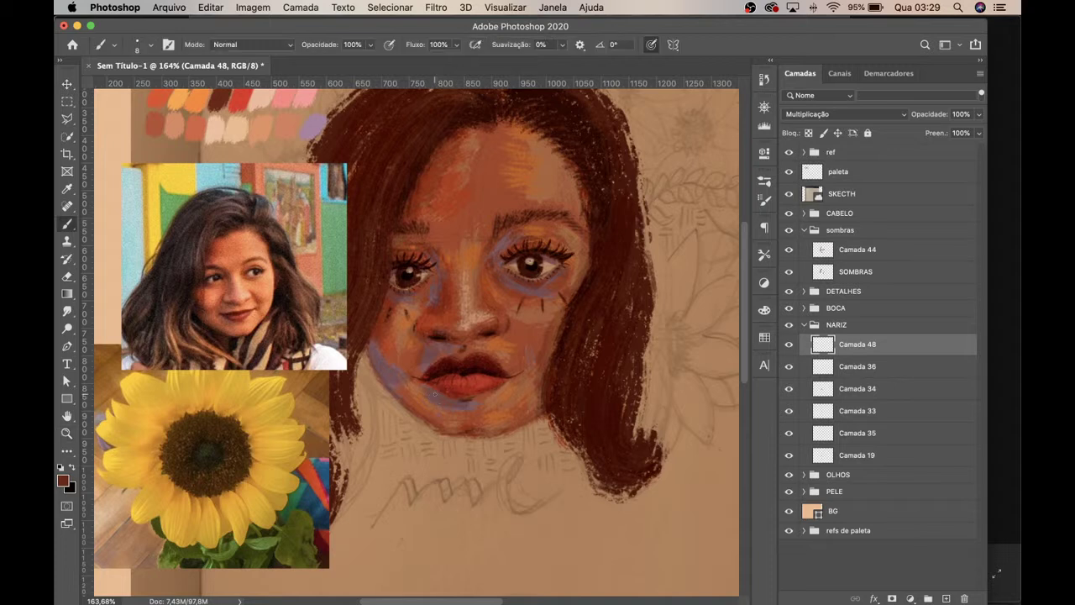
drag(601, 345, 569, 381)
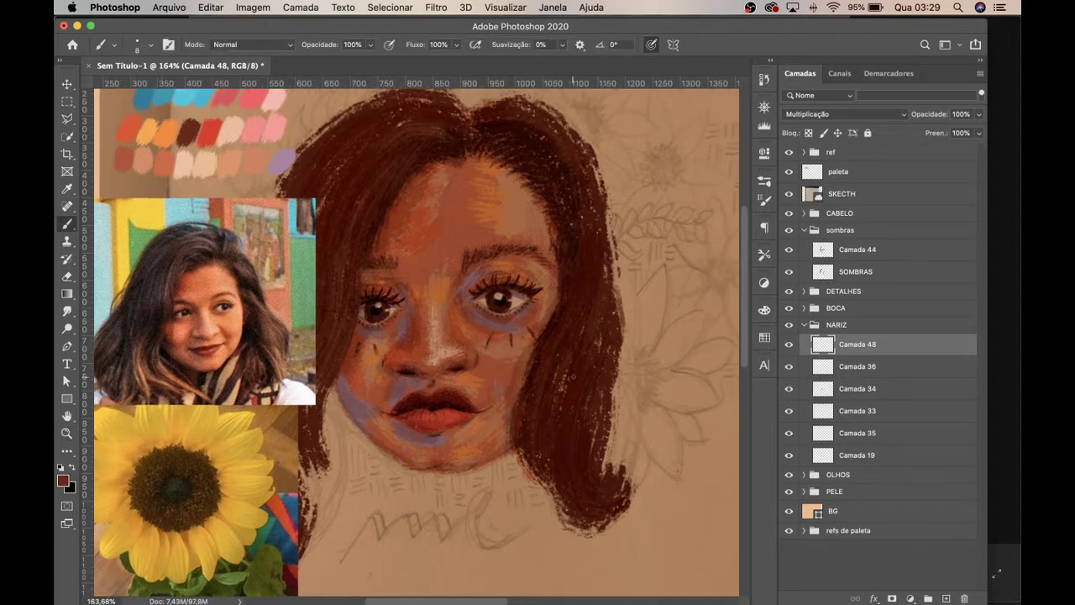
key(super+z)
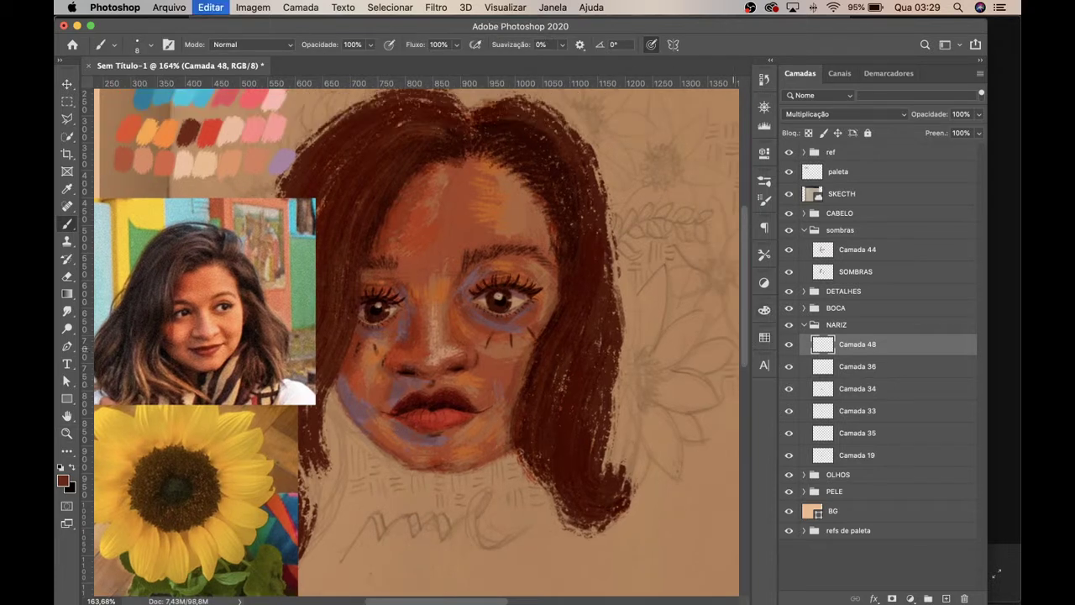
key(super+z)
Step: Sample orange from the palette and paint fine strands in the hair left of the face on Camada 43 with brush size 10
click(807, 230)
click(804, 214)
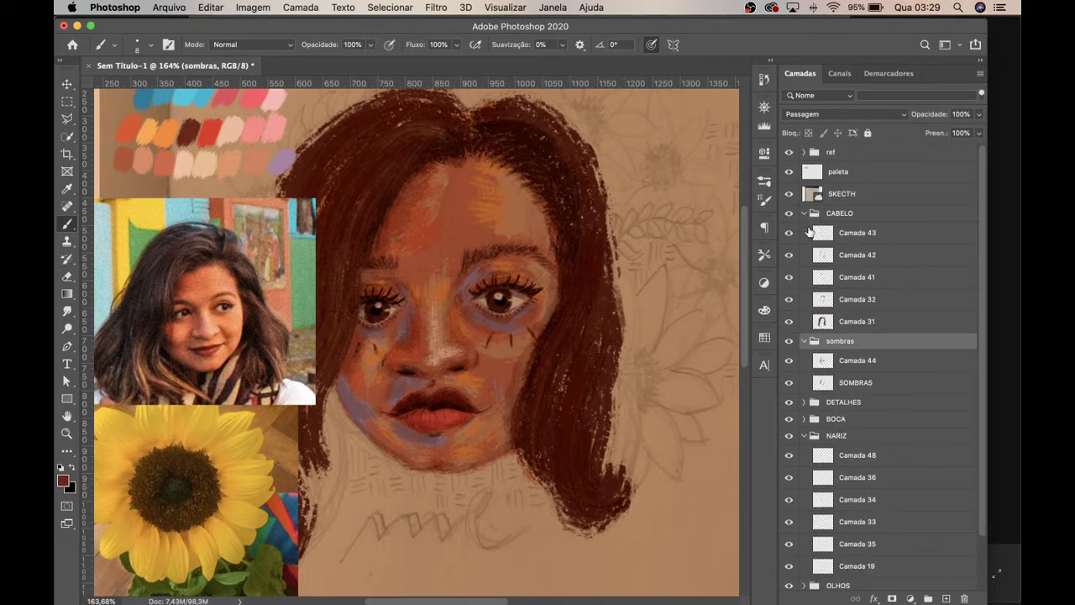
click(858, 235)
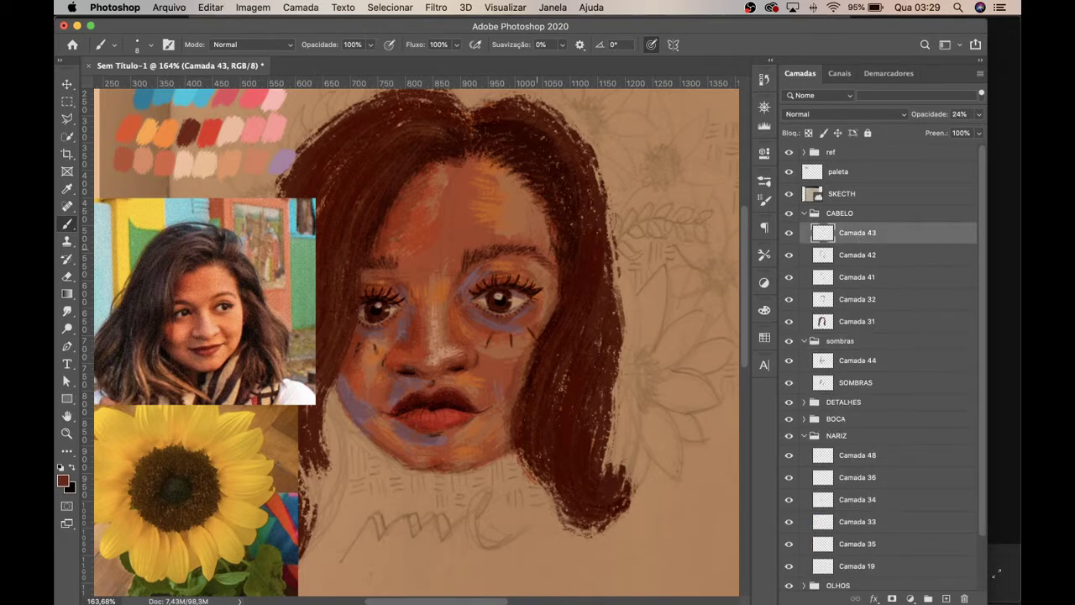
key(i)
click(172, 129)
key(b)
drag(368, 201, 346, 221)
key(super+z)
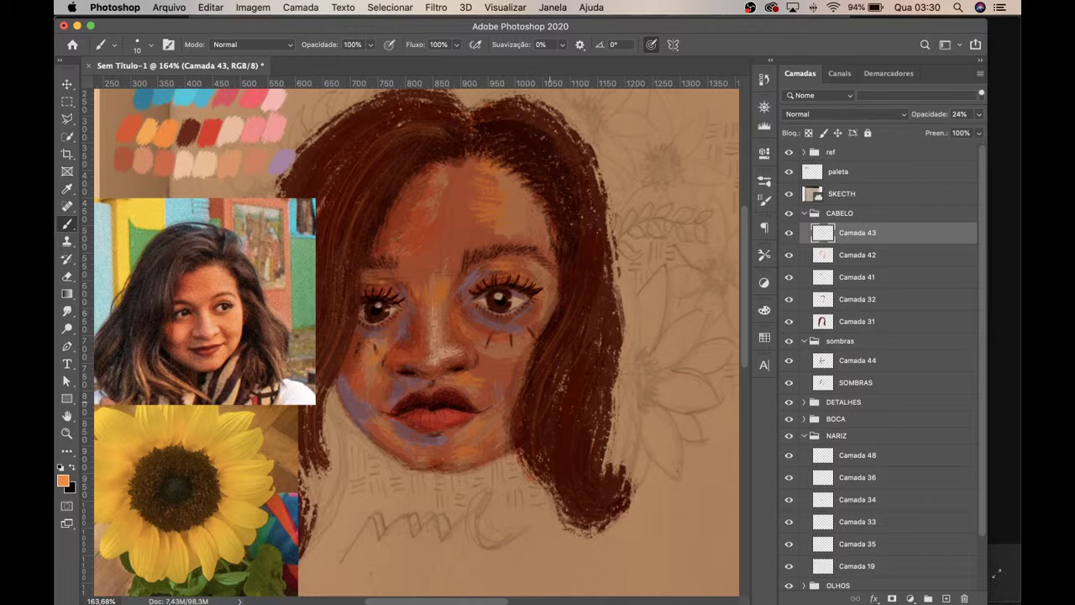
Step: Paint long orange strands down the hair right of the face on Camada 43, undoing and redrawing the unsatisfactory ones
key(super+z)
key(super+z)
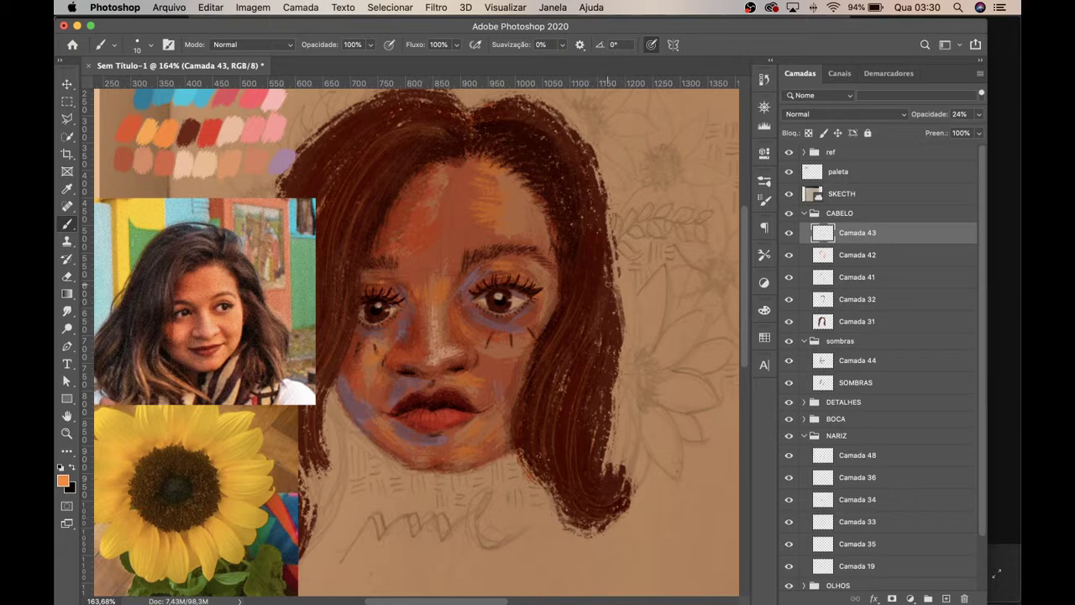
key(super+z)
drag(591, 184, 564, 311)
key(super+z)
drag(588, 198, 574, 278)
key(super+z)
key(super+z)
mouse_move(597, 198)
mouse_down()
mouse_move(597, 261)
mouse_move(569, 328)
mouse_up()
key(super+z)
drag(596, 224, 583, 320)
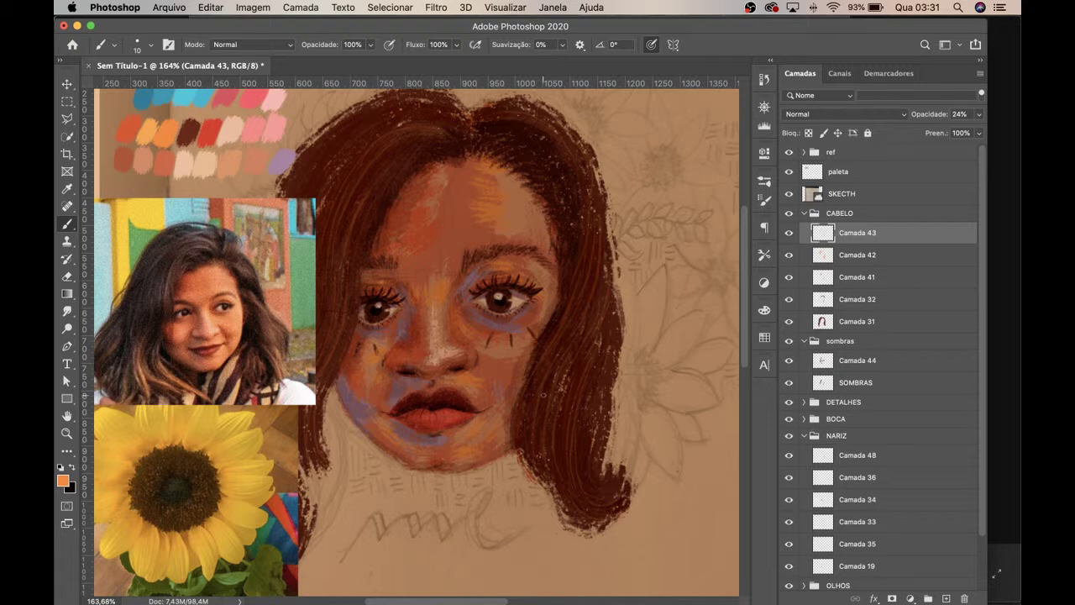
drag(528, 412, 540, 430)
key(super+z)
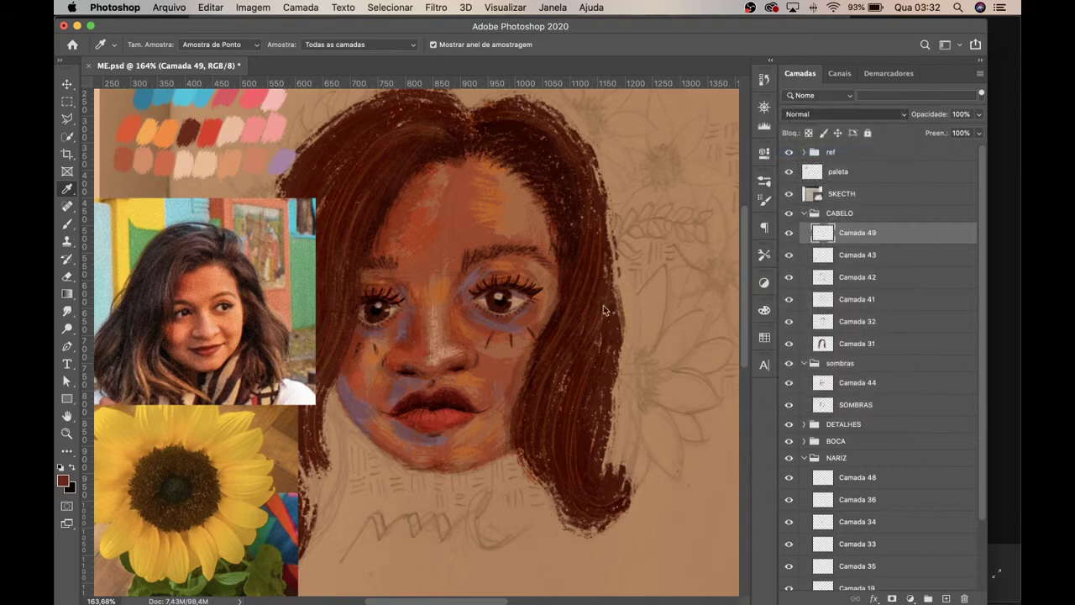
Step: Set Camada 49 to Multiplicação at 41% opacity and paint dark brown shadows in the right-hand hair with brush sizes 30 and 40
key(shift+alt+m)
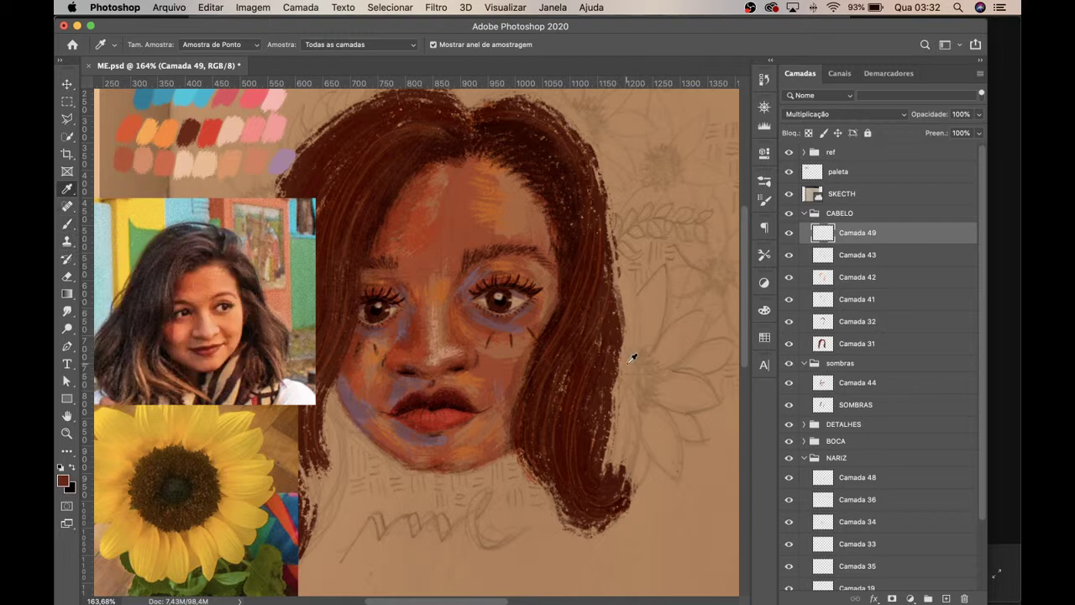
key(b)
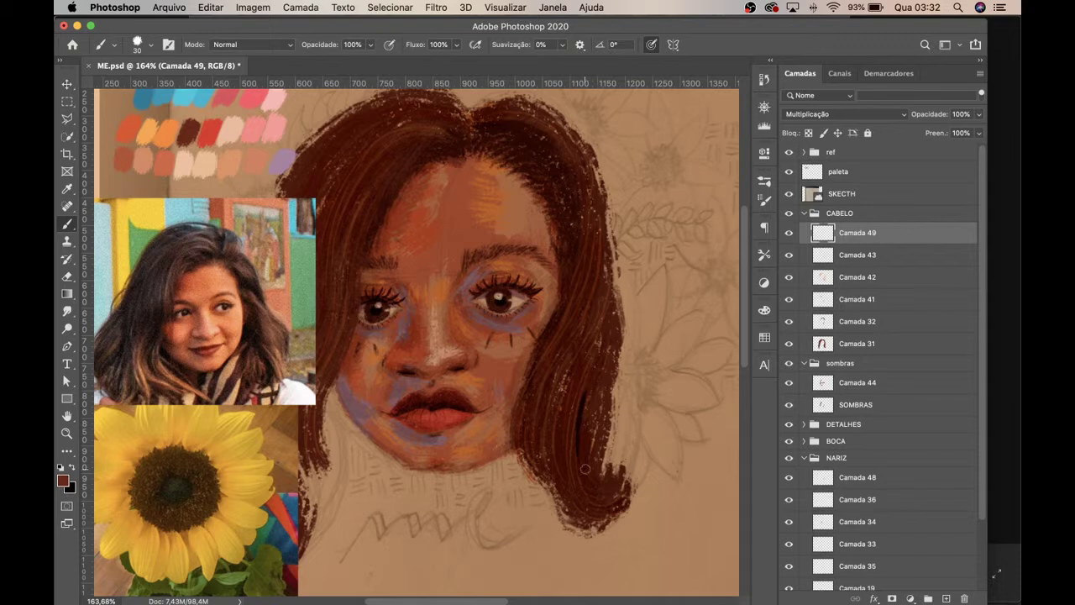
key(i)
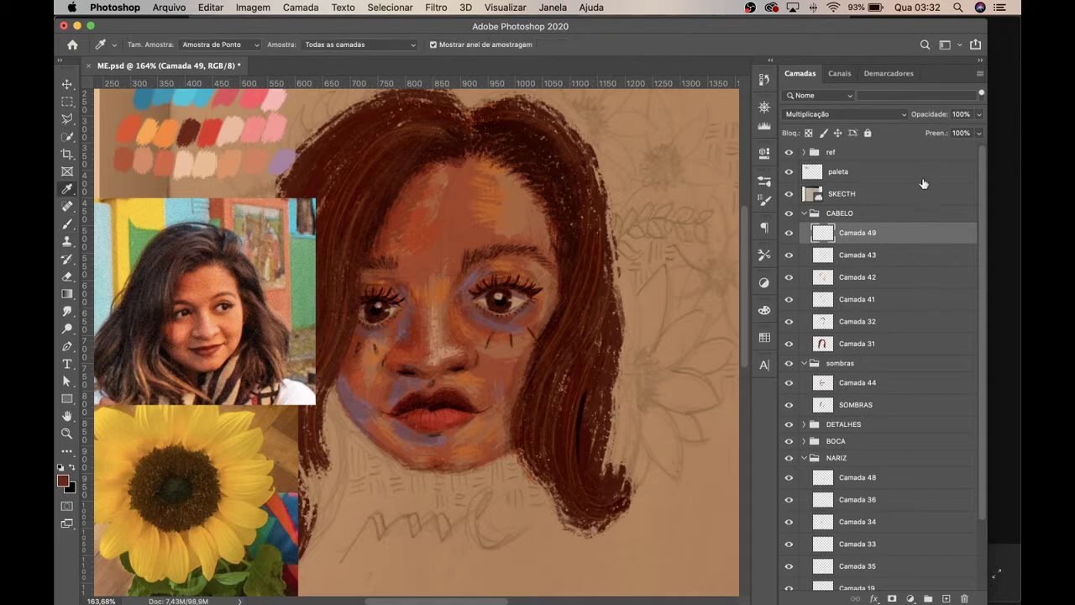
click(978, 114)
click(611, 408)
key(b)
key(bracketright)
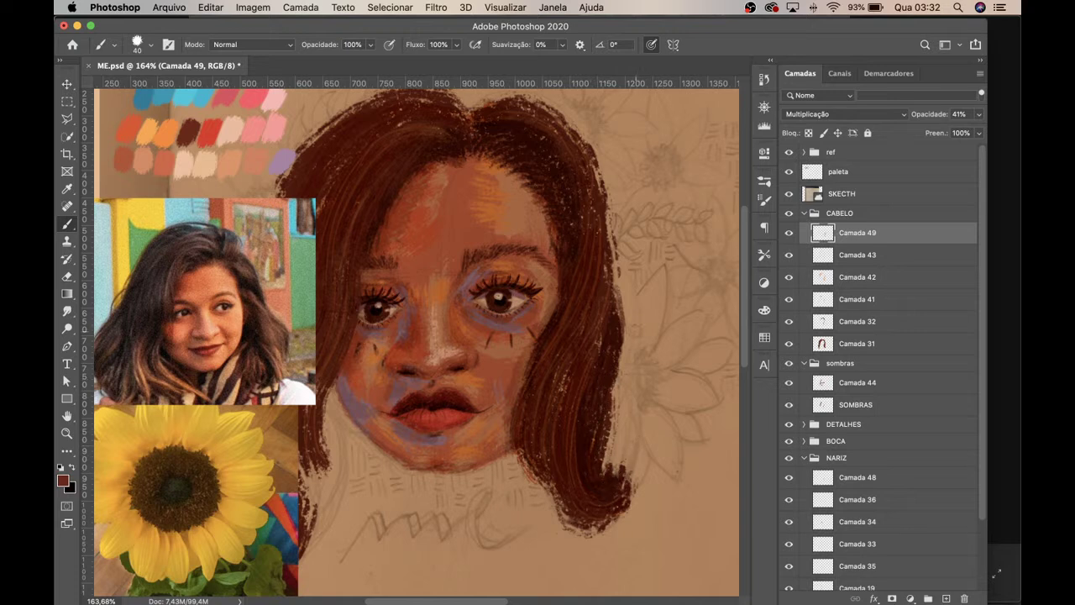
Step: Deepen the shadows along the outer edge and lower strands of the right-hand hair on Camada 49 with brush size 20
key(bracketleft)
key(bracketleft)
drag(613, 270, 621, 317)
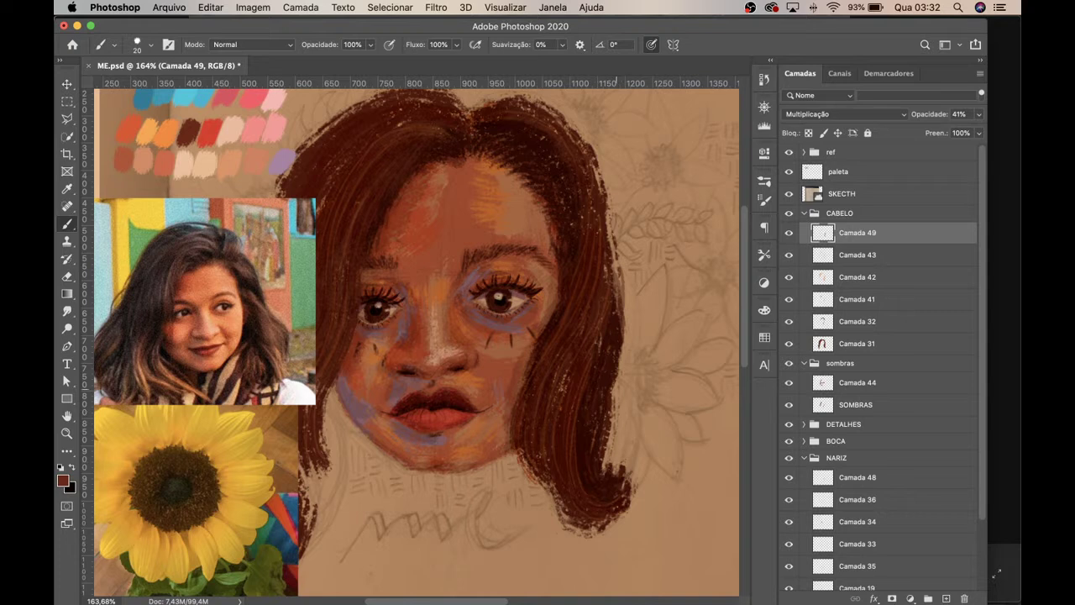
drag(612, 247, 607, 328)
drag(606, 275, 557, 429)
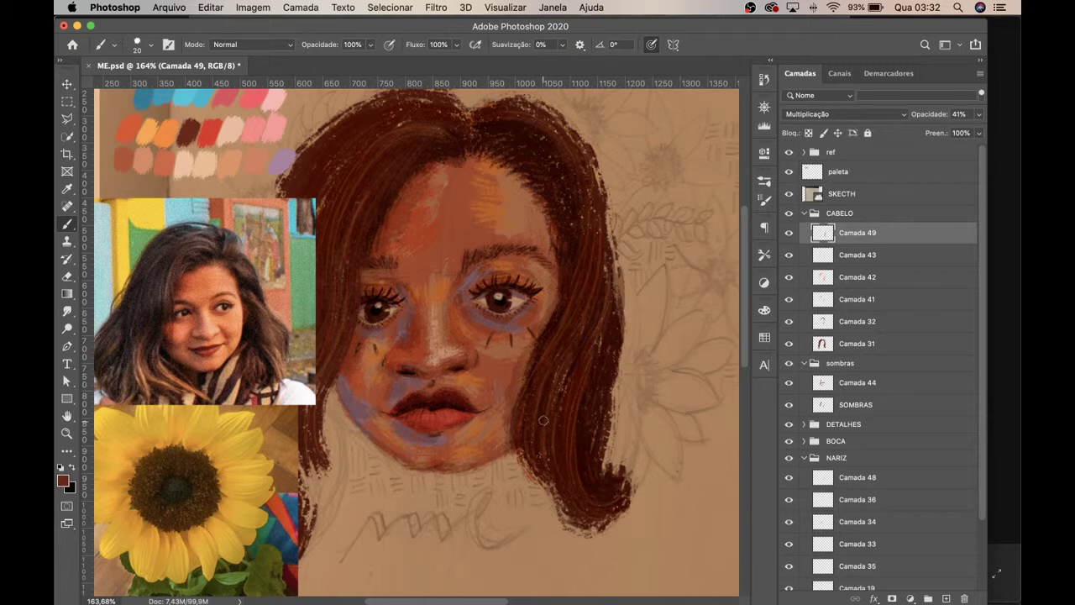
drag(556, 472, 578, 491)
key(super+z)
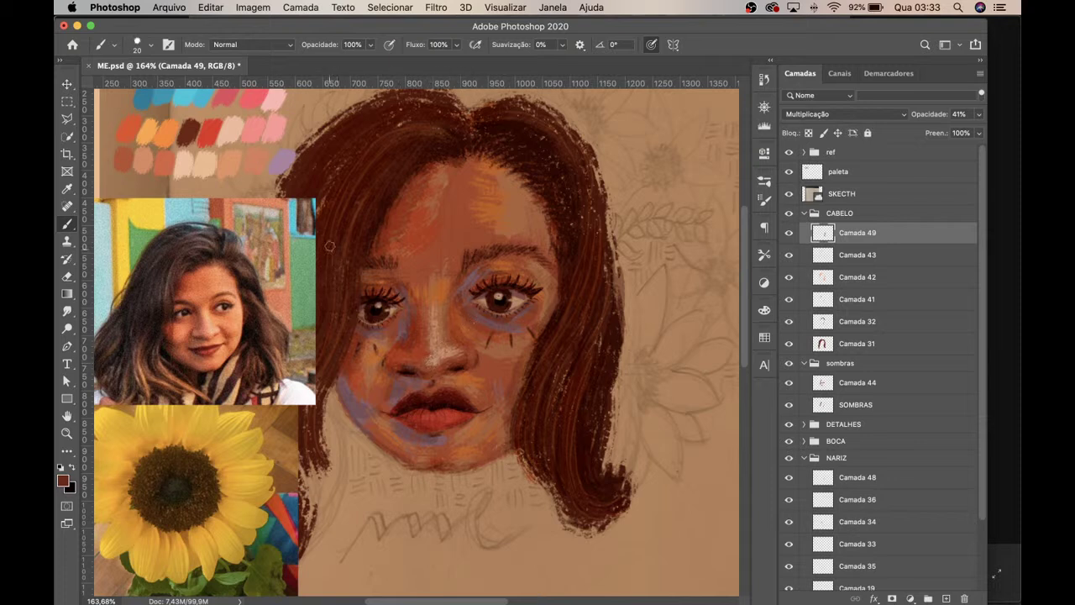
Step: Paint dark shadow strands through the hair left of the face on Camada 49, from the parting to the lower ends
drag(329, 246, 387, 162)
drag(304, 438, 317, 462)
drag(315, 417, 319, 471)
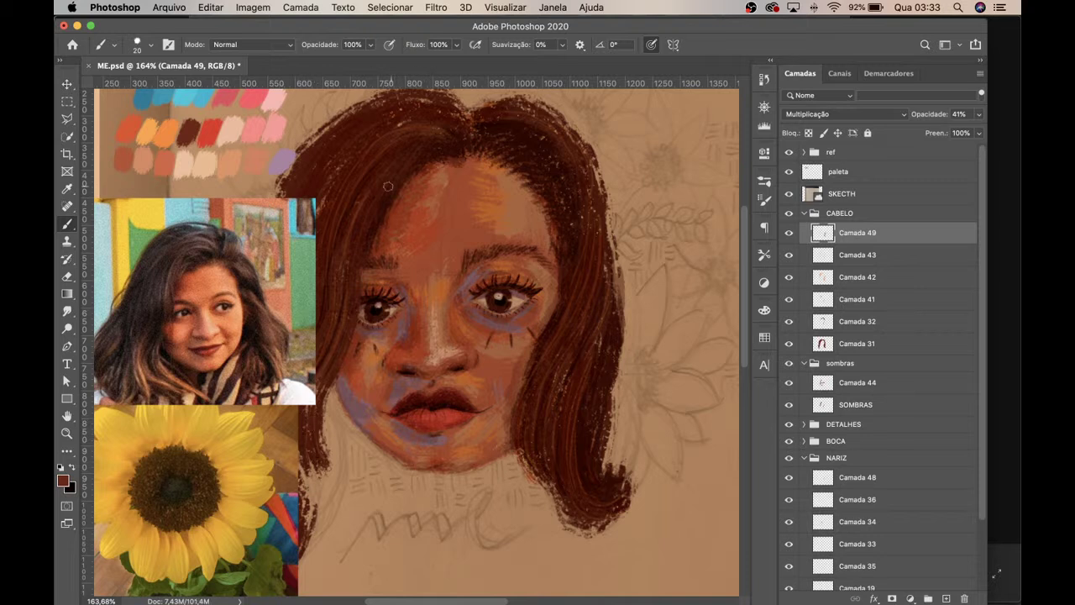
mouse_move(408, 126)
mouse_down()
mouse_move(382, 132)
mouse_move(344, 184)
mouse_move(407, 128)
mouse_move(327, 238)
mouse_up()
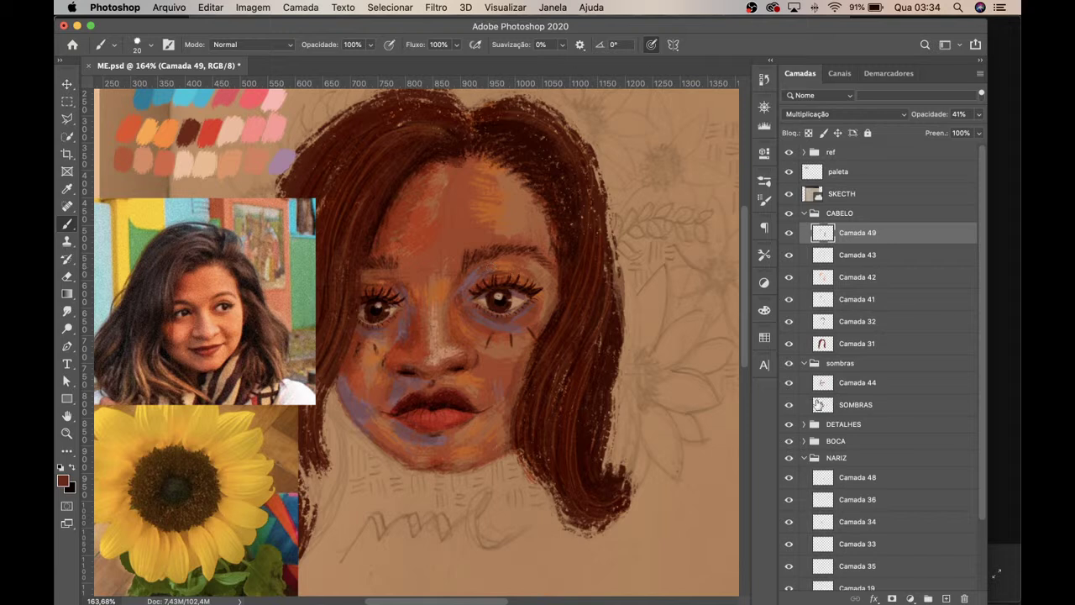
Step: Add a new layer above Camada 46 in the OLHOS group and choose the TGTS - The Dirty Streaker brush
click(832, 443)
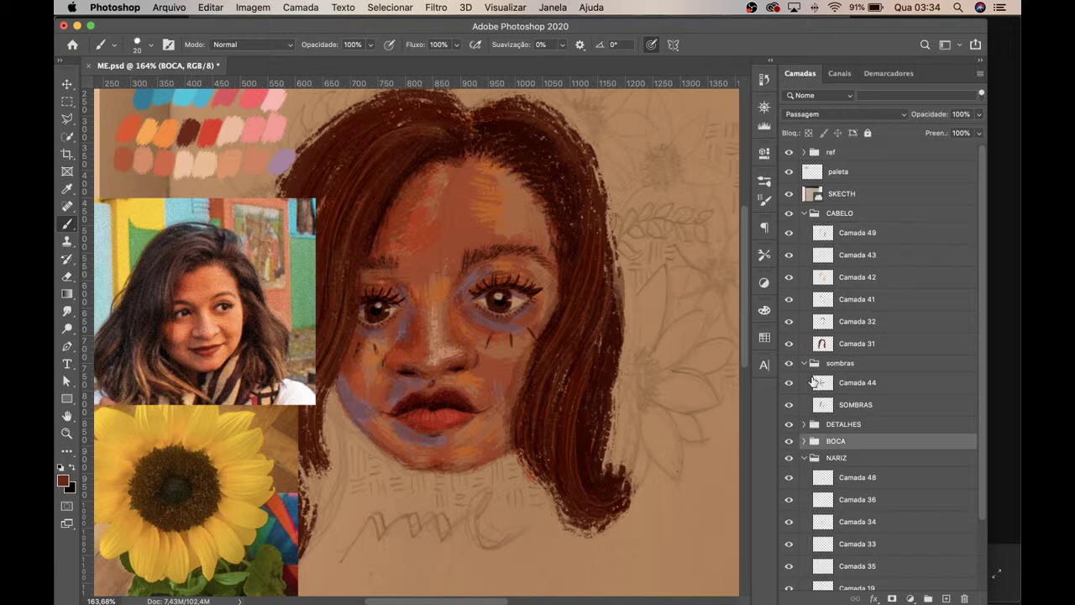
click(805, 456)
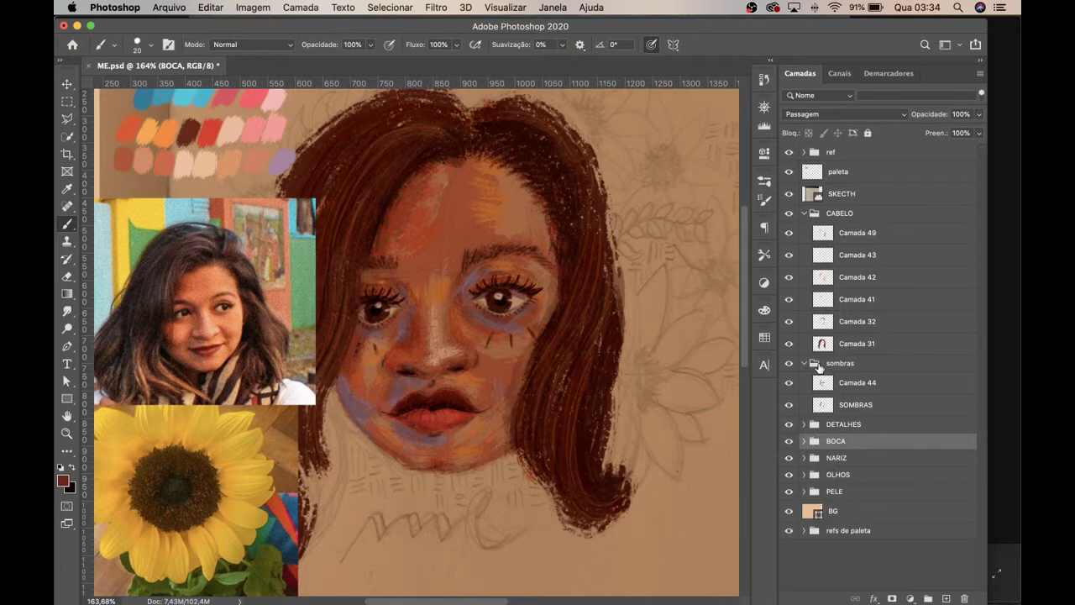
click(804, 475)
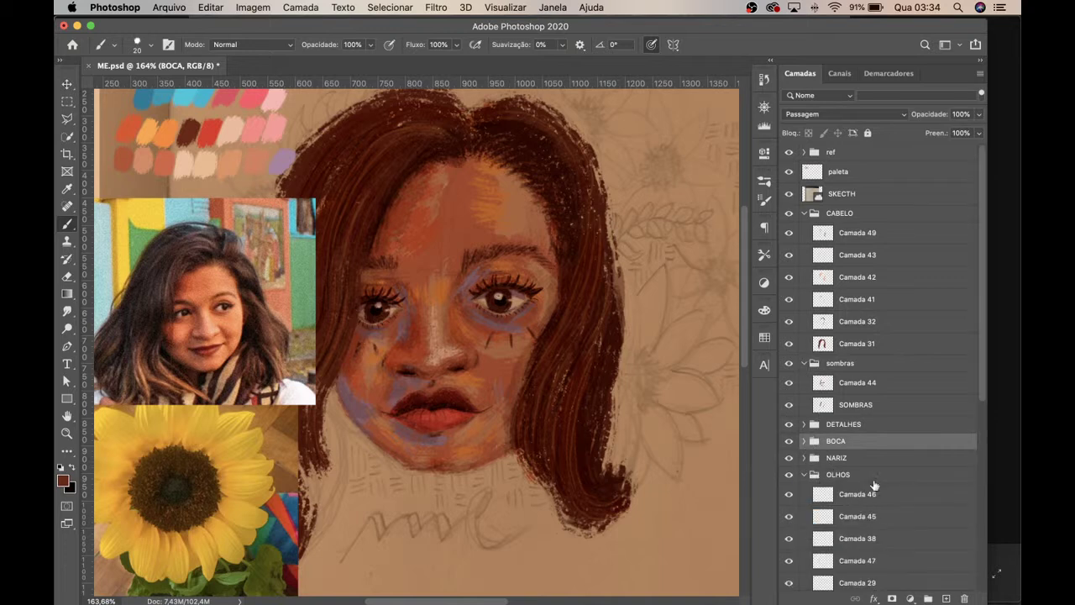
drag(983, 405, 972, 483)
click(874, 354)
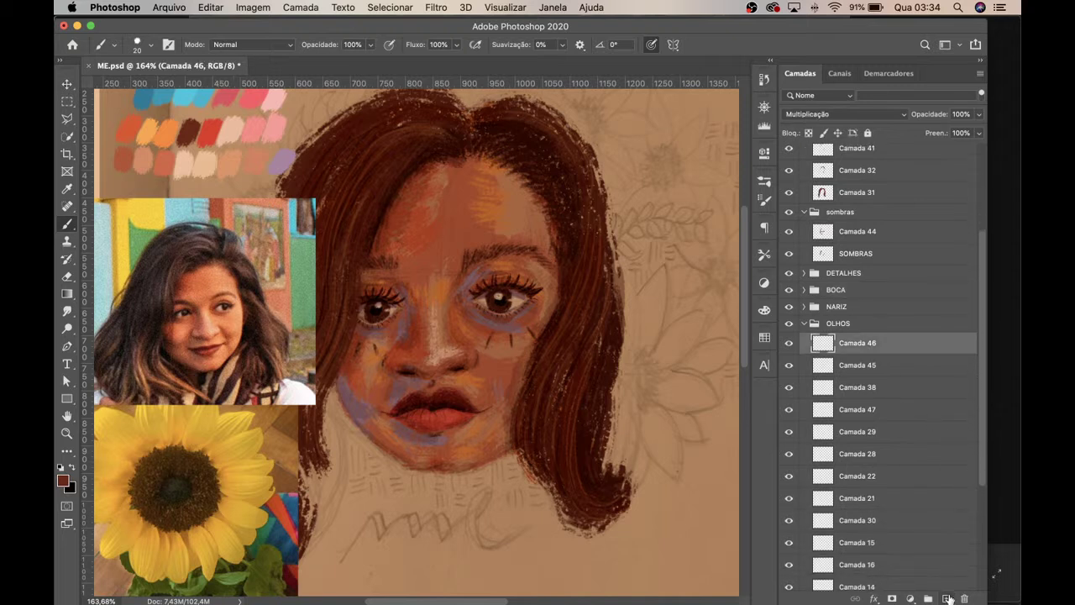
click(947, 599)
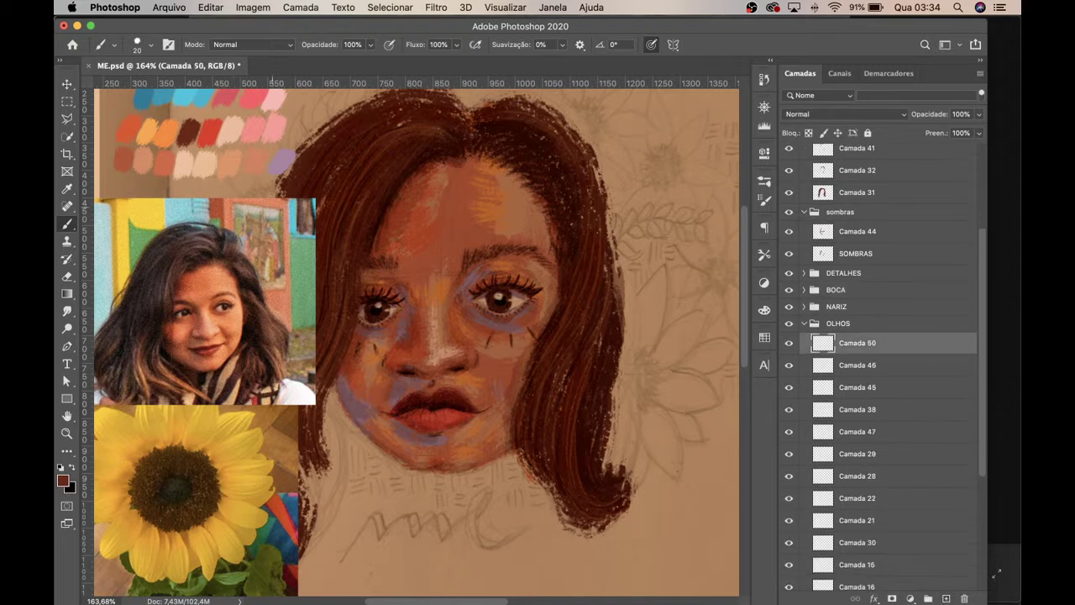
click(151, 44)
click(221, 199)
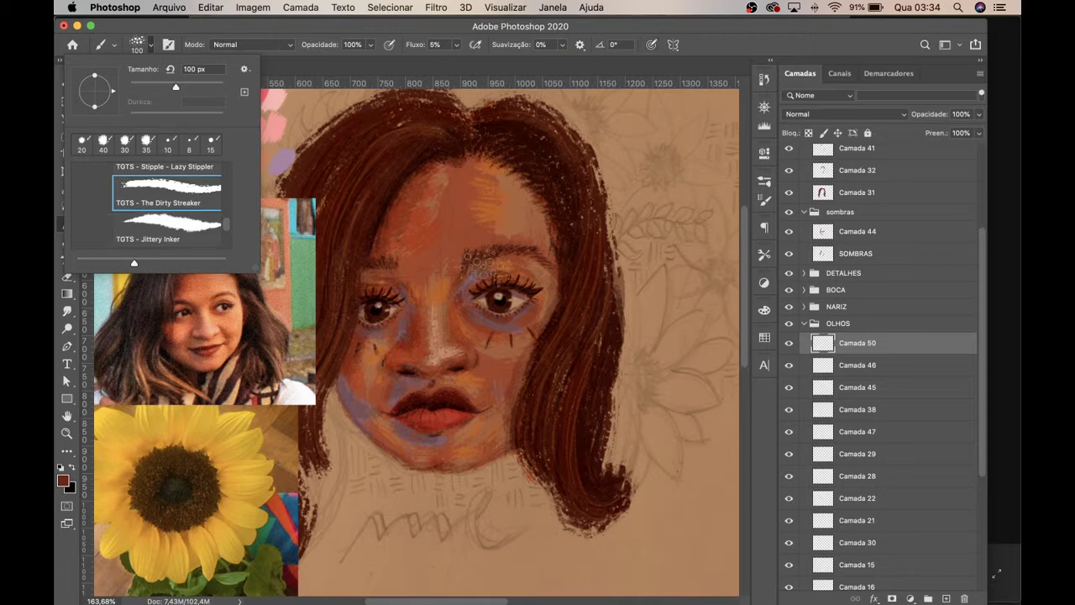
click(698, 383)
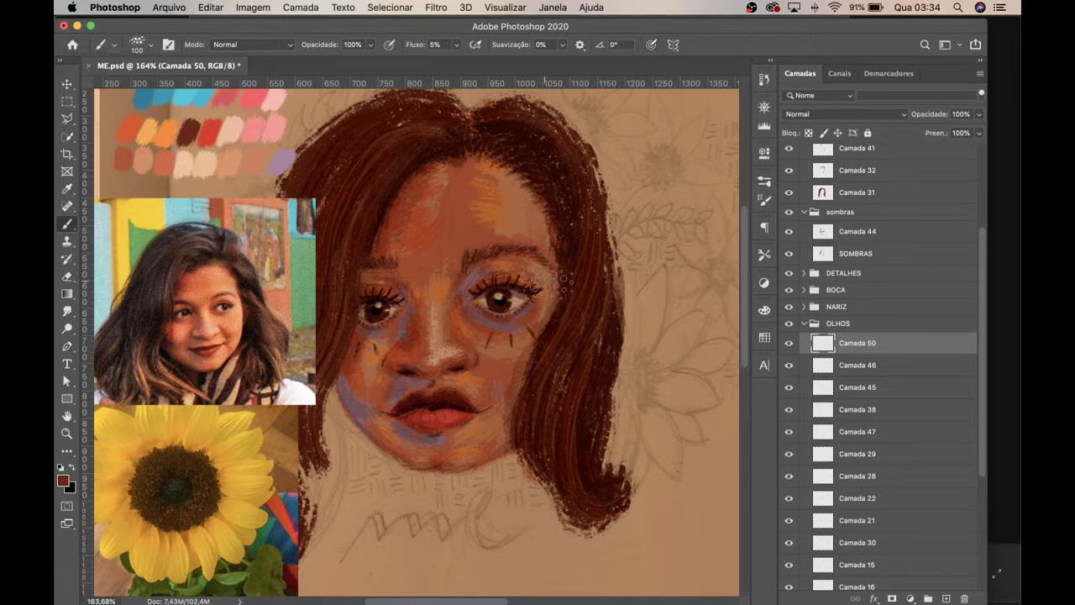
Step: Fill out the eyebrows with dark reddish-brown strokes on the new OLHOS layer, using brush sizes 25 and 15
key(bracketleft)
key(bracketleft)
key(bracketleft)
key(bracketleft)
key(bracketleft)
drag(463, 255, 481, 262)
key(bracketleft)
key(bracketleft)
key(bracketleft)
key(bracketleft)
key(bracketright)
key(bracketright)
key(bracketright)
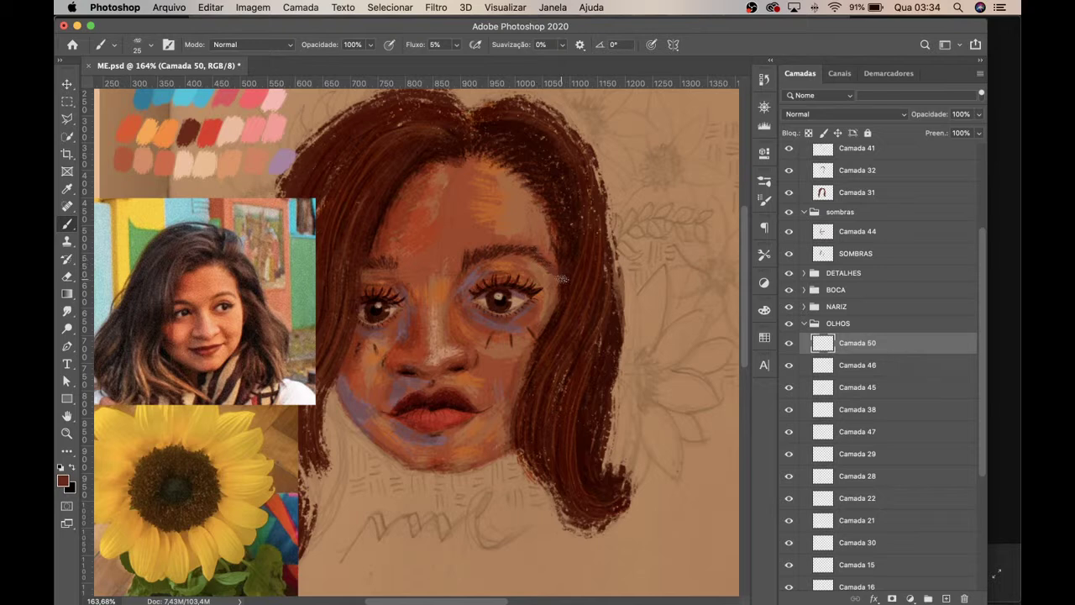
key(bracketleft)
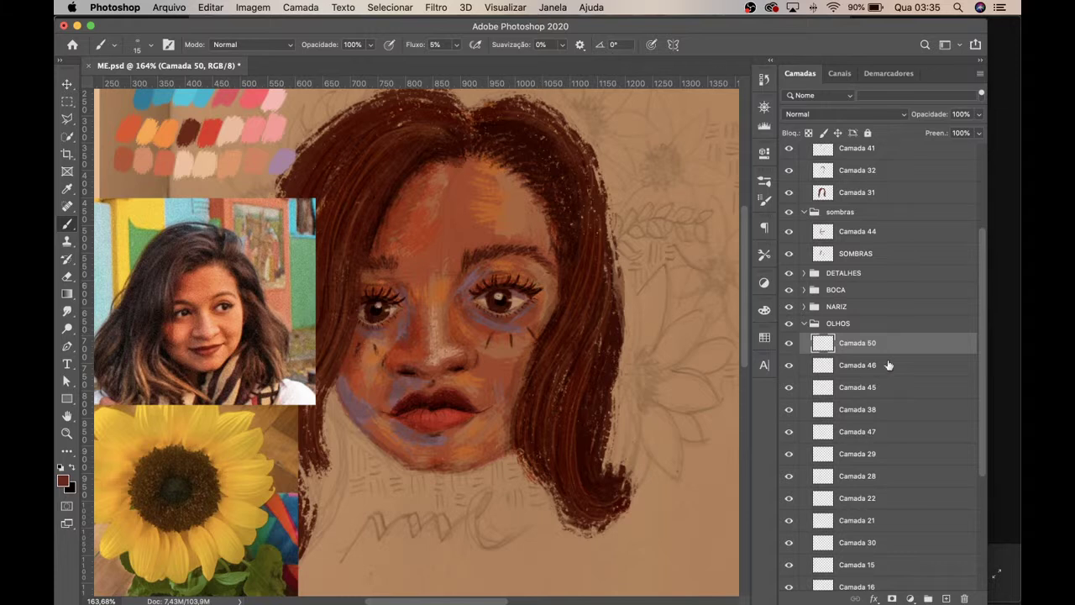
Step: Transform the BOCA group, reducing its height to 94.38% and shifting the mouth up and right under the nose
click(804, 330)
click(832, 290)
click(804, 290)
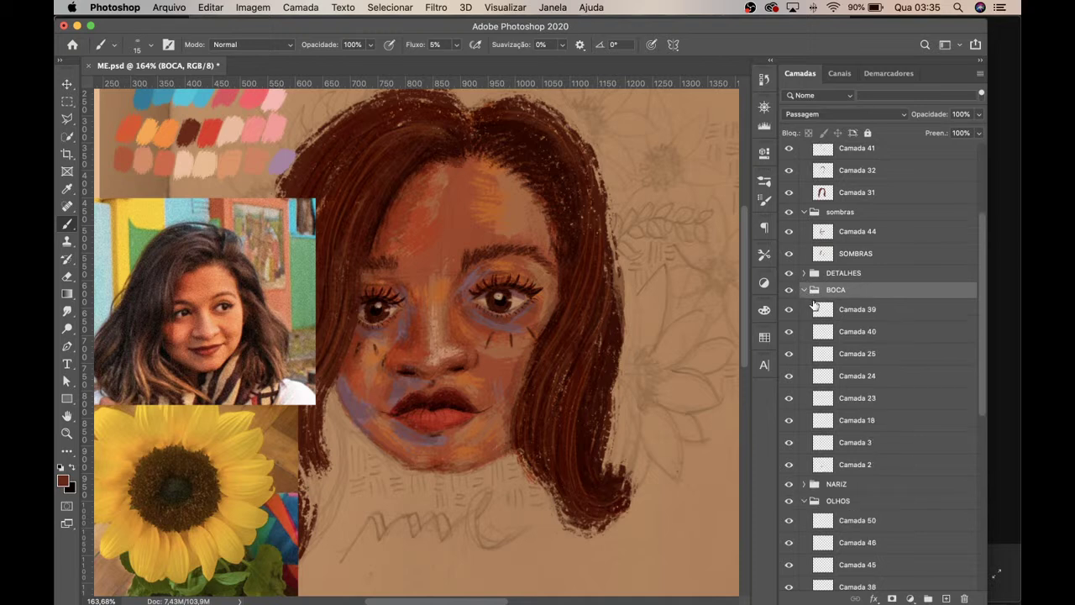
click(804, 290)
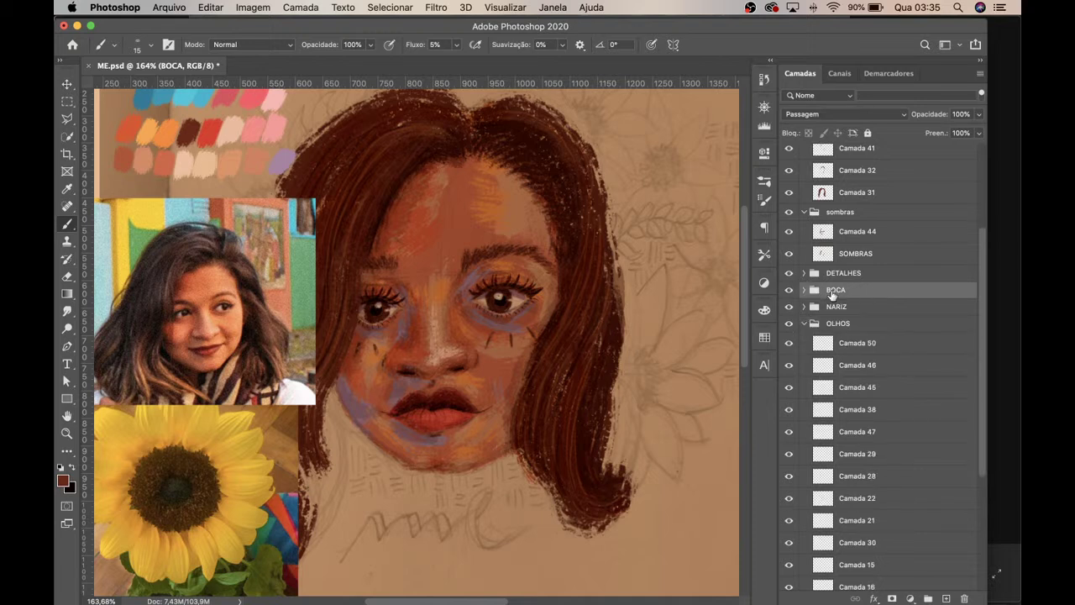
key(super+t)
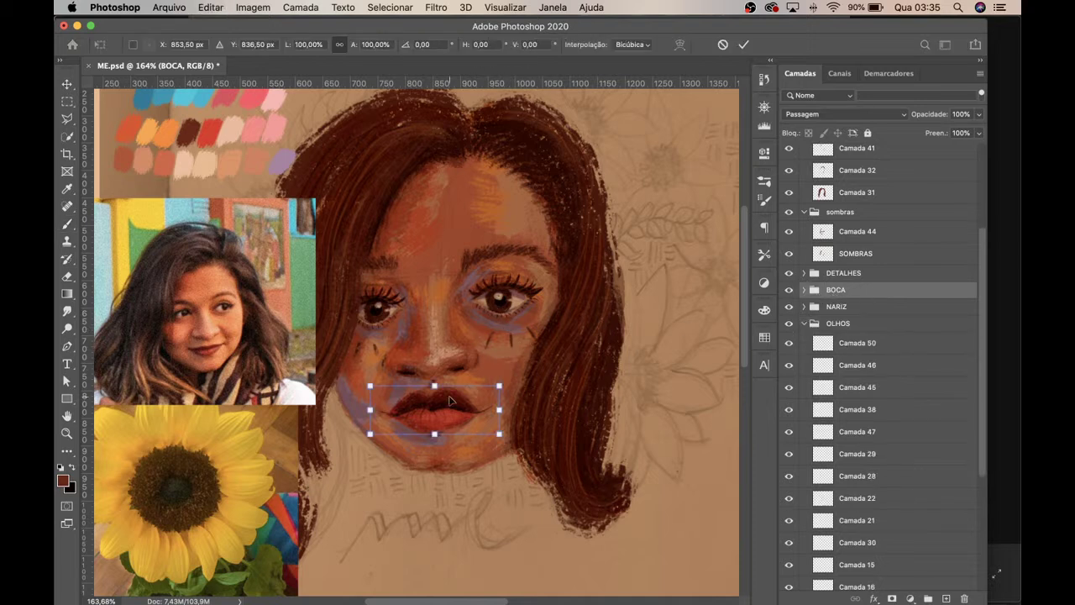
drag(434, 385, 435, 388)
drag(420, 428, 447, 412)
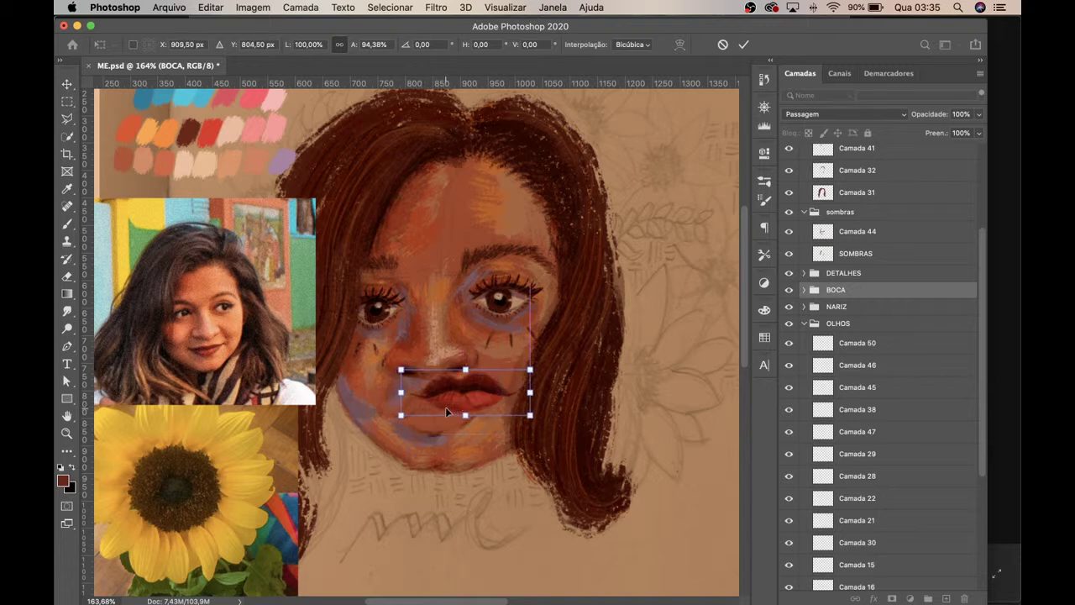
key(Return)
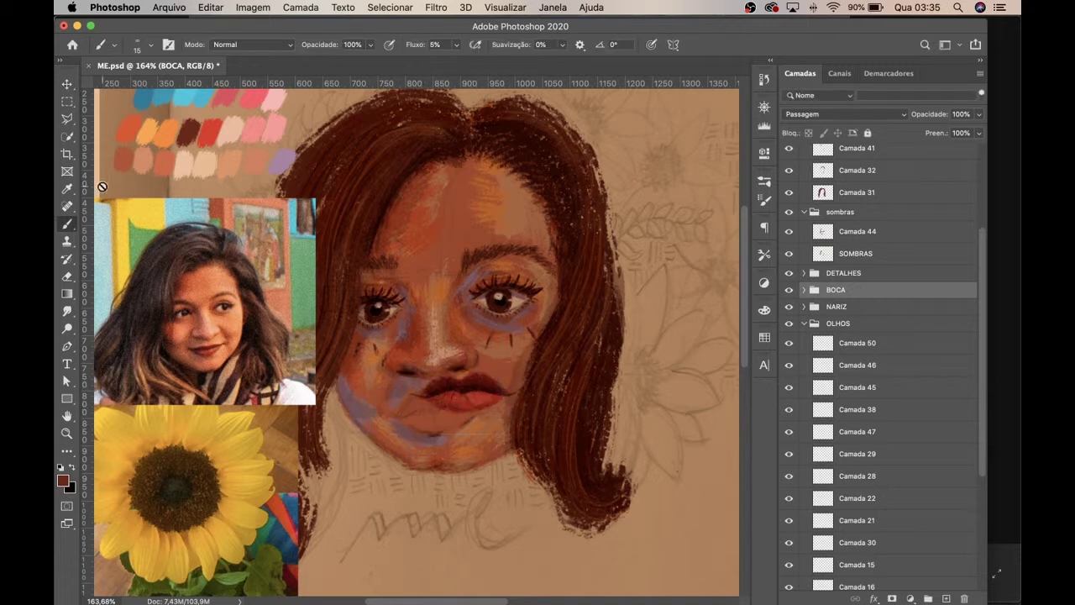
Step: Try to reposition the mouth with the Move tool, undo the accidental shifts, and lock the SKECTH layer
click(67, 84)
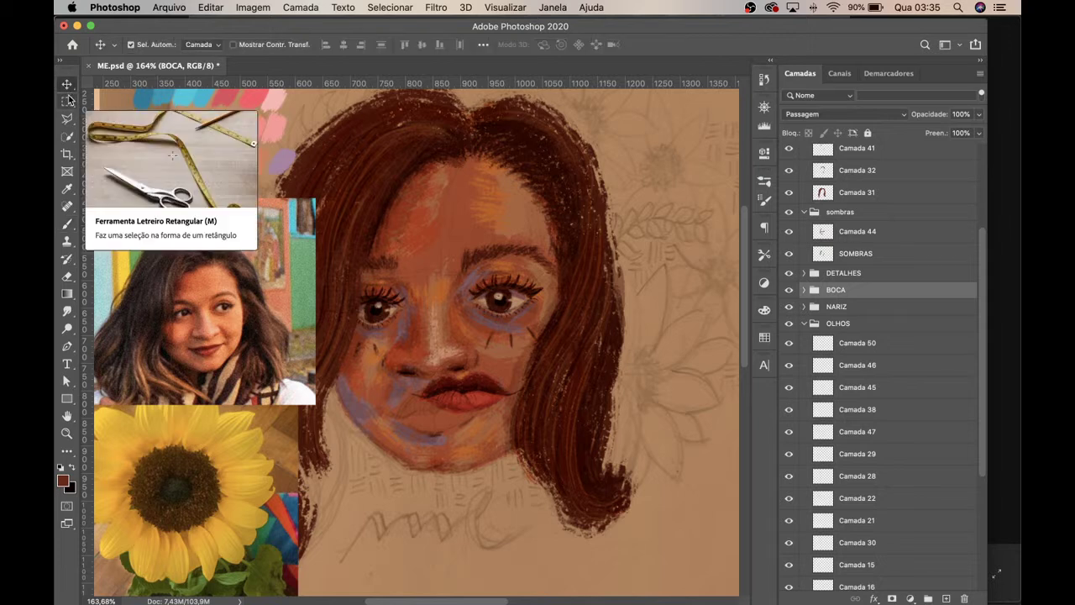
drag(469, 389, 439, 405)
key(super+z)
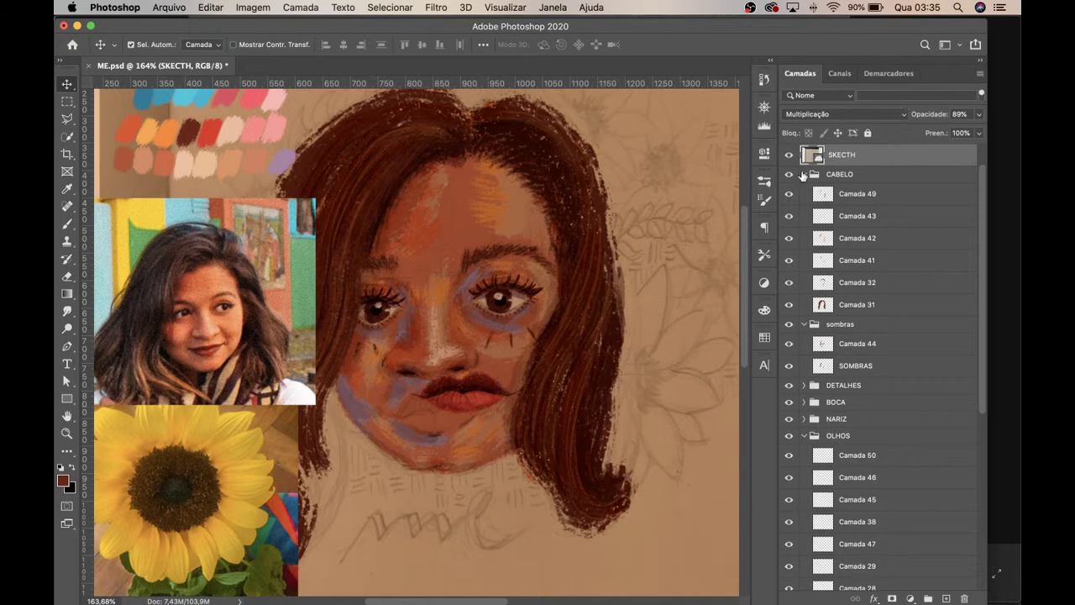
click(868, 133)
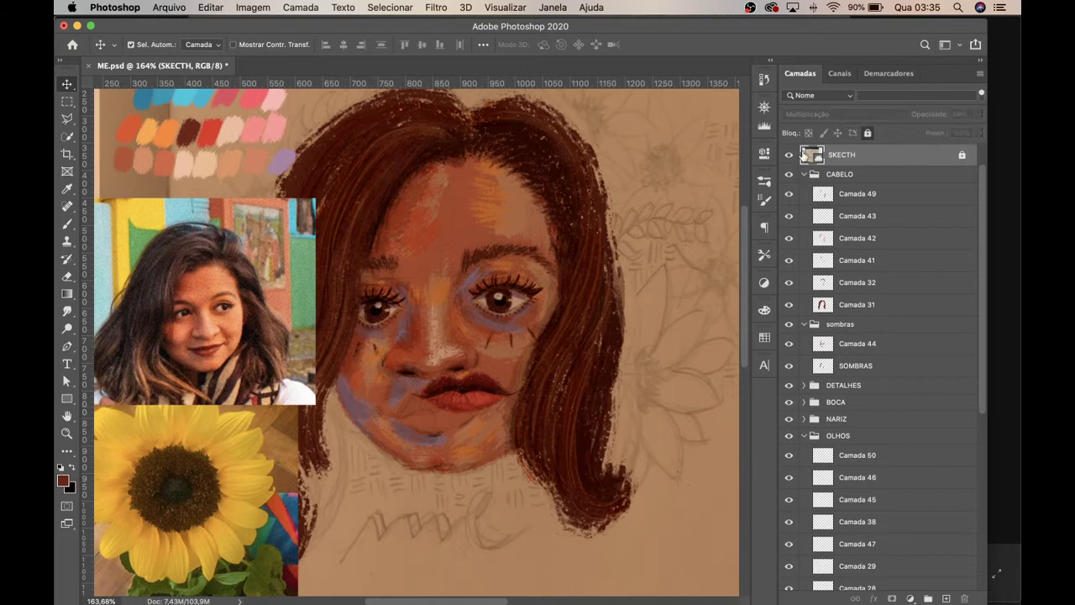
drag(476, 386, 452, 400)
key(super+z)
Step: Transform the BOCA group to recentre the mouth below the nose, flatten and widen it slightly, and nudge it upward
click(847, 403)
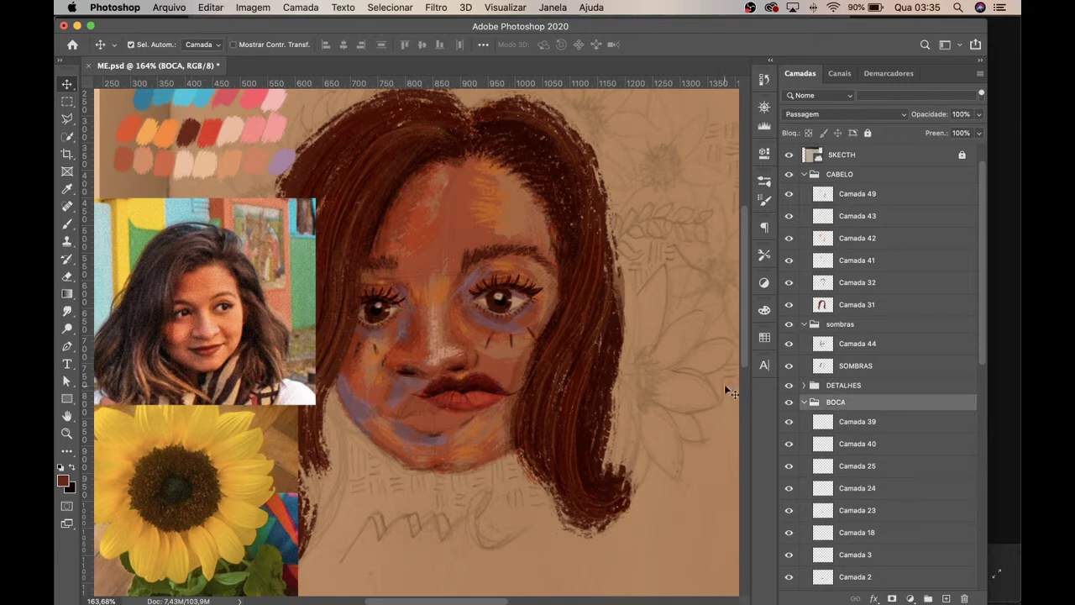
key(super+t)
drag(468, 395, 440, 405)
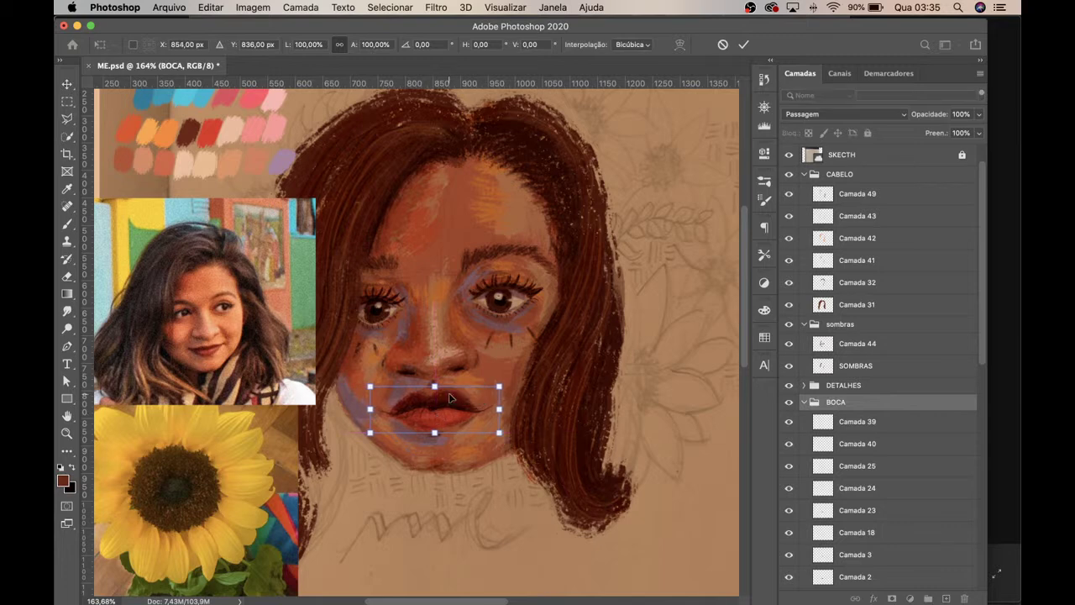
scroll(450, 398, up, 2)
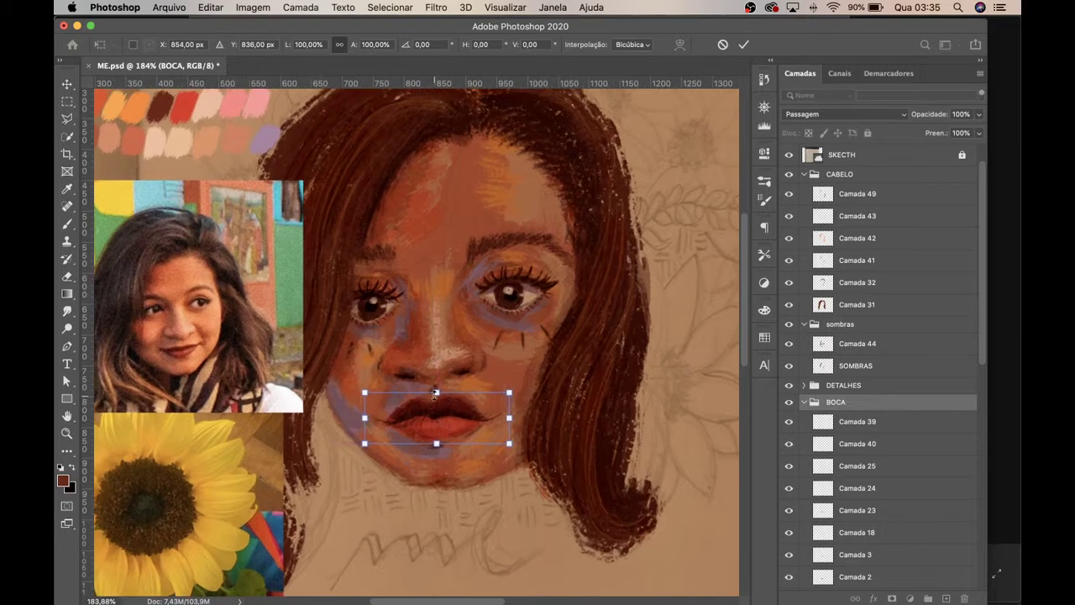
drag(436, 391, 436, 396)
drag(509, 418, 518, 417)
key(Return)
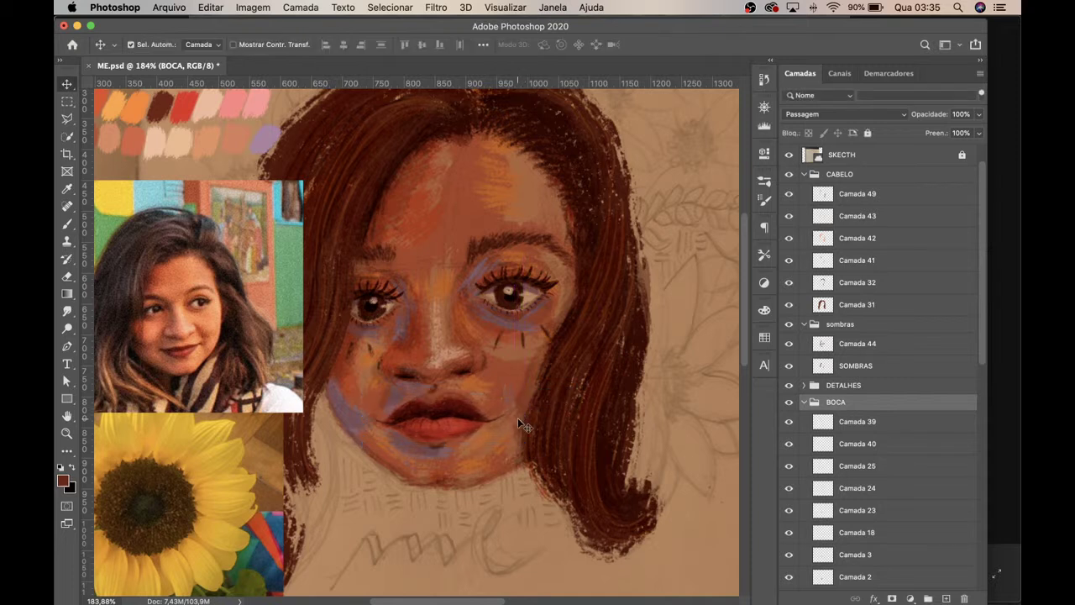
key(Up)
Step: Collapse the CABELO, sombras, BOCA and OLHOS groups in the layer list
key(z)
drag(623, 317, 607, 337)
key(v)
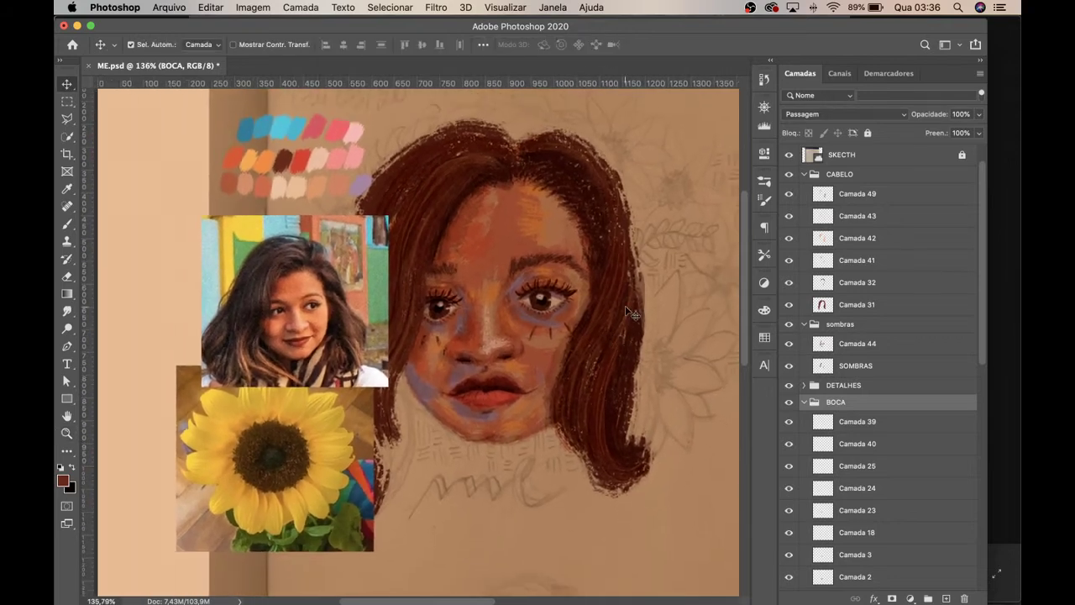
click(805, 174)
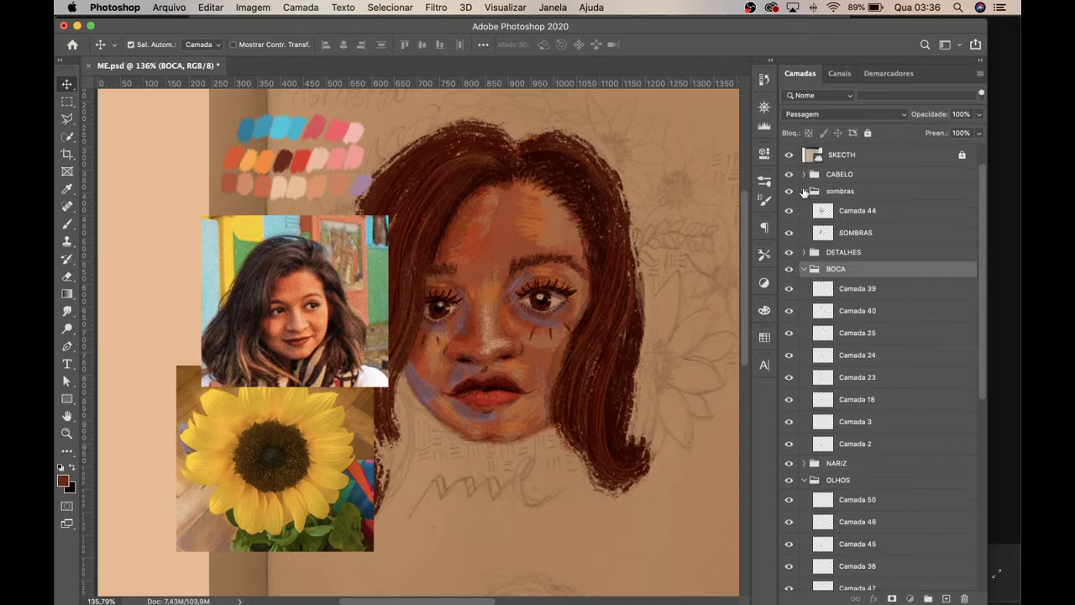
click(804, 191)
click(804, 224)
click(805, 259)
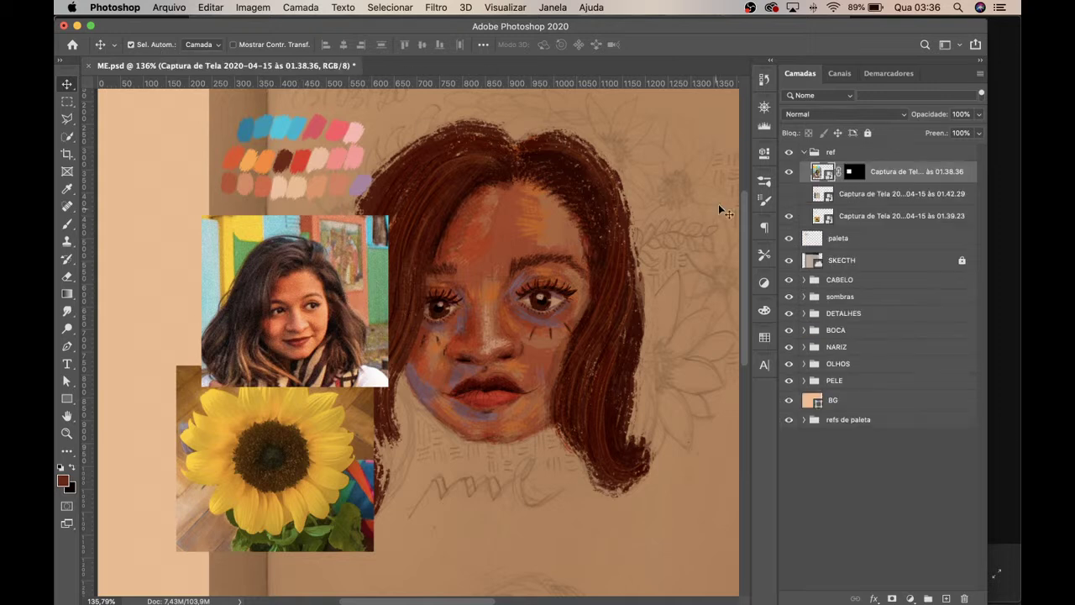
Step: Hide the portrait reference photo and move the sunflower photo up below the colour palette
click(788, 171)
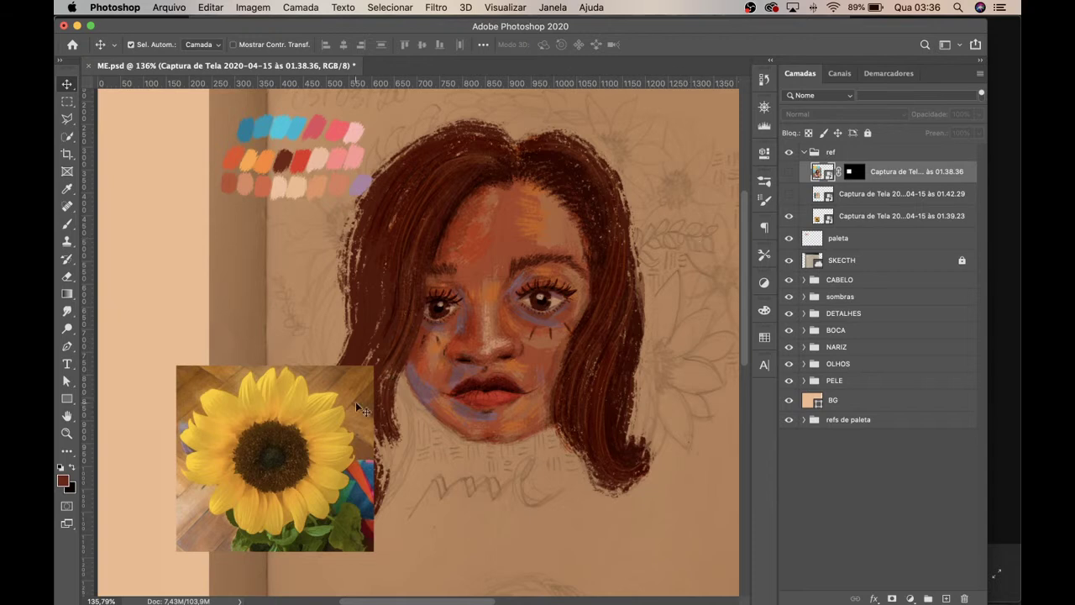
drag(334, 408, 320, 278)
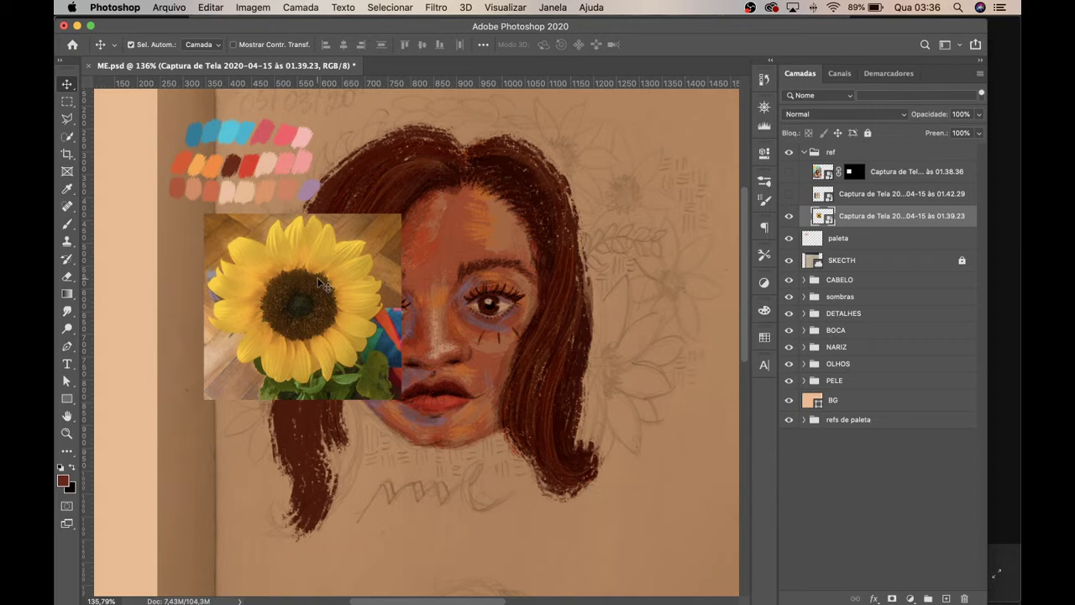
Step: Create a layer group named GIRA above CABELO and add an empty layer inside it
click(68, 224)
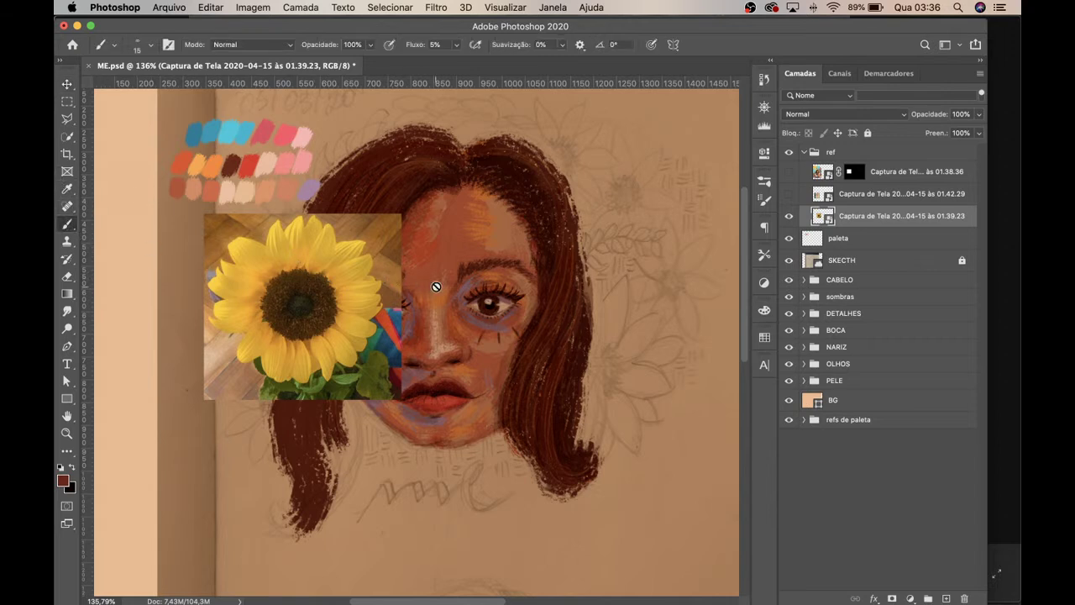
click(839, 282)
click(930, 599)
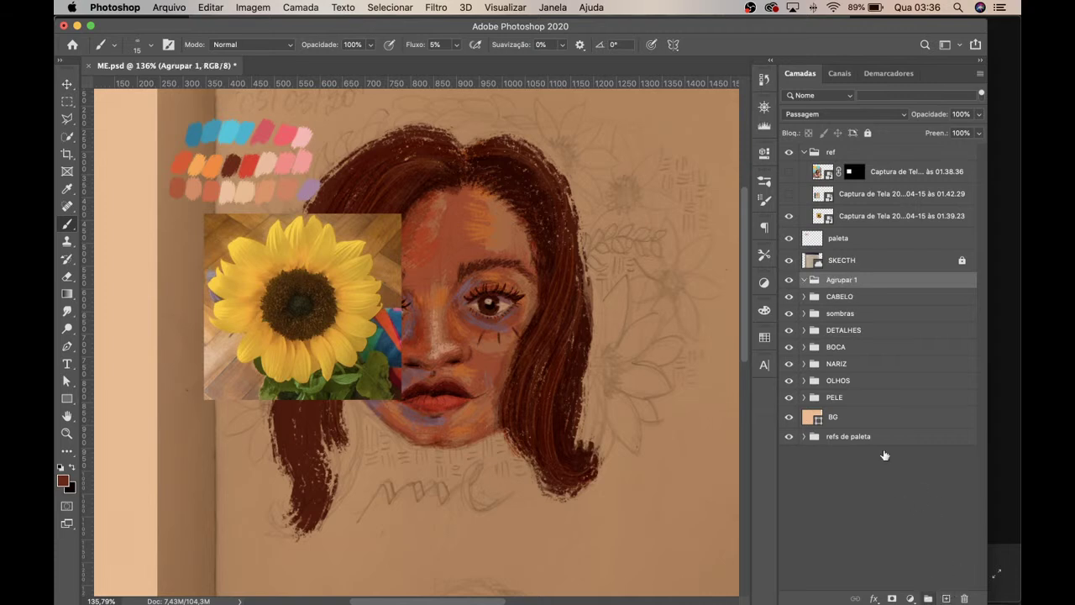
double_click(847, 282)
text(GIRA)
key(Return)
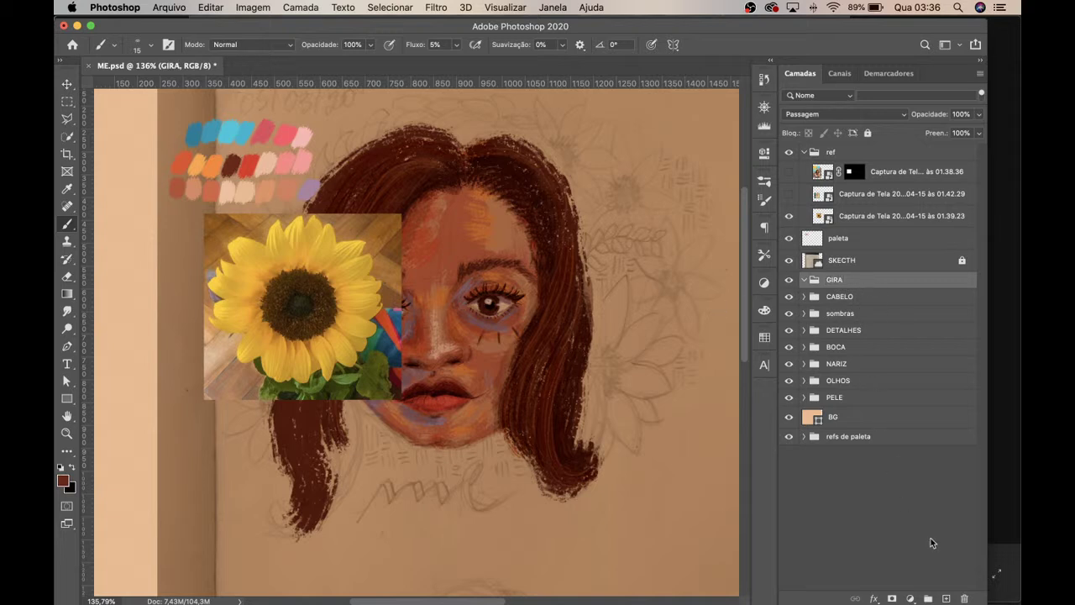
click(947, 598)
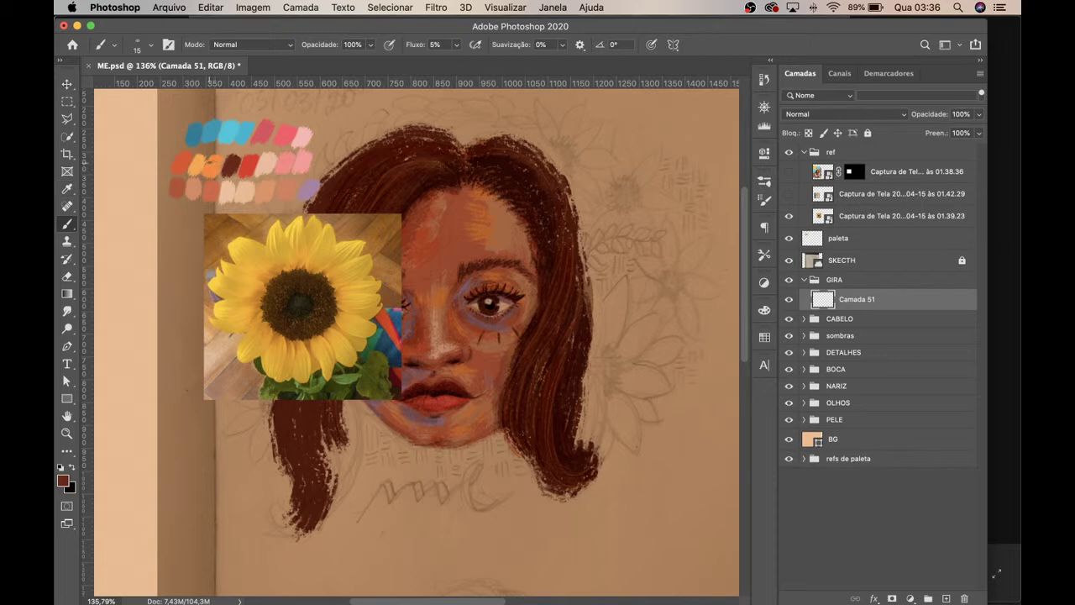
Step: Sample the light orange palette swatch and fill the two upper petals of the sketched sunflower right of the hair
key(i)
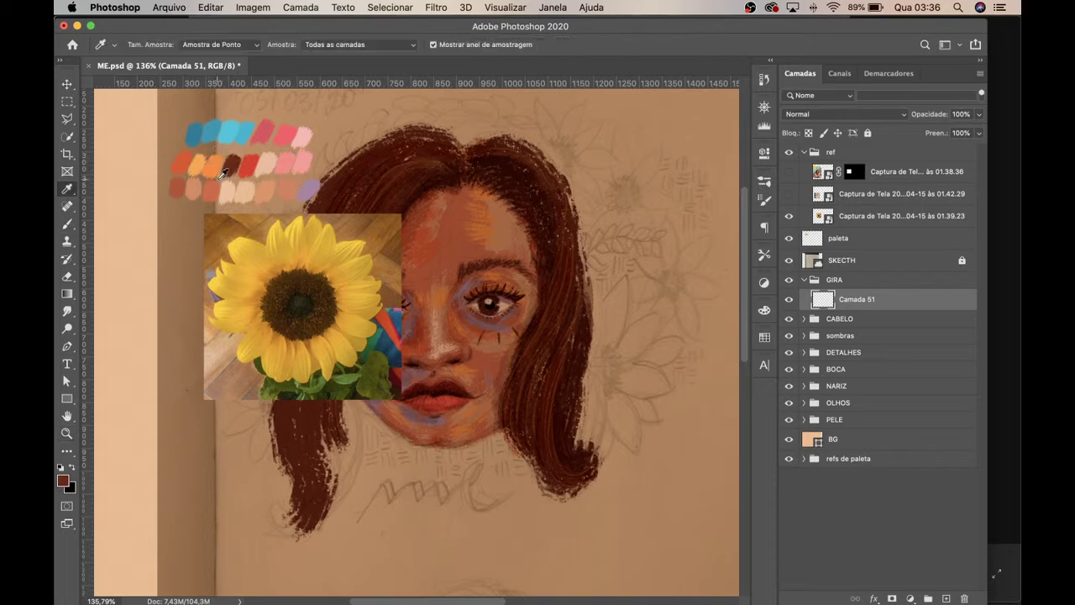
click(200, 164)
key(z)
click(647, 334)
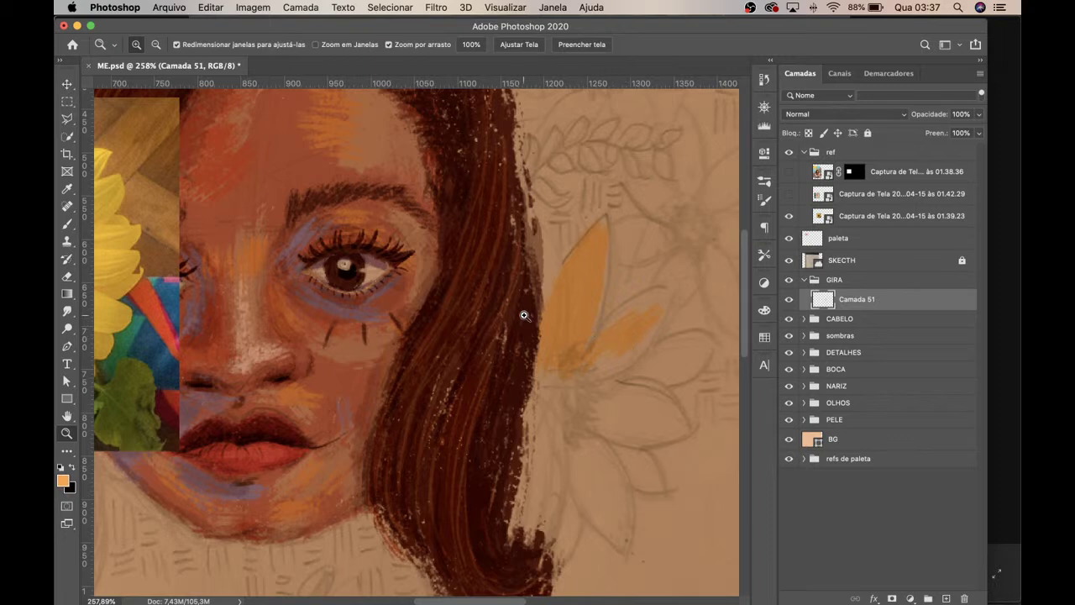
key(b)
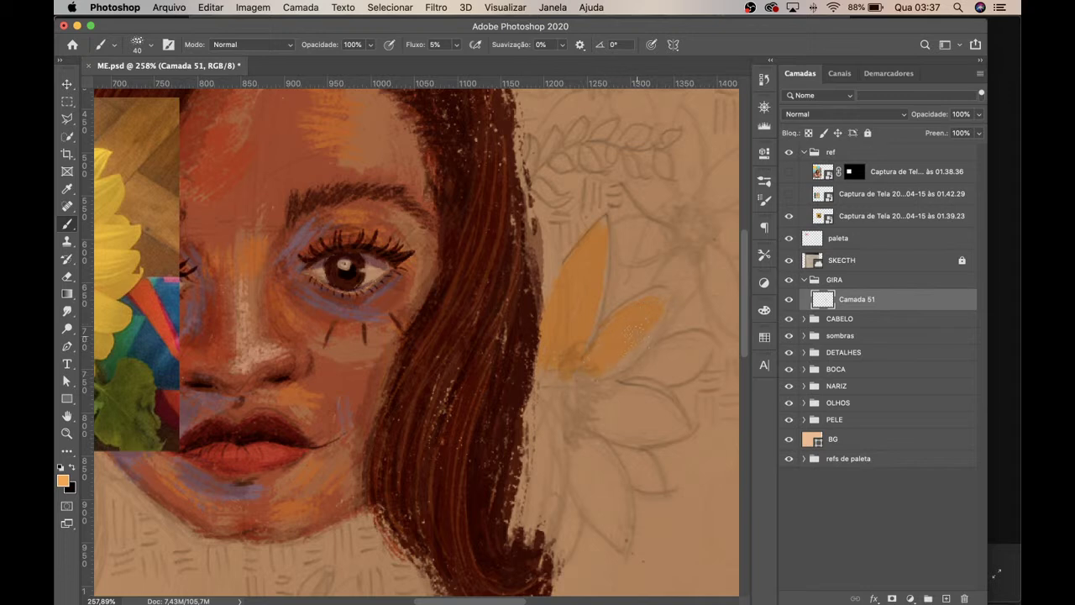
Step: Paint the remaining petals of the sunflower beside the hair in light orange with brush sizes 20 and 30
key(bracketleft)
key(bracketleft)
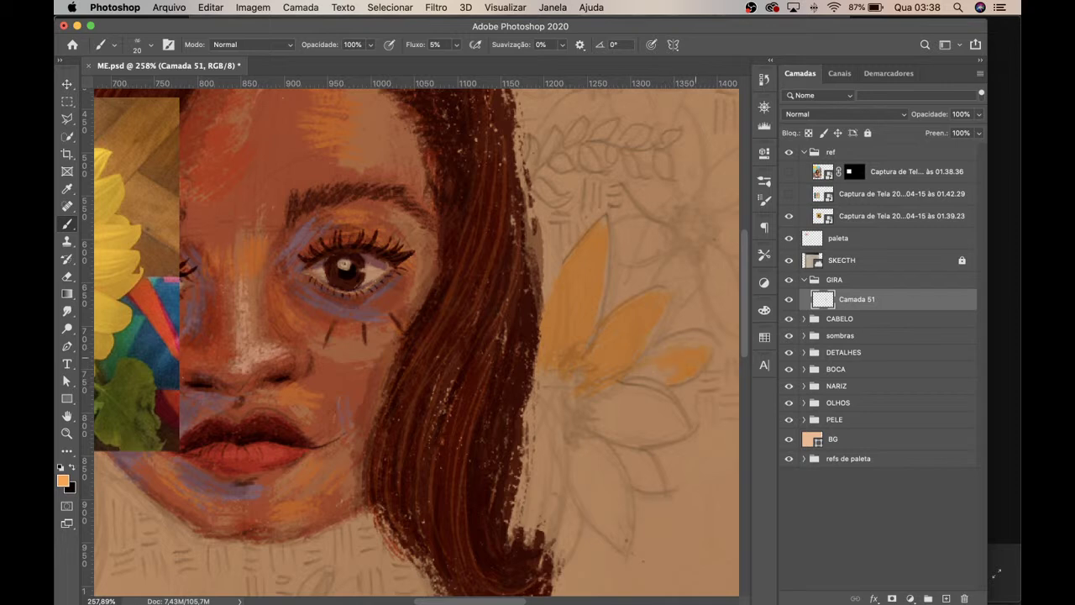
mouse_move(664, 363)
mouse_down()
mouse_move(636, 373)
mouse_move(688, 349)
mouse_up()
drag(592, 393, 588, 410)
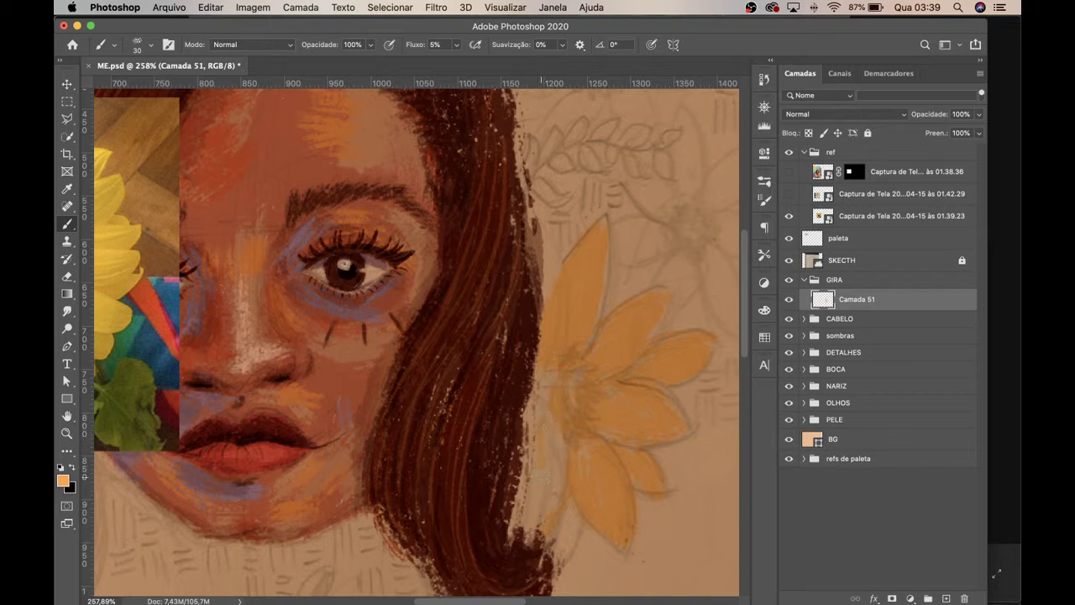
mouse_move(538, 515)
mouse_down()
mouse_move(531, 535)
mouse_move(543, 514)
mouse_up()
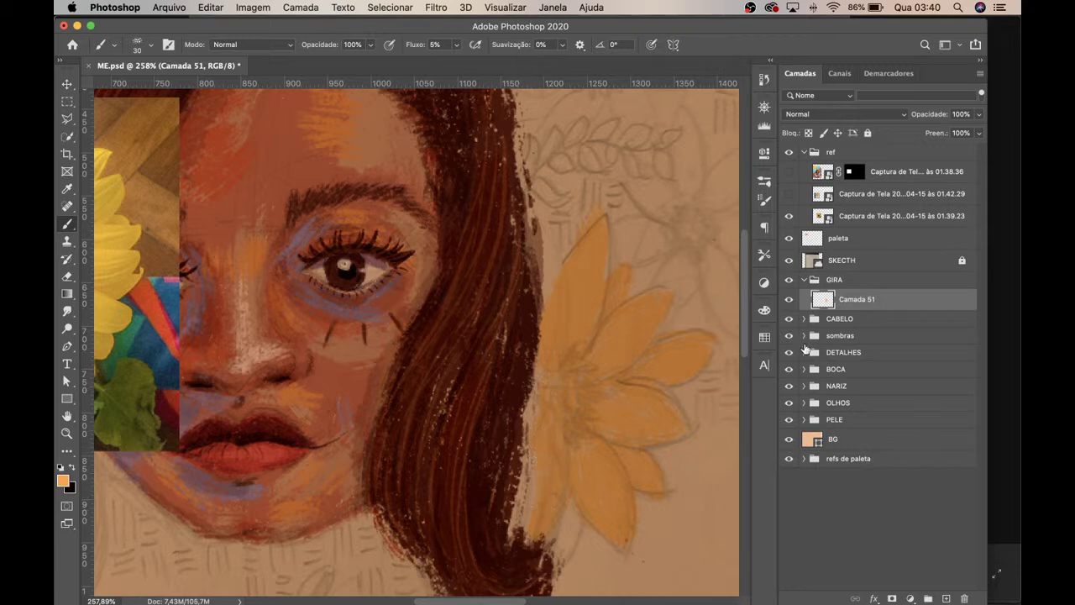
Step: Add an empty layer above Camada 51 in the GIRA group and sample the dark brown of the hair
click(67, 84)
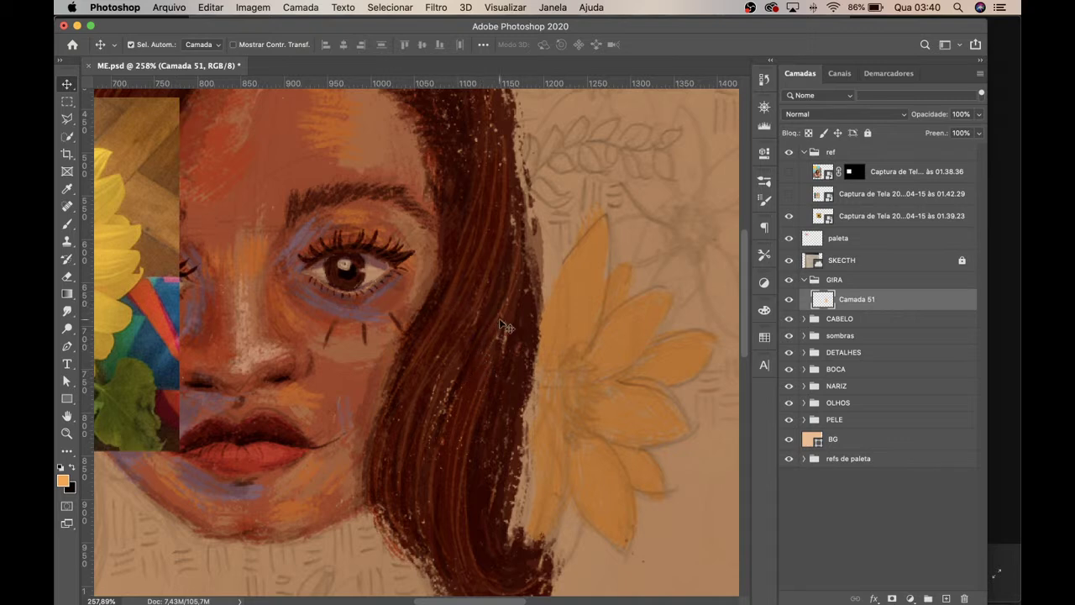
key(z)
drag(538, 336, 524, 356)
key(v)
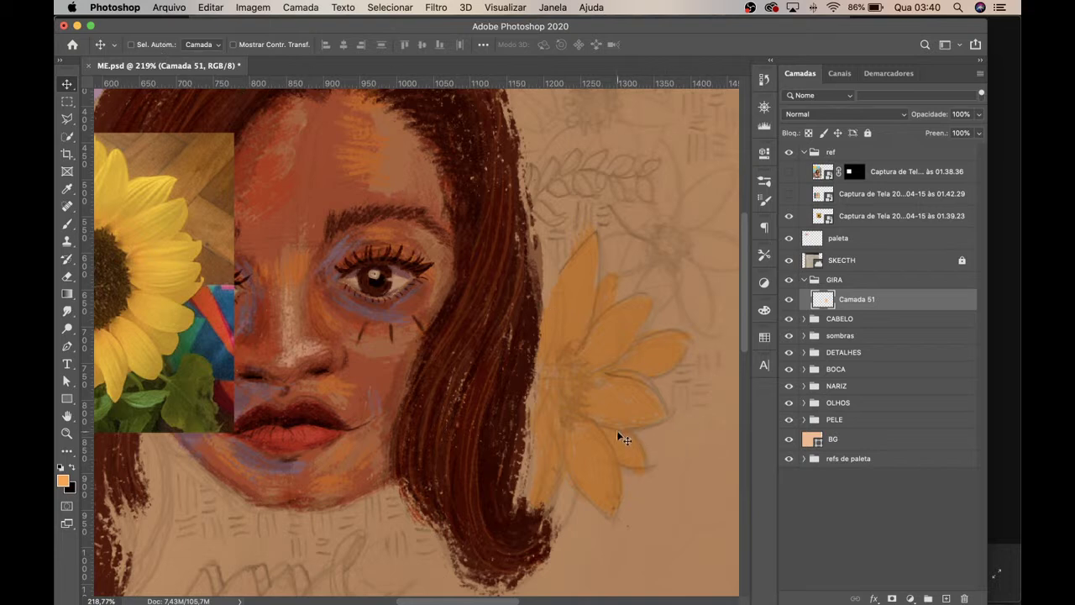
drag(599, 413, 635, 429)
click(947, 599)
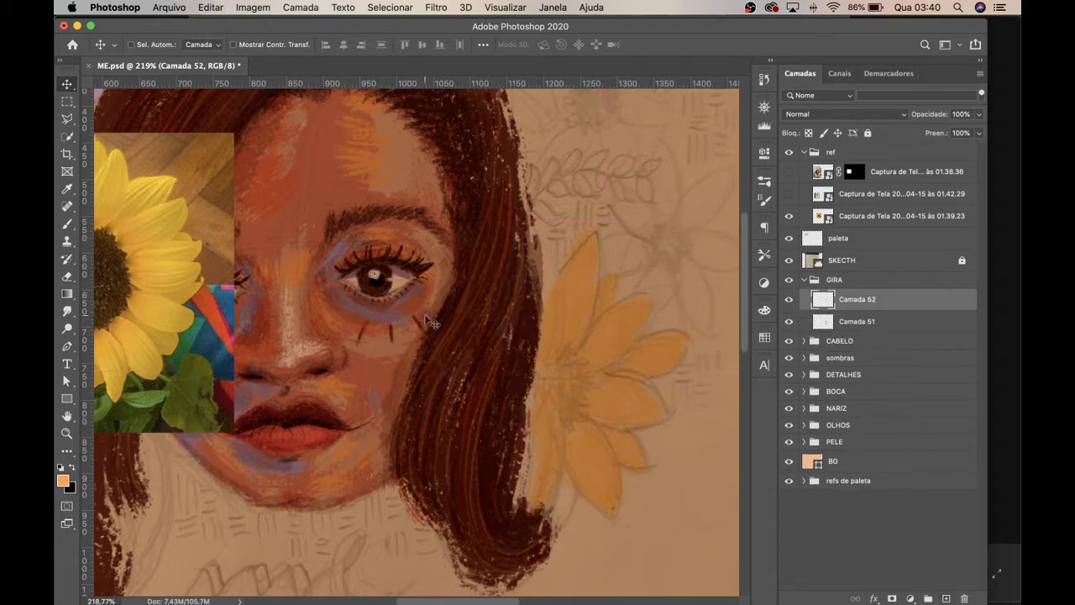
key(i)
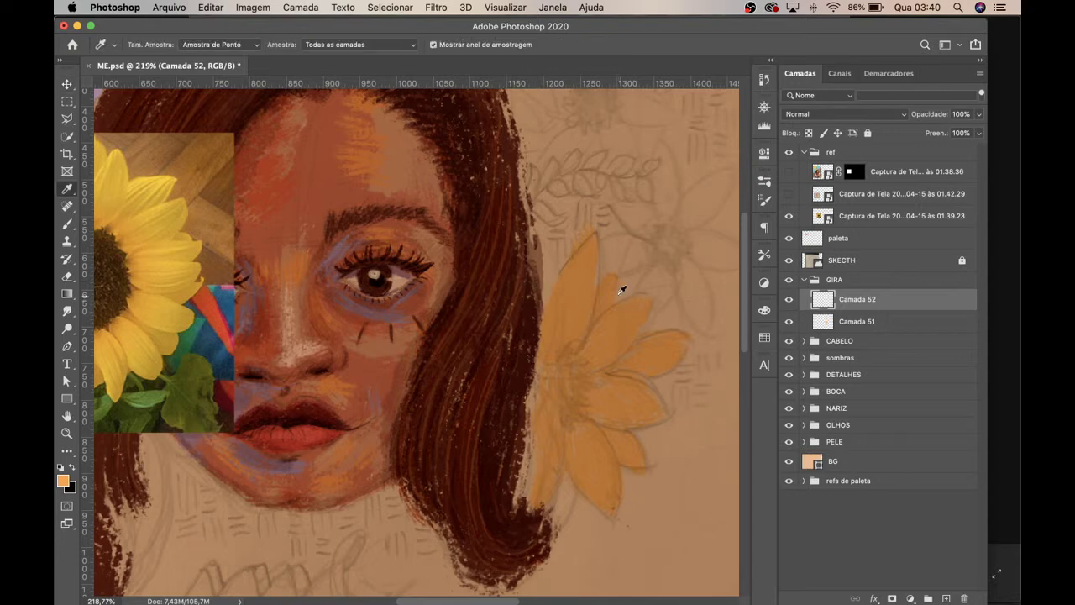
drag(500, 316, 516, 362)
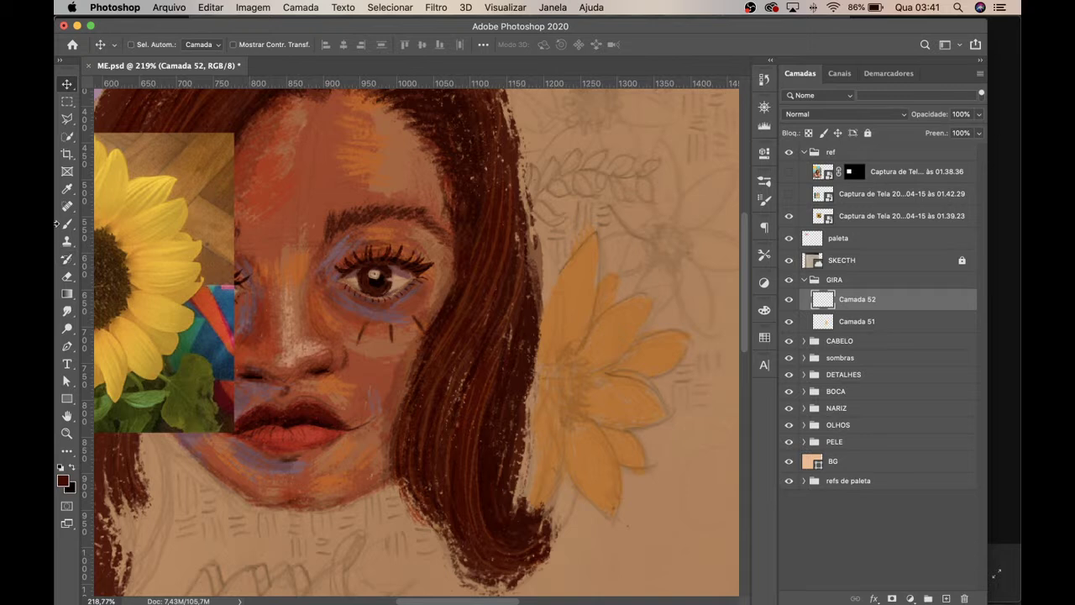
Step: Paint the sunflower's oval centre in dark brown with brush size 30, refining its edges with size 10
click(67, 224)
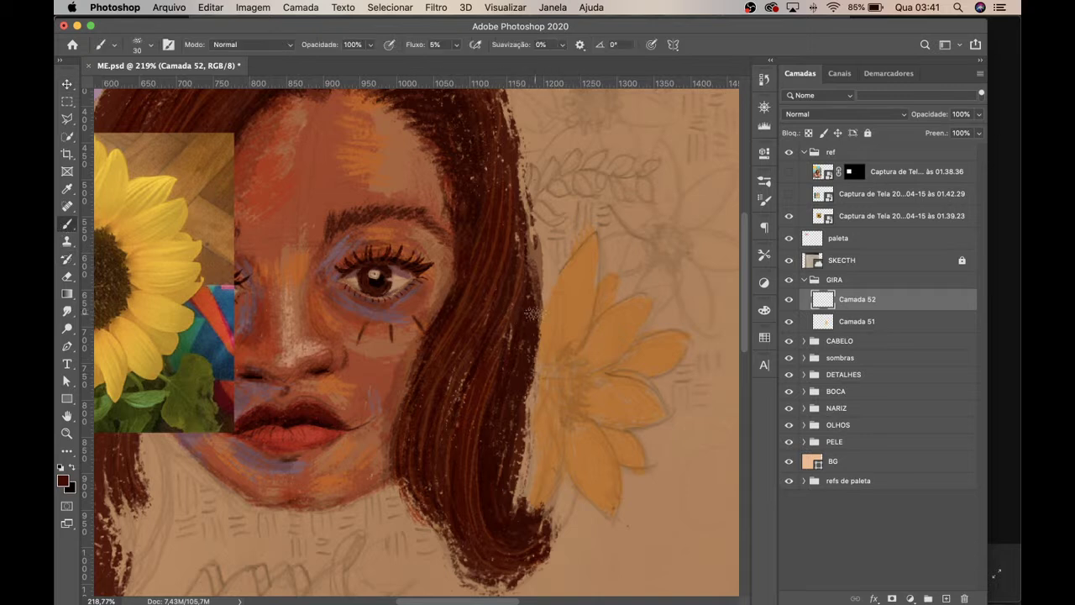
mouse_move(565, 358)
mouse_down()
mouse_move(564, 416)
mouse_move(565, 359)
mouse_move(578, 415)
mouse_move(584, 401)
mouse_up()
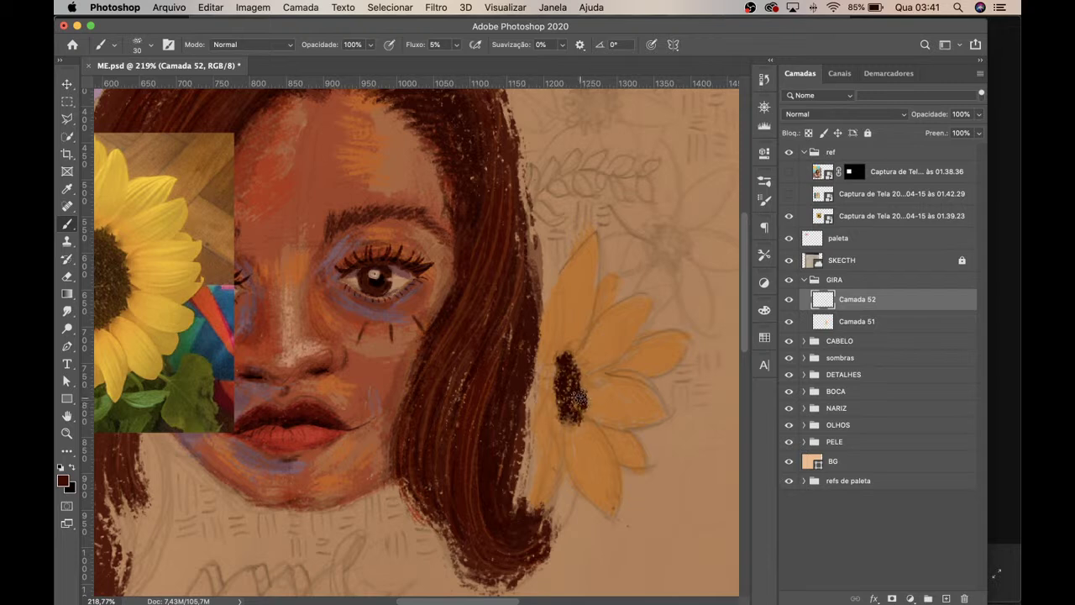
mouse_move(576, 388)
mouse_down()
mouse_move(556, 347)
mouse_move(554, 425)
mouse_move(568, 413)
mouse_move(559, 368)
mouse_move(578, 392)
mouse_up()
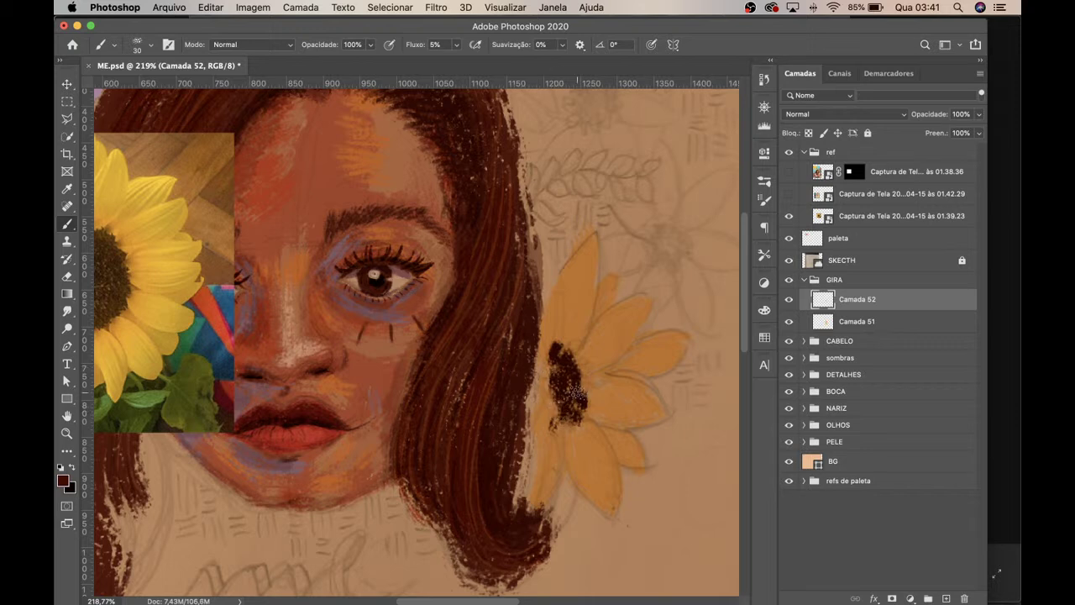
key([)
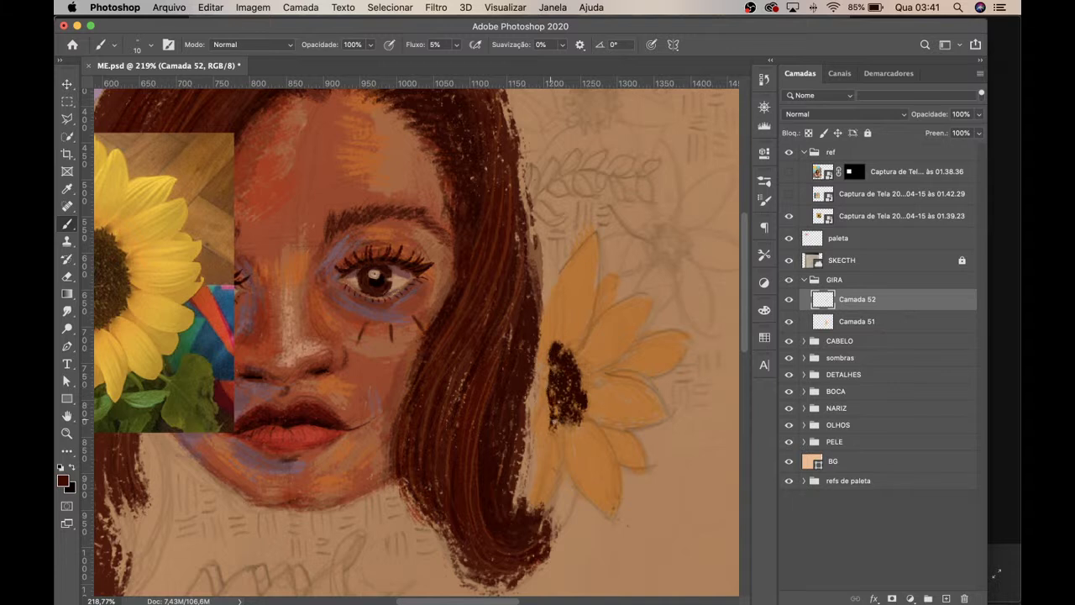
drag(564, 420, 553, 415)
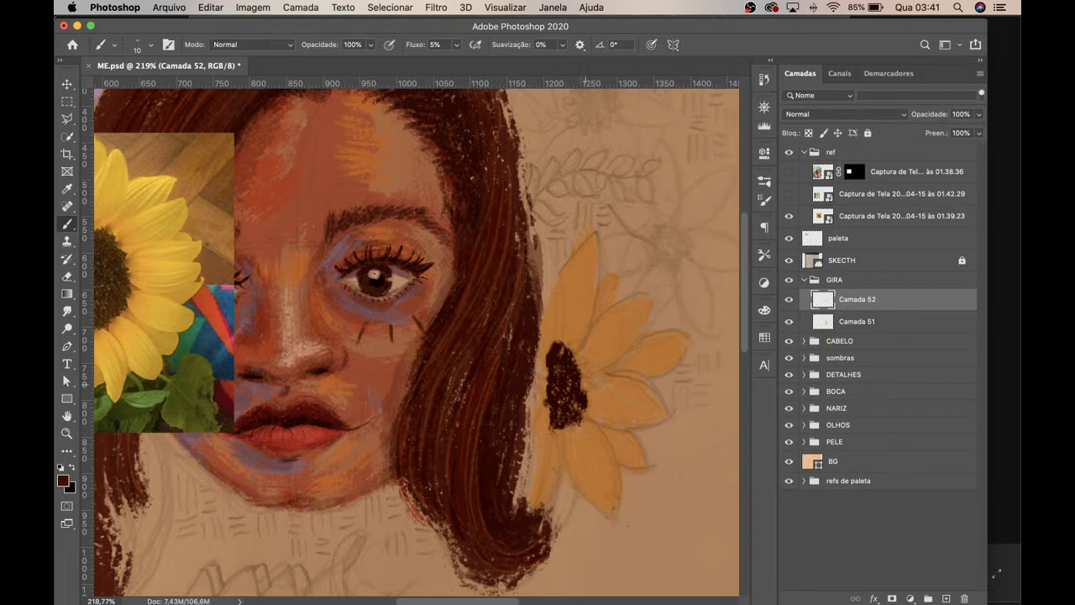
Step: Rotate the whole GIRA group clockwise by about 8° and shift the flower slightly toward the hair
click(68, 84)
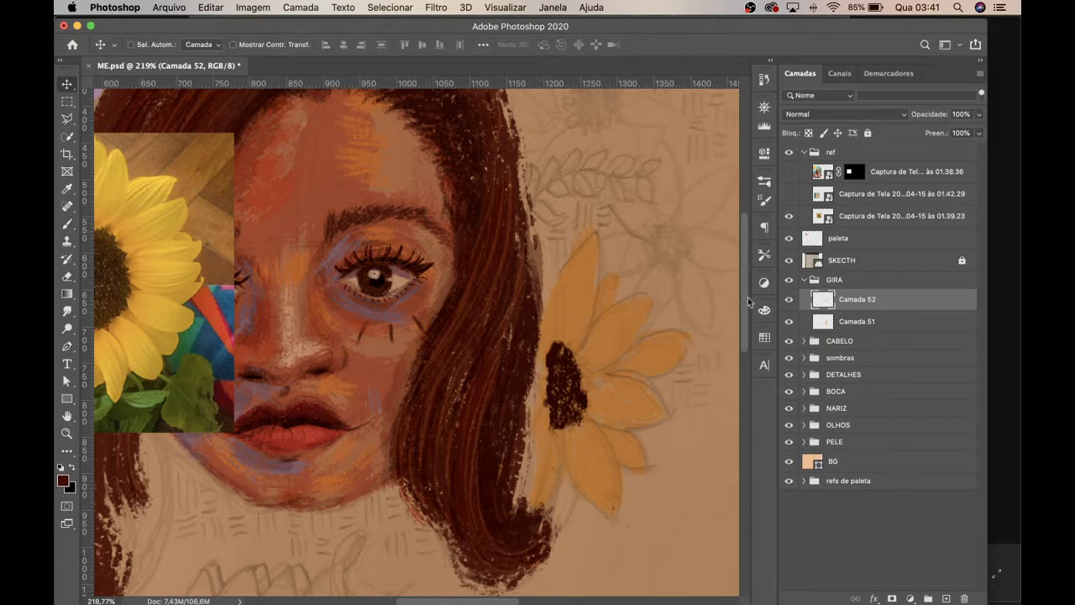
click(869, 284)
key(super+t)
drag(709, 204, 719, 236)
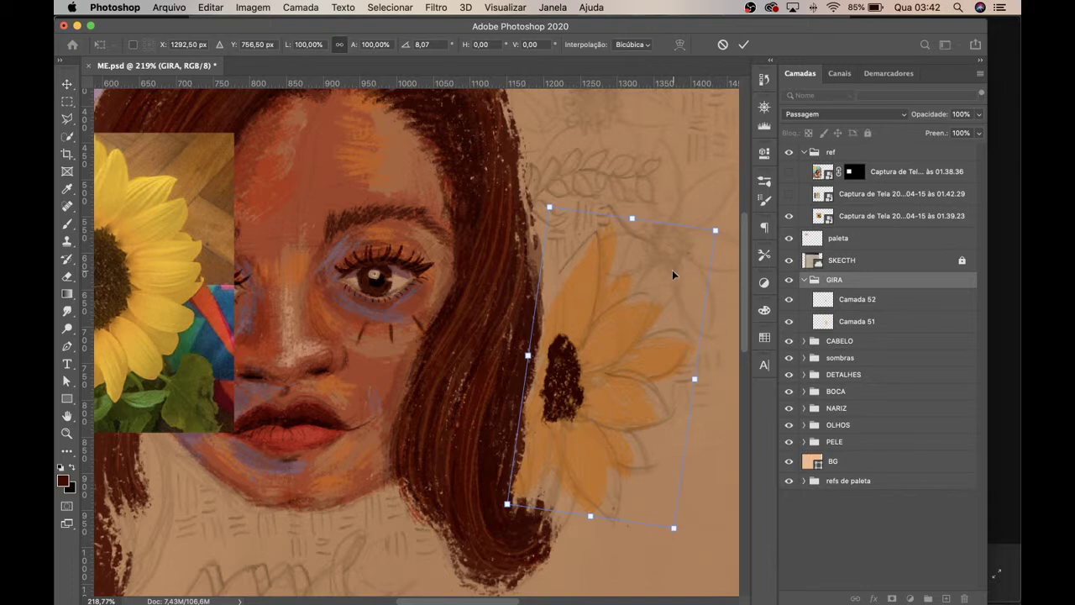
key(Return)
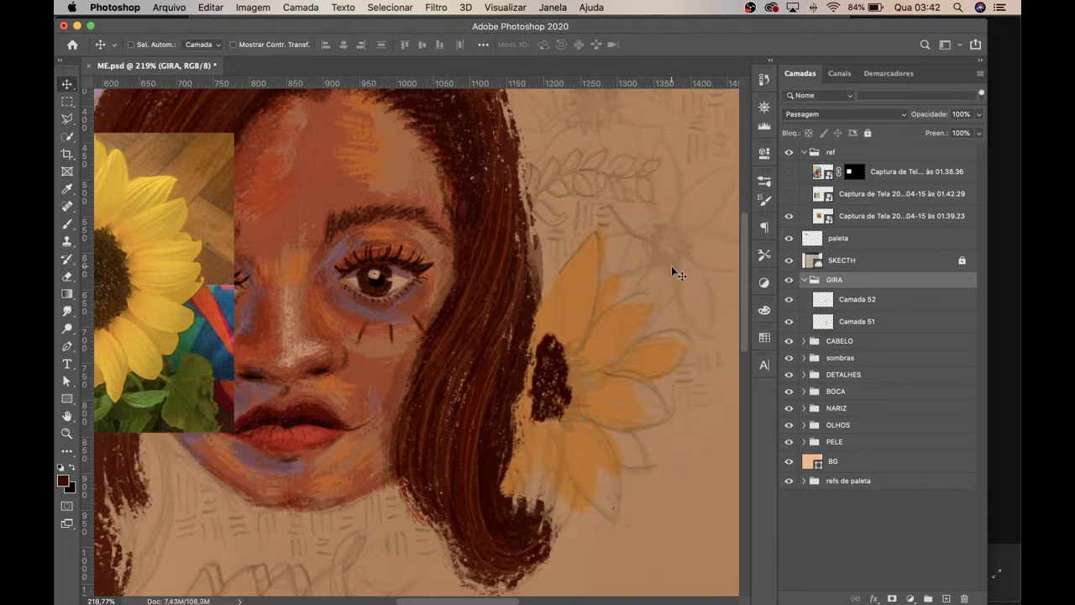
Step: Erase the petal paint on Camada 51 that overlaps the hair, checking the result with the SKECTH layer hidden
click(851, 301)
click(850, 322)
key(b)
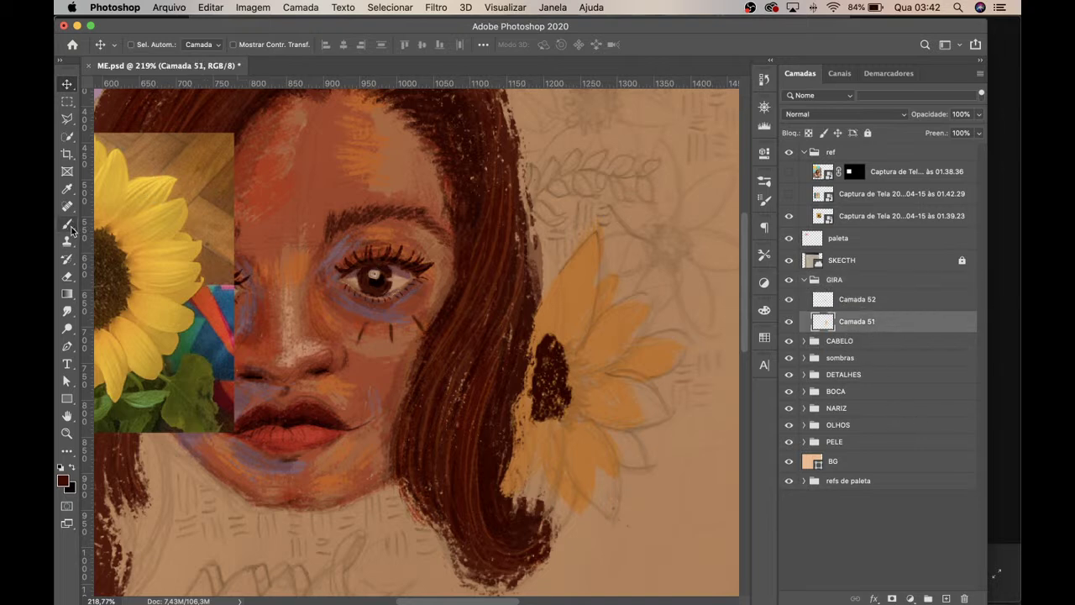
click(67, 276)
mouse_move(518, 277)
mouse_down()
mouse_move(519, 306)
mouse_move(528, 301)
mouse_move(506, 404)
mouse_move(519, 371)
mouse_move(501, 409)
mouse_move(506, 368)
mouse_move(499, 442)
mouse_move(505, 409)
mouse_move(491, 466)
mouse_move(504, 418)
mouse_move(476, 479)
mouse_move(496, 436)
mouse_move(479, 487)
mouse_move(501, 440)
mouse_move(493, 485)
mouse_move(495, 447)
mouse_move(483, 439)
mouse_move(495, 397)
mouse_move(508, 412)
mouse_move(539, 410)
mouse_move(507, 432)
mouse_move(511, 463)
mouse_move(515, 441)
mouse_move(505, 488)
mouse_up()
key(bracketleft)
key(bracketleft)
key(bracketleft)
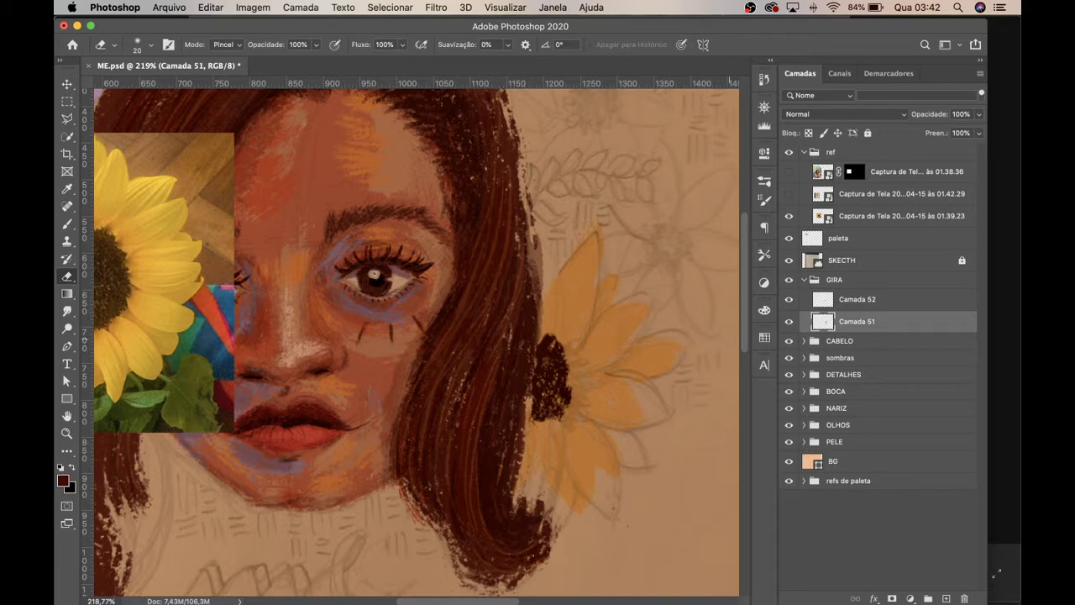
click(789, 261)
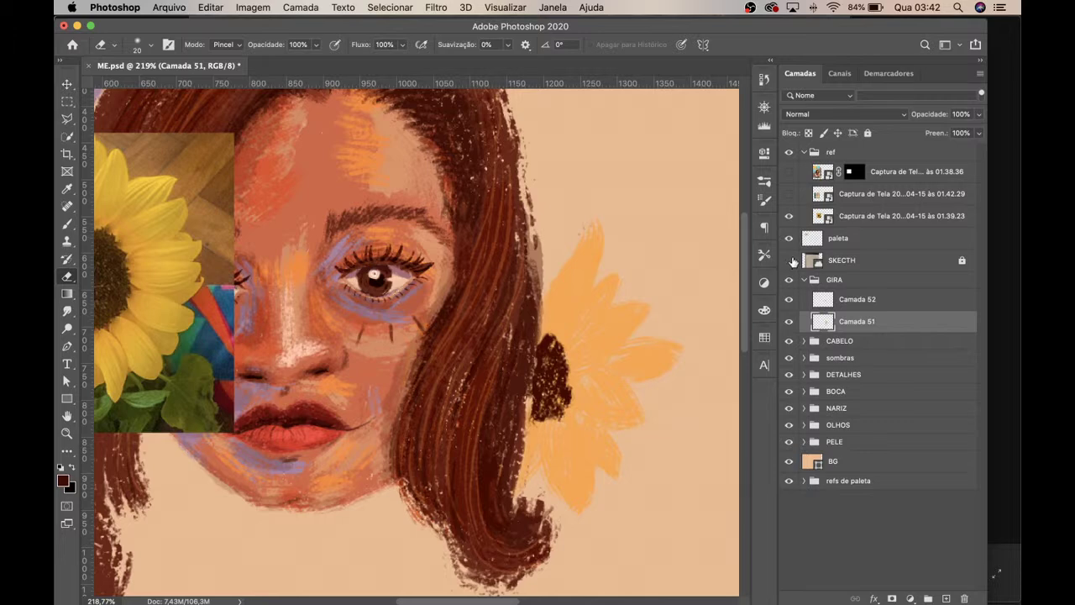
click(789, 261)
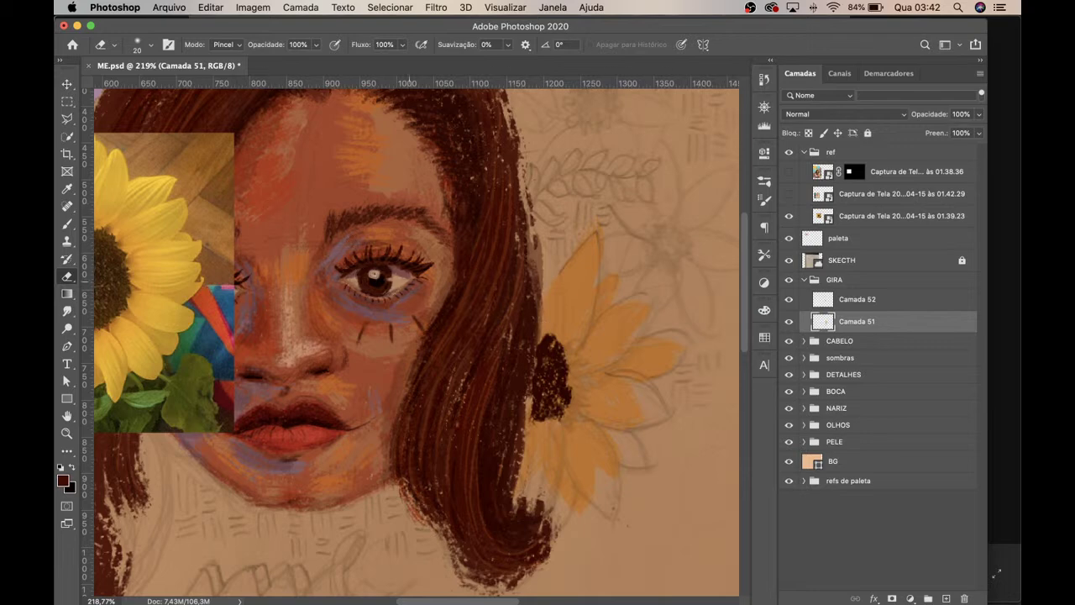
Step: Move the colour palette to the empty area right of the hair, just above the painted sunflower
key(z)
mouse_move(496, 268)
mouse_down()
mouse_move(454, 290)
mouse_move(470, 283)
mouse_up()
key(e)
drag(451, 248, 487, 321)
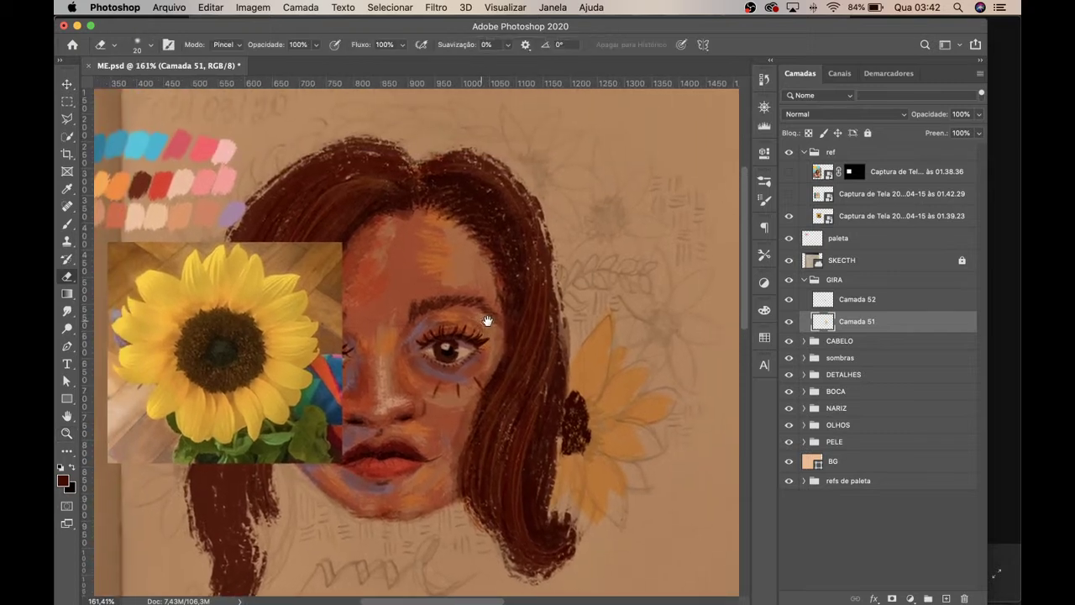
click(67, 85)
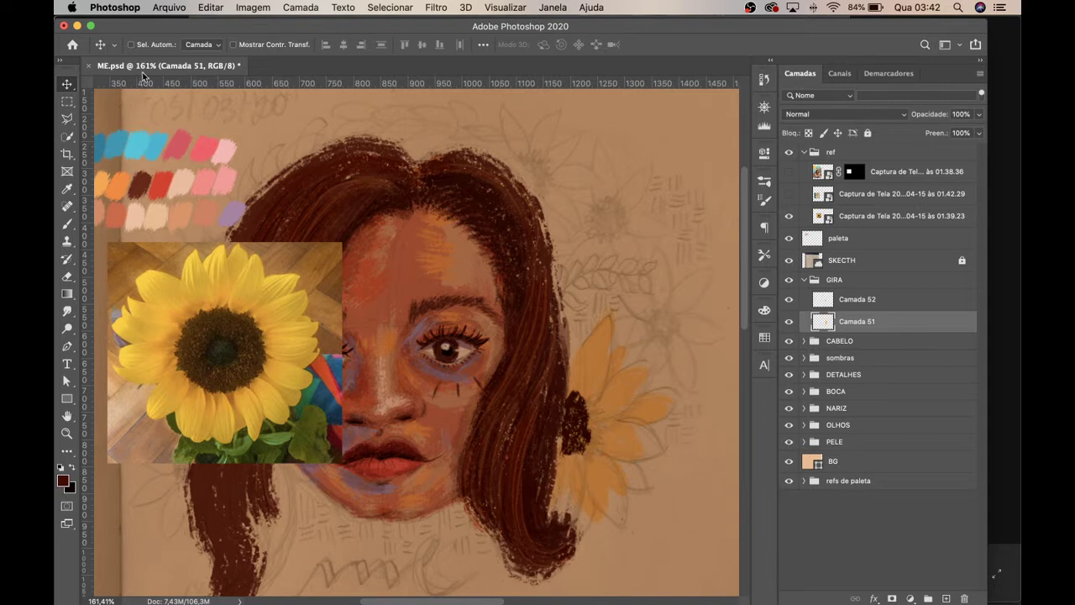
drag(138, 144, 629, 245)
drag(616, 362, 485, 312)
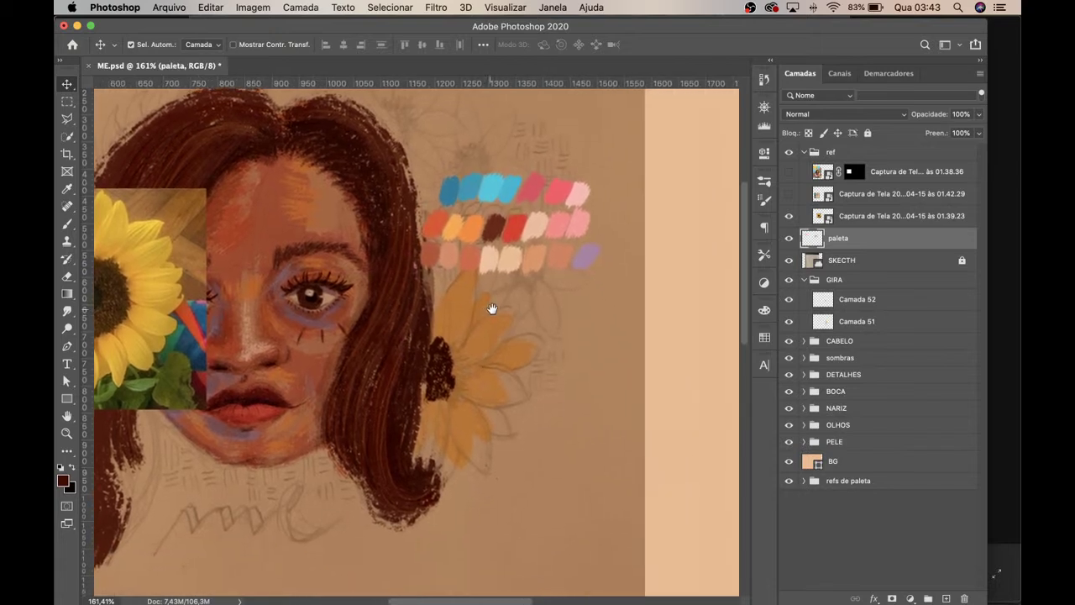
drag(500, 261, 511, 241)
Step: Zoom in to 200% on the sunflower and sample the red-orange palette swatch as the painting colour
key(z)
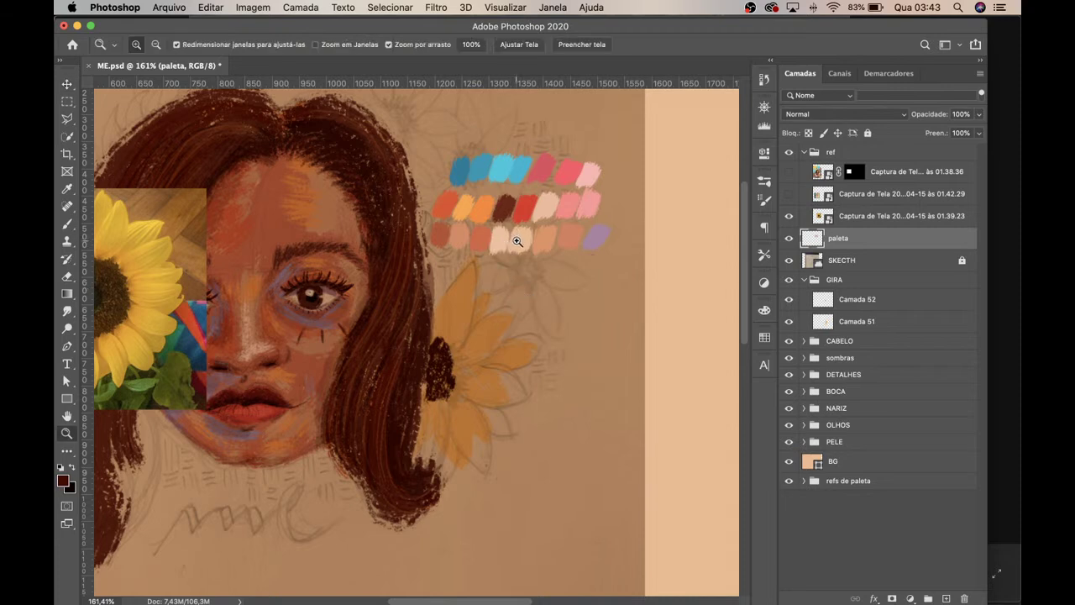
click(501, 281)
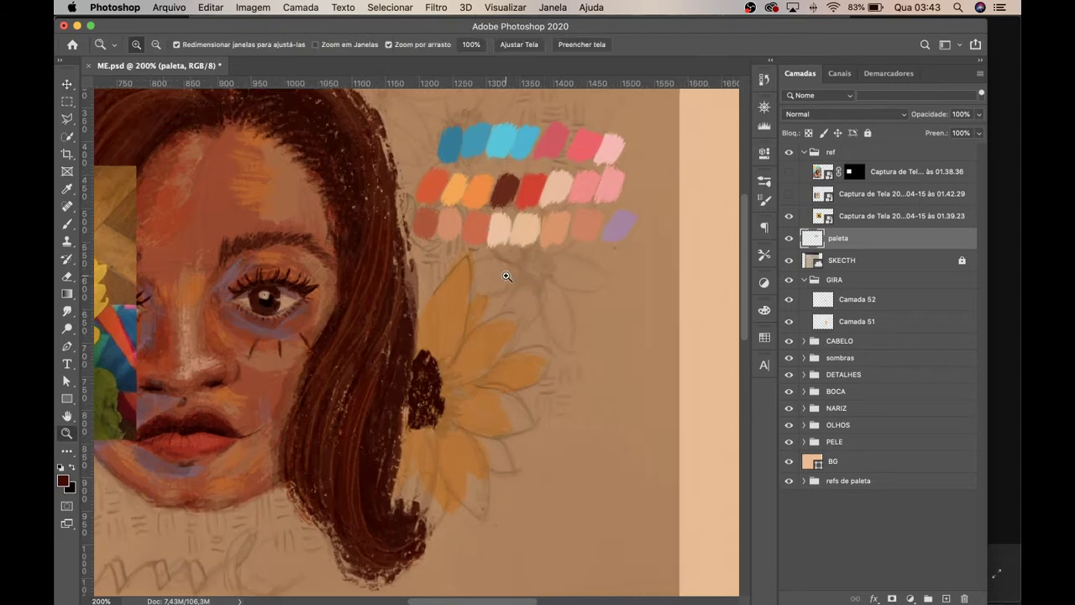
key(i)
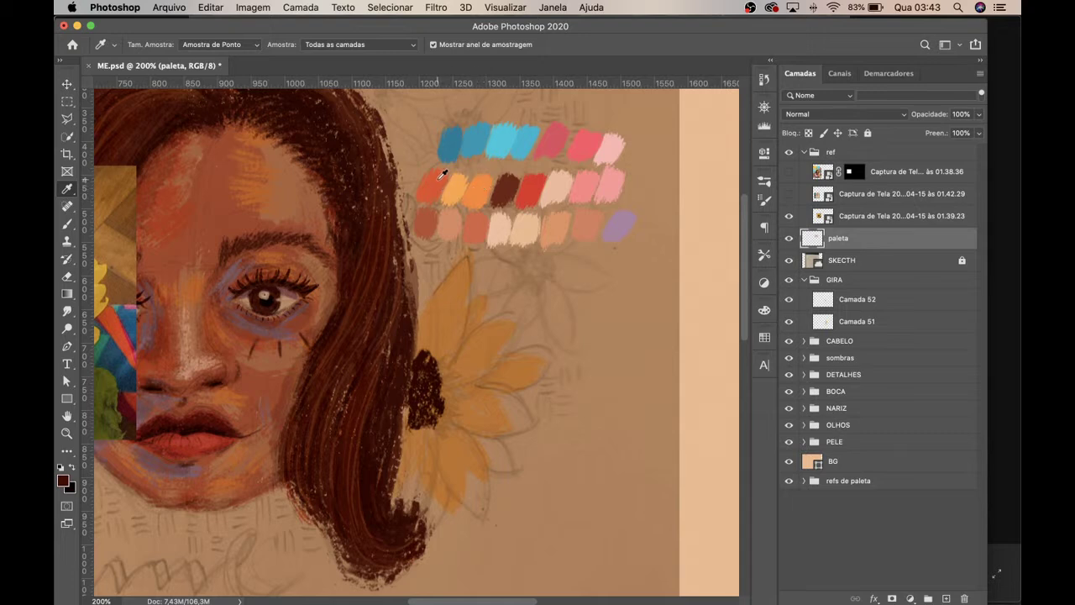
click(445, 190)
key(z)
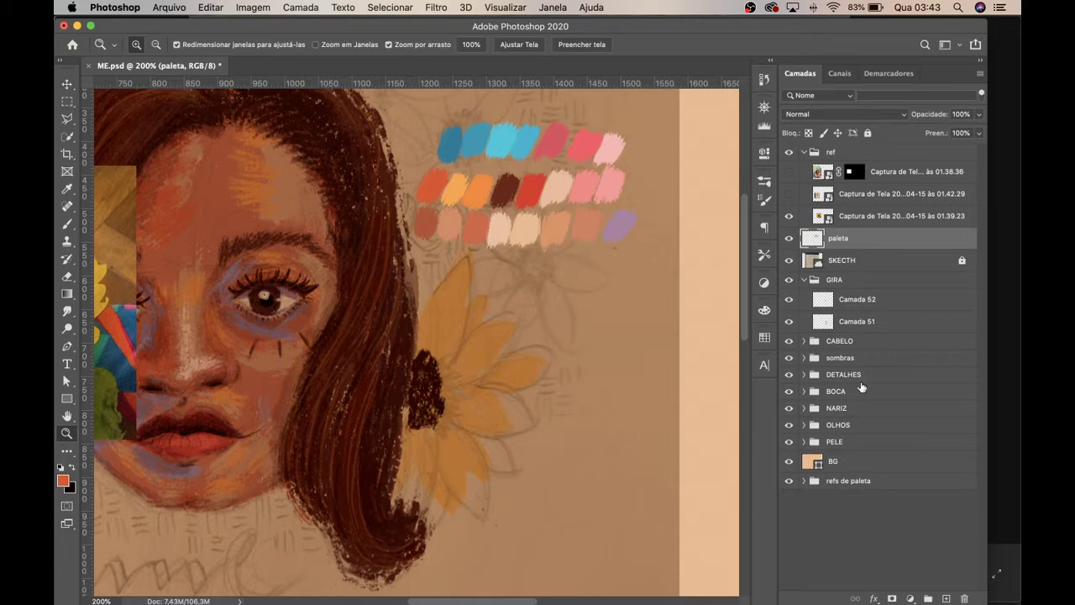
Step: Collapse the ref group and add an empty layer between Camada 52 and Camada 51 in GIRA
click(854, 304)
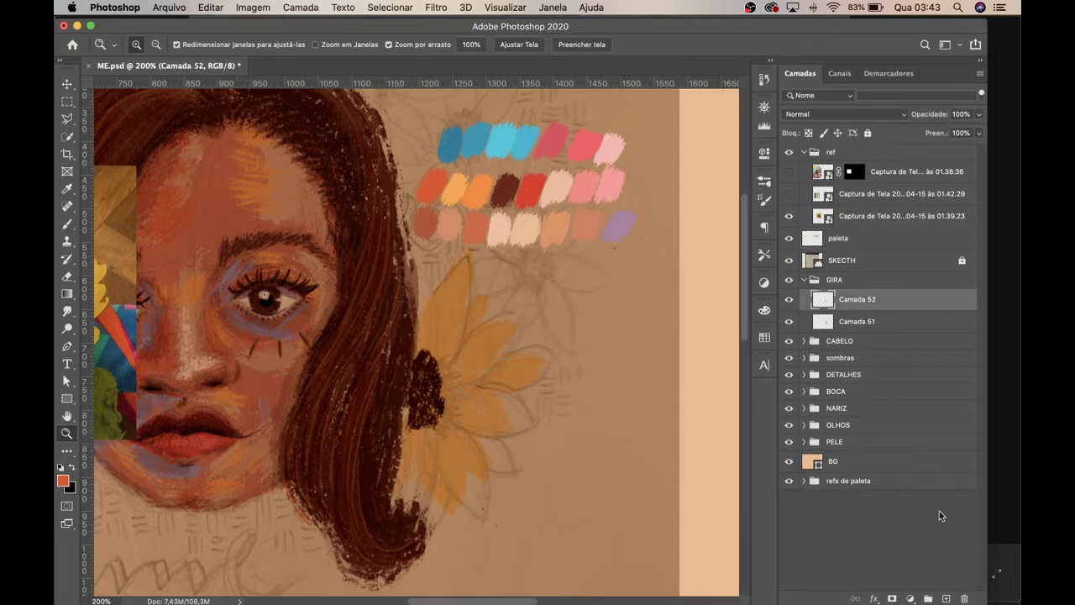
click(805, 156)
click(805, 154)
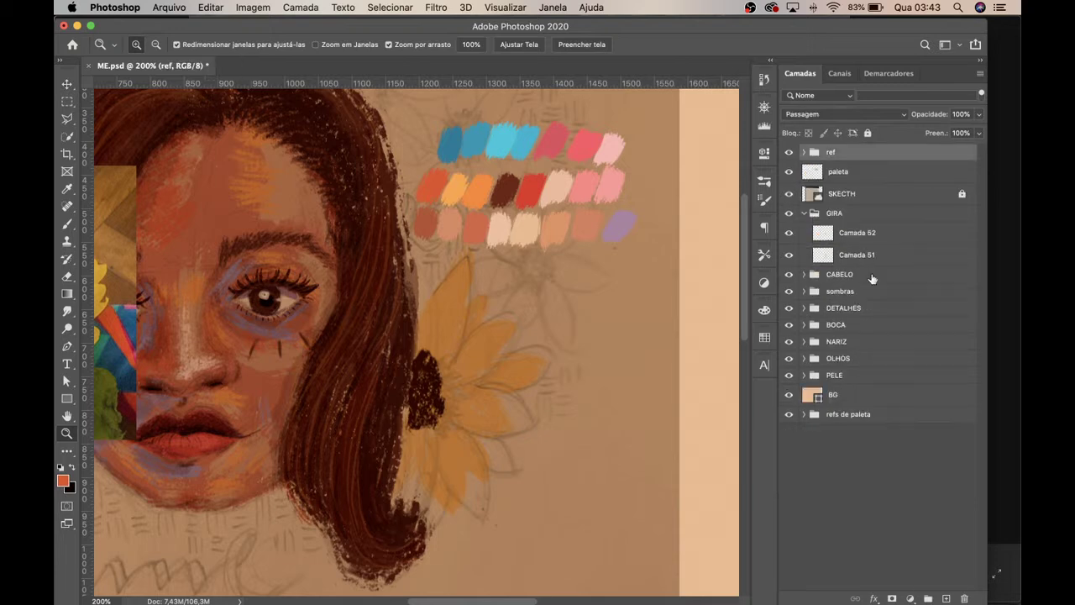
click(870, 241)
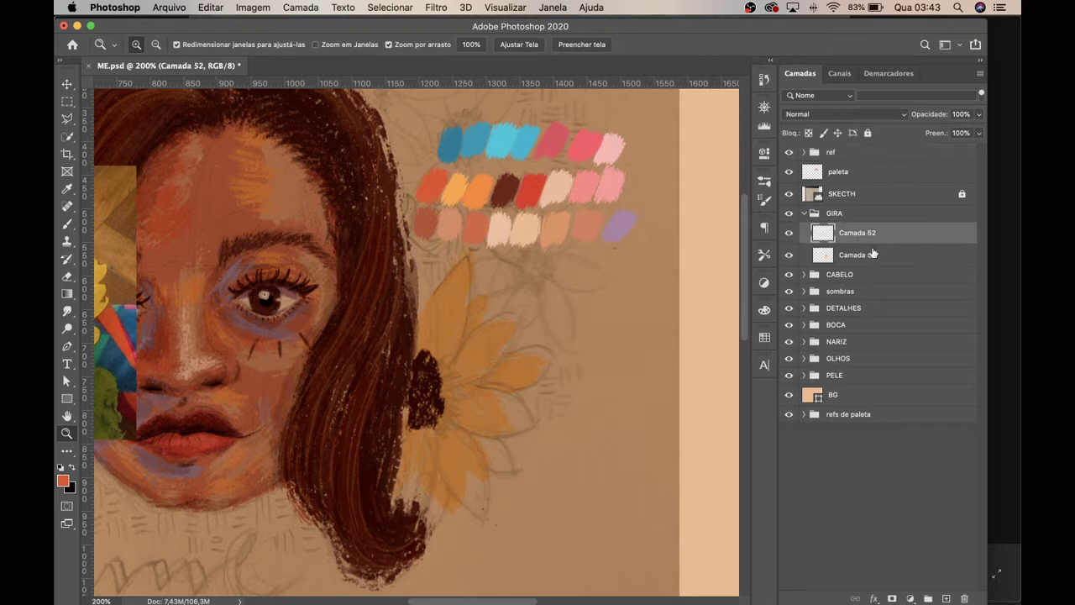
click(946, 599)
drag(856, 236, 858, 264)
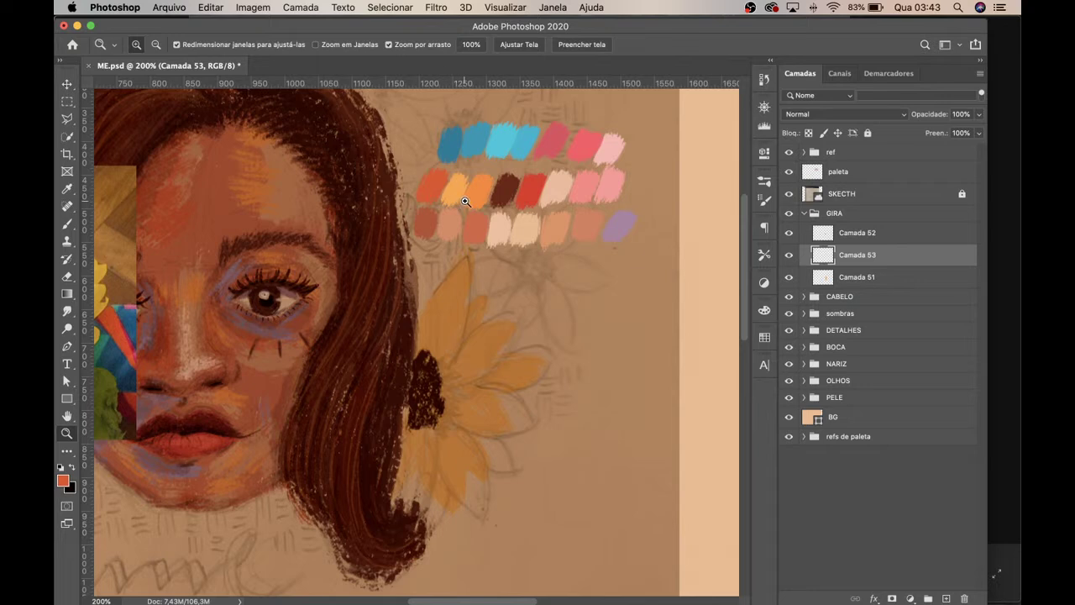
Step: Rename the sunflower centre's layer, Camada 52, as miolo
double_click(855, 234)
text(miolo)
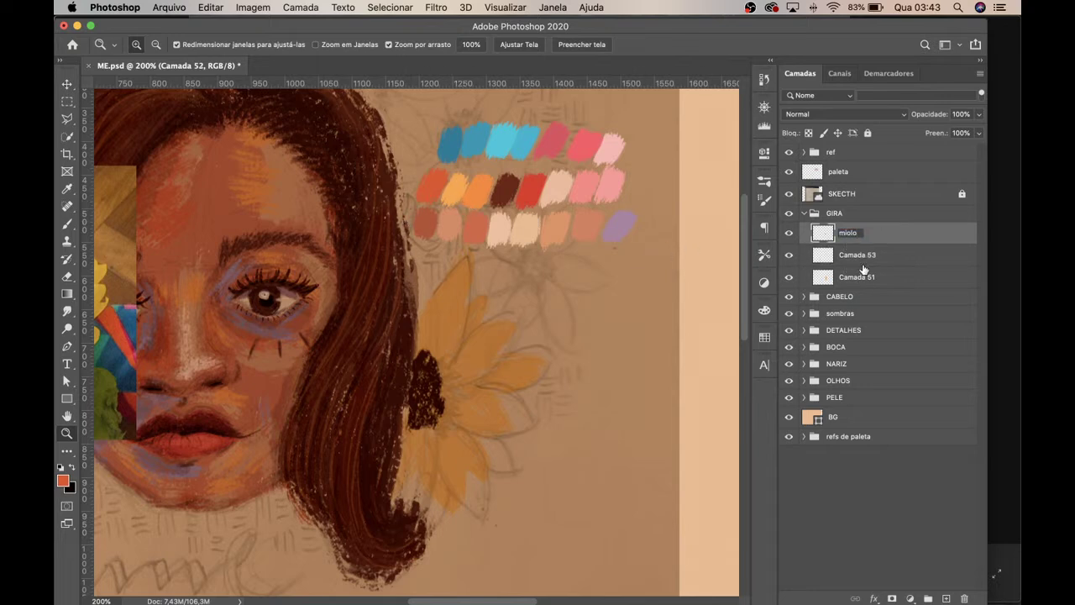
key(Return)
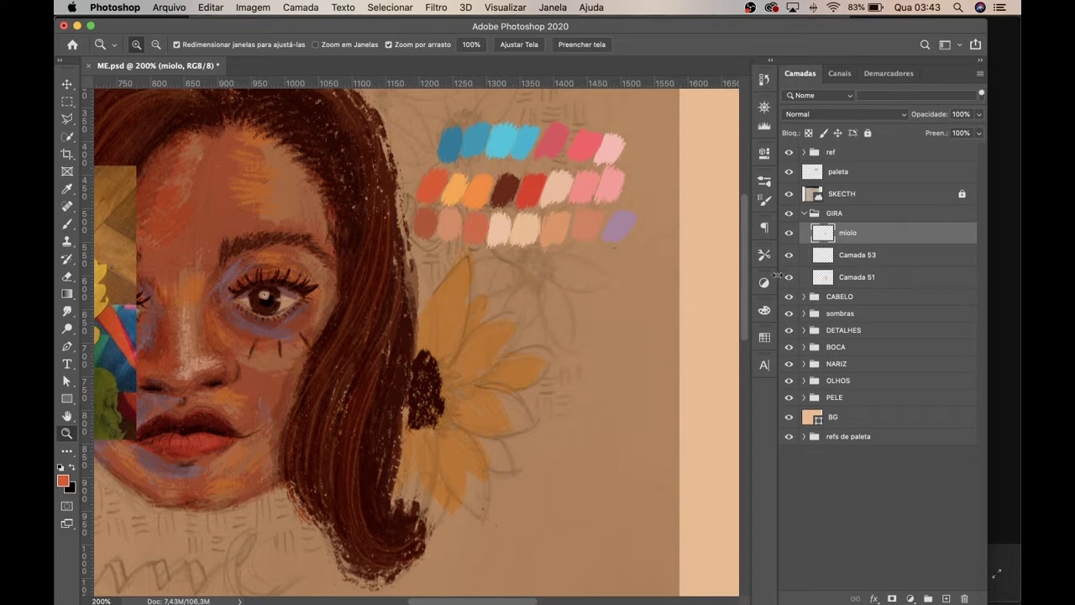
Step: Shade the petal bases in red-orange on Camada 53 with brush size 25 and set the layer's blend mode to Luz Direta
click(860, 260)
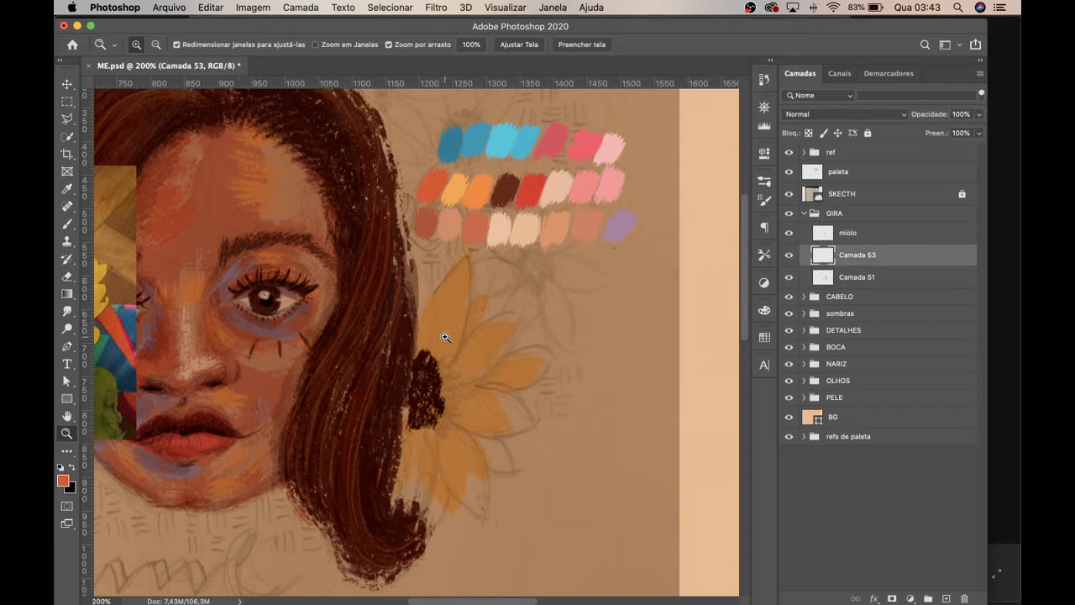
click(68, 225)
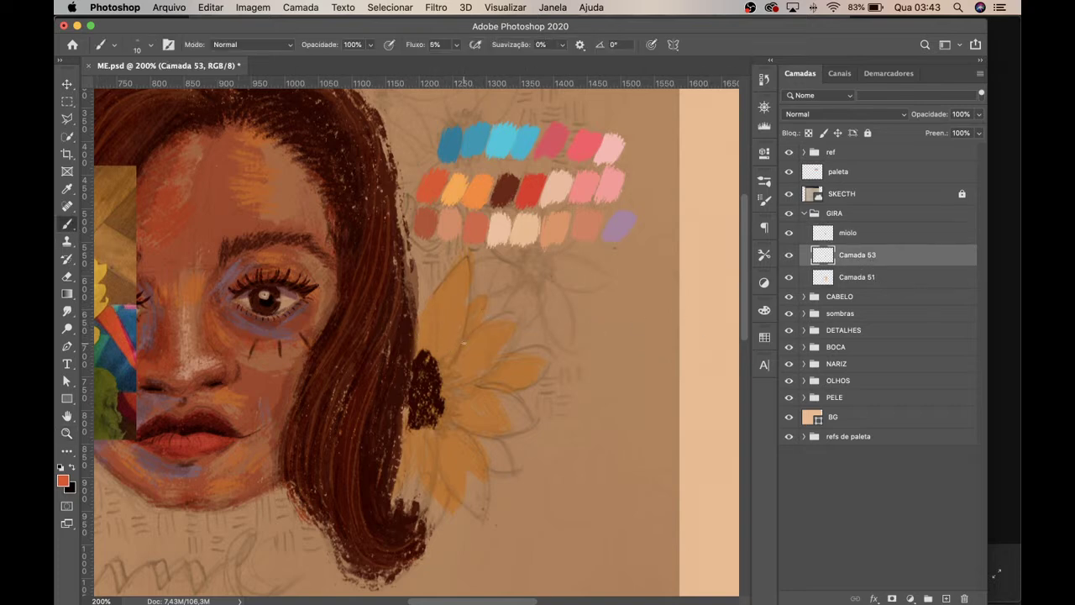
drag(425, 358, 427, 360)
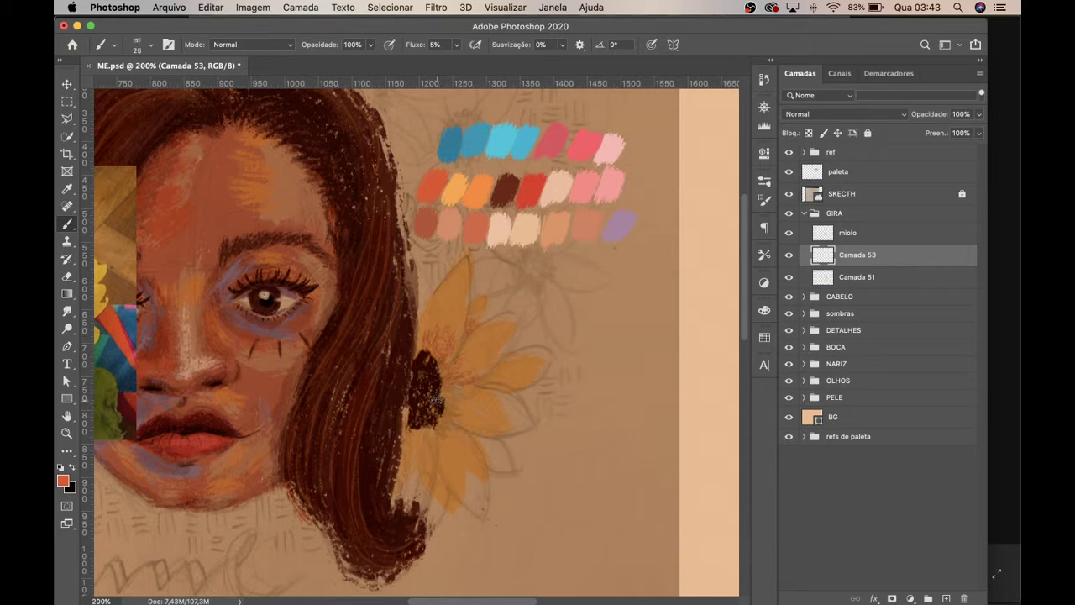
drag(447, 378, 461, 359)
key(super+z)
mouse_move(445, 379)
mouse_down()
mouse_move(461, 365)
mouse_move(465, 375)
mouse_up()
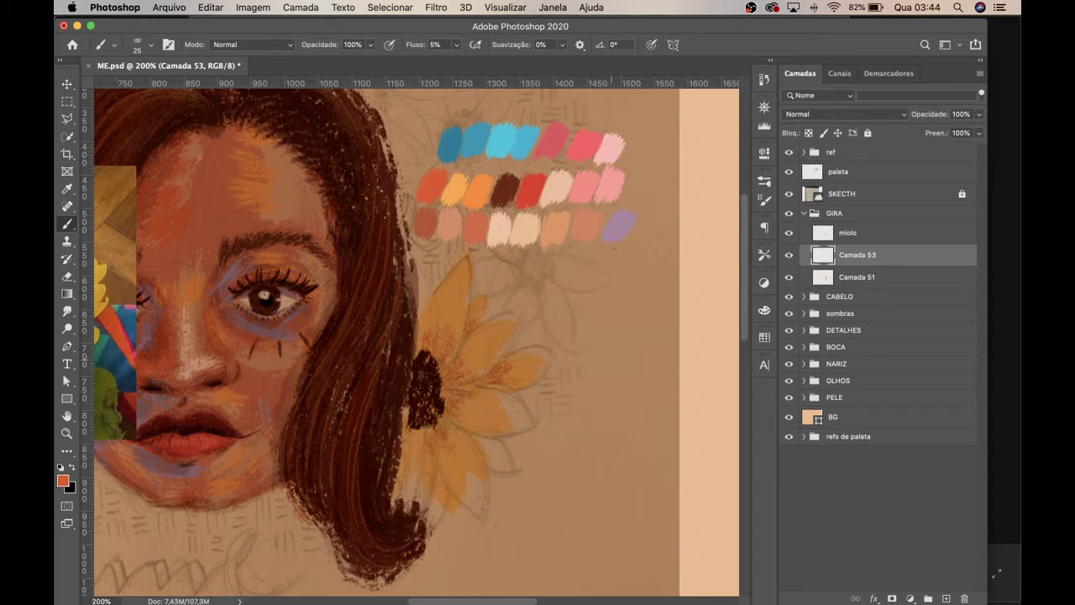
click(823, 116)
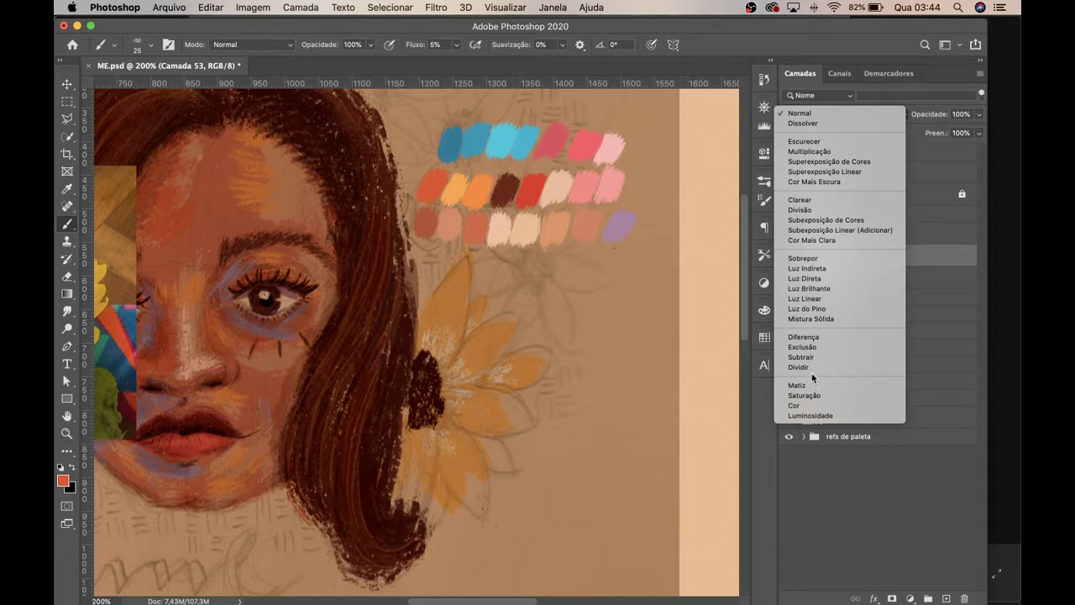
click(830, 279)
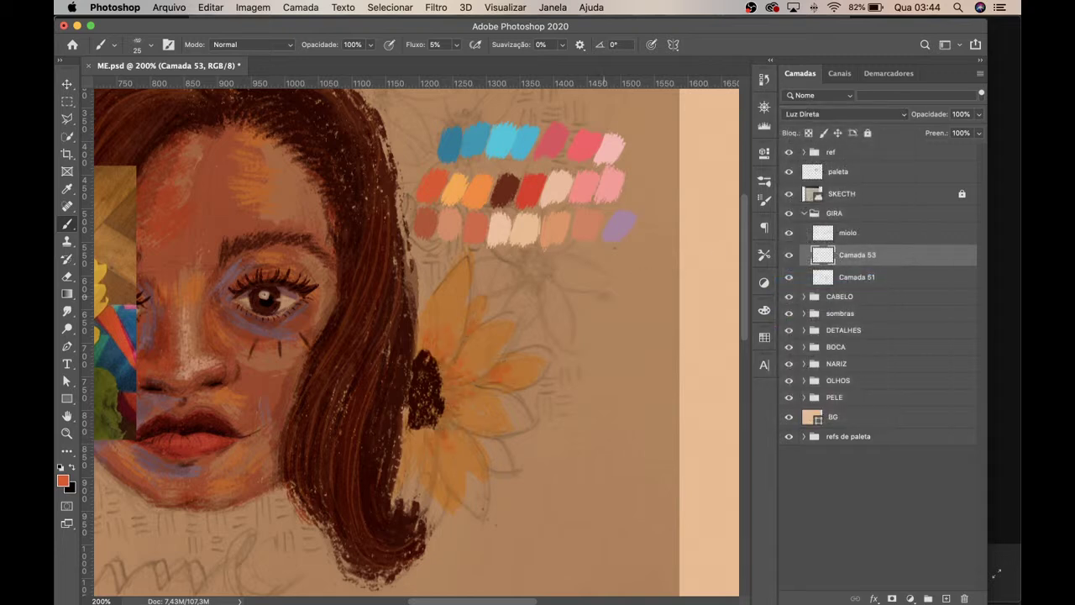
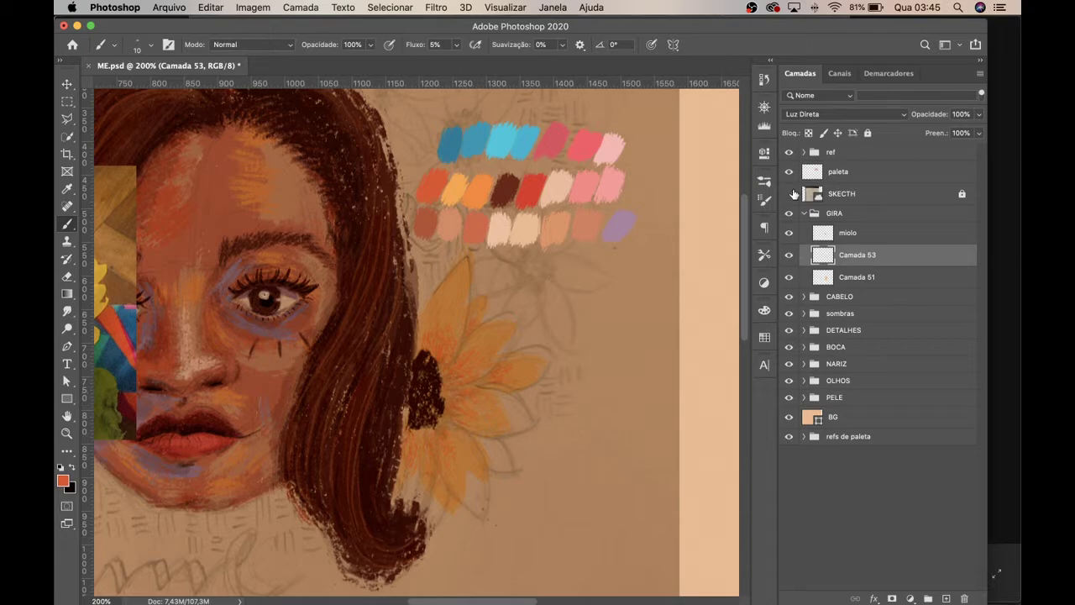
Step: Hide the SKECTH layer, add an empty layer above Camada 53, and sample the petal orange as the painting colour
click(790, 194)
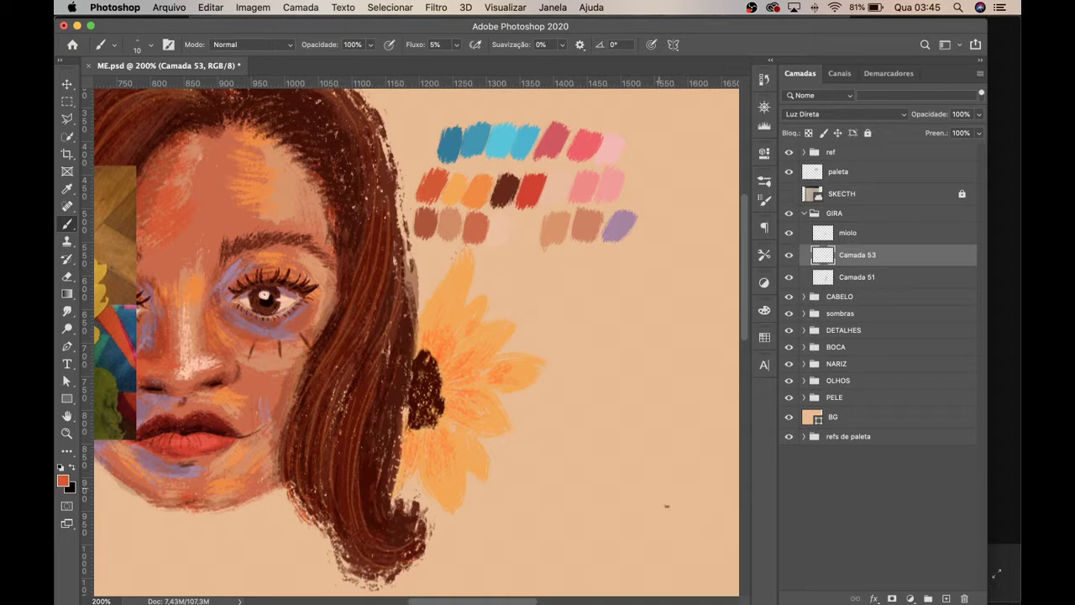
click(946, 598)
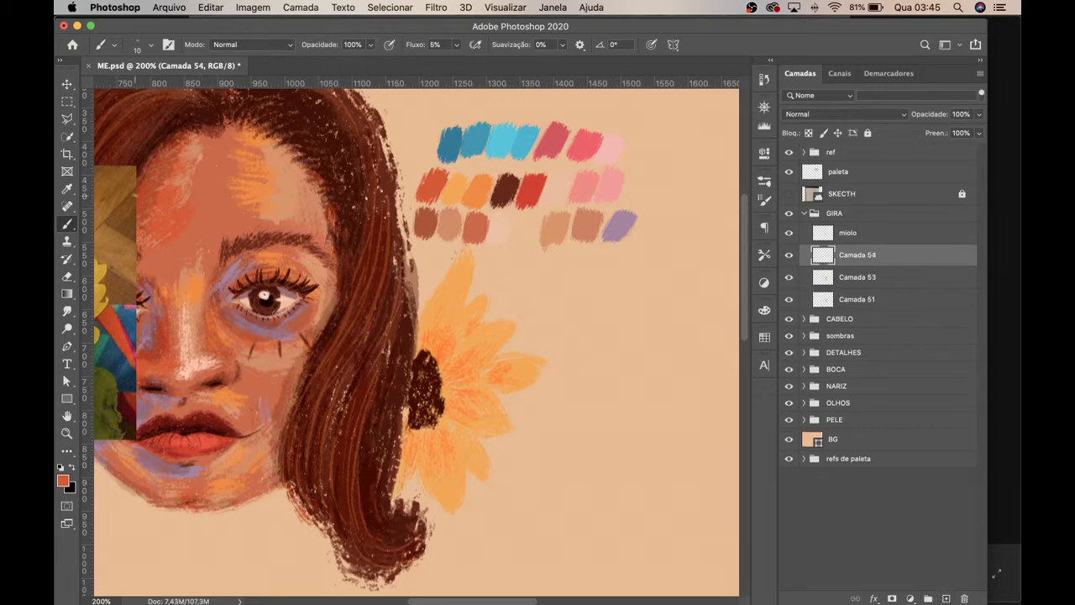
click(71, 192)
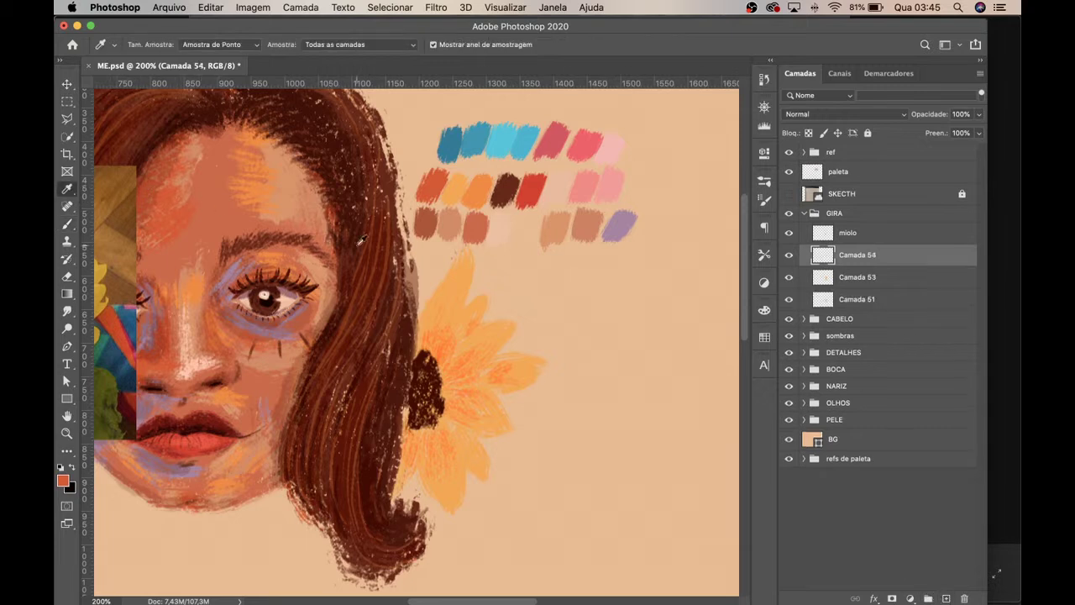
click(454, 289)
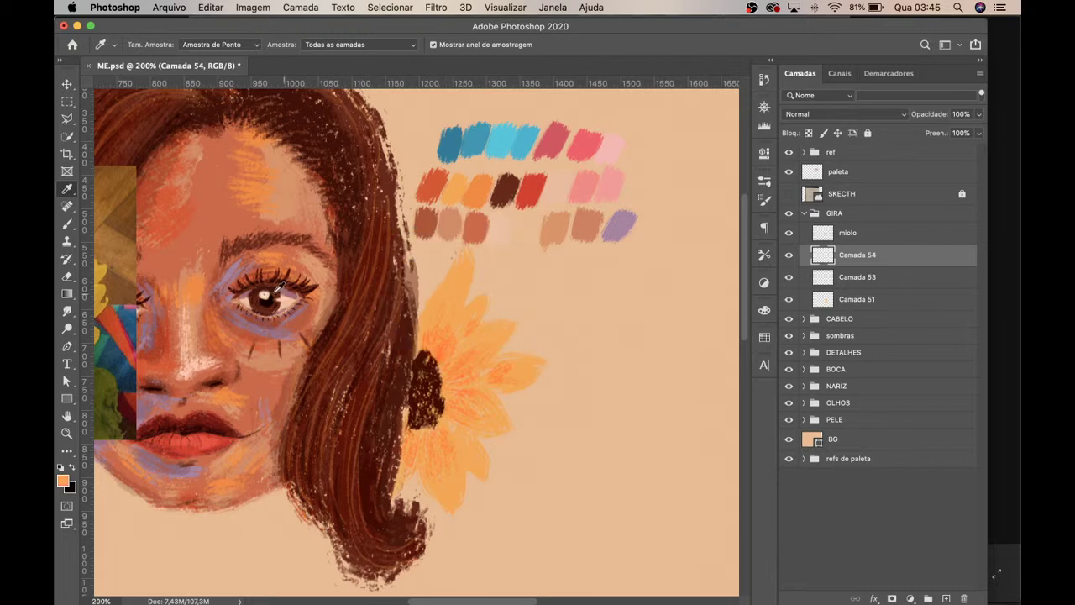
click(67, 224)
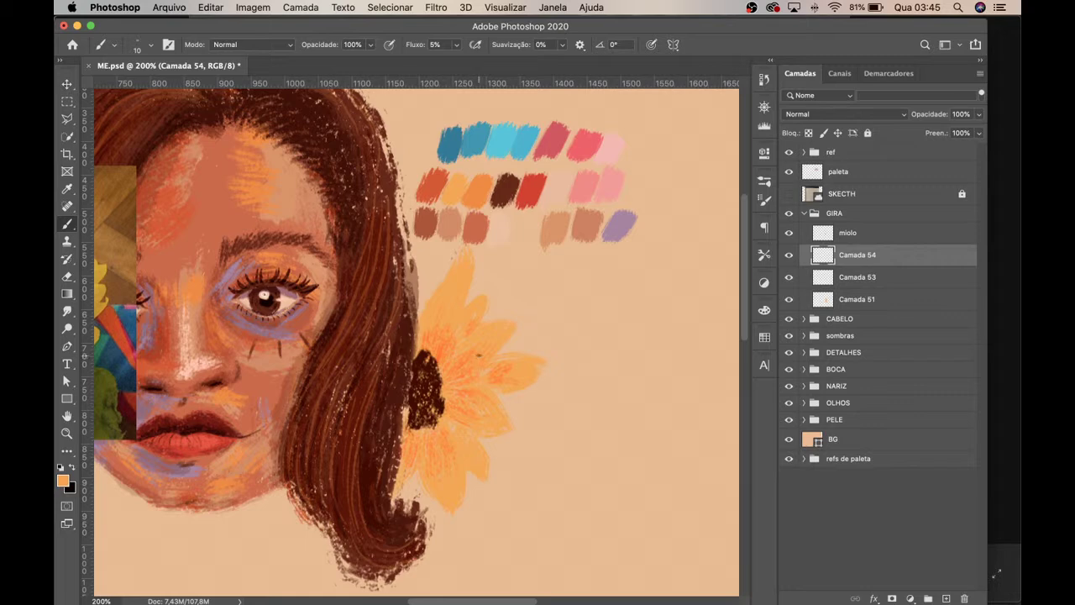
click(811, 114)
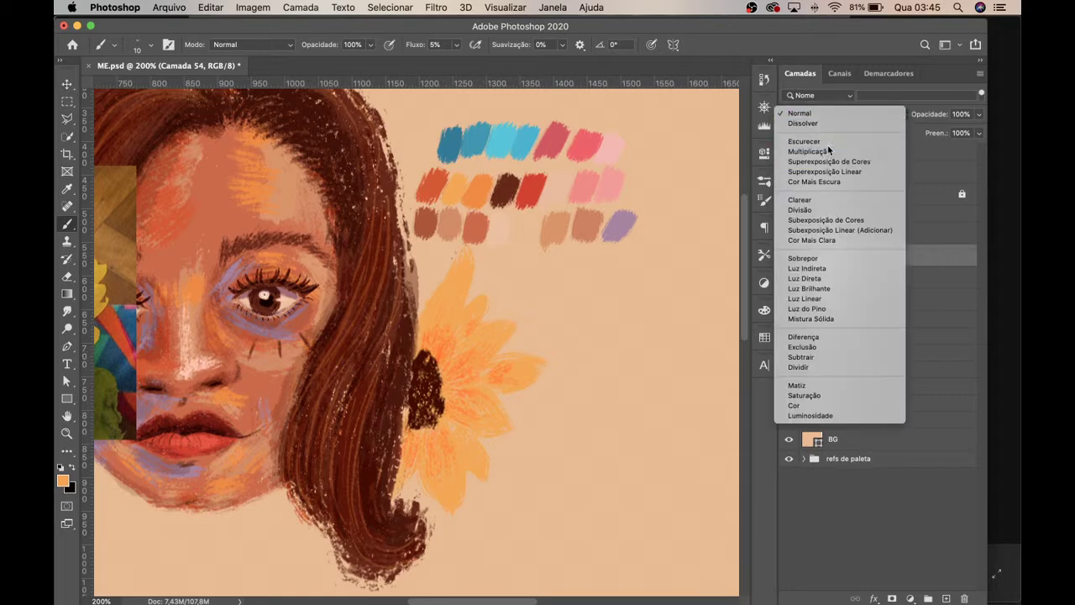
key(Escape)
click(830, 115)
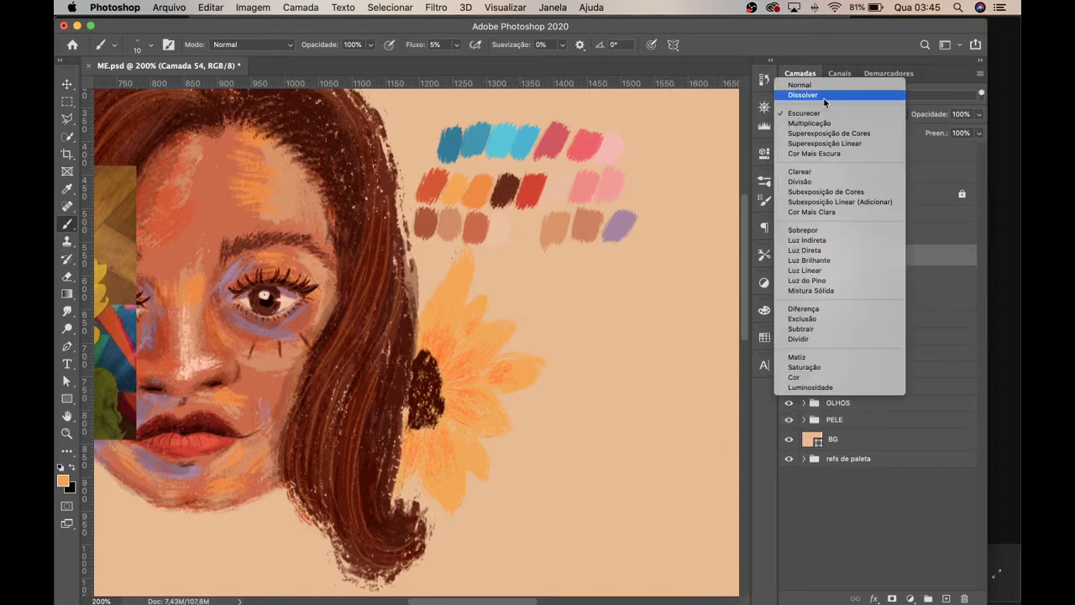
click(822, 124)
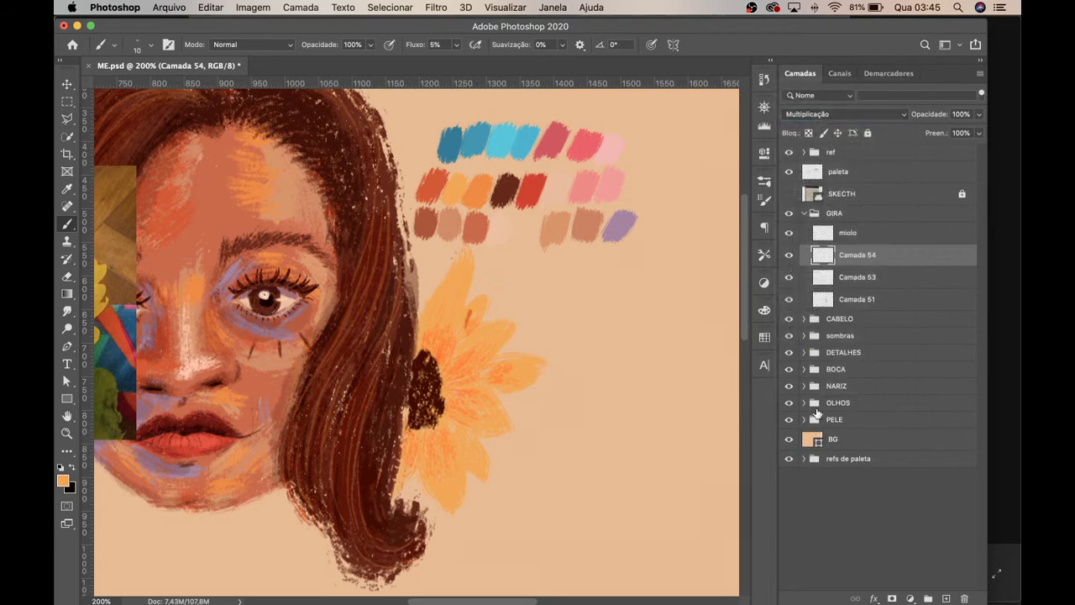
key(Delete)
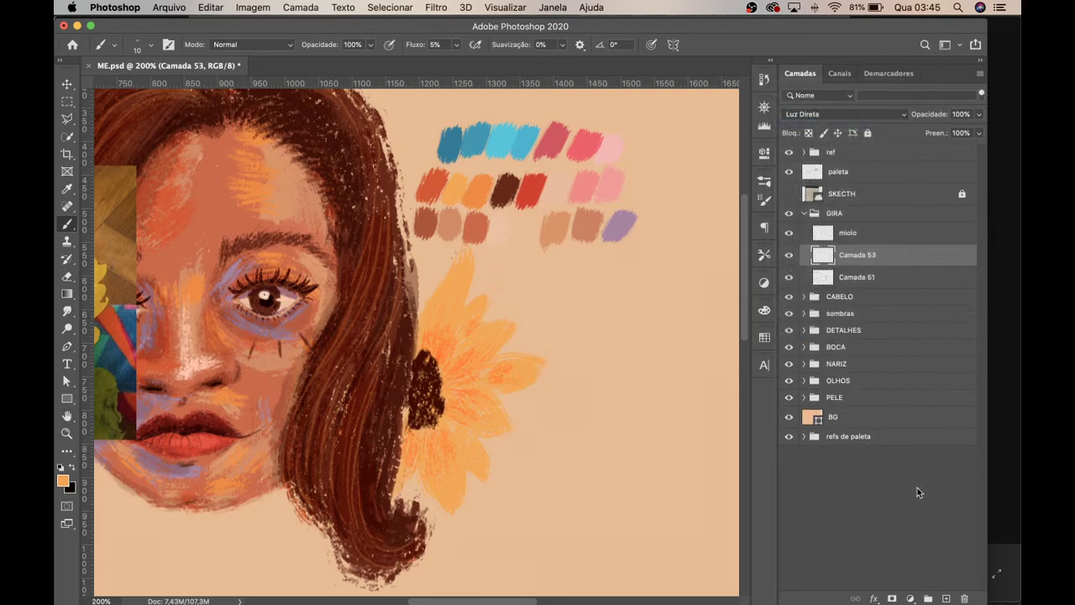
Step: Add an empty layer above Camada 53 and set its blend mode to Multiplicação
click(946, 598)
click(824, 115)
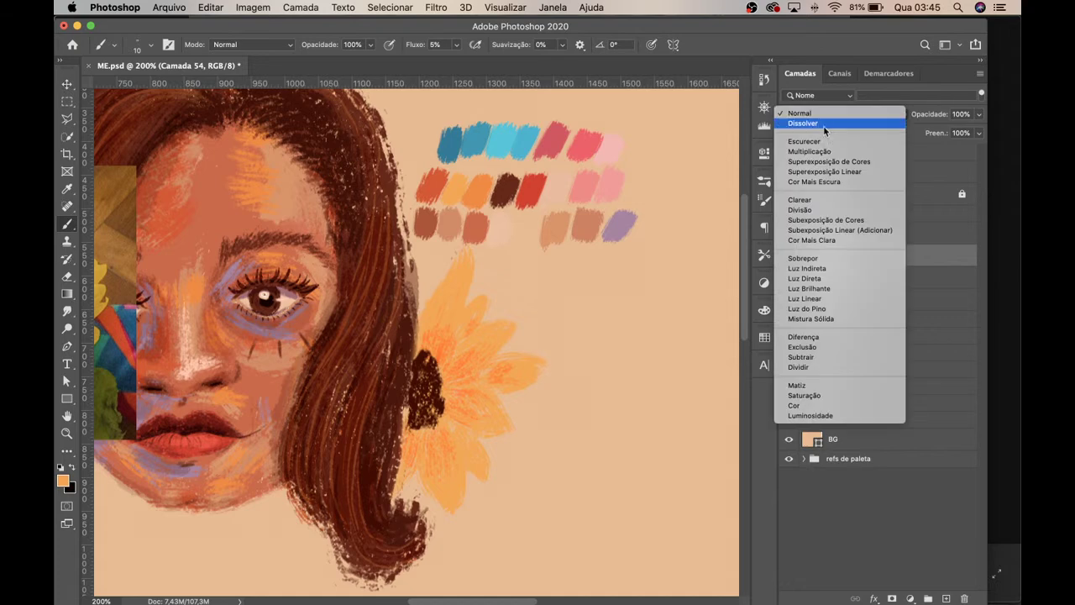
click(817, 152)
key(super+shift+z)
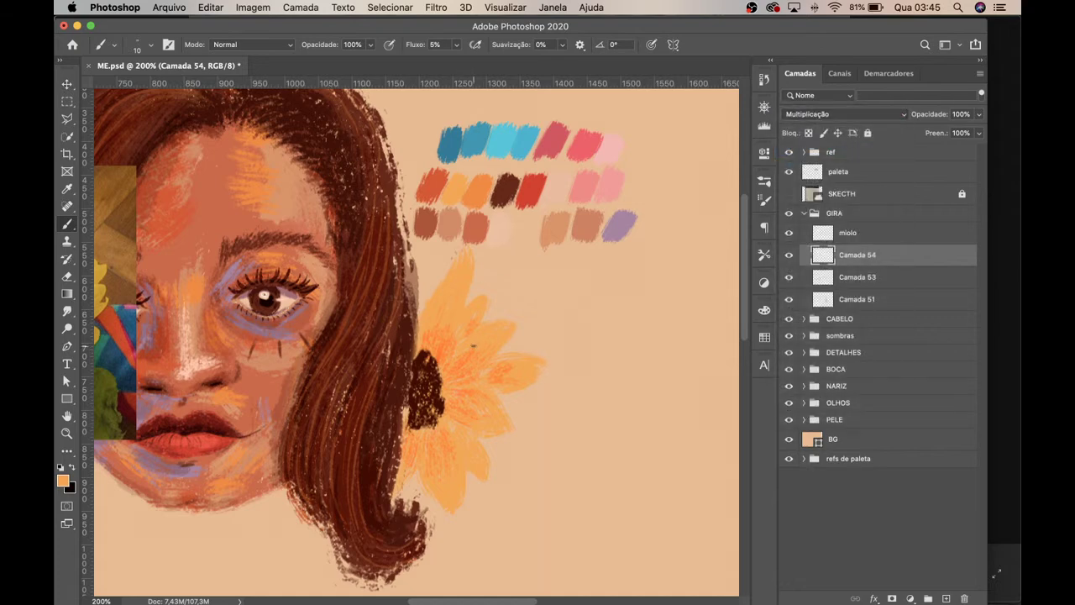
Step: Shade the overlaps and bases of the petals to the right of the sunflower's centre in orange on Camada 54, starting with brush size 10
key(z)
mouse_move(485, 353)
mouse_down()
mouse_move(516, 334)
mouse_move(518, 347)
mouse_up()
key(b)
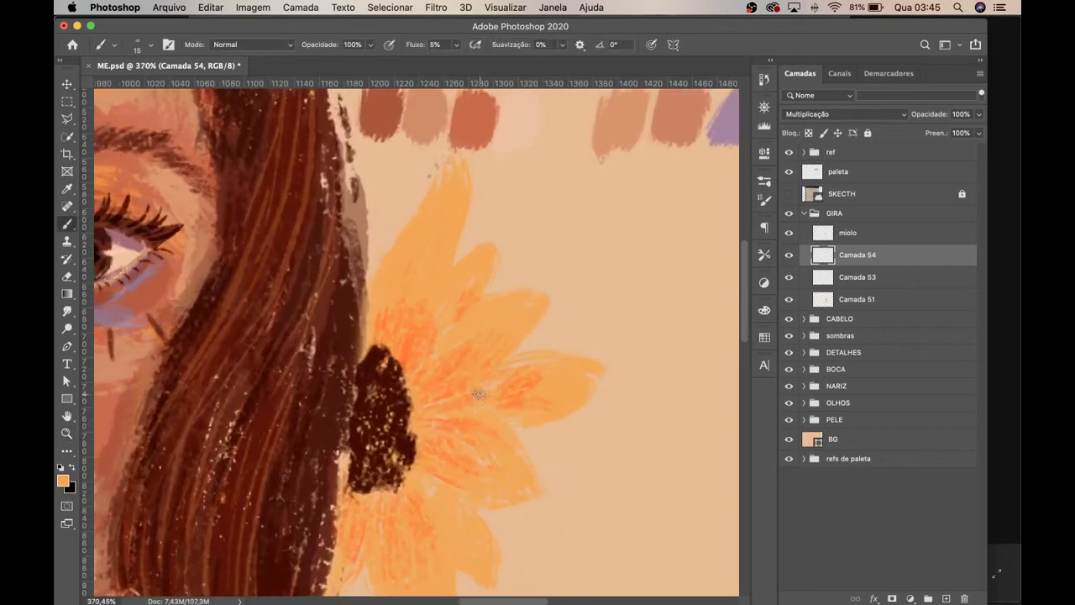
key(bracketleft)
mouse_move(441, 320)
mouse_down()
mouse_move(459, 266)
mouse_move(441, 330)
mouse_up()
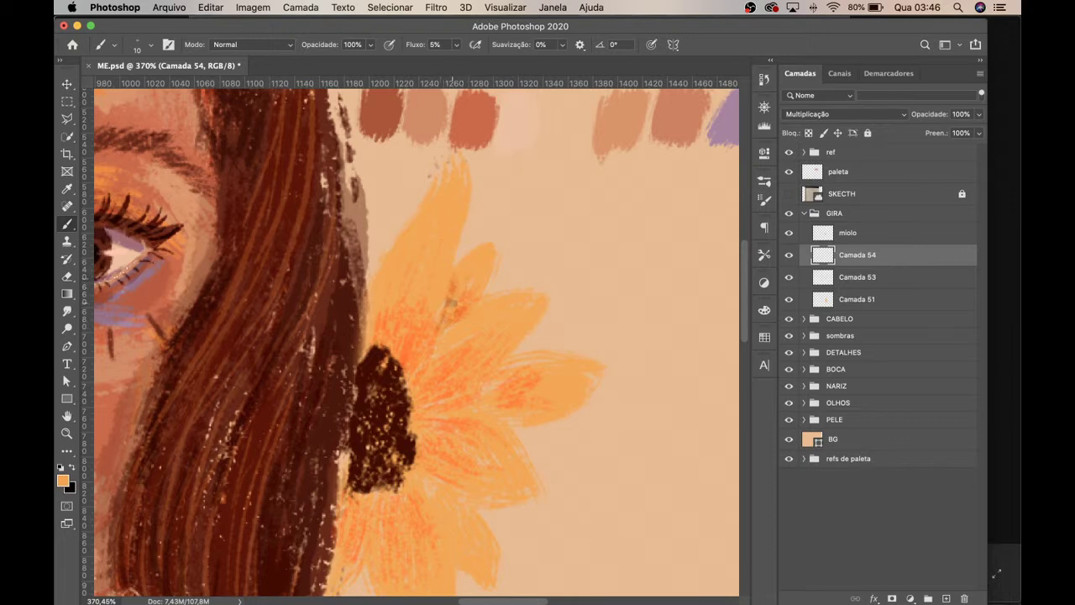
mouse_move(472, 397)
mouse_down()
mouse_move(513, 372)
mouse_move(475, 398)
mouse_move(529, 362)
mouse_move(475, 391)
mouse_move(505, 387)
mouse_move(473, 401)
mouse_move(508, 402)
mouse_move(504, 388)
mouse_move(523, 390)
mouse_move(486, 396)
mouse_move(513, 408)
mouse_up()
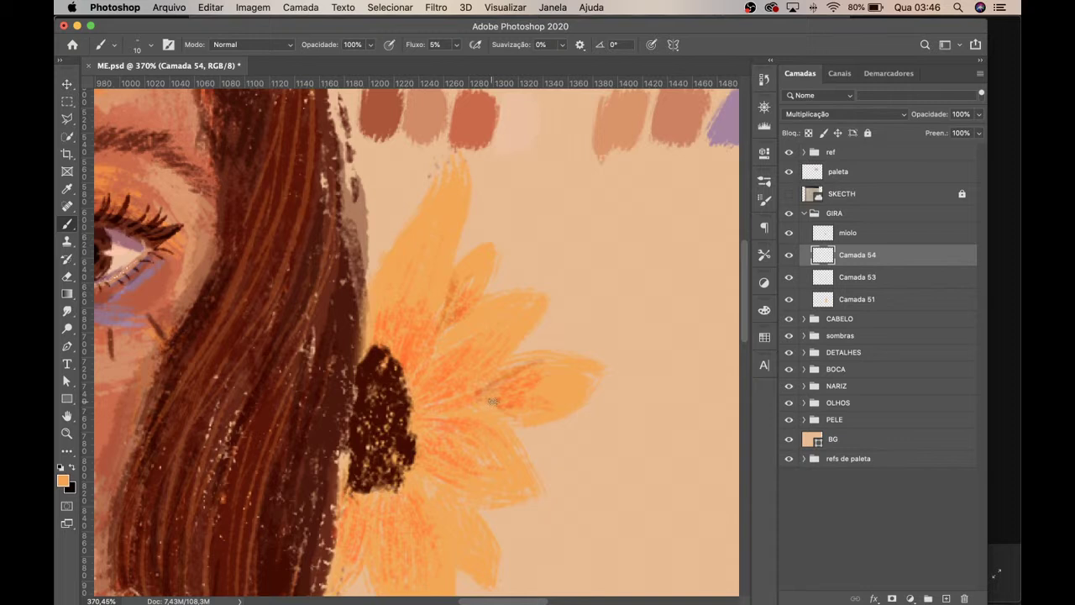
key(bracketright)
mouse_move(520, 406)
mouse_down()
mouse_move(481, 388)
mouse_move(525, 381)
mouse_move(475, 397)
mouse_move(513, 400)
mouse_move(484, 402)
mouse_move(522, 419)
mouse_move(472, 401)
mouse_move(507, 382)
mouse_move(430, 411)
mouse_move(466, 398)
mouse_move(495, 422)
mouse_move(482, 347)
mouse_up()
mouse_move(427, 406)
mouse_down()
mouse_move(461, 430)
mouse_move(425, 404)
mouse_move(436, 445)
mouse_move(419, 398)
mouse_move(448, 439)
mouse_move(419, 403)
mouse_move(457, 429)
mouse_move(412, 389)
mouse_move(443, 426)
mouse_move(415, 389)
mouse_move(437, 441)
mouse_move(431, 390)
mouse_move(463, 314)
mouse_up()
Step: Shade the sunflower's lower petals in orange on Camada 54, using brush size 9 for the edges and 20 for broader strokes
key(space)
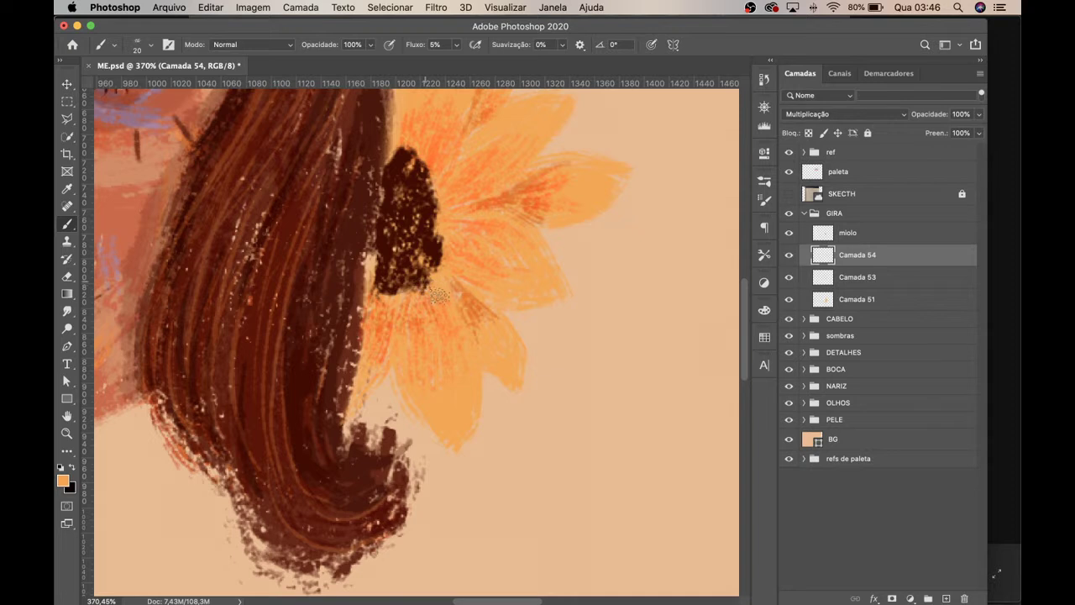
key(bracketleft)
key(bracketleft)
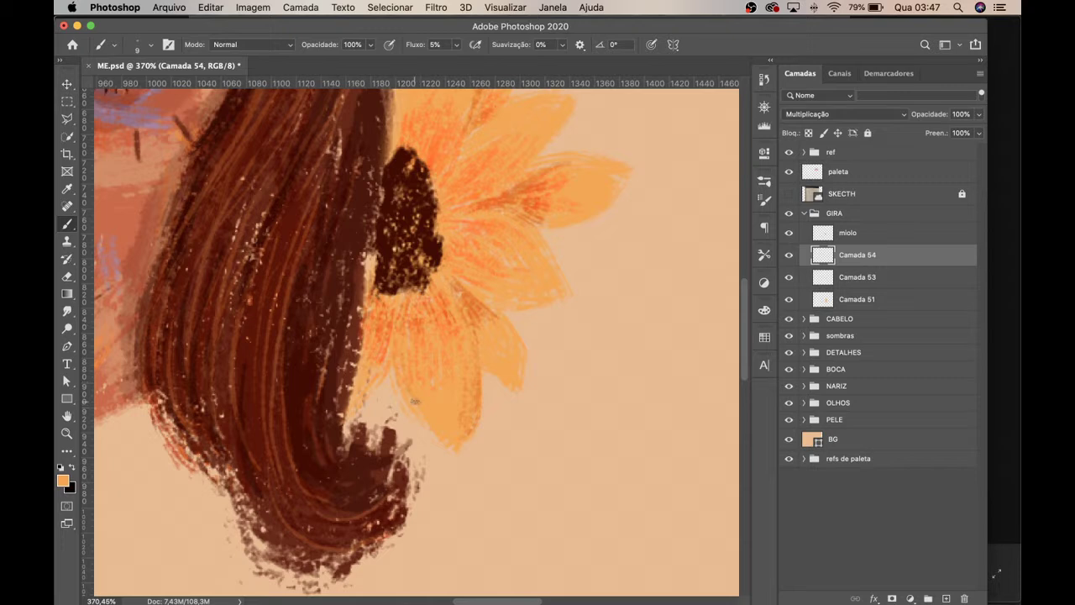
key(bracketright)
key(bracketright)
mouse_move(403, 331)
mouse_down()
mouse_move(400, 368)
mouse_move(423, 423)
mouse_move(405, 332)
mouse_move(402, 344)
mouse_move(409, 316)
mouse_move(429, 421)
mouse_move(411, 358)
mouse_move(427, 408)
mouse_move(416, 314)
mouse_move(415, 355)
mouse_move(429, 409)
mouse_move(419, 324)
mouse_move(437, 416)
mouse_move(414, 369)
mouse_move(426, 417)
mouse_move(429, 324)
mouse_move(440, 425)
mouse_move(454, 352)
mouse_move(437, 404)
mouse_up()
Step: Shade the sunflower's upper petals in orange with brush size 20 and refine the petal creases with size 9
drag(422, 257, 437, 326)
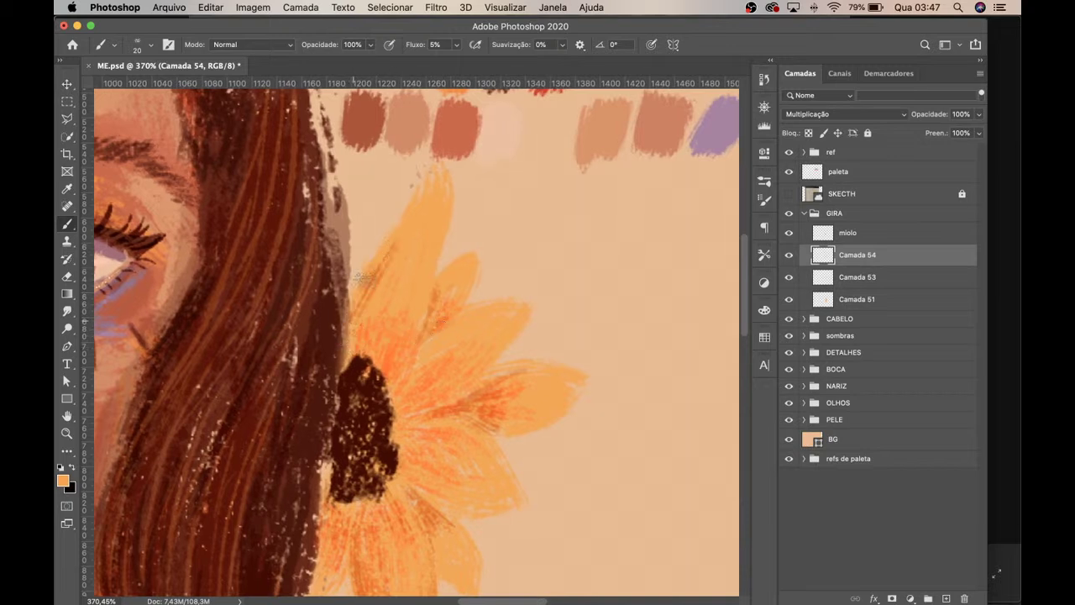
mouse_move(382, 324)
mouse_down()
mouse_move(363, 351)
mouse_move(376, 366)
mouse_up()
mouse_move(407, 331)
mouse_down()
mouse_move(396, 367)
mouse_move(409, 312)
mouse_up()
mouse_move(420, 266)
mouse_down()
mouse_move(418, 291)
mouse_move(429, 244)
mouse_move(414, 314)
mouse_move(393, 277)
mouse_up()
mouse_move(423, 324)
mouse_down()
mouse_move(429, 337)
mouse_move(417, 359)
mouse_up()
drag(457, 329, 446, 341)
key([)
key([)
key([)
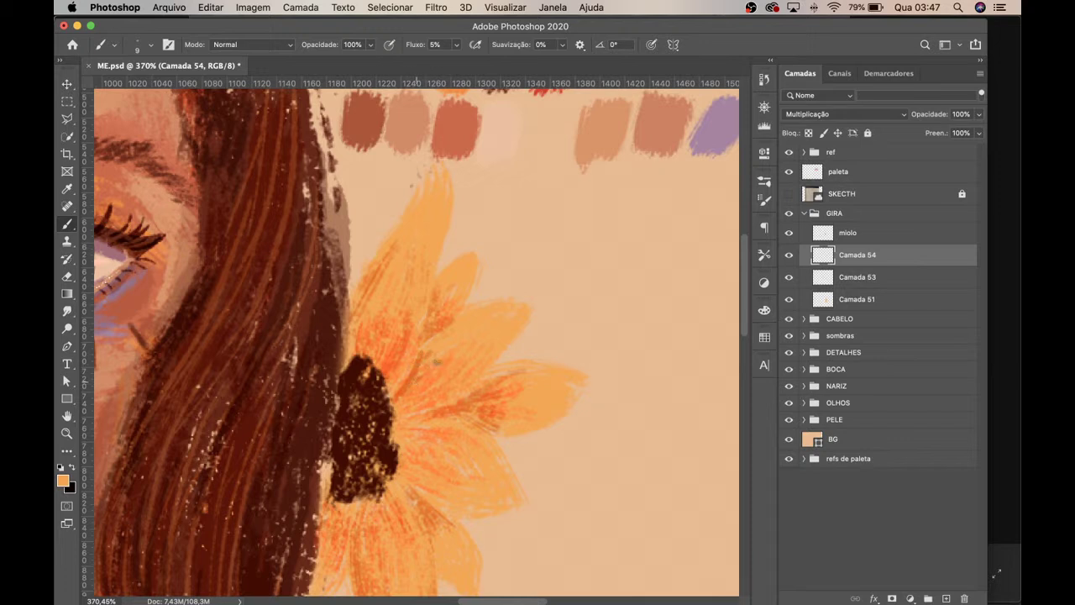
mouse_move(428, 408)
mouse_down()
mouse_move(423, 305)
mouse_move(433, 277)
mouse_move(470, 254)
mouse_move(430, 351)
mouse_up()
drag(499, 252, 546, 348)
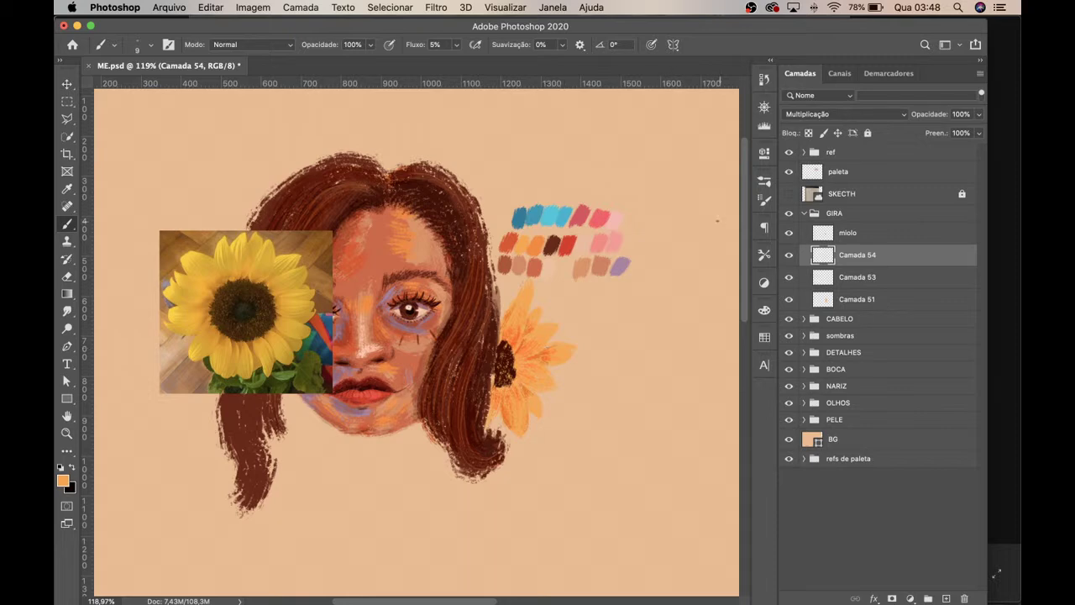
Step: Compare the painting with and without the SKECTH layer, leave it shown, and sample the dark blue palette swatch as the painting colour
click(788, 193)
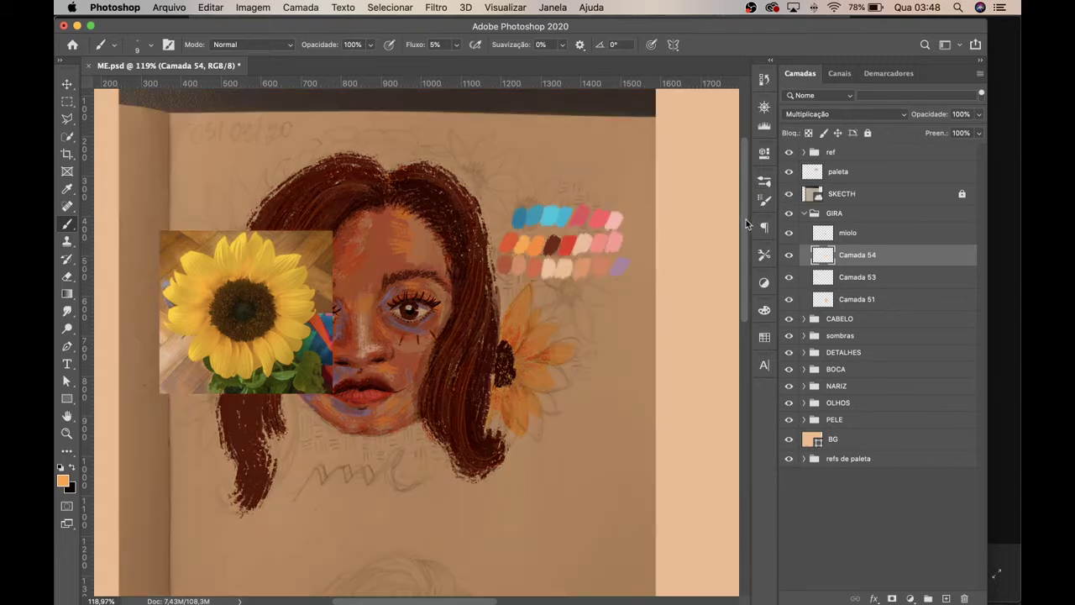
click(788, 194)
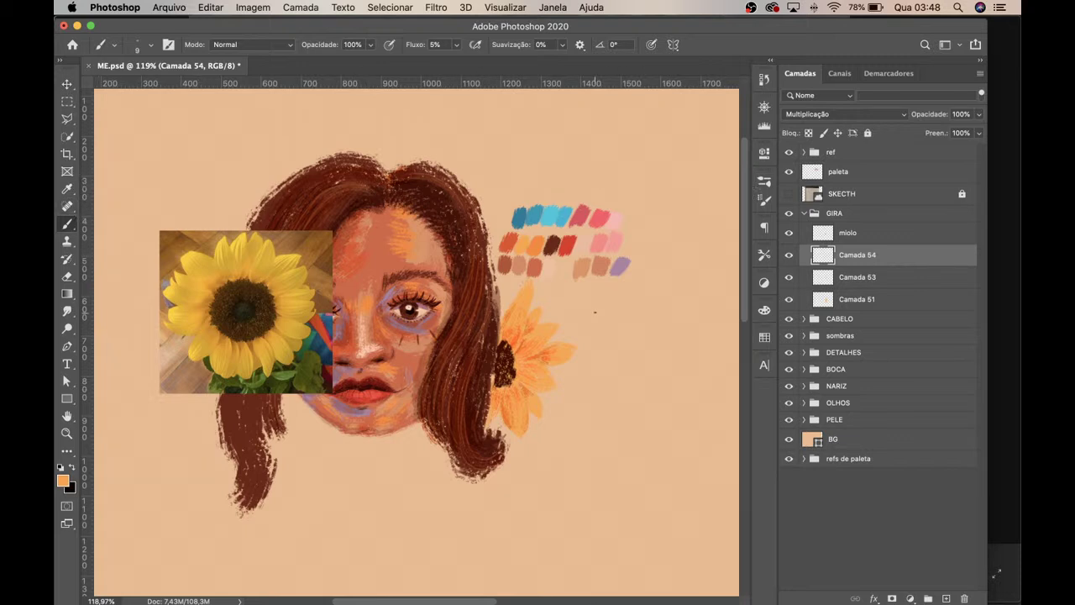
click(789, 194)
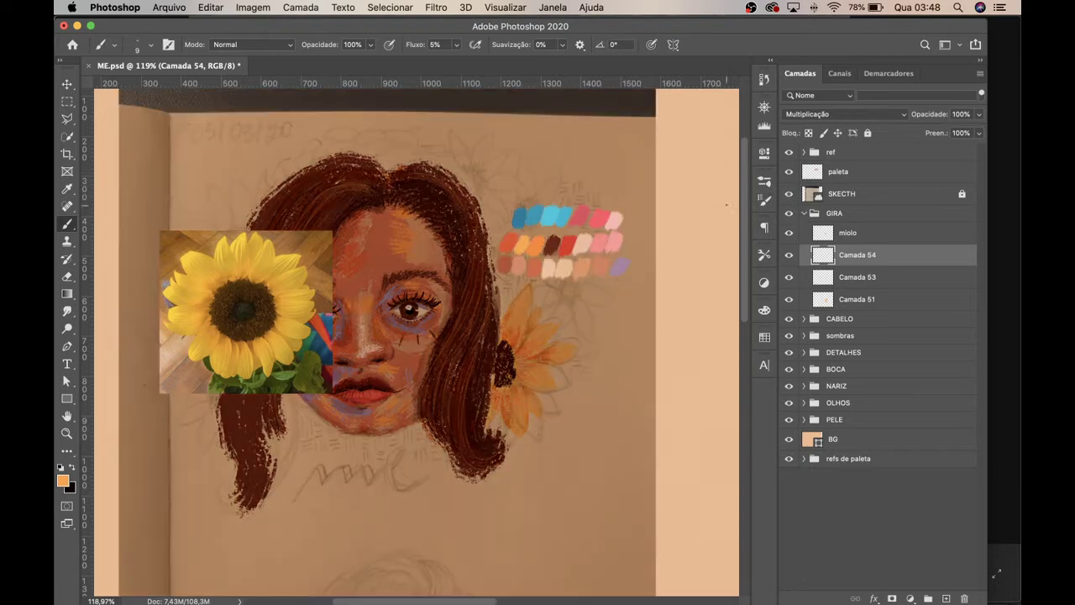
key(i)
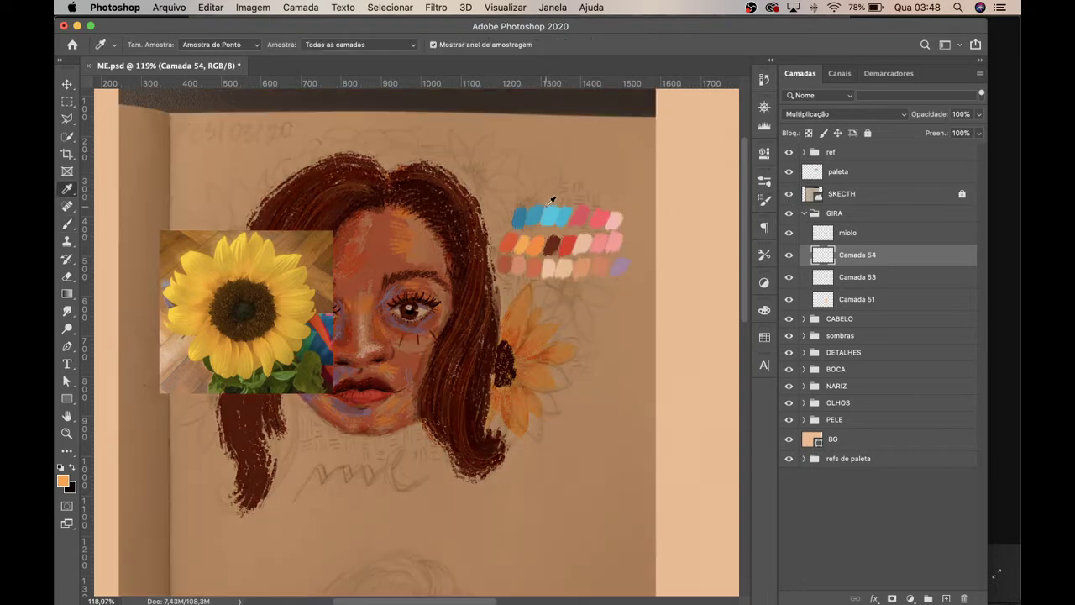
click(523, 215)
key(b)
Step: Collapse the GIRA group, create a group named DETALHES above it, and add an empty layer inside the new group
click(805, 214)
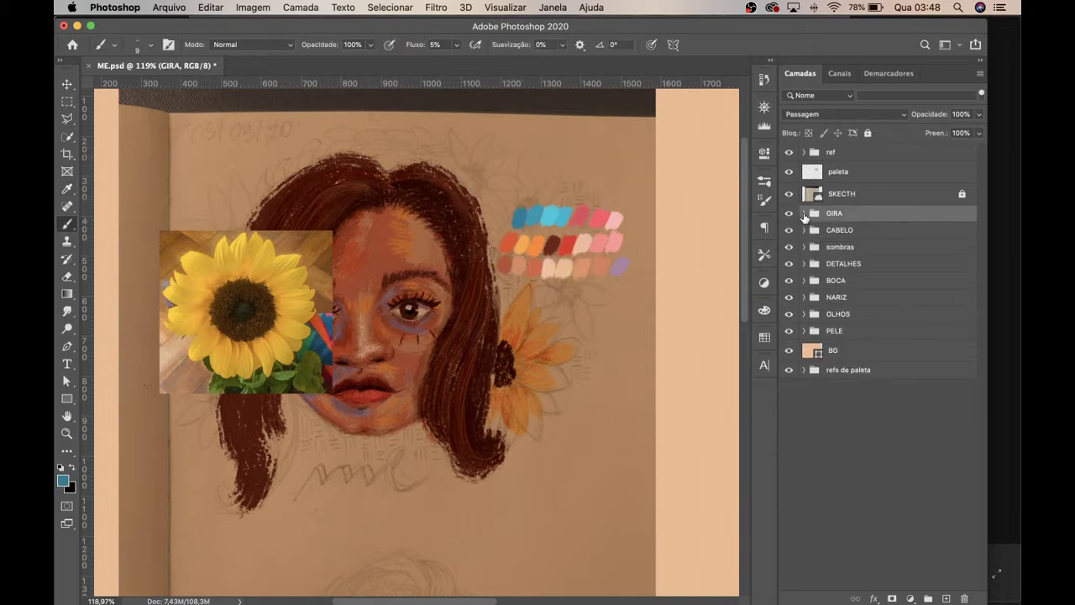
click(789, 193)
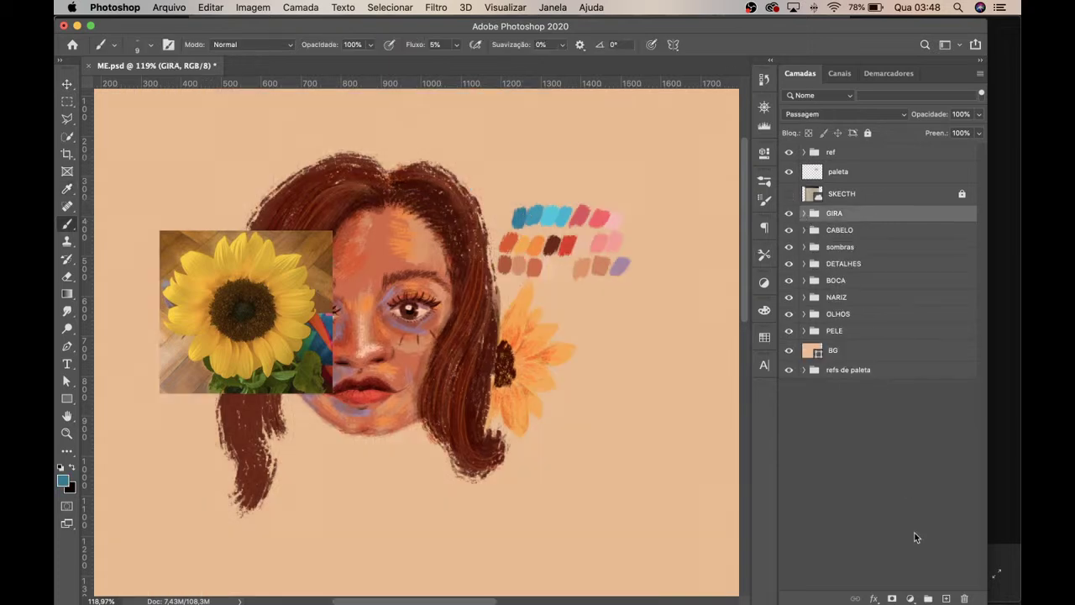
click(929, 599)
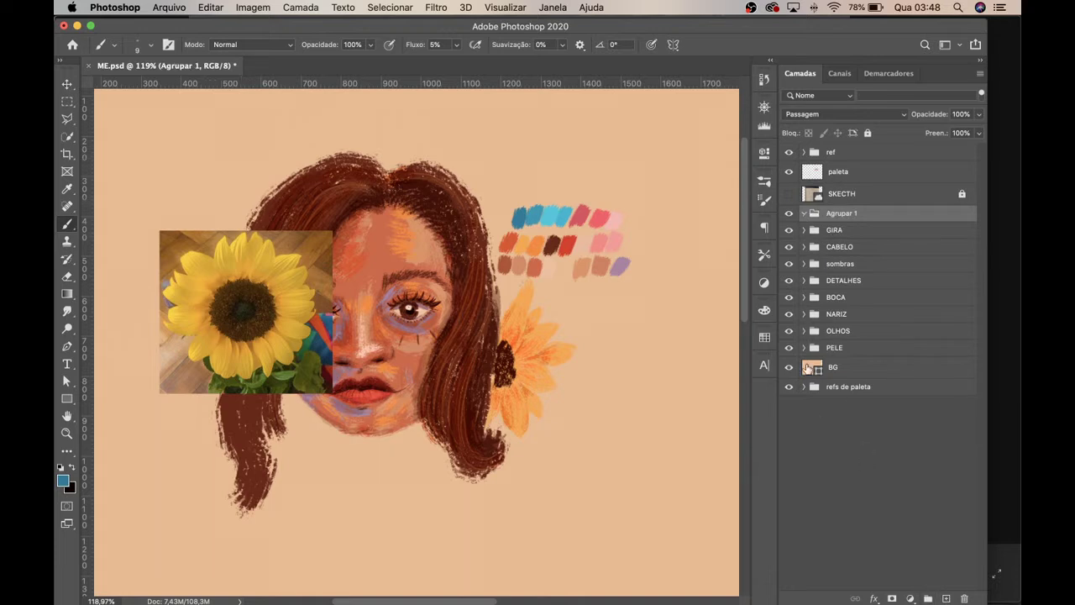
double_click(841, 214)
text(DETALHES)
key(Return)
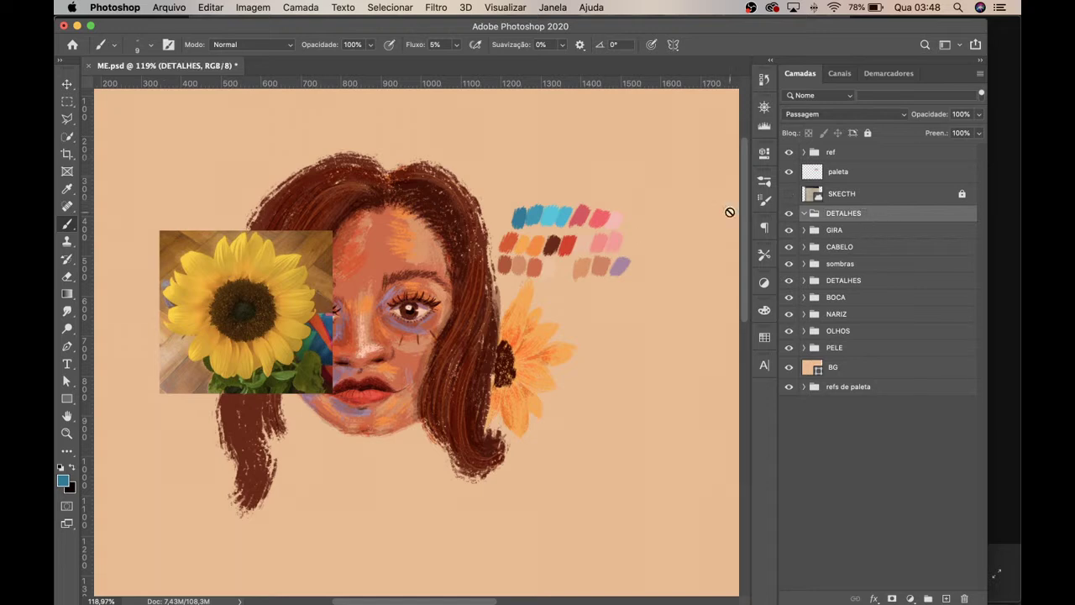
click(788, 194)
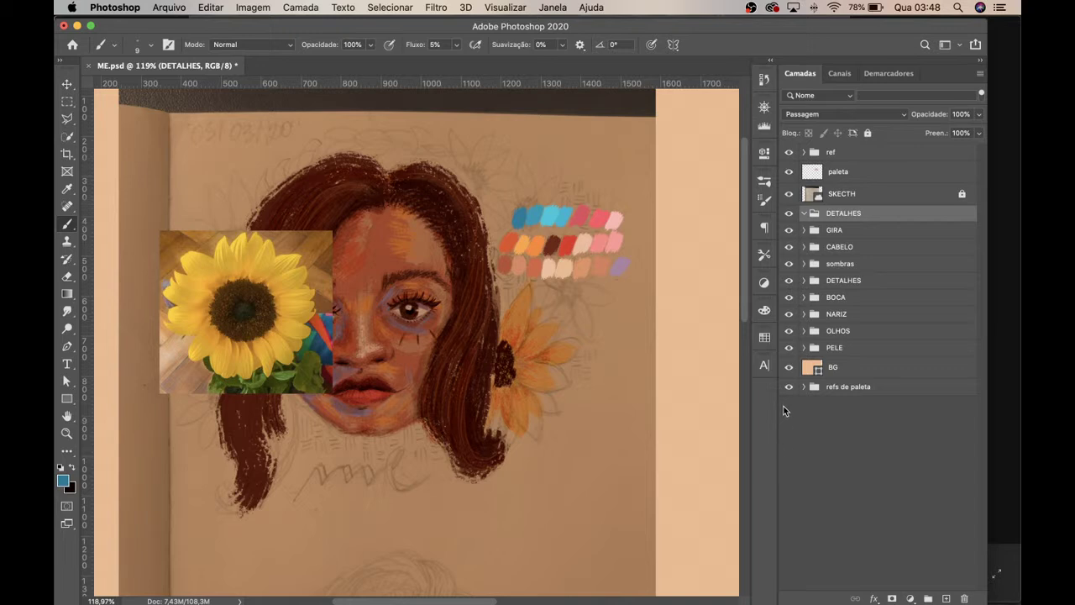
click(945, 598)
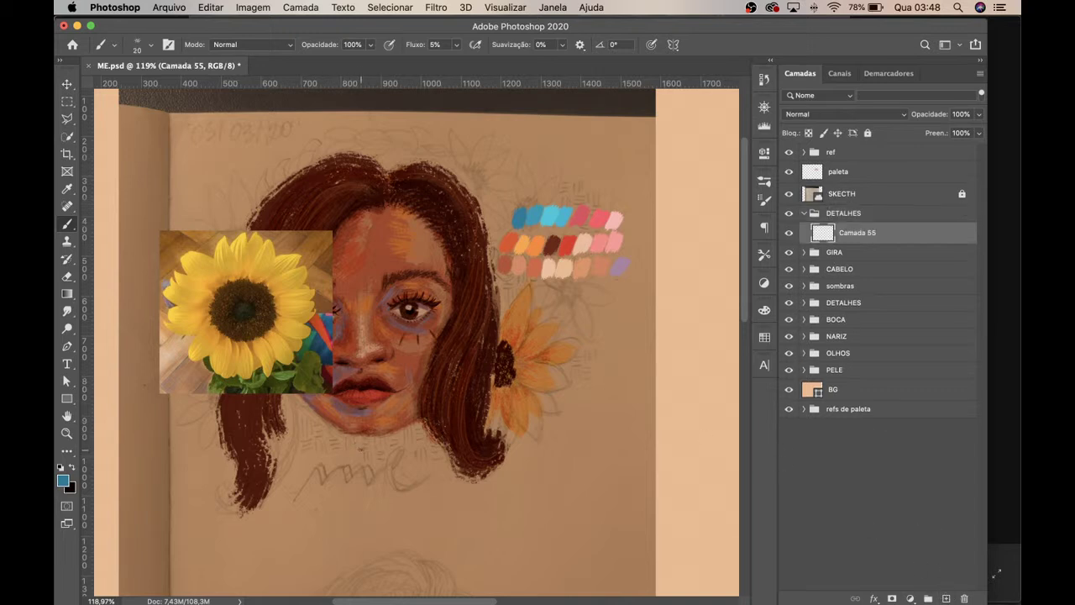
Step: Trace the first short horizontal dashes of the sketched neck pattern in dark blue on Camada 55 with brush size 8
key(z)
drag(319, 473, 385, 430)
key(b)
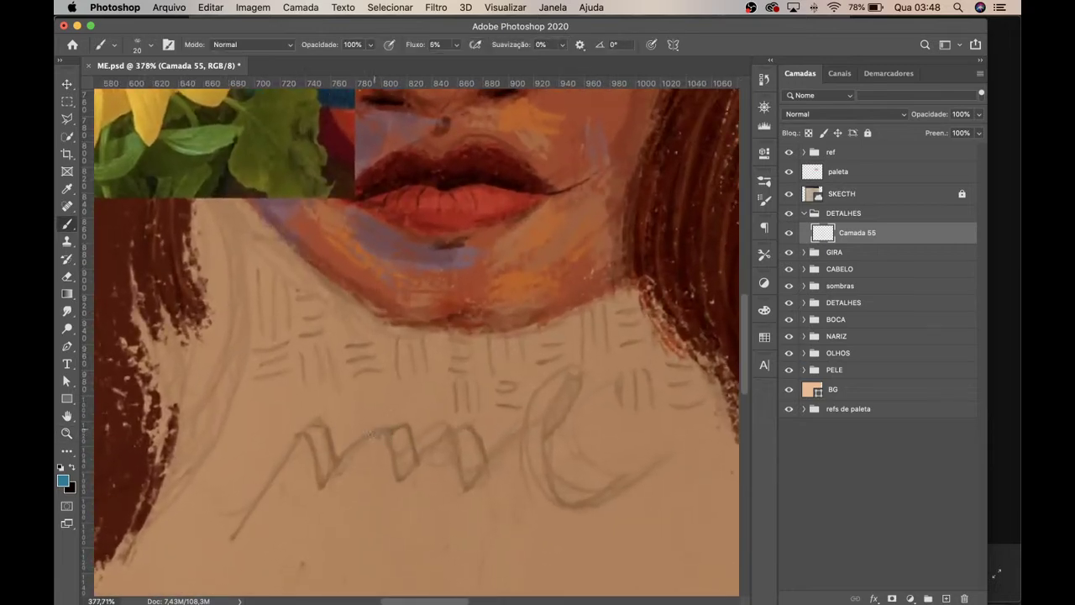
key(bracketleft)
key(bracketleft)
mouse_move(347, 345)
mouse_down()
mouse_move(370, 345)
mouse_move(366, 360)
mouse_move(375, 356)
mouse_move(346, 360)
mouse_move(374, 368)
mouse_up()
Step: Switch the brush to TGTS - Crispy Inker and reduce its size to 4
click(151, 45)
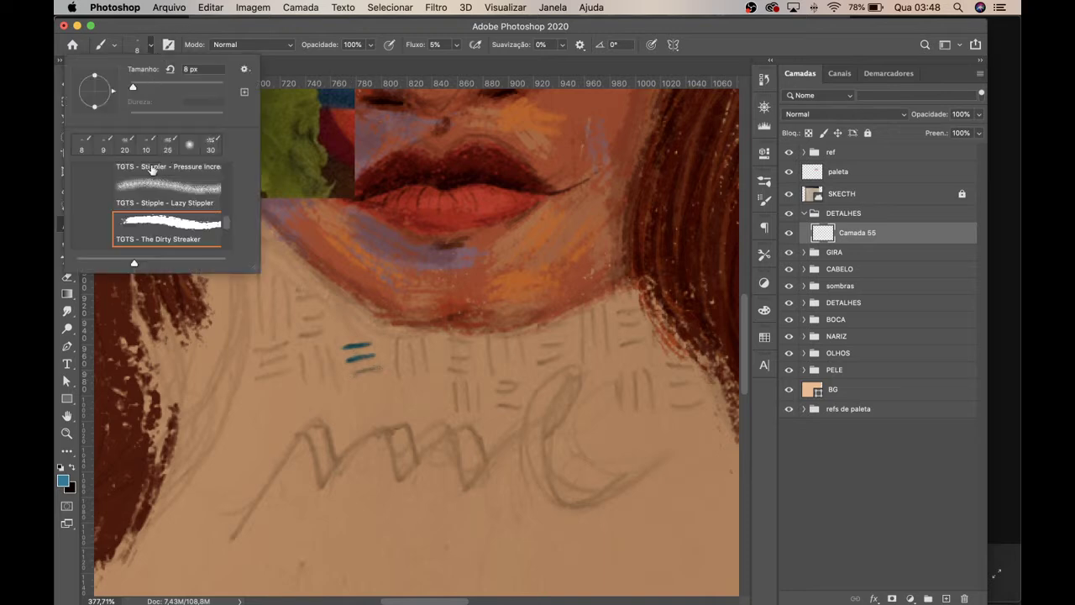
drag(227, 224, 227, 234)
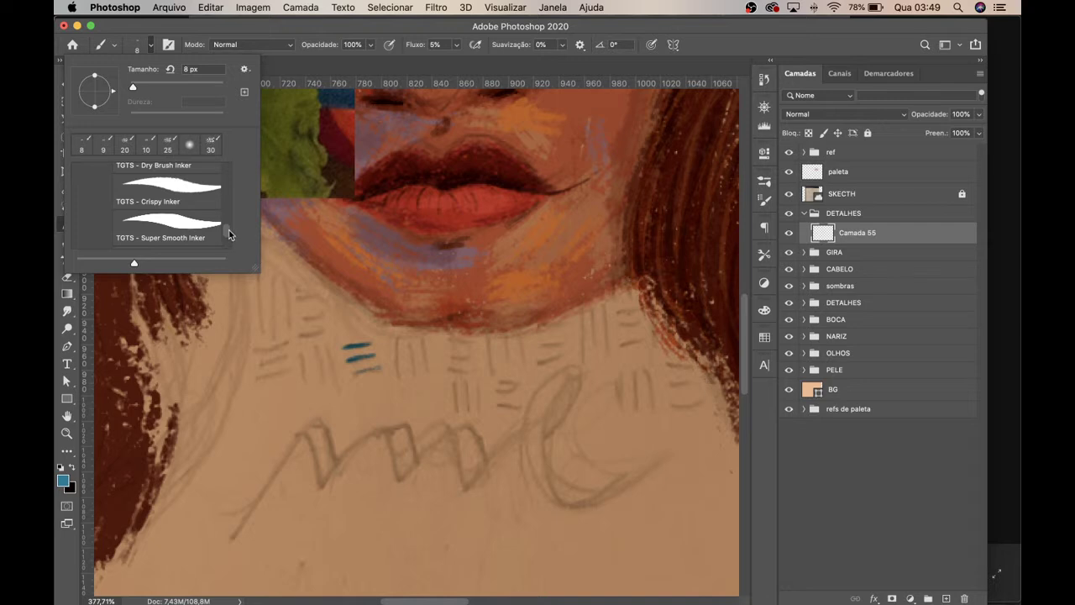
scroll(228, 231, up, 2)
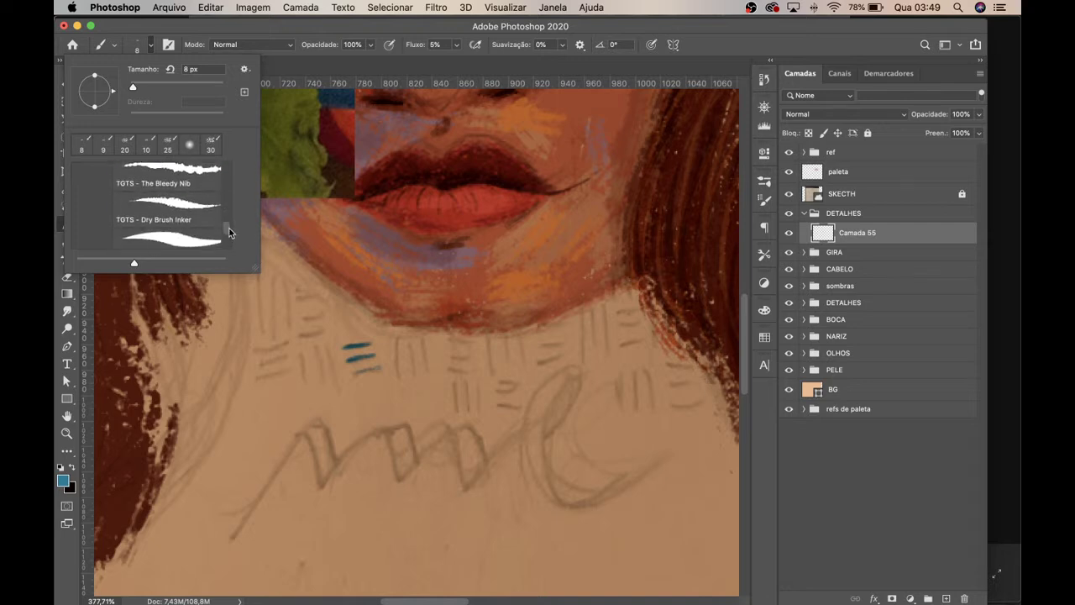
scroll(229, 233, down, 3)
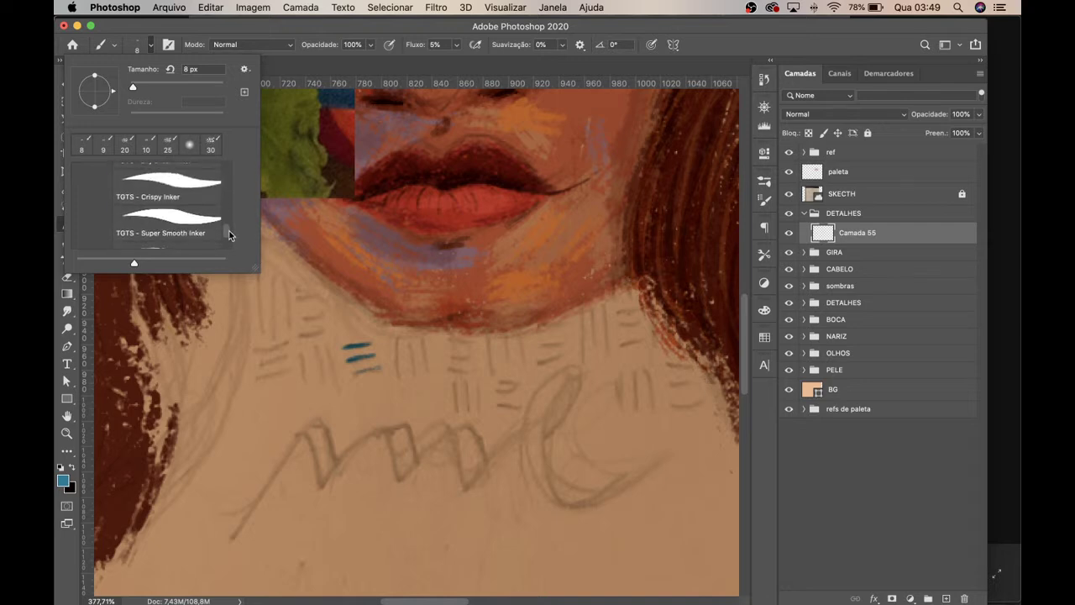
click(205, 187)
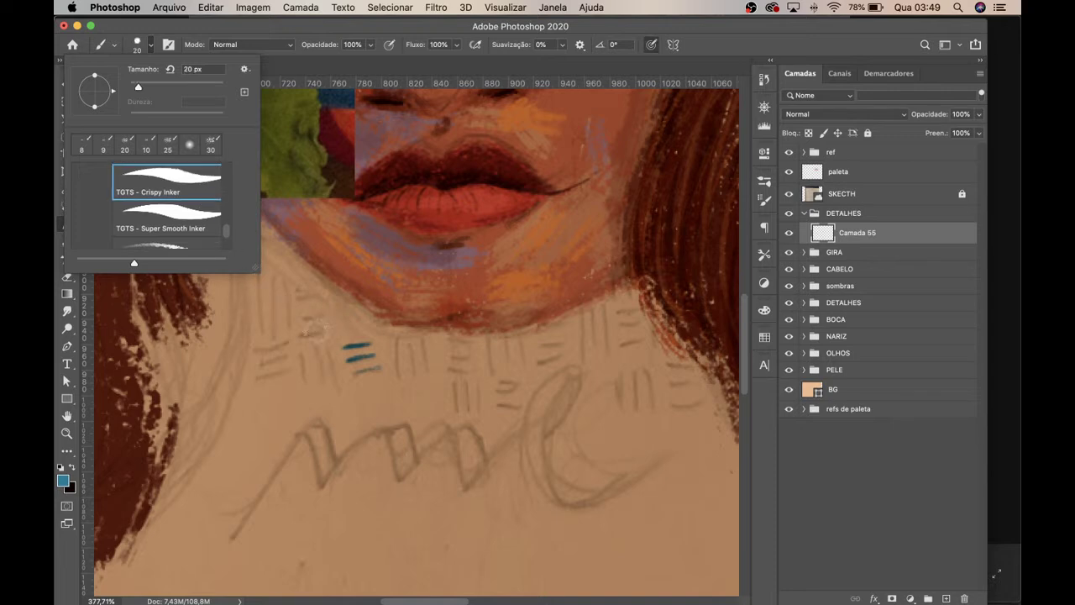
drag(316, 329, 340, 325)
key(super+z)
key(bracketleft)
key(bracketleft)
key(bracketleft)
key(bracketleft)
key(bracketleft)
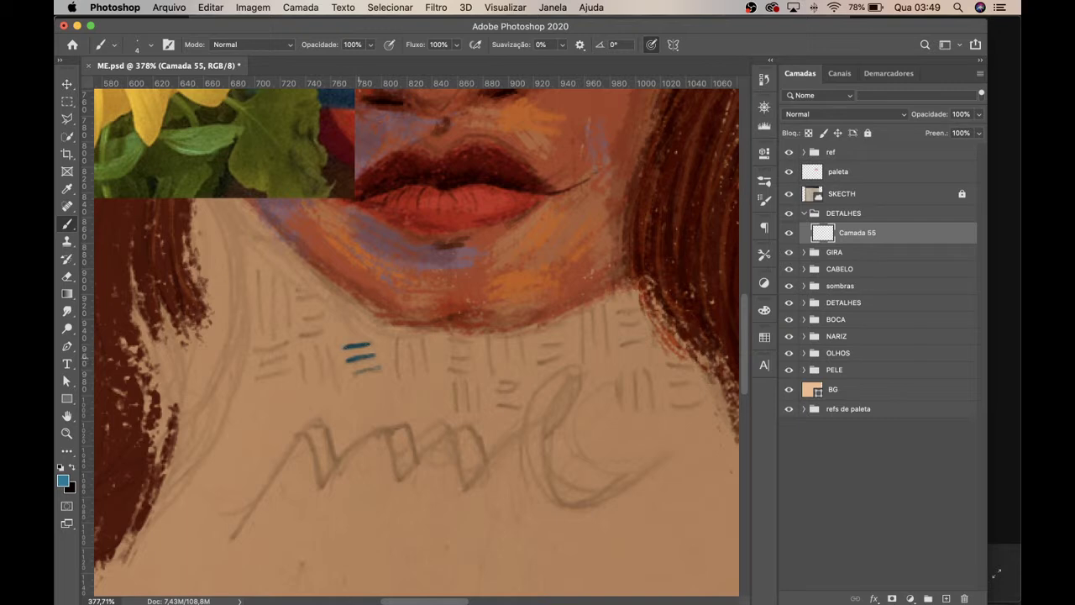
Step: Trace the alternating horizontal and vertical dash groups along the sketched row just below the chin, across to the hair
drag(357, 370, 398, 380)
mouse_move(410, 344)
mouse_down()
mouse_move(414, 375)
mouse_move(467, 340)
mouse_move(462, 353)
mouse_move(486, 375)
mouse_up()
key(super+z)
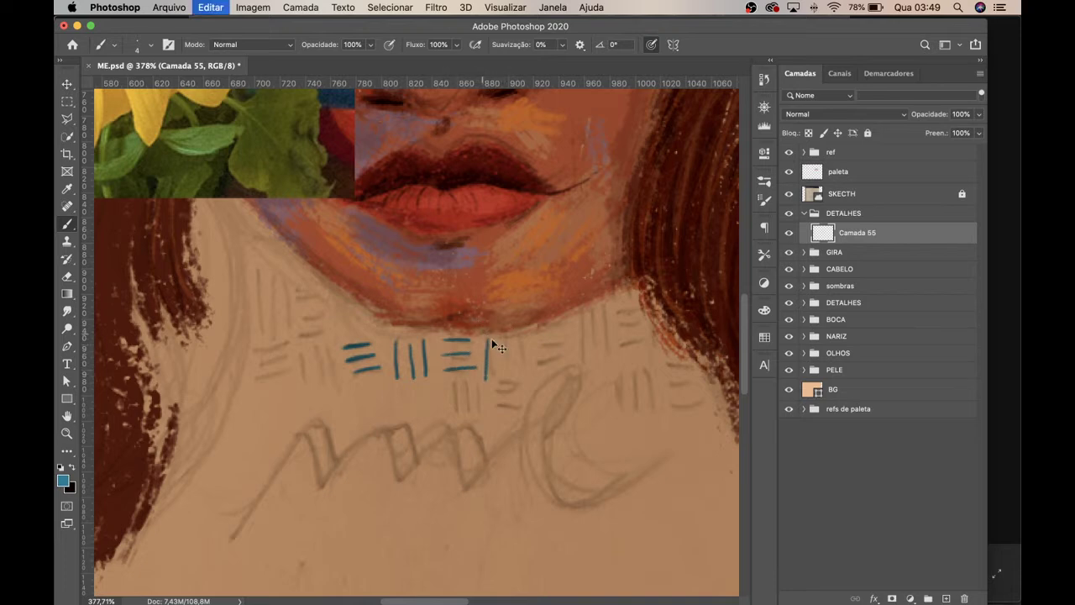
mouse_move(490, 338)
mouse_down()
mouse_move(490, 369)
mouse_move(517, 369)
mouse_move(561, 360)
mouse_move(541, 349)
mouse_move(559, 349)
mouse_move(554, 335)
mouse_move(573, 326)
mouse_move(568, 347)
mouse_move(578, 351)
mouse_move(635, 314)
mouse_up()
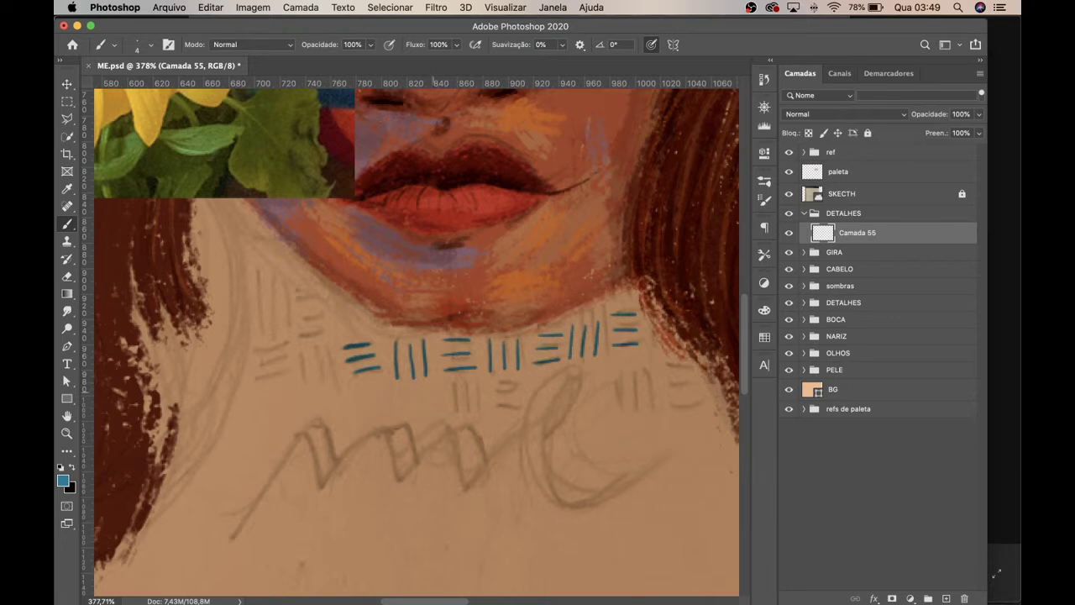
Step: Ink more dash groups beneath the row and at the viewer's left side of the neck, and save the document
mouse_move(454, 385)
mouse_down()
mouse_move(456, 411)
mouse_move(478, 415)
mouse_up()
mouse_move(400, 388)
mouse_down()
mouse_move(424, 388)
mouse_move(420, 412)
mouse_move(434, 411)
mouse_up()
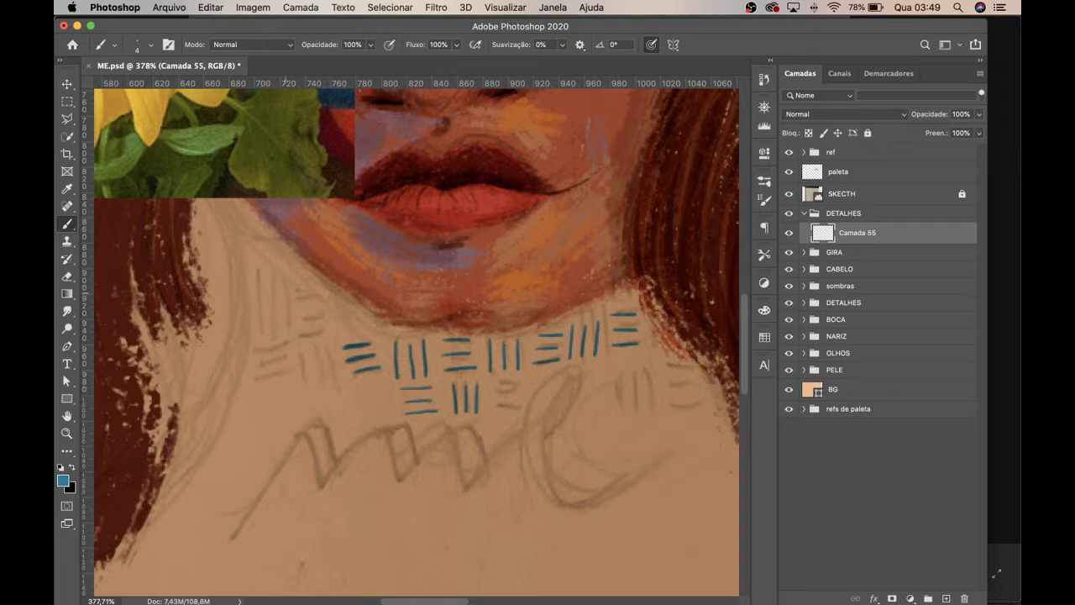
mouse_move(300, 298)
mouse_down()
mouse_move(321, 298)
mouse_move(329, 328)
mouse_move(304, 383)
mouse_move(330, 374)
mouse_up()
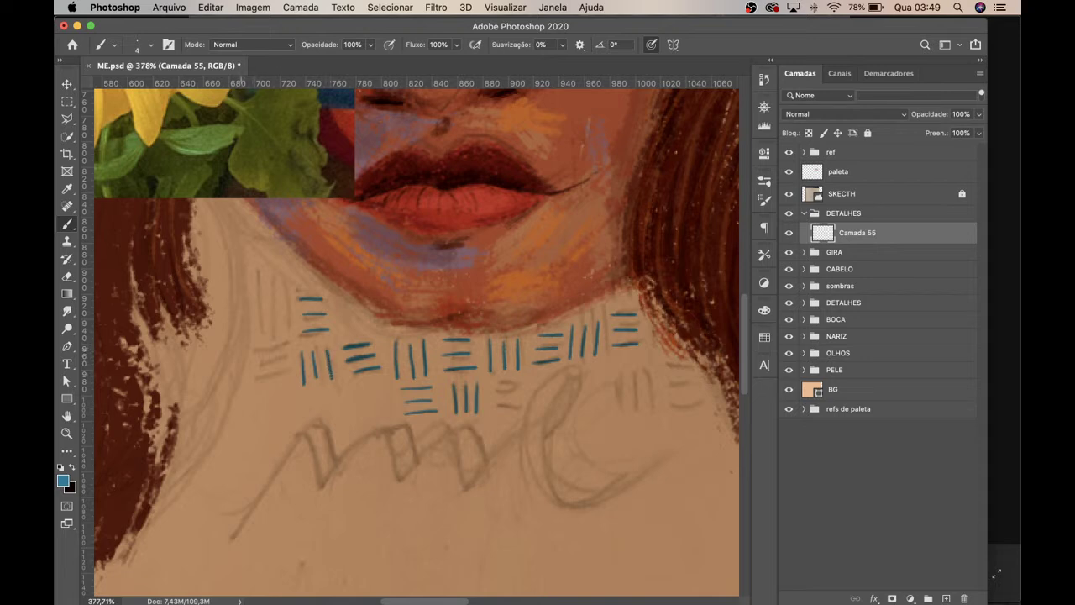
mouse_move(258, 354)
mouse_down()
mouse_move(291, 350)
mouse_move(279, 363)
mouse_move(286, 374)
mouse_up()
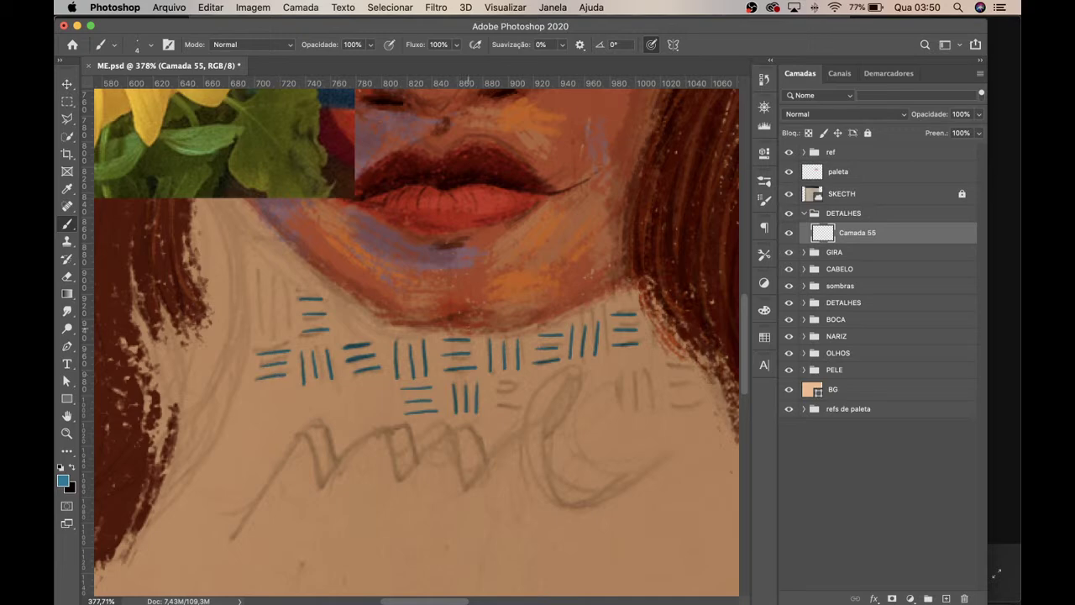
click(167, 7)
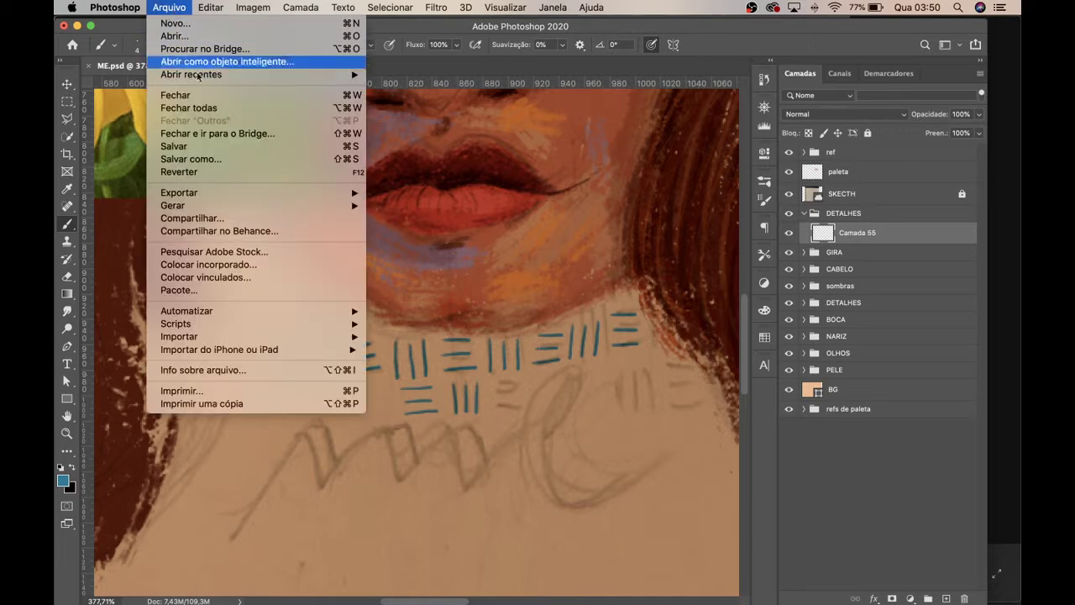
click(210, 147)
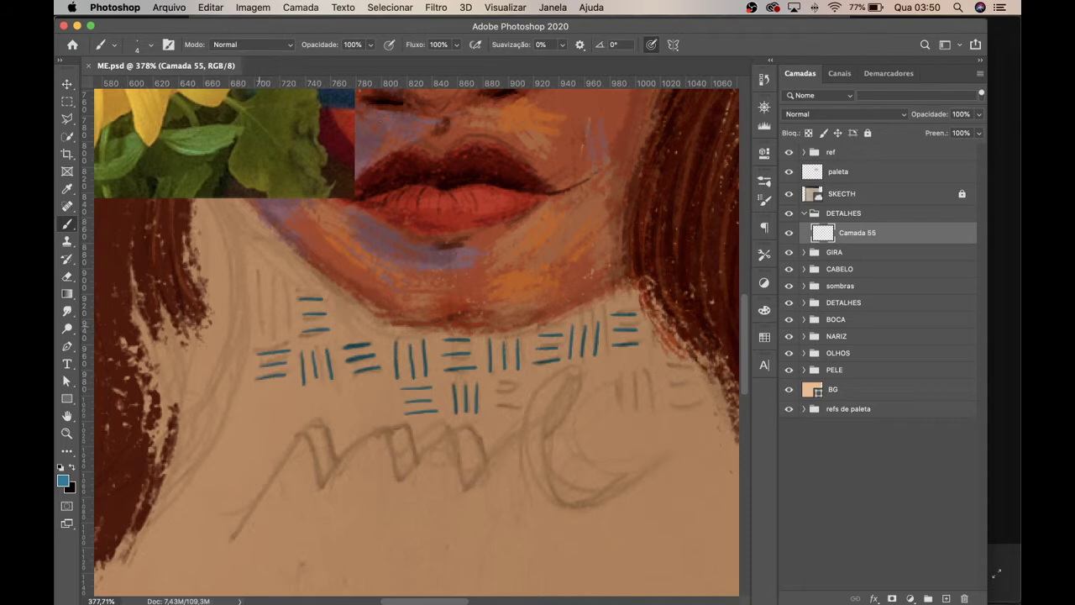
Step: Fill in the remaining dash groups along the left jawline and complete the lower row across the neck
mouse_move(261, 308)
mouse_down()
mouse_move(259, 336)
mouse_move(283, 337)
mouse_up()
mouse_move(258, 295)
mouse_down()
mouse_move(283, 285)
mouse_move(257, 273)
mouse_move(276, 270)
mouse_move(317, 286)
mouse_move(353, 332)
mouse_up()
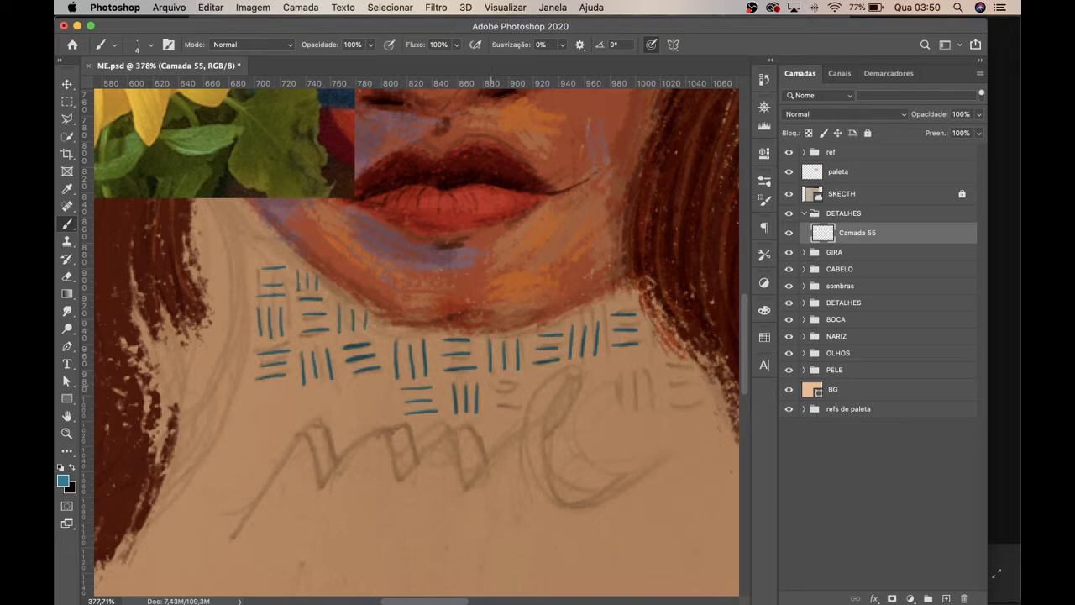
mouse_move(493, 380)
mouse_down()
mouse_move(512, 404)
mouse_move(531, 390)
mouse_move(556, 404)
mouse_up()
mouse_move(568, 367)
mouse_down()
mouse_move(594, 367)
mouse_move(593, 393)
mouse_move(672, 375)
mouse_move(659, 387)
mouse_move(676, 387)
mouse_up()
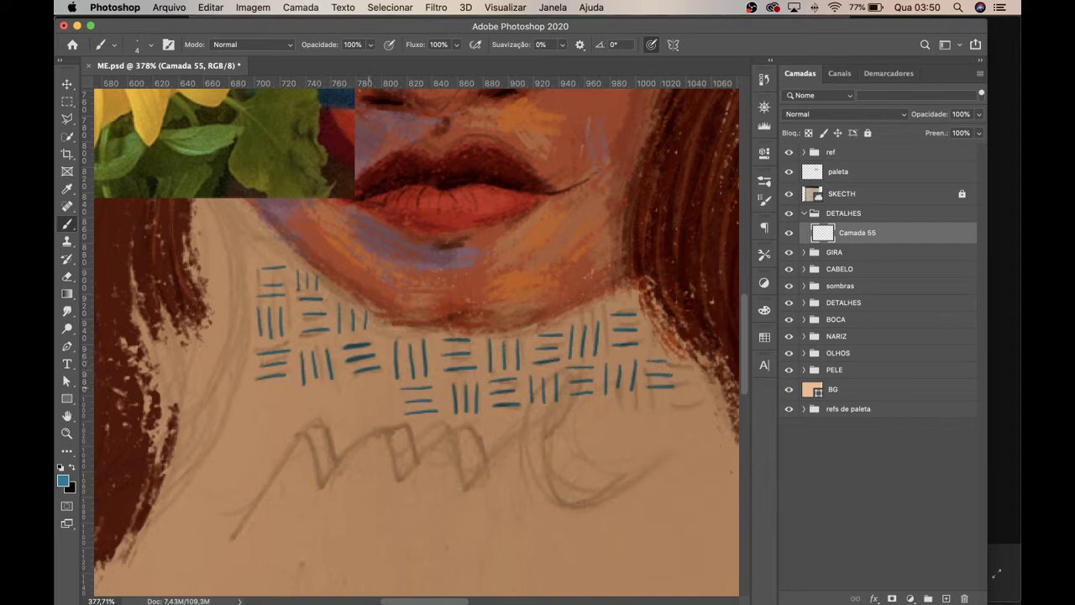
drag(357, 388, 360, 402)
mouse_move(373, 390)
mouse_down()
mouse_move(374, 413)
mouse_move(387, 414)
mouse_up()
mouse_move(308, 394)
mouse_down()
mouse_move(327, 394)
mouse_move(336, 421)
mouse_up()
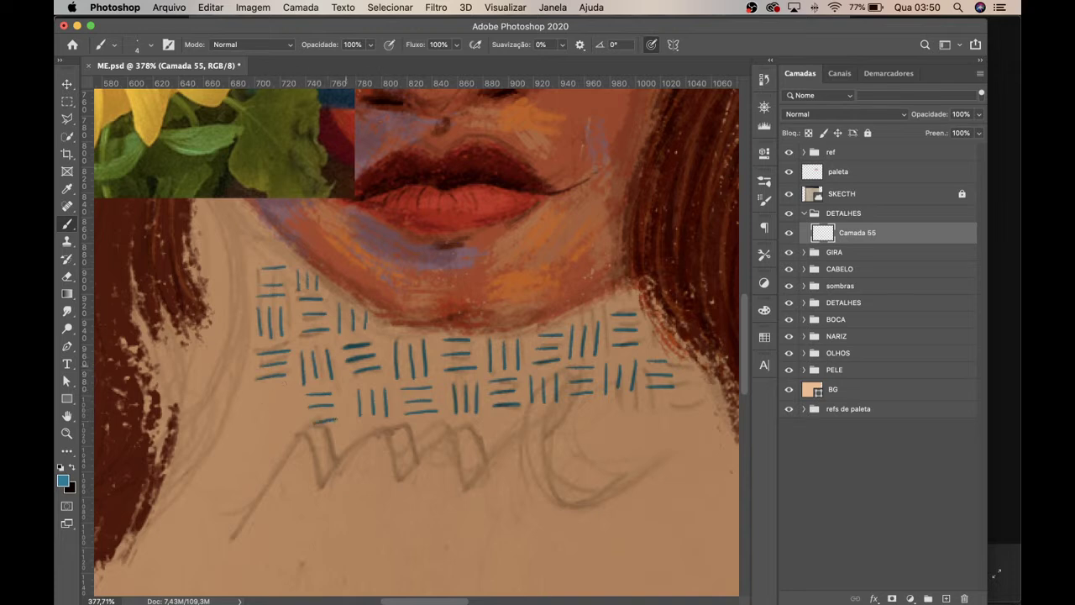
Step: Check the whole painting with and without the SKECTH layer, leaving it shown
key(z)
mouse_move(483, 309)
mouse_down()
mouse_move(413, 379)
mouse_move(420, 375)
mouse_up()
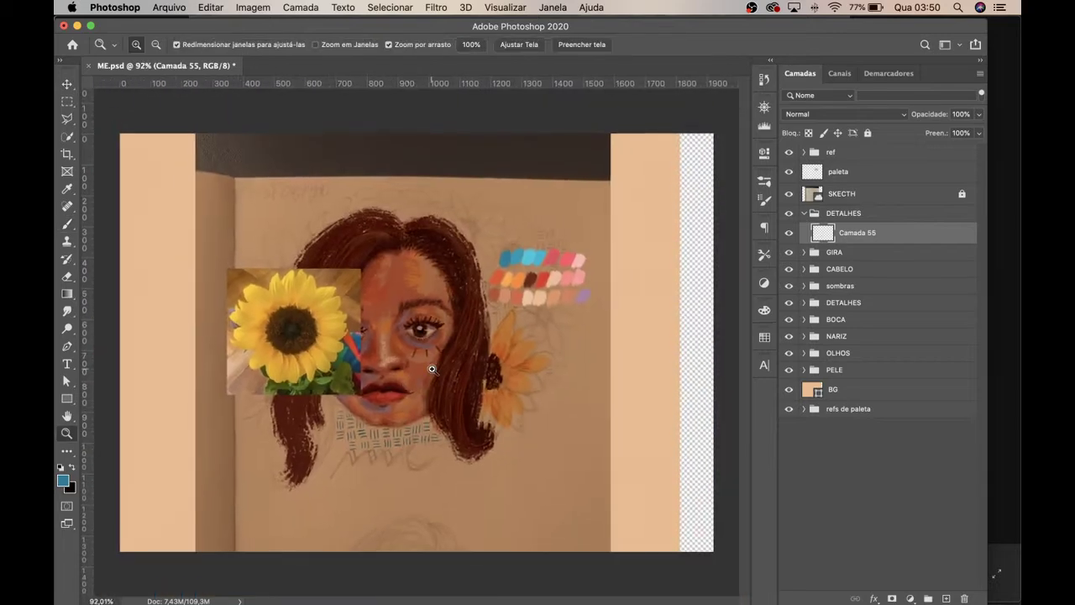
click(788, 194)
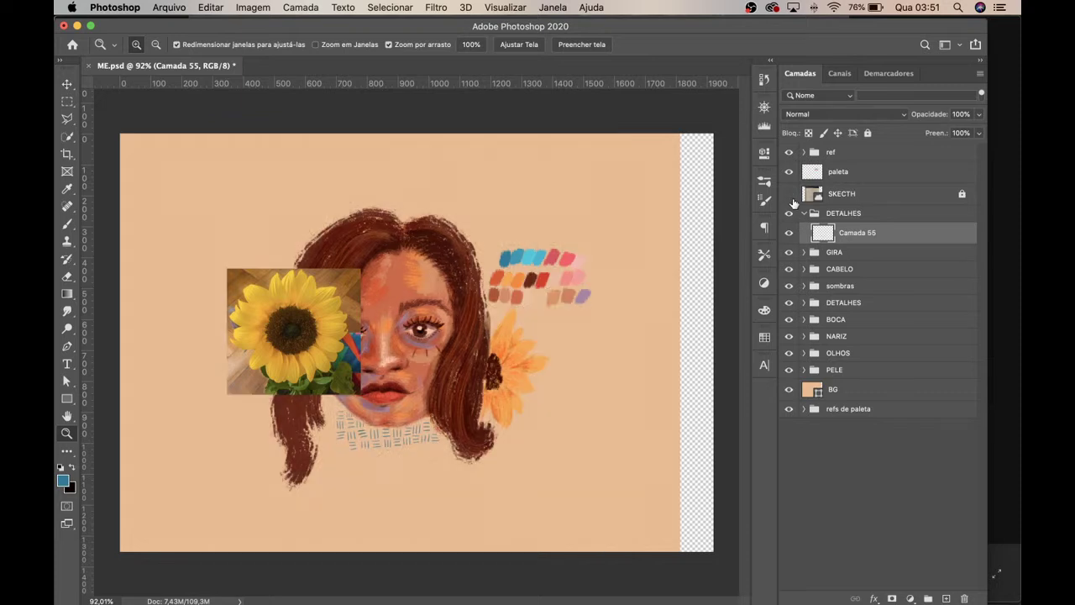
click(788, 194)
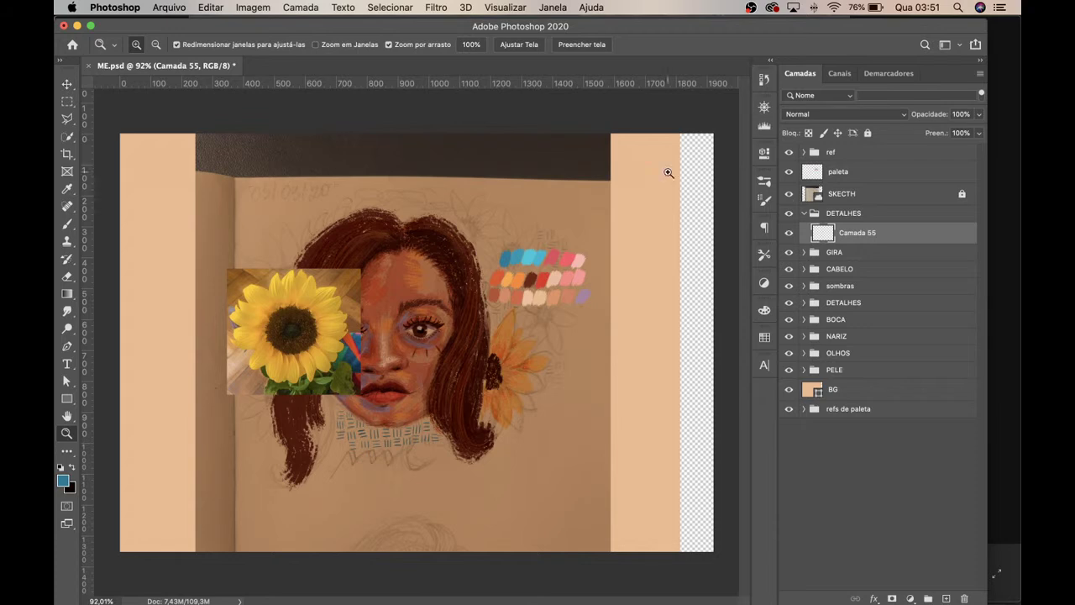
Step: Move the paleta colour swatches from the sketched flowers to the area above the sunflower reference photo
click(70, 87)
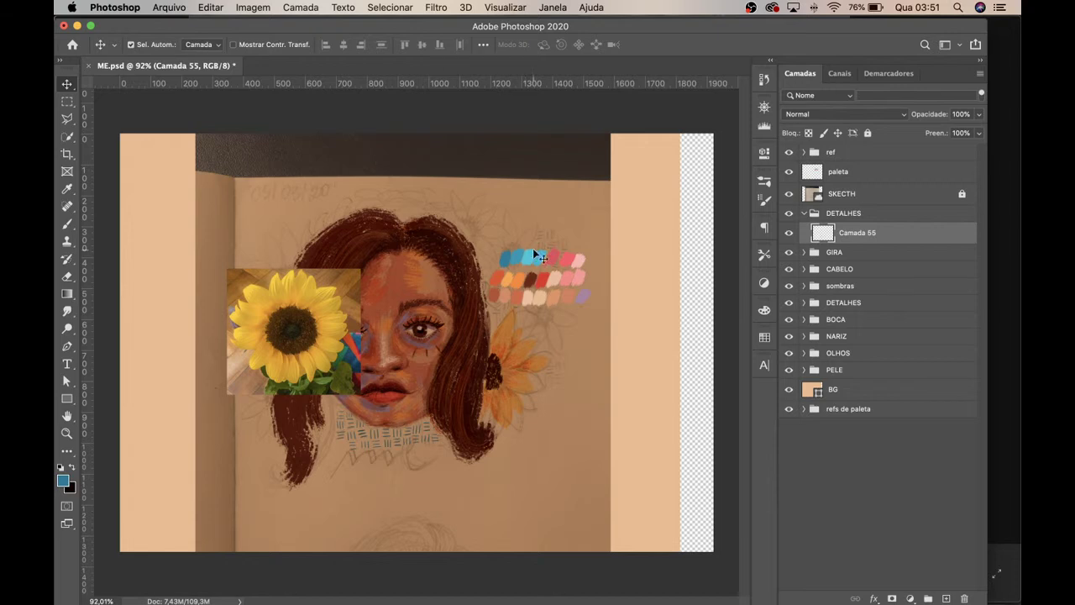
drag(517, 258, 298, 199)
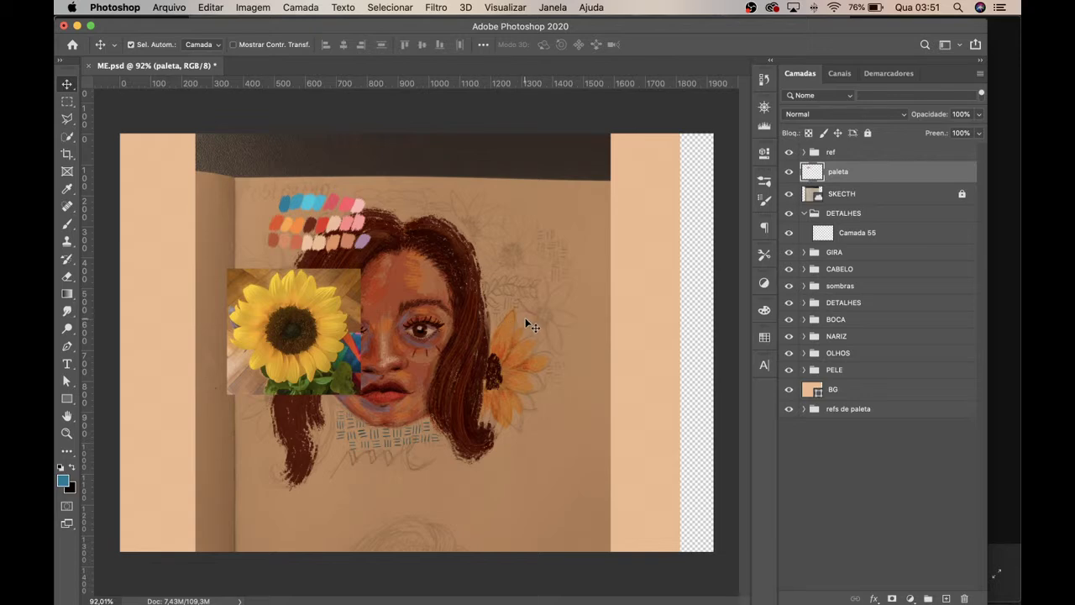
key(z)
drag(523, 318, 556, 298)
key(v)
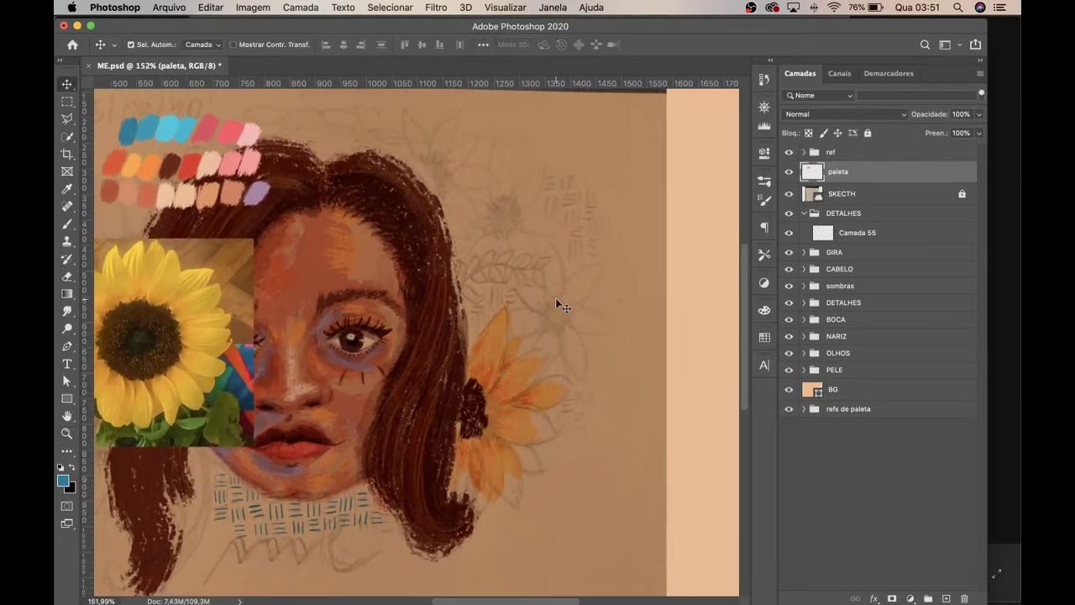
Step: Hide the sunflower reference photo inside the ref group and collapse the group
click(840, 254)
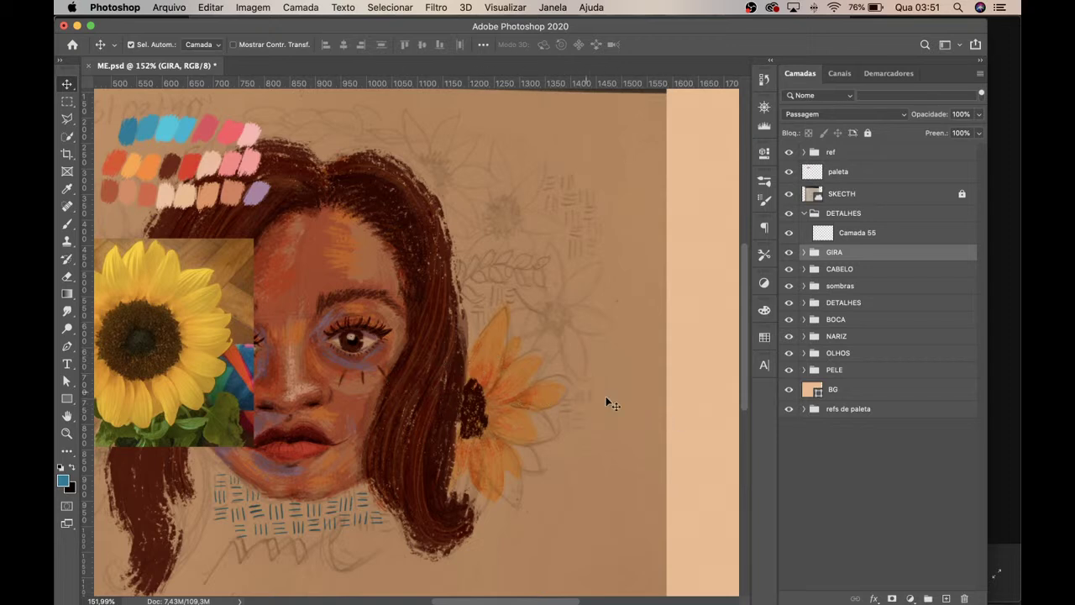
click(227, 319)
click(789, 216)
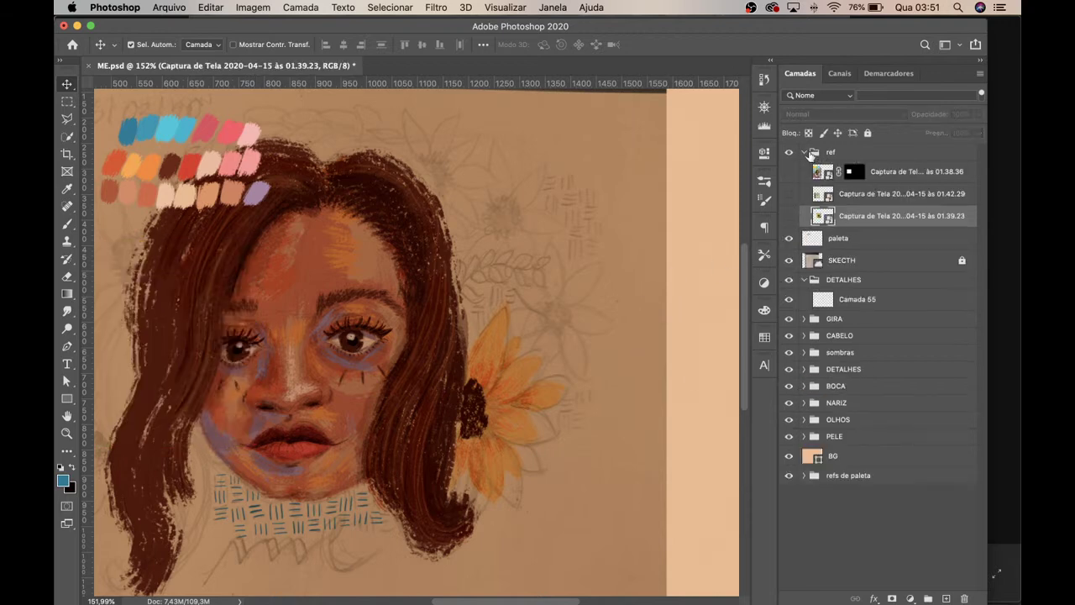
click(811, 154)
click(805, 153)
Step: Duplicate the GIRA sunflower group onto the upper hair, scaling the copy to 81.21% and rotating it to -51.94°
click(838, 254)
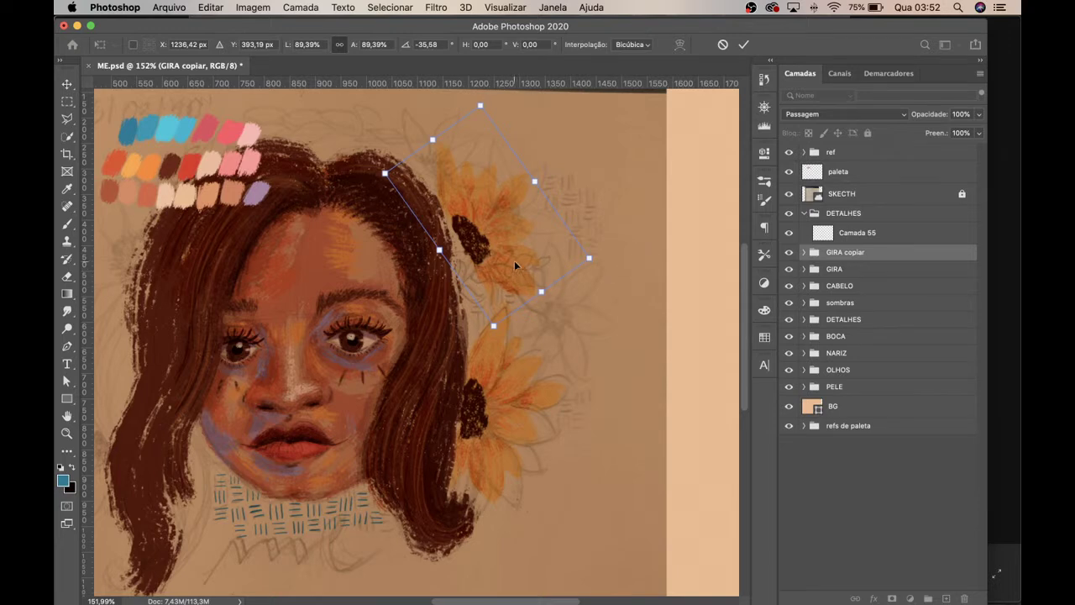
drag(515, 265, 462, 202)
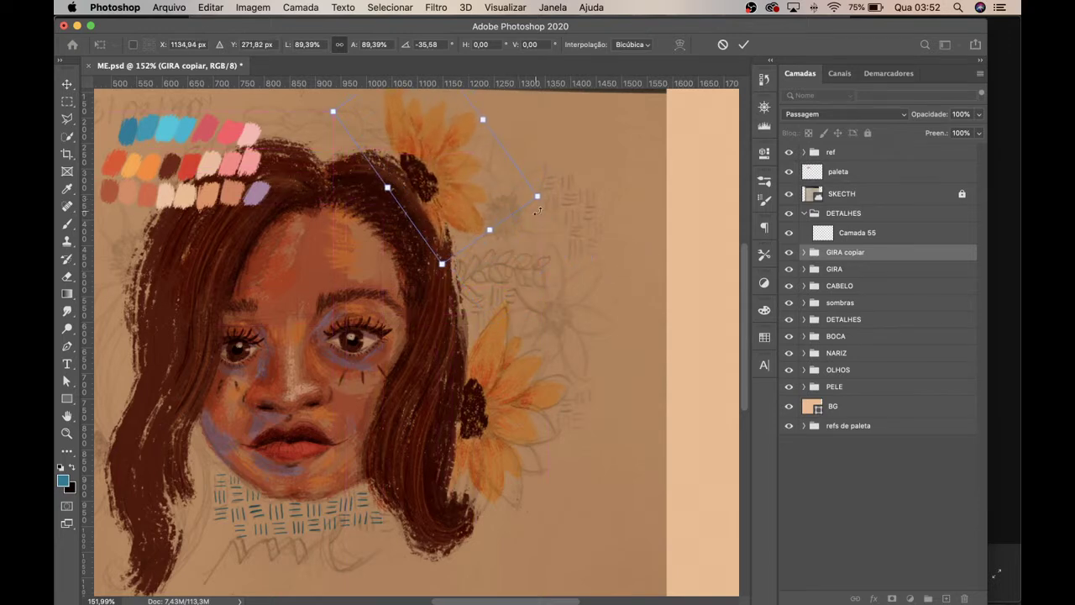
drag(571, 196, 480, 184)
drag(550, 181, 550, 169)
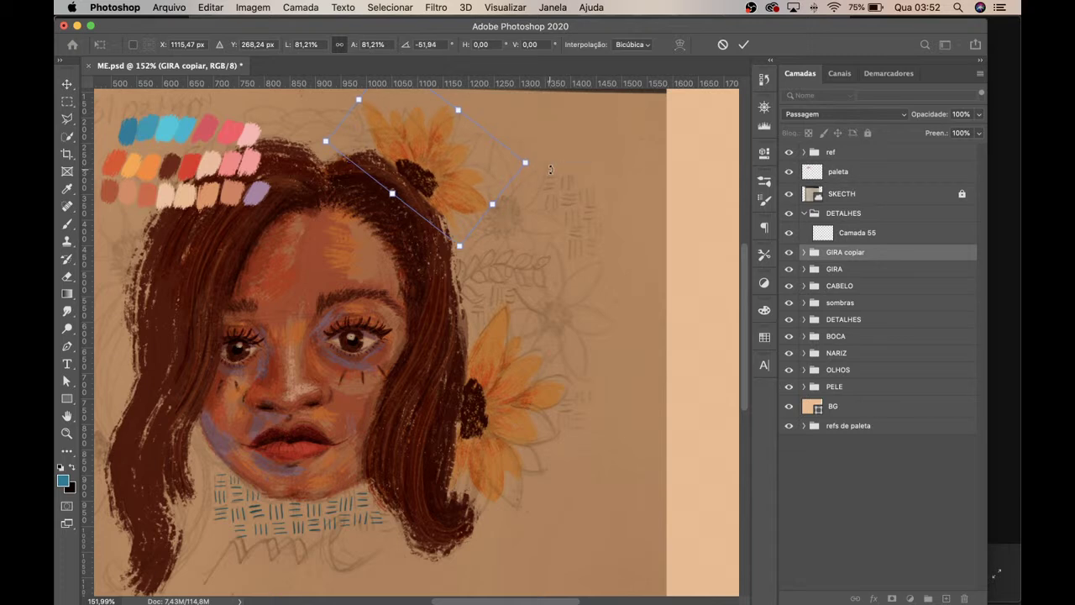
key(Return)
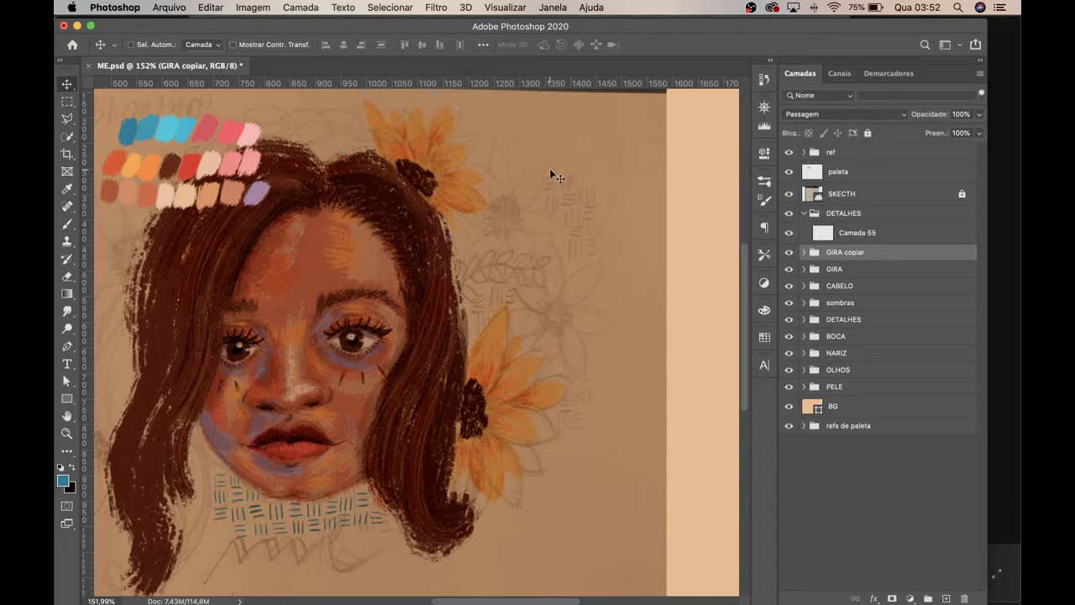
Step: Create a new group above GIRA copiar and add an empty layer inside it
drag(346, 340, 404, 320)
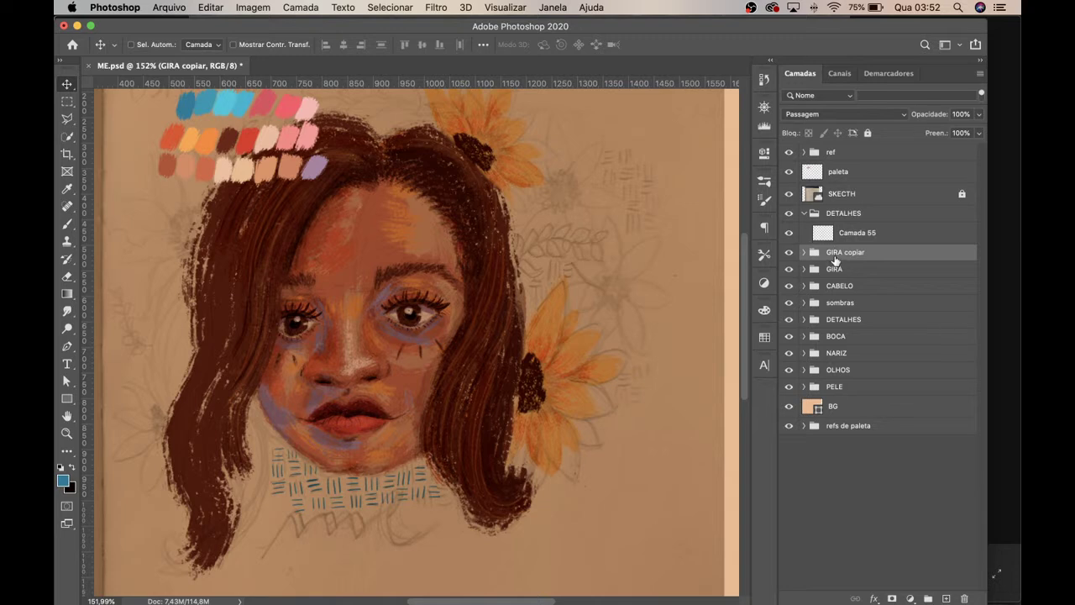
click(928, 598)
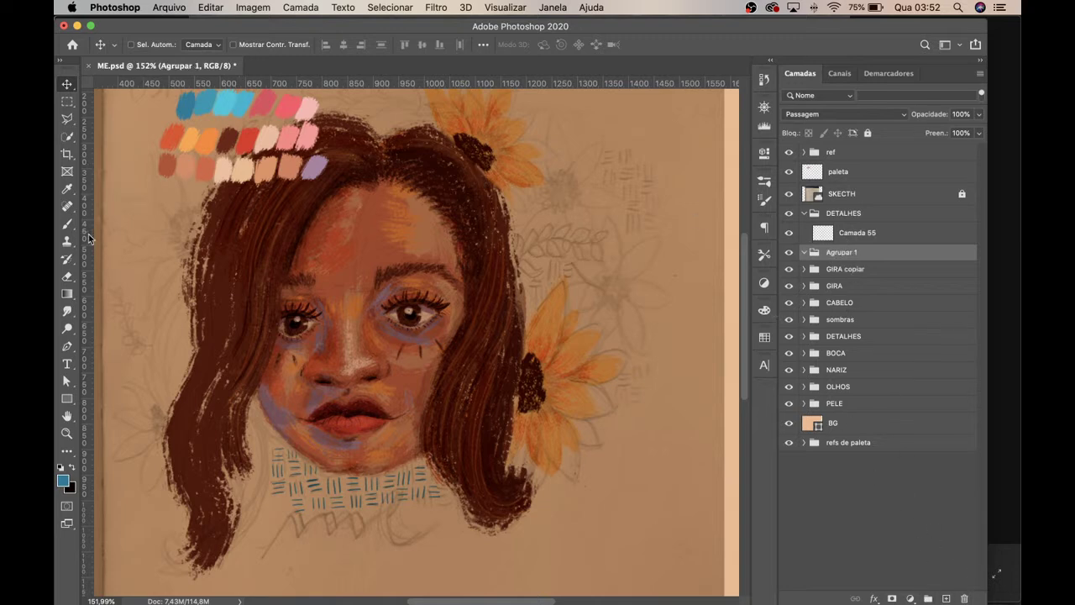
click(946, 598)
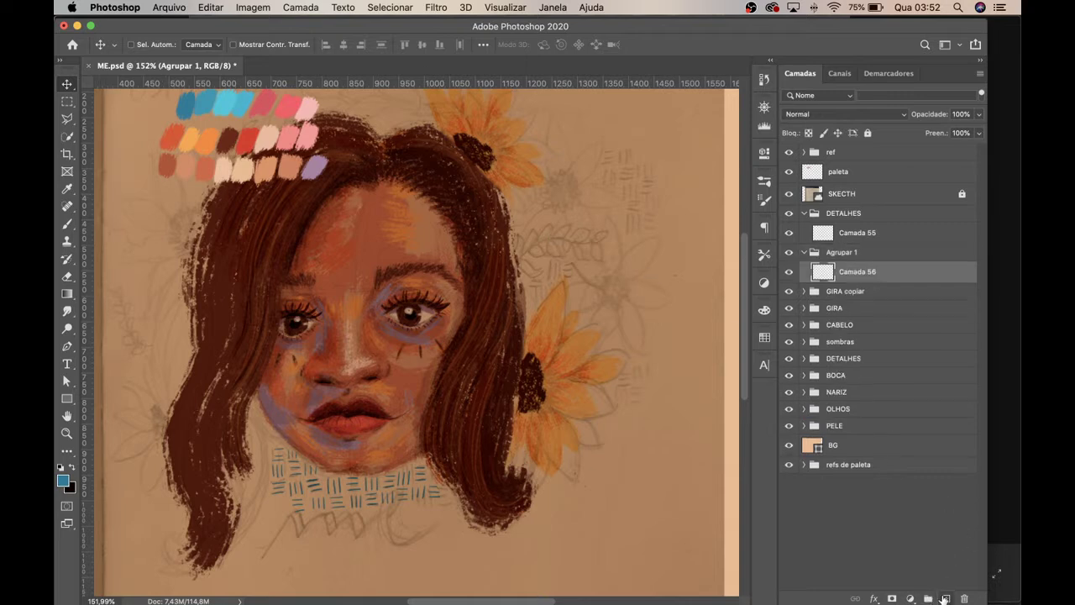
Step: Hide the SKECTH layer and sample the light orange of the upper sunflower's petals as the painting colour
click(67, 188)
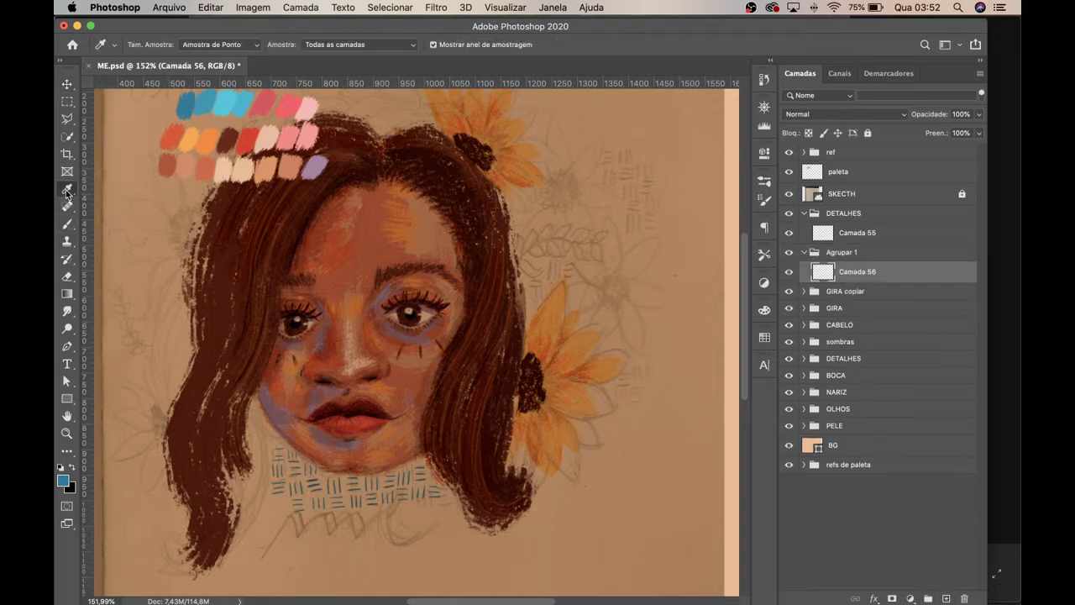
click(529, 367)
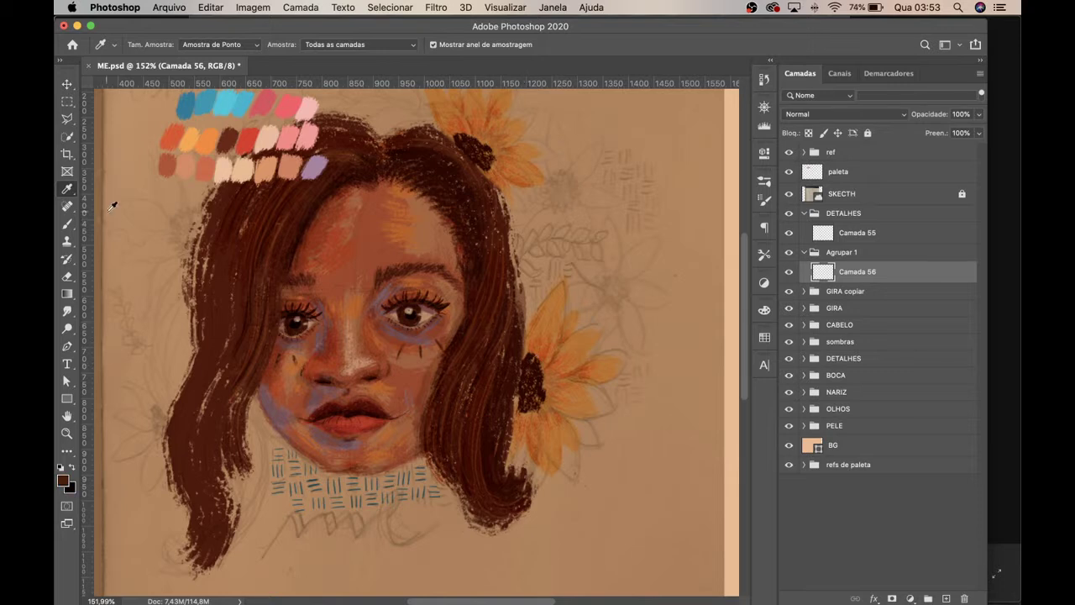
click(476, 139)
click(485, 93)
click(788, 194)
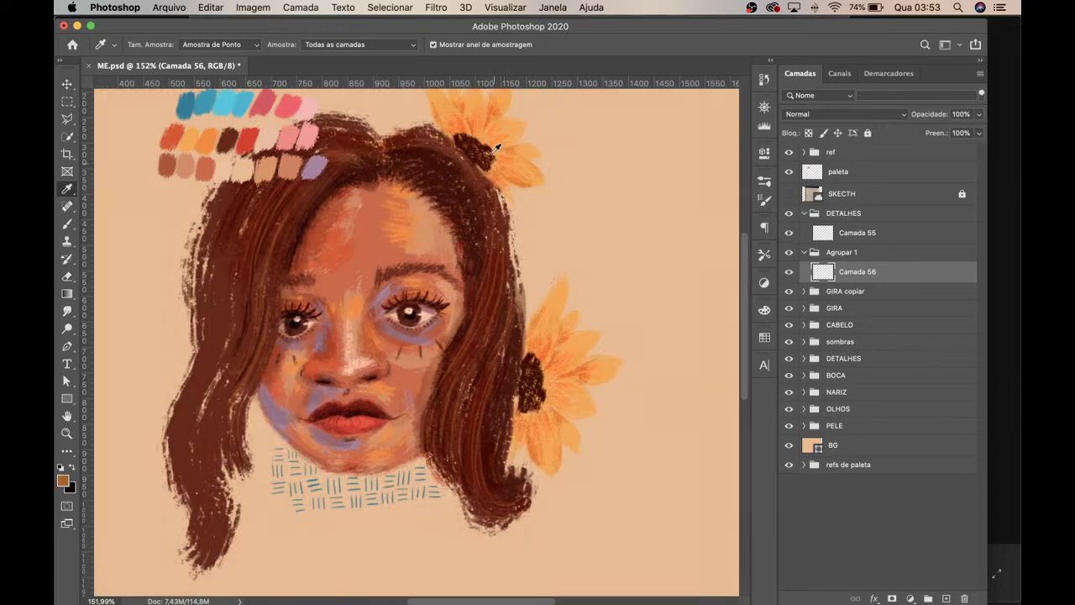
click(523, 122)
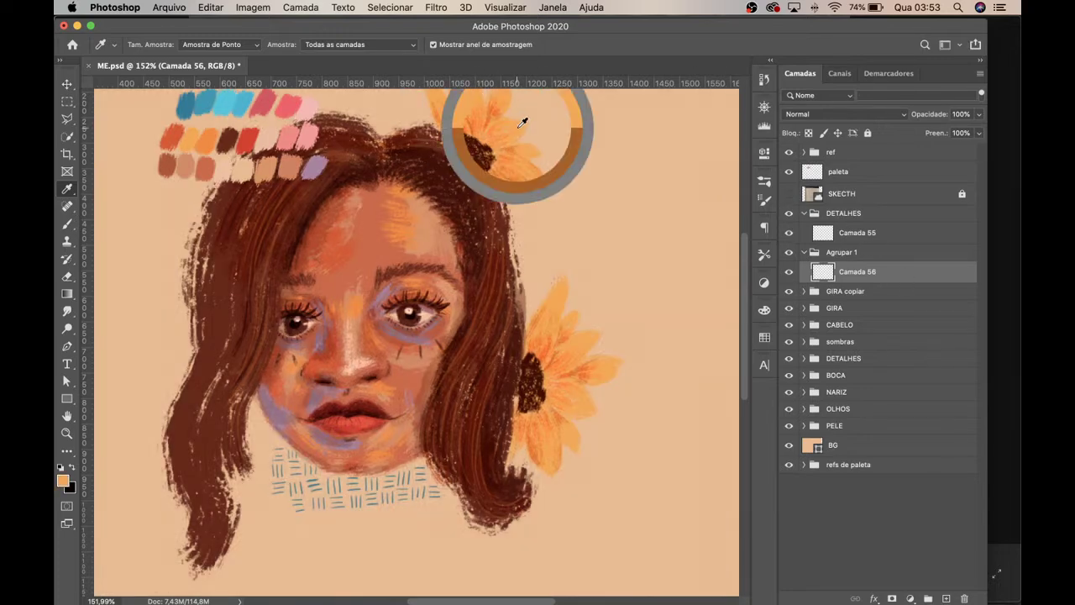
Step: Switch the brush to TGTS - The Dirty Streaker and reduce its size to 35
click(68, 224)
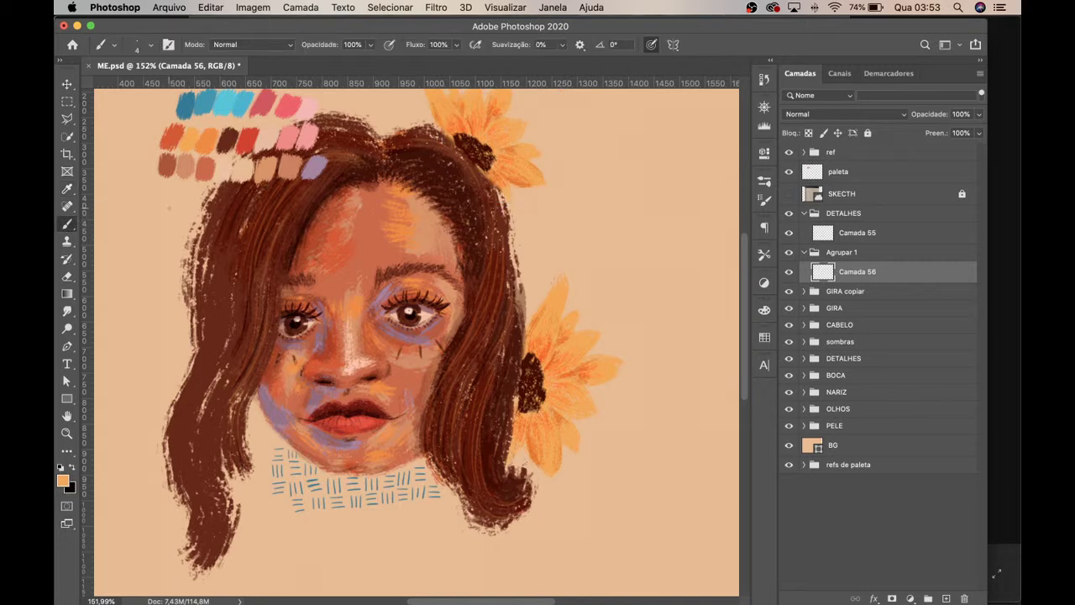
click(151, 44)
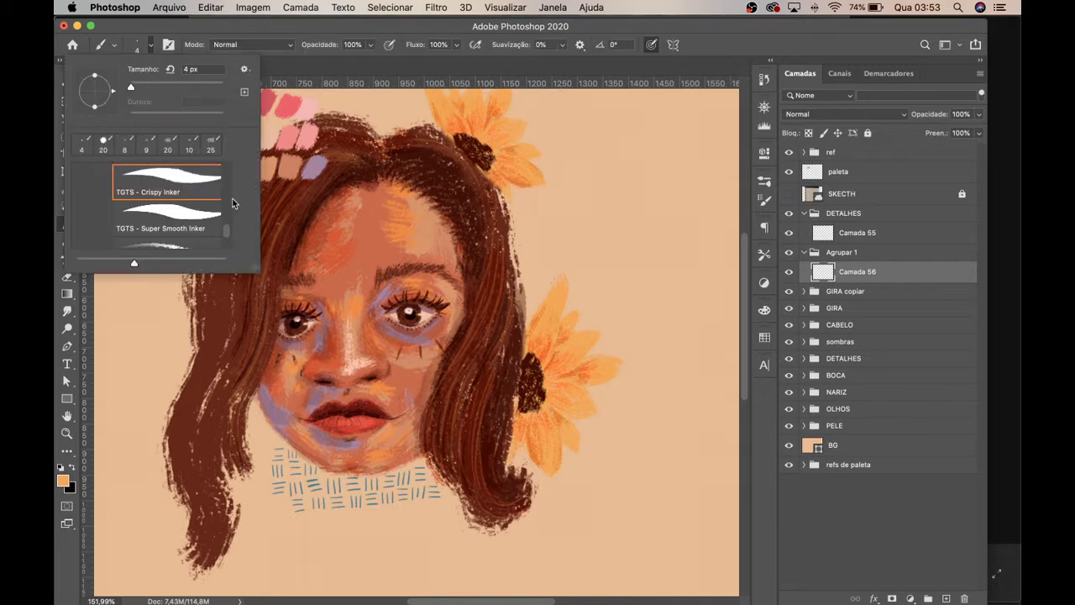
mouse_move(228, 226)
mouse_down()
mouse_move(229, 217)
mouse_move(229, 237)
mouse_move(229, 219)
mouse_up()
click(214, 223)
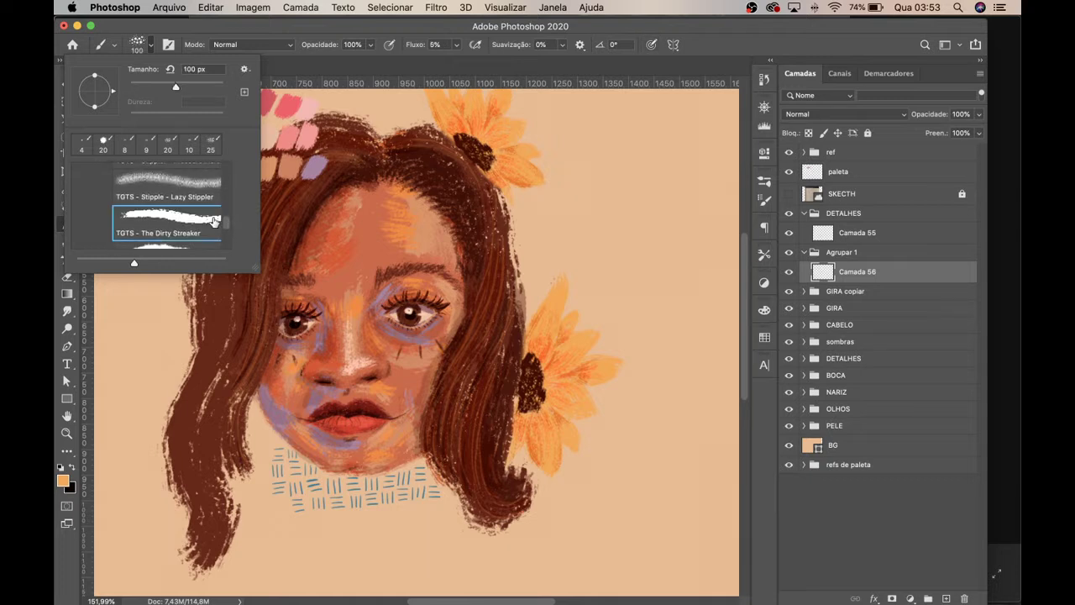
click(429, 73)
key(bracketleft)
key(bracketleft)
key(bracketleft)
key(bracketleft)
key(bracketleft)
key(bracketleft)
key(bracketleft)
key(bracketleft)
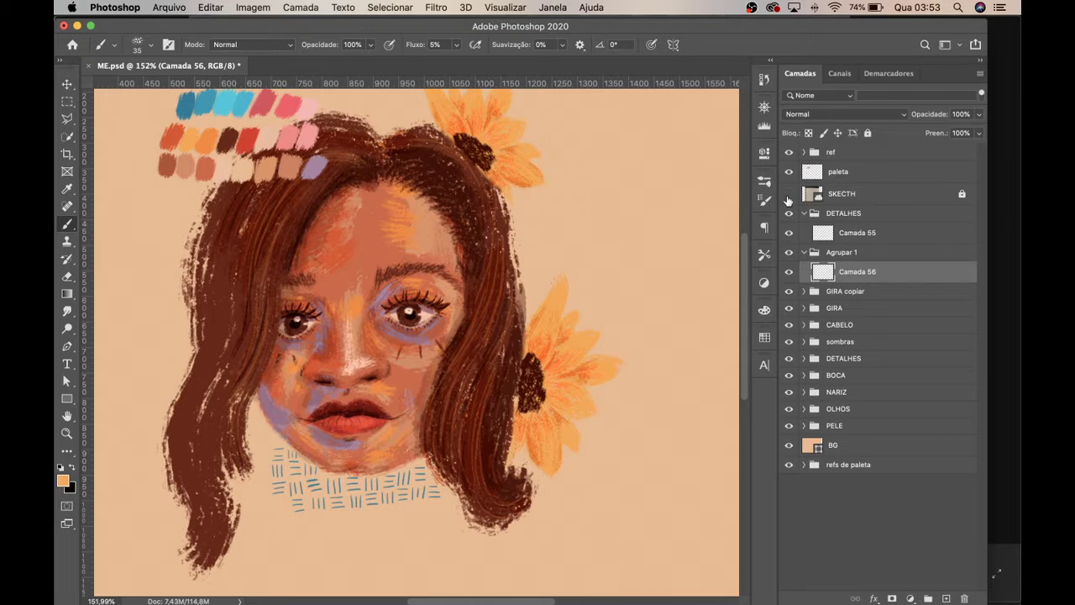
Step: Show SKECTH, hide GIRA copiar, and paint the petals of the sketched flower beside the upper hair in light orange on Camada 56
click(789, 193)
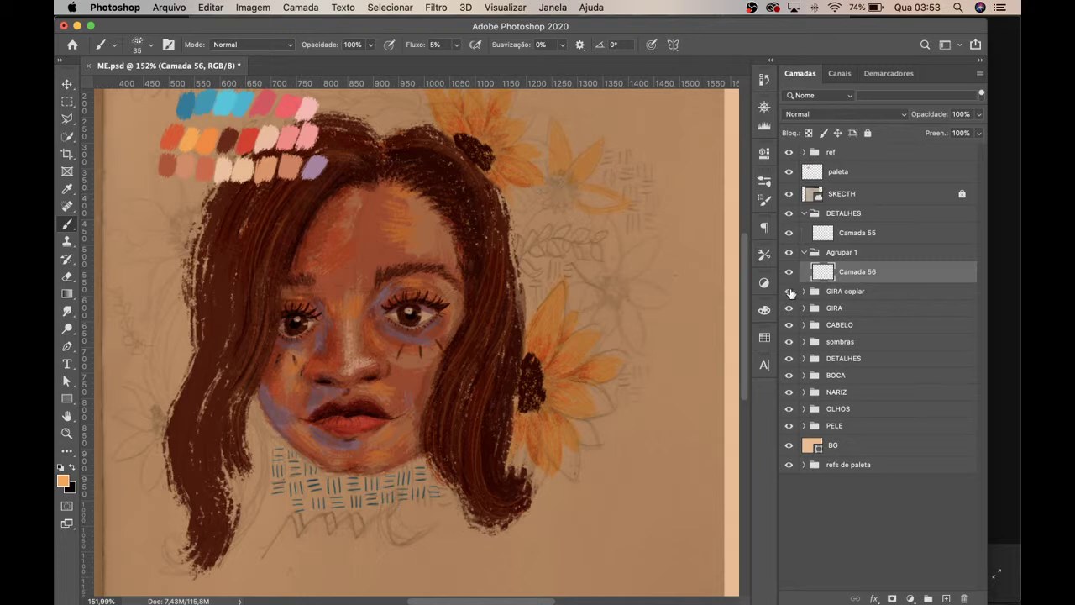
click(788, 291)
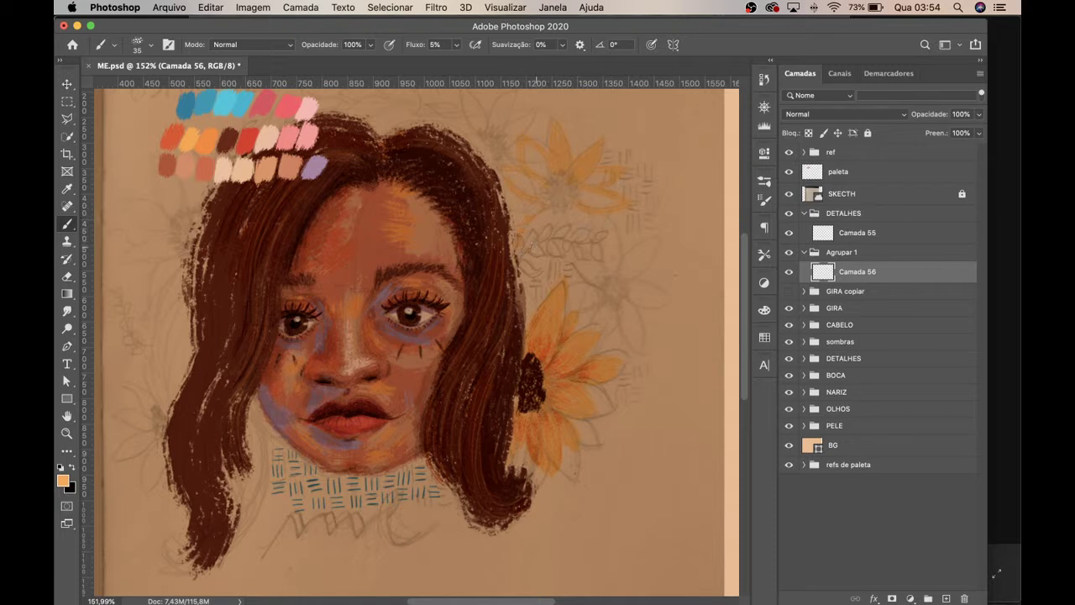
drag(557, 208, 557, 205)
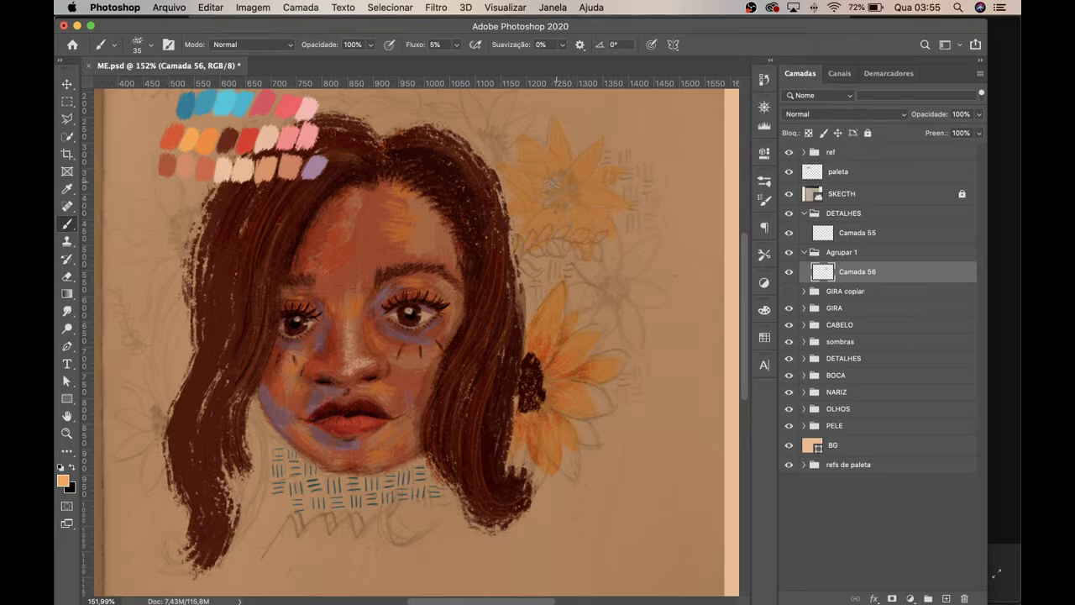
Step: Add a layer above Camada 56 for the upper sunflower's dark brown centre, and hide the SKECTH layer
click(946, 598)
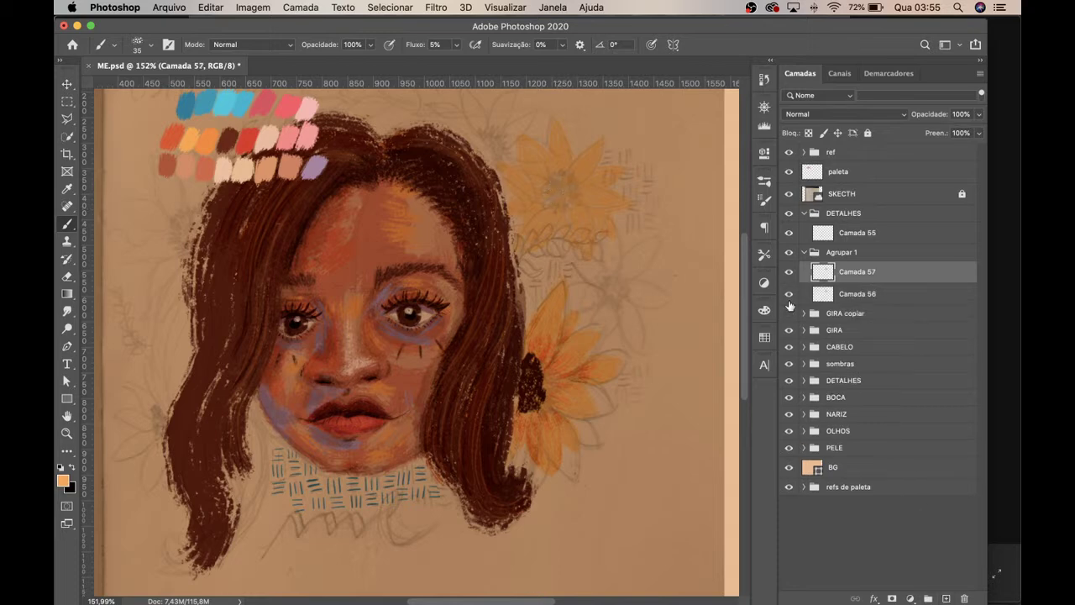
click(789, 193)
key(alt+bracketleft)
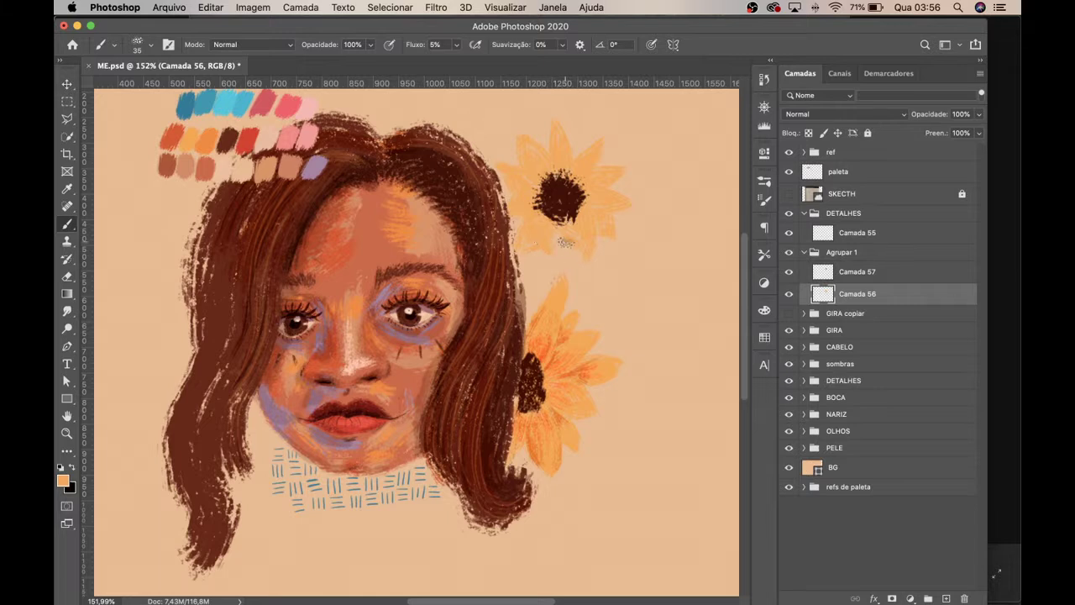
Step: On Camada 57, sample the dark brown of the upper sunflower's centre and touch up the centre with a smaller brush
click(850, 272)
key(i)
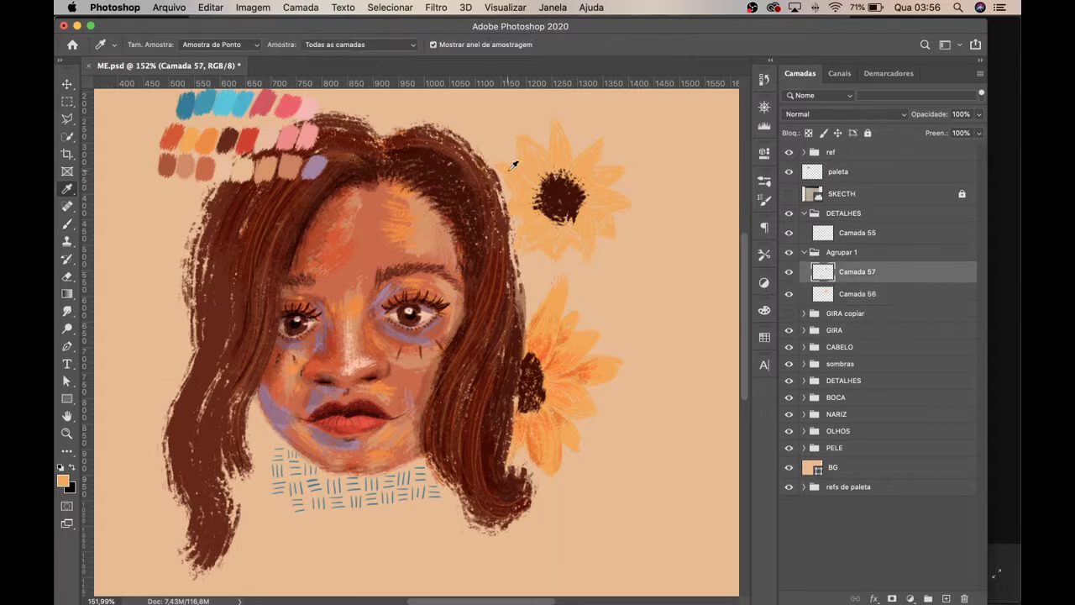
click(558, 192)
key(b)
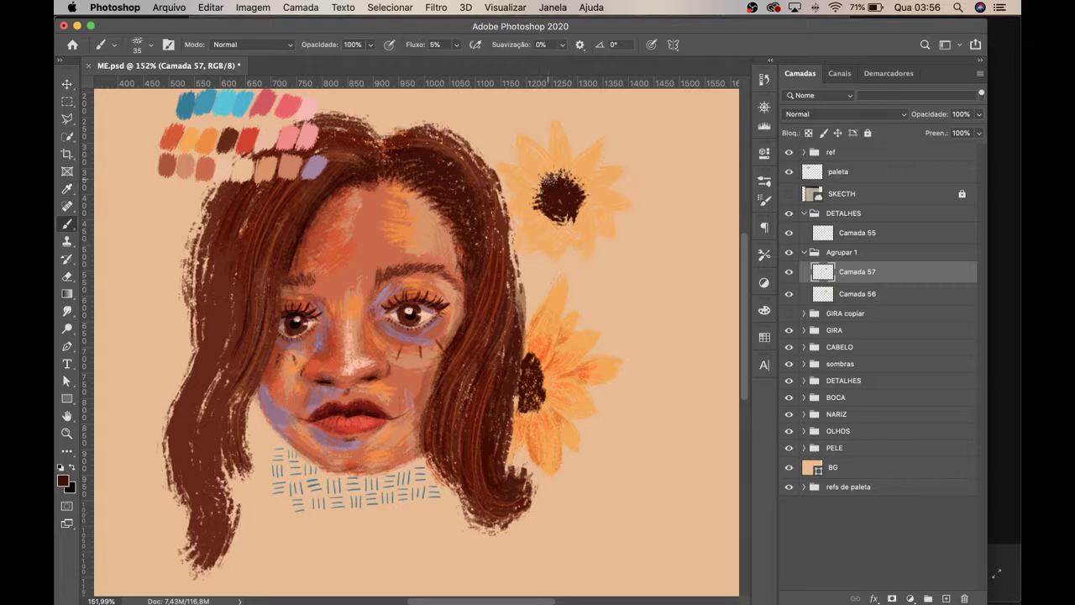
key(bracketleft)
key(bracketleft)
key(bracketleft)
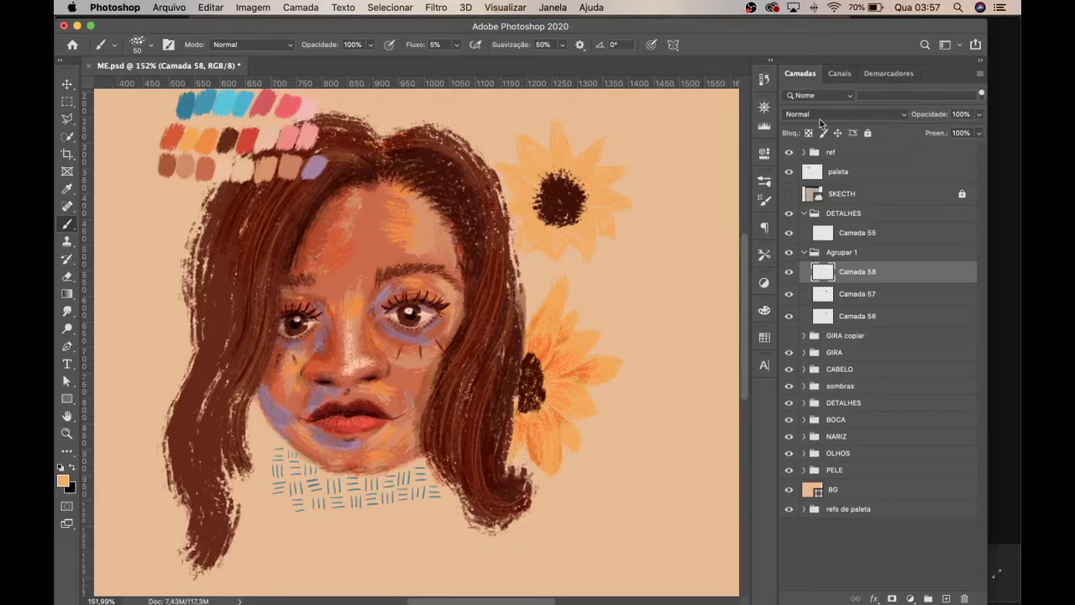
Step: Add Camada 58 above Camada 57 with Multiplicação blending, and choose the TGTS - Crispy Inker brush for light orange
click(820, 118)
click(810, 149)
click(141, 53)
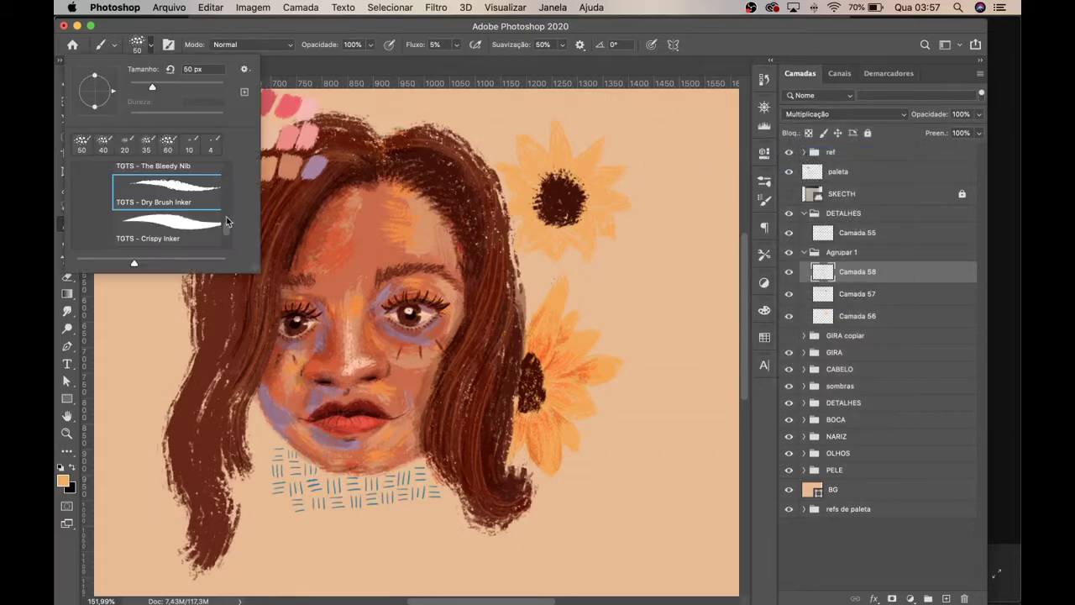
scroll(226, 216, up, 10)
scroll(226, 210, up, 5)
scroll(228, 214, down, 10)
scroll(230, 226, down, 5)
scroll(230, 230, down, 3)
click(168, 220)
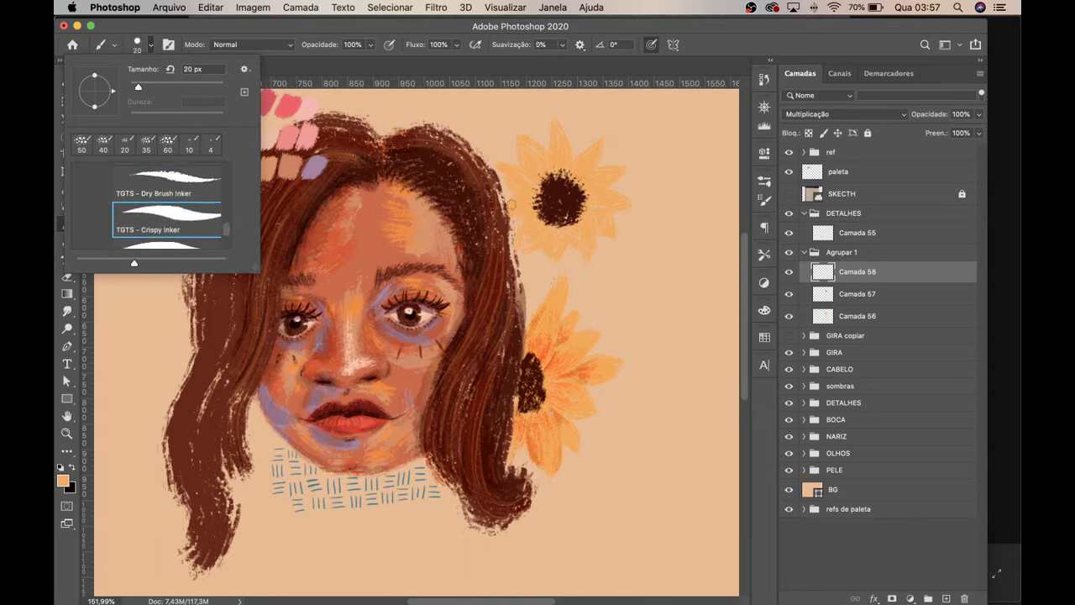
click(463, 210)
key(z)
mouse_move(563, 189)
mouse_down()
mouse_move(629, 163)
mouse_move(620, 166)
mouse_up()
key(b)
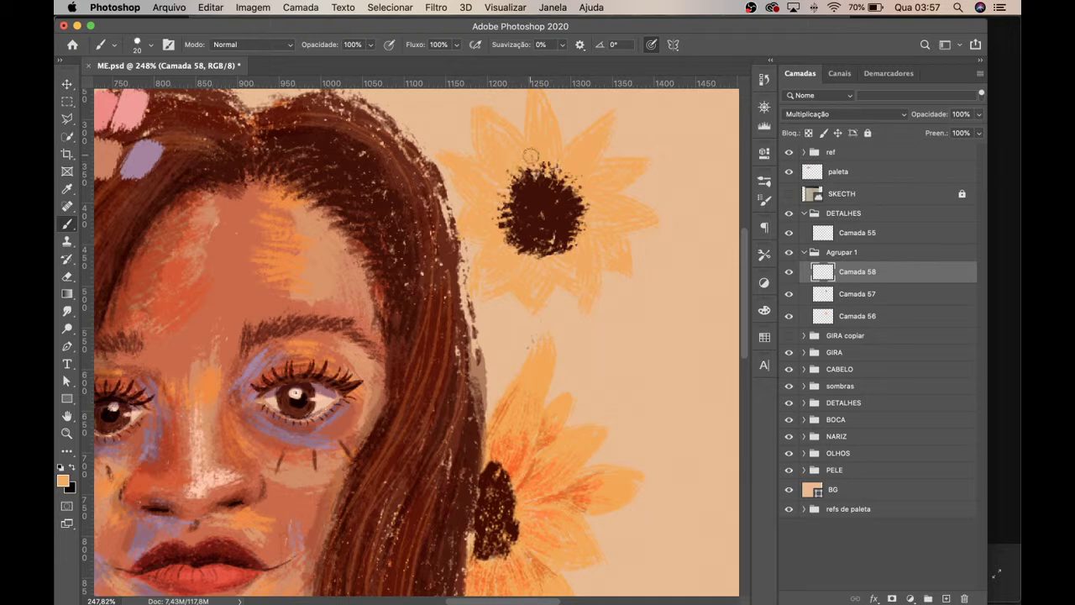
key(bracketleft)
key(bracketleft)
drag(589, 168, 578, 179)
key(super+z)
Step: Set the brush size to 15 and paint thin radiating shadow strokes on the upper sunflower's petals around its dark centre on Camada 58
key(bracketleft)
key(bracketright)
key(bracketright)
key(bracketright)
key(bracketright)
key(bracketright)
drag(600, 165, 583, 186)
key(bracketleft)
mouse_move(598, 238)
mouse_down()
mouse_move(605, 261)
mouse_move(615, 242)
mouse_up()
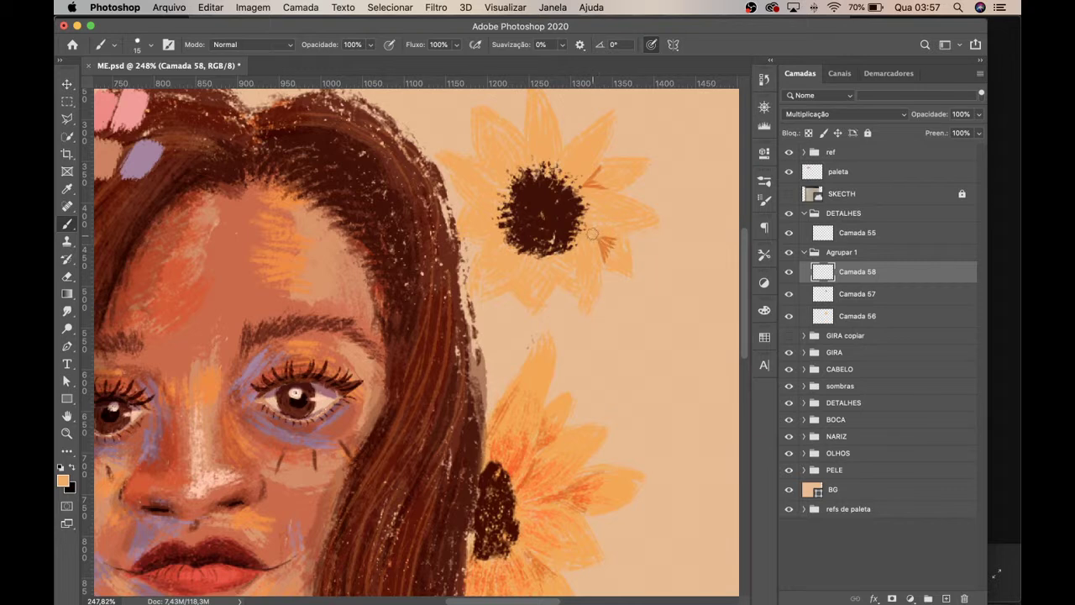
mouse_move(544, 259)
mouse_down()
mouse_move(553, 278)
mouse_move(515, 276)
mouse_move(506, 291)
mouse_move(526, 278)
mouse_move(534, 286)
mouse_up()
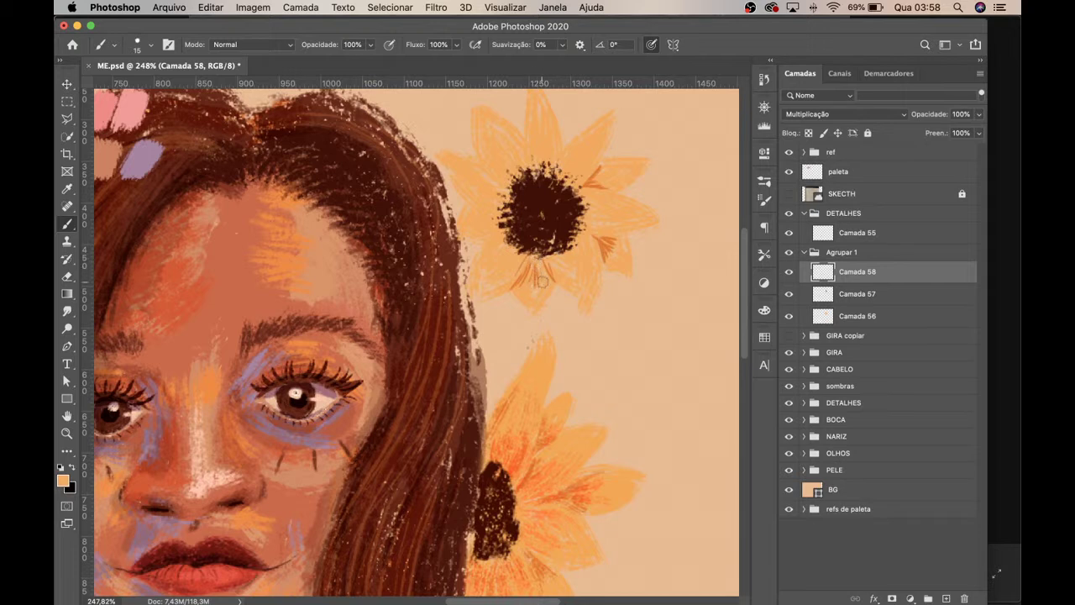
mouse_move(497, 237)
mouse_down()
mouse_move(479, 263)
mouse_move(496, 228)
mouse_move(463, 236)
mouse_move(480, 223)
mouse_move(465, 222)
mouse_move(488, 226)
mouse_move(459, 196)
mouse_move(489, 216)
mouse_move(464, 195)
mouse_move(492, 203)
mouse_move(467, 200)
mouse_move(491, 203)
mouse_move(466, 173)
mouse_move(495, 195)
mouse_move(476, 177)
mouse_move(503, 248)
mouse_move(481, 278)
mouse_move(507, 258)
mouse_move(484, 282)
mouse_move(549, 259)
mouse_move(539, 285)
mouse_move(527, 268)
mouse_move(524, 297)
mouse_move(569, 258)
mouse_move(584, 282)
mouse_up()
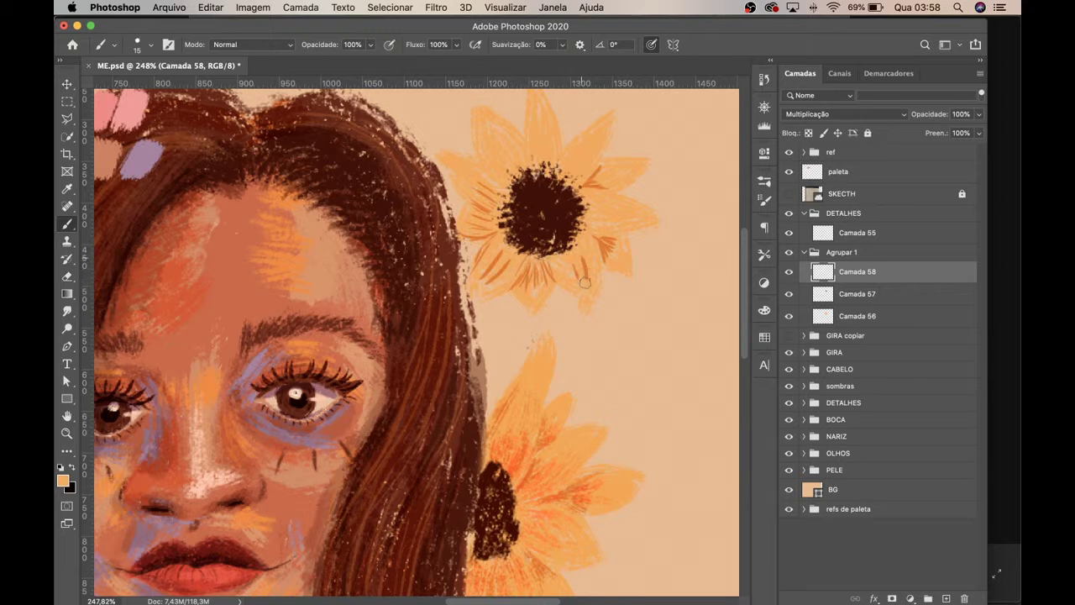
mouse_move(595, 212)
mouse_down()
mouse_move(618, 172)
mouse_move(606, 179)
mouse_move(632, 169)
mouse_move(589, 150)
mouse_move(576, 163)
mouse_move(590, 141)
mouse_move(579, 171)
mouse_up()
mouse_move(544, 130)
mouse_down()
mouse_move(548, 158)
mouse_move(514, 163)
mouse_up()
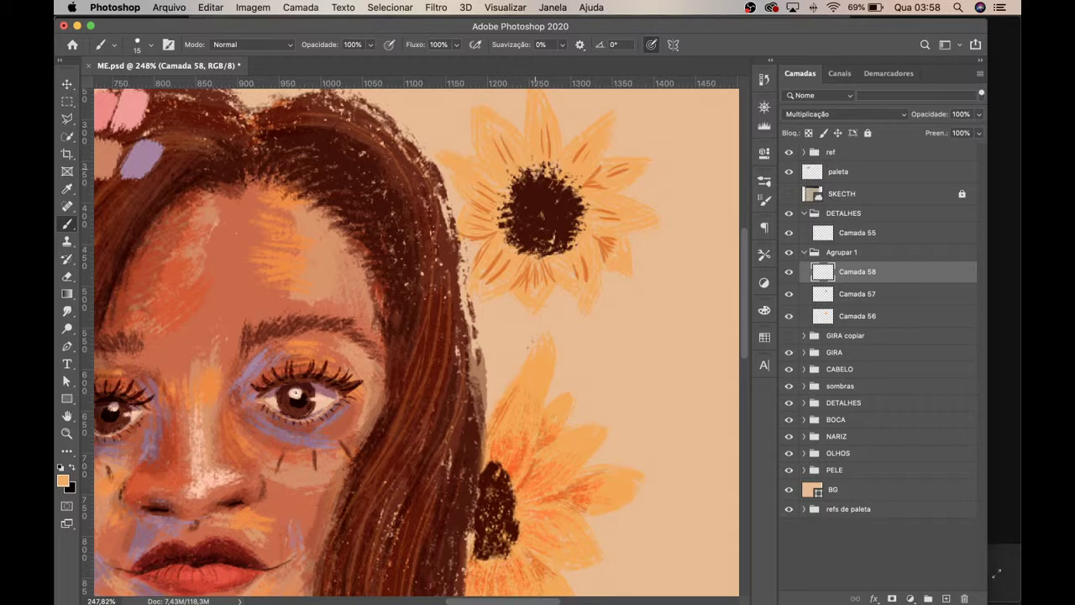